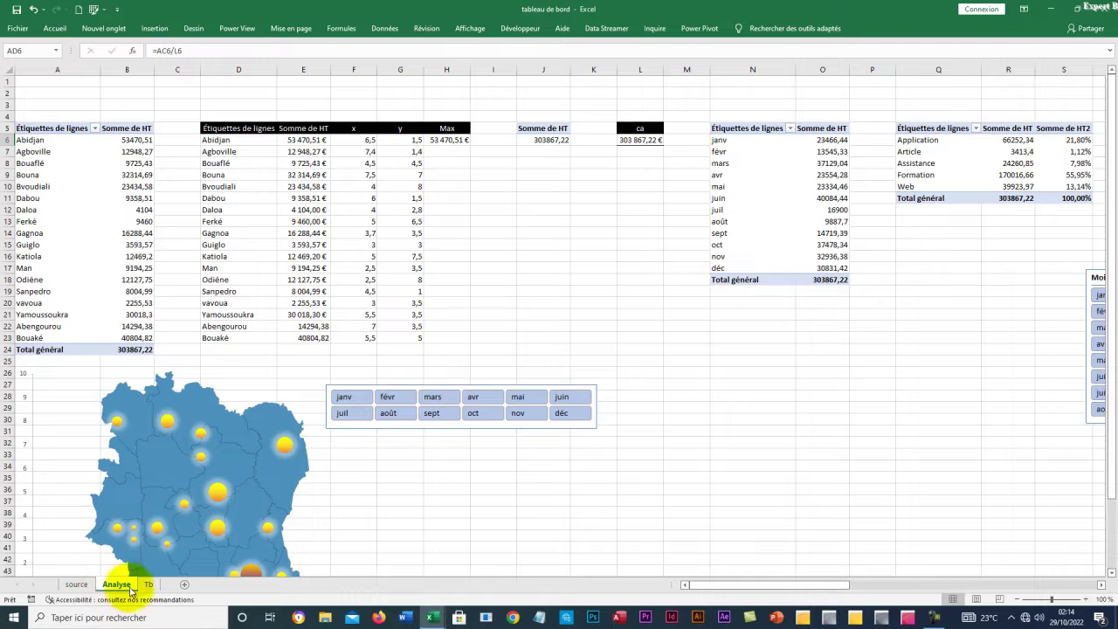
Hide the Analyse and Tb worksheets, leaving only the source worksheet in view
{"action": "left_click", "coordinate": [148, 585]}
{"action": "left_click", "coordinate": [112, 584]}
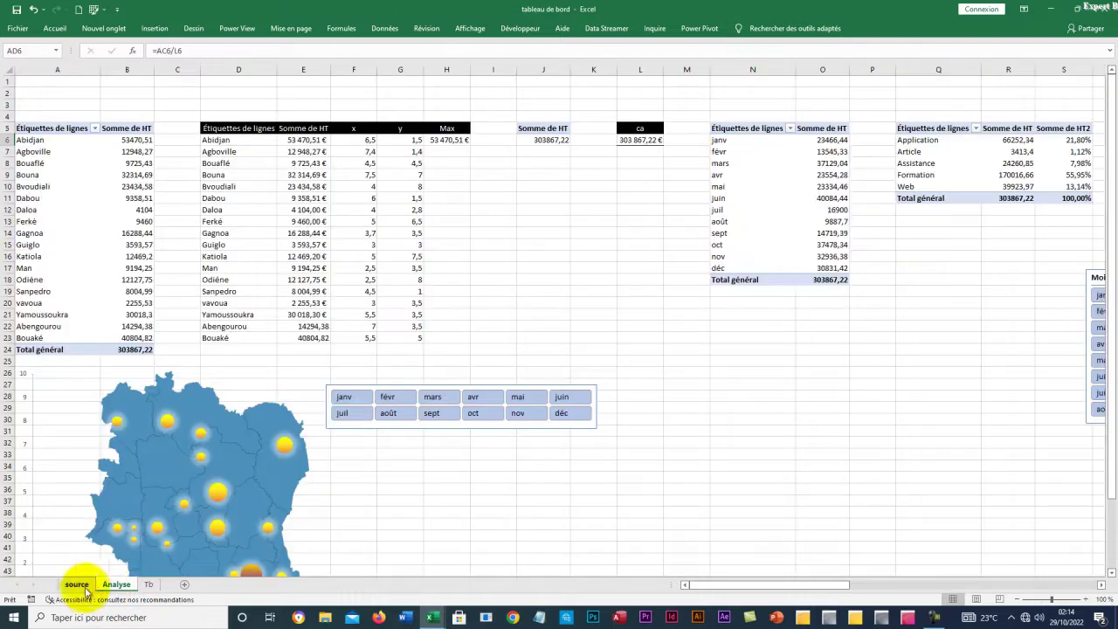
{"action": "left_click", "coordinate": [76, 585]}
{"action": "right_click", "coordinate": [120, 585]}
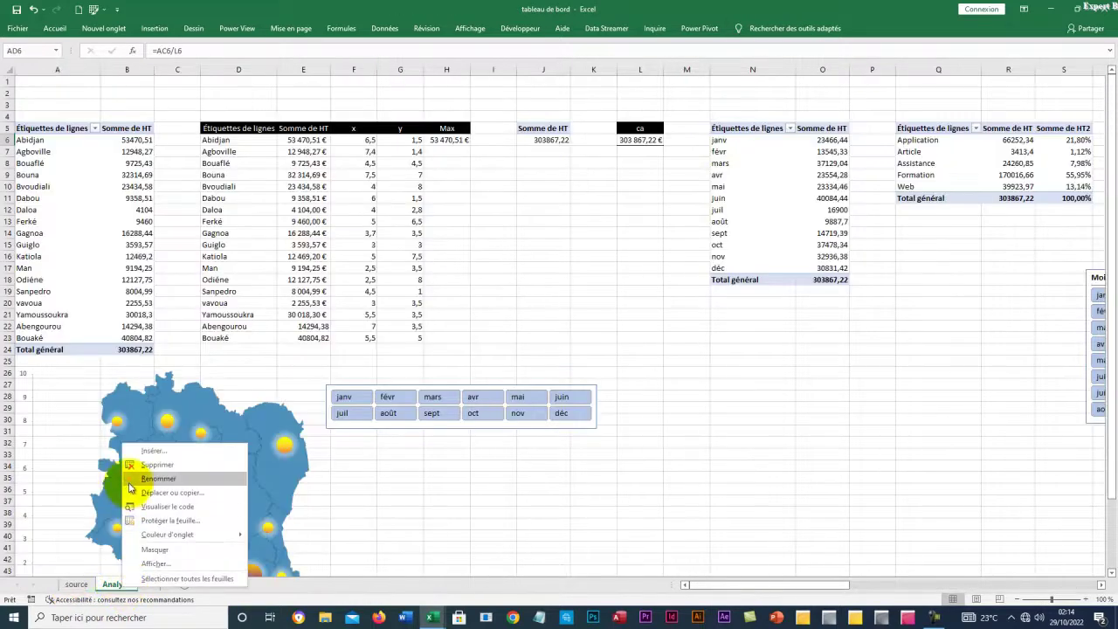
{"action": "left_click", "coordinate": [166, 551]}
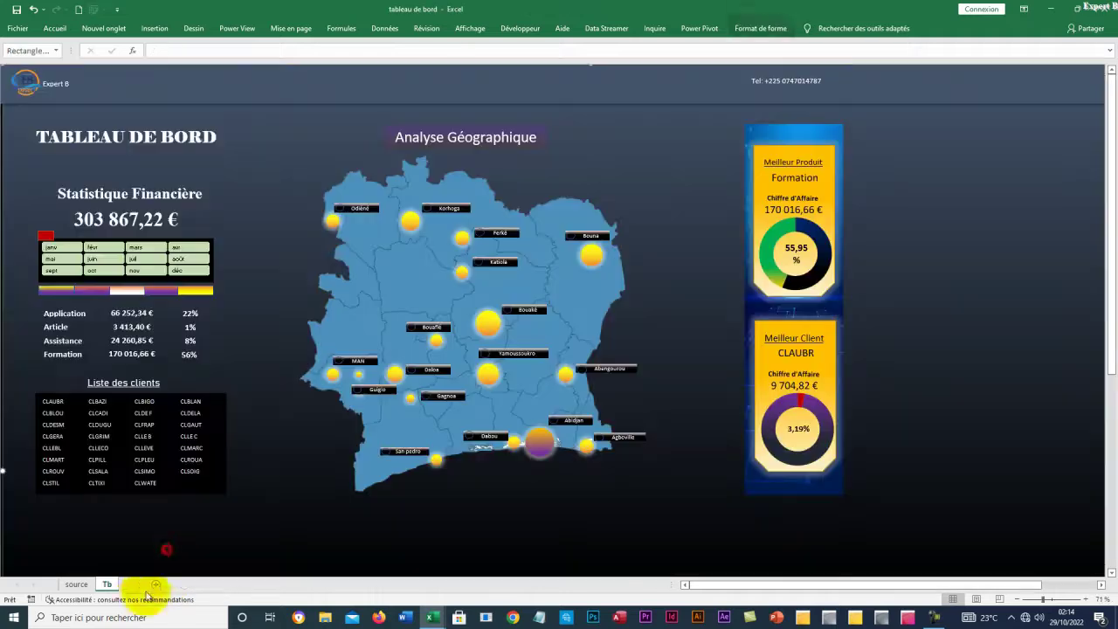
{"action": "right_click", "coordinate": [109, 584]}
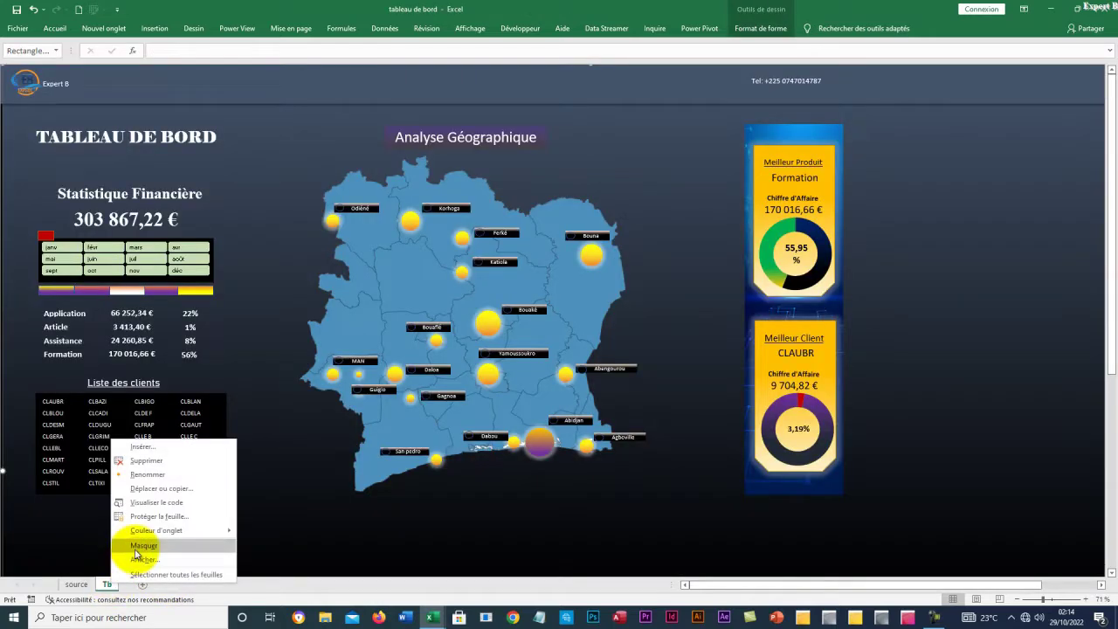
{"action": "left_click", "coordinate": [144, 552]}
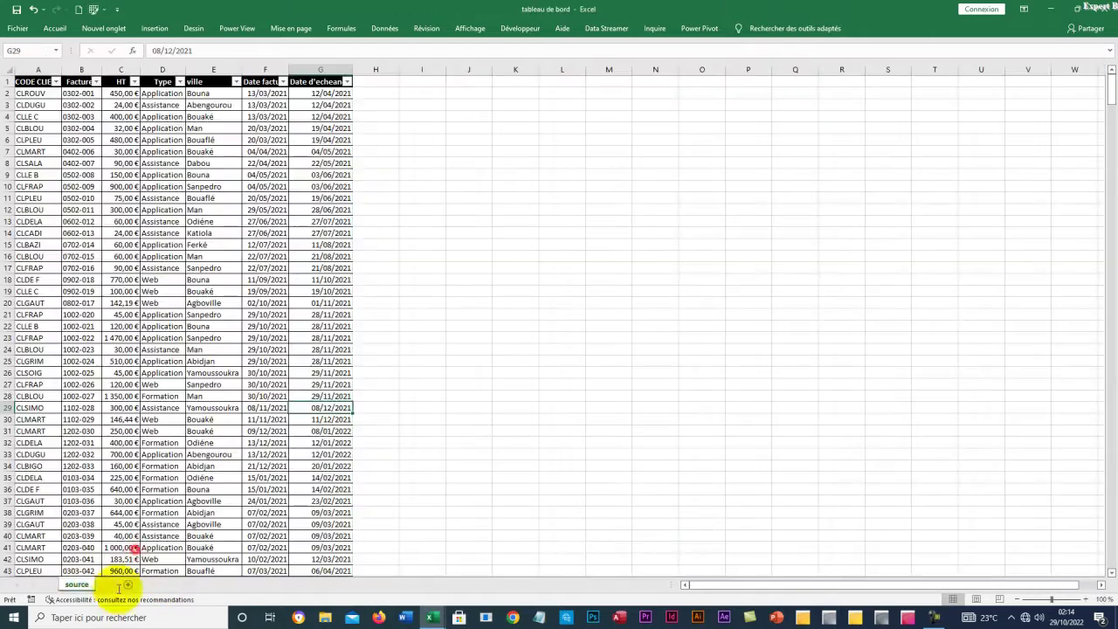
{"action": "left_click", "coordinate": [196, 455]}
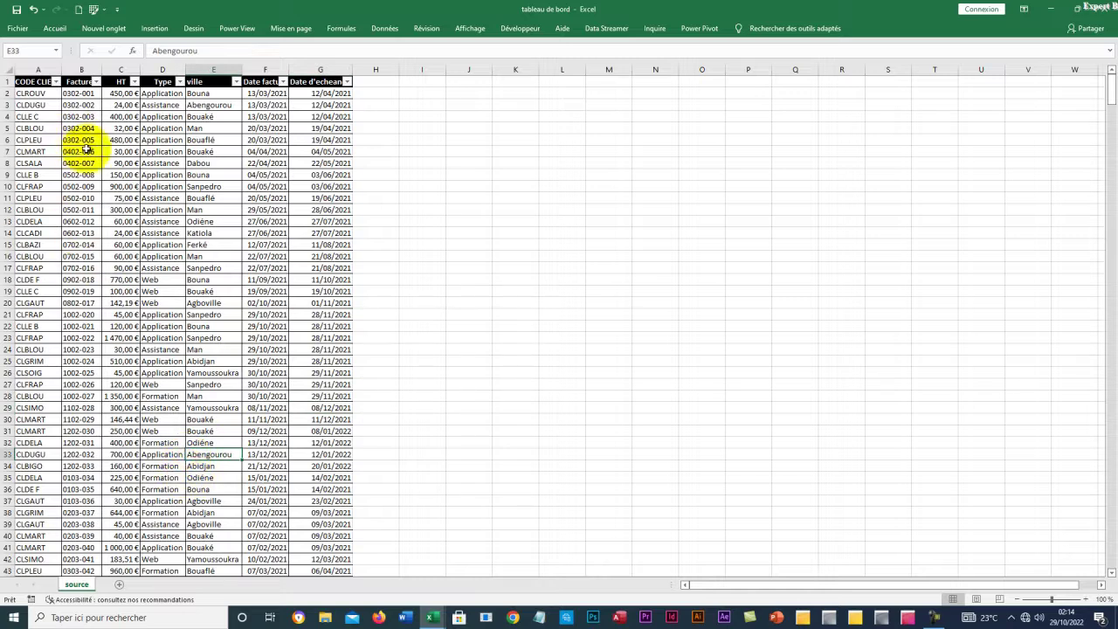
Add two new worksheets after the source sheet and name them analys and TBS
{"action": "left_click", "coordinate": [117, 584]}
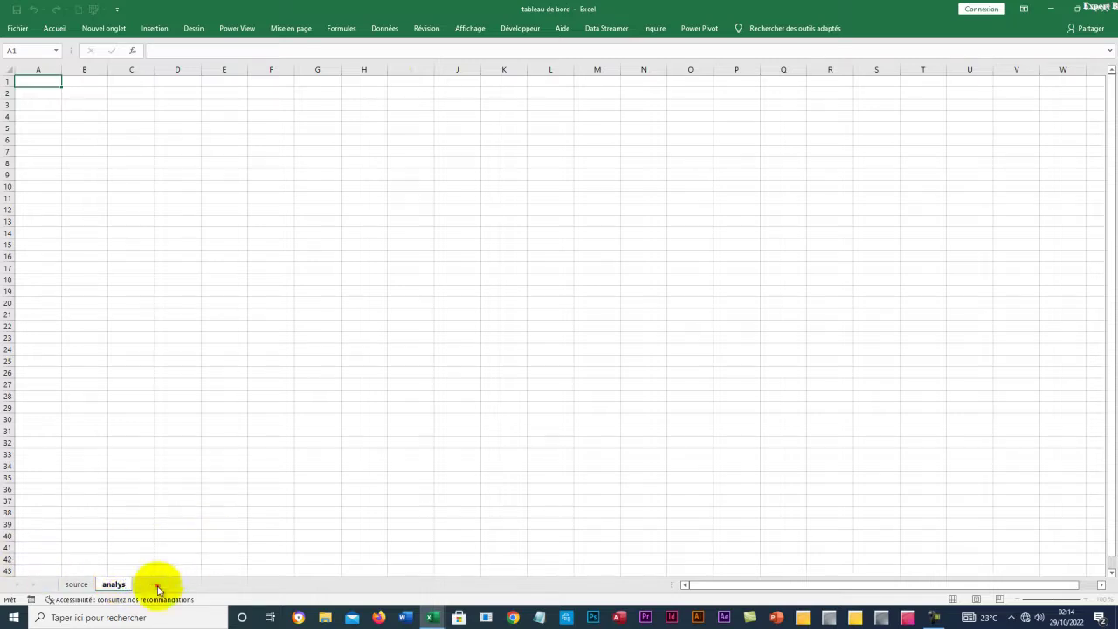
{"action": "left_click", "coordinate": [158, 591]}
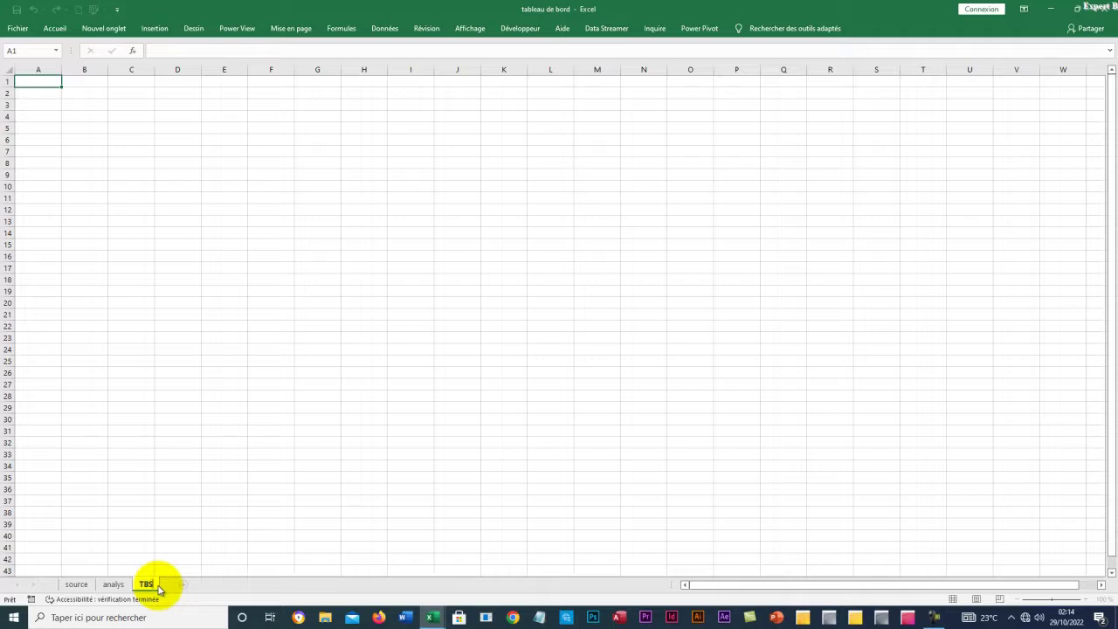
{"action": "left_click", "coordinate": [349, 382]}
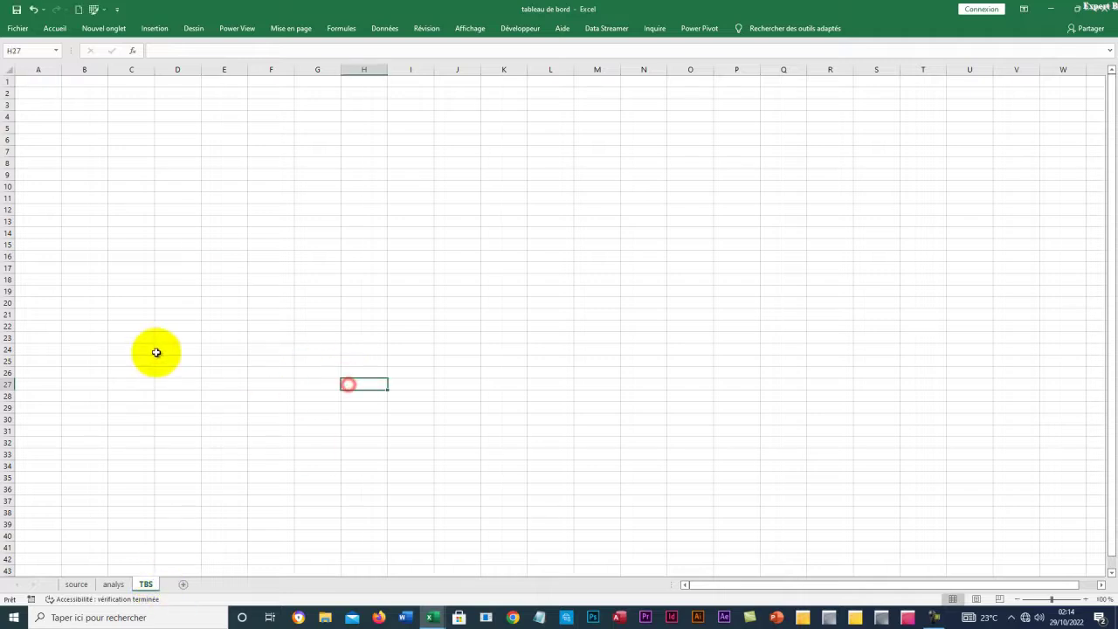
Fill all cells of the TBS worksheet with black and keep the ribbon permanently expanded
{"action": "left_click", "coordinate": [12, 71]}
{"action": "left_click", "coordinate": [52, 28]}
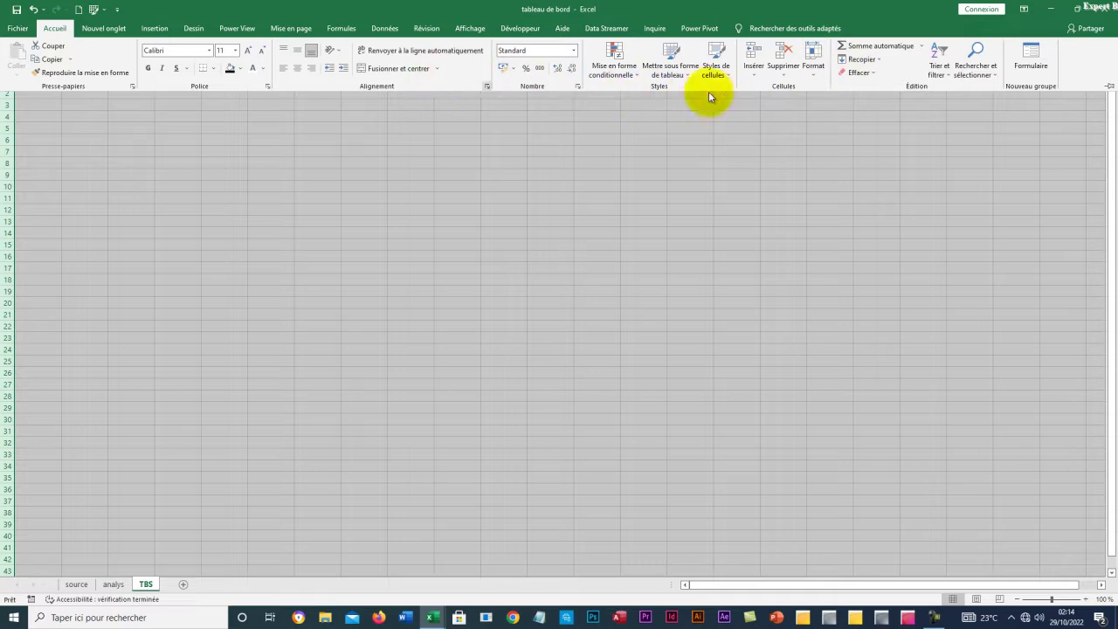
{"action": "left_click", "coordinate": [1110, 85]}
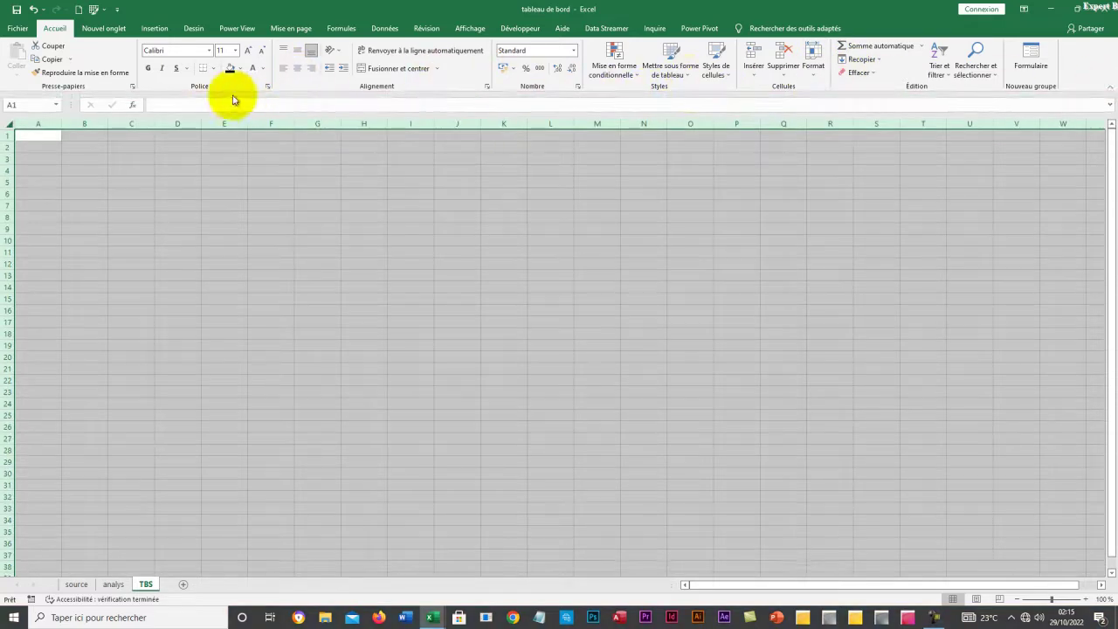
{"action": "left_click", "coordinate": [229, 69]}
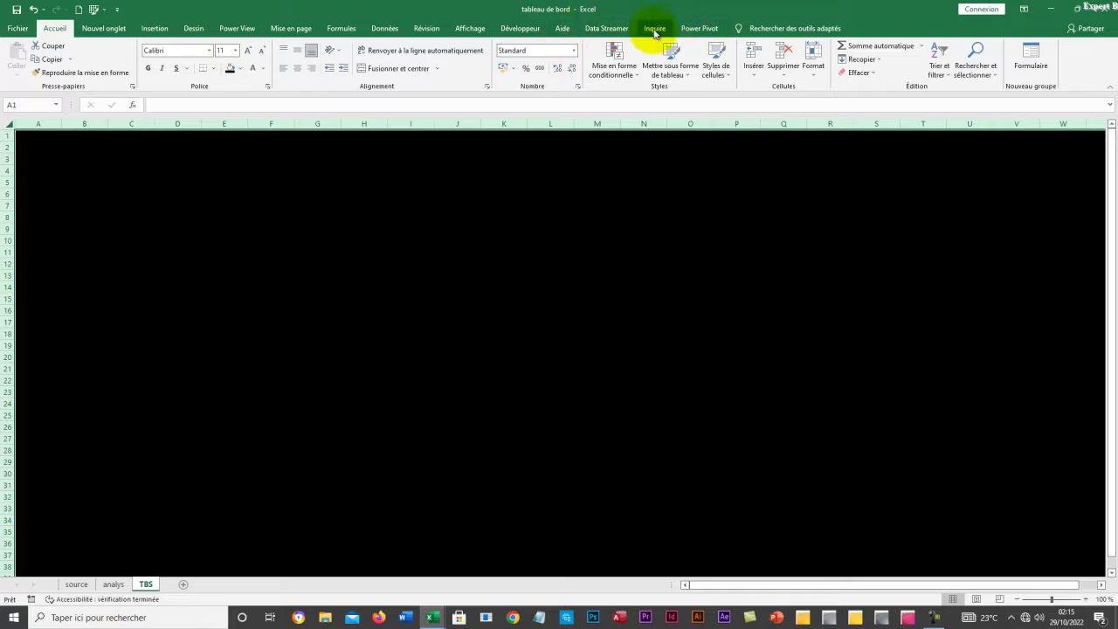
Turn off the gridlines on the TBS and analys worksheets
{"action": "left_click", "coordinate": [485, 29]}
{"action": "left_click", "coordinate": [150, 69]}
{"action": "left_click", "coordinate": [252, 207]}
{"action": "left_click", "coordinate": [253, 207]}
{"action": "left_click", "coordinate": [172, 199]}
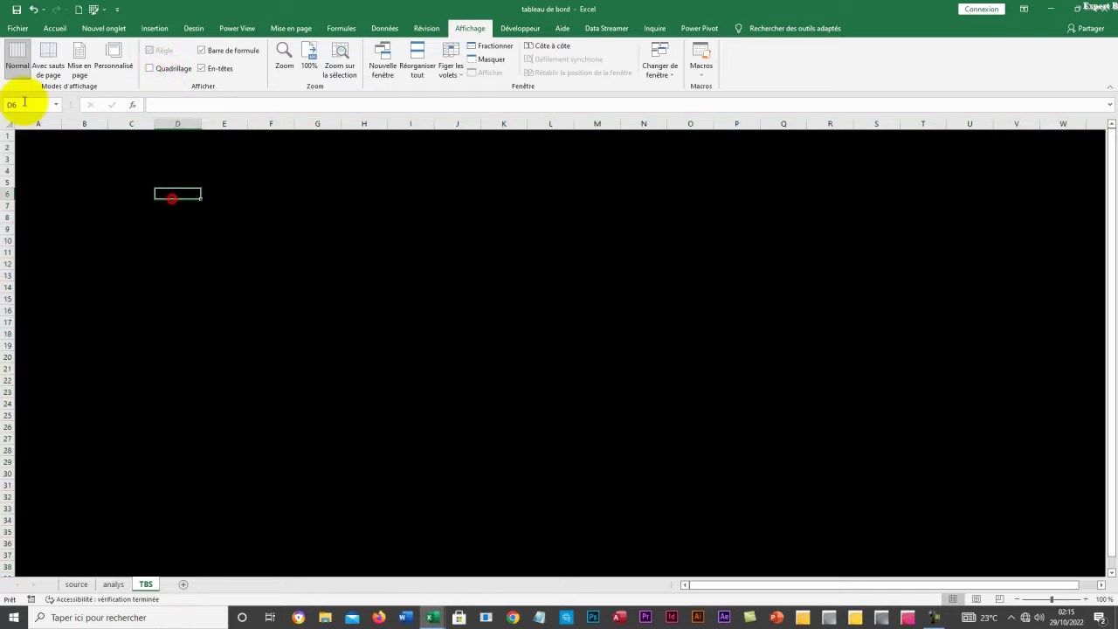
{"action": "left_click", "coordinate": [49, 156]}
{"action": "left_click", "coordinate": [117, 585]}
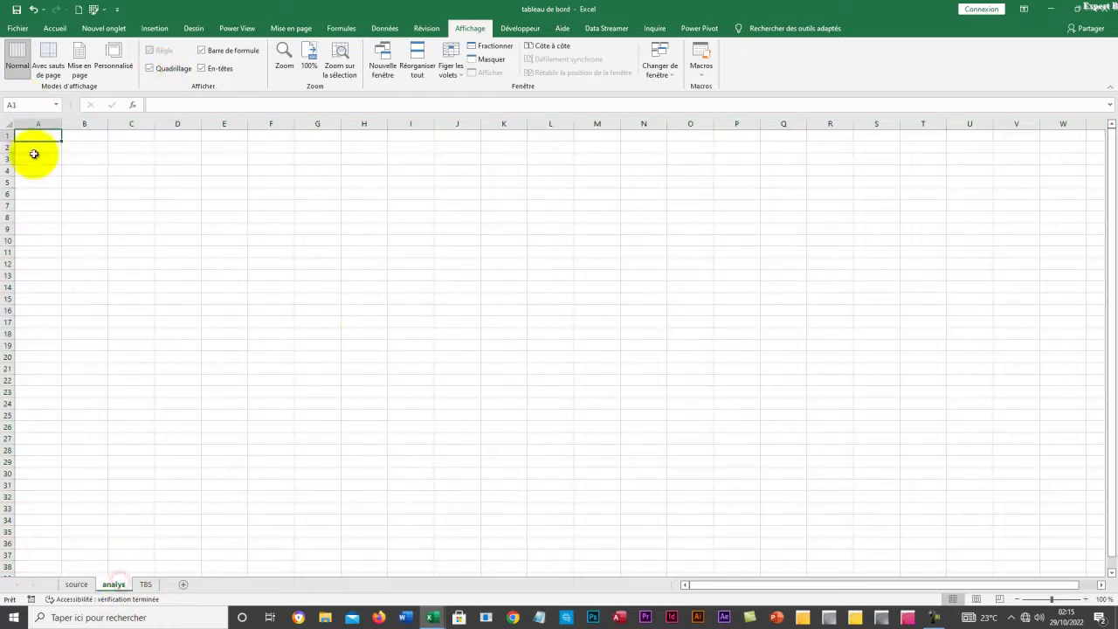
{"action": "left_click", "coordinate": [149, 69]}
{"action": "left_click", "coordinate": [160, 252]}
Insert a pivot table from the source data range A1:G681 into the existing analys worksheet at cell A5
{"action": "left_click", "coordinate": [81, 584]}
{"action": "left_click", "coordinate": [168, 310]}
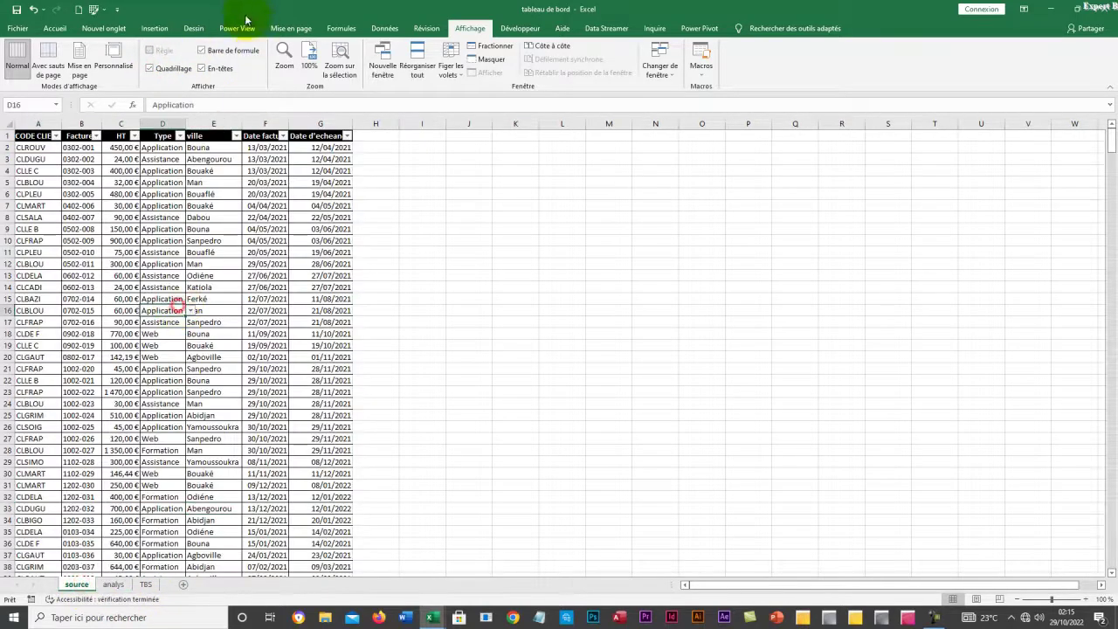
{"action": "left_click", "coordinate": [54, 28]}
{"action": "left_click", "coordinate": [148, 28]}
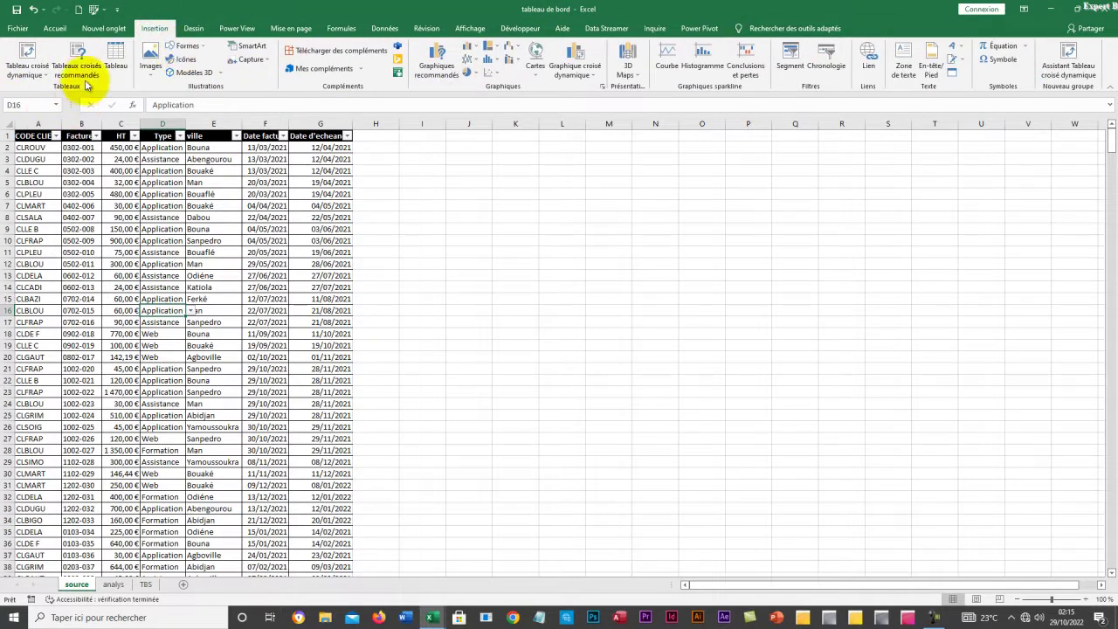
{"action": "left_click", "coordinate": [28, 55]}
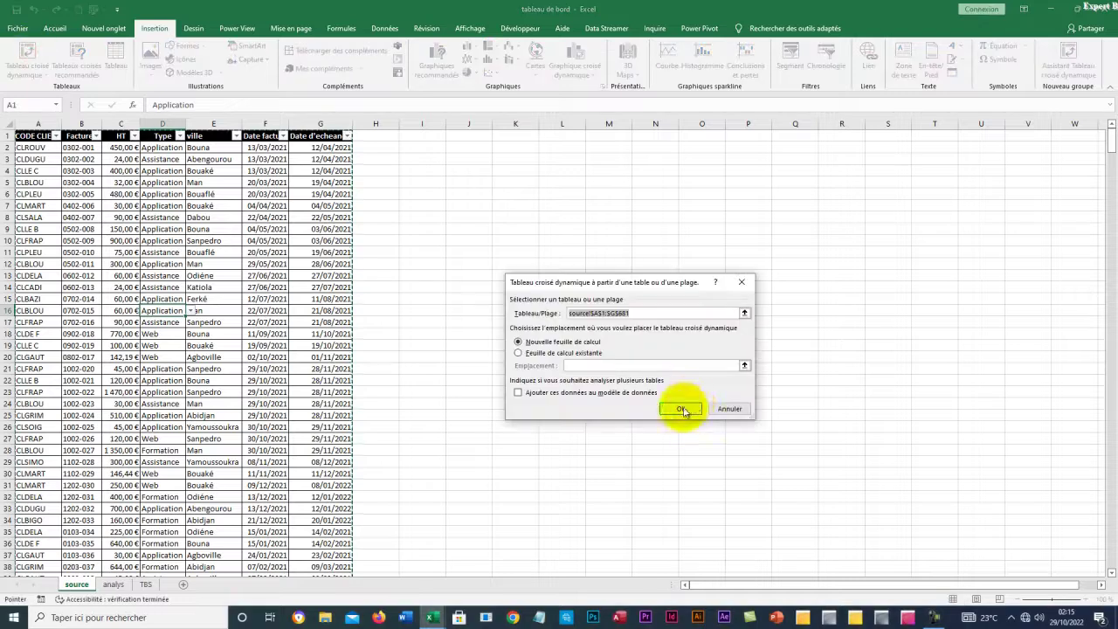
{"action": "left_click", "coordinate": [520, 354]}
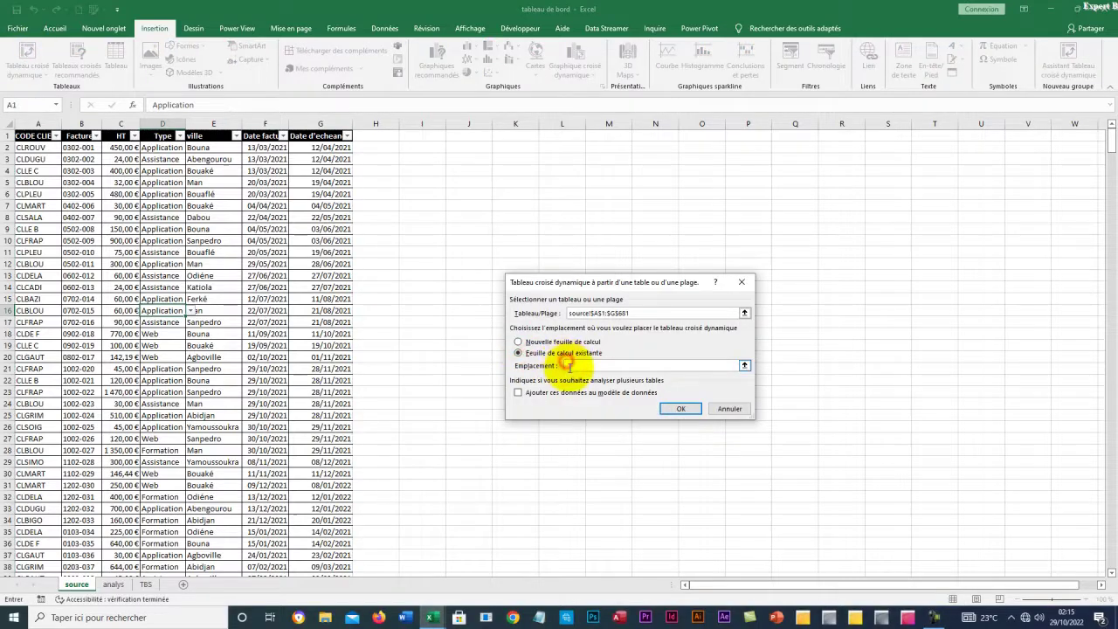
{"action": "left_click", "coordinate": [114, 584]}
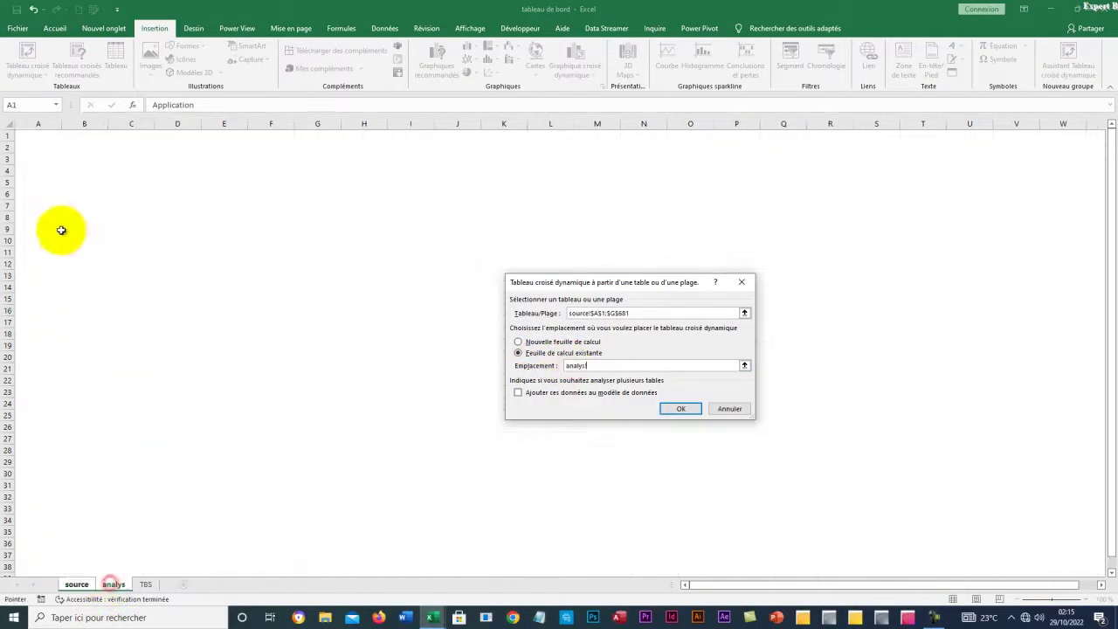
{"action": "left_click", "coordinate": [21, 181]}
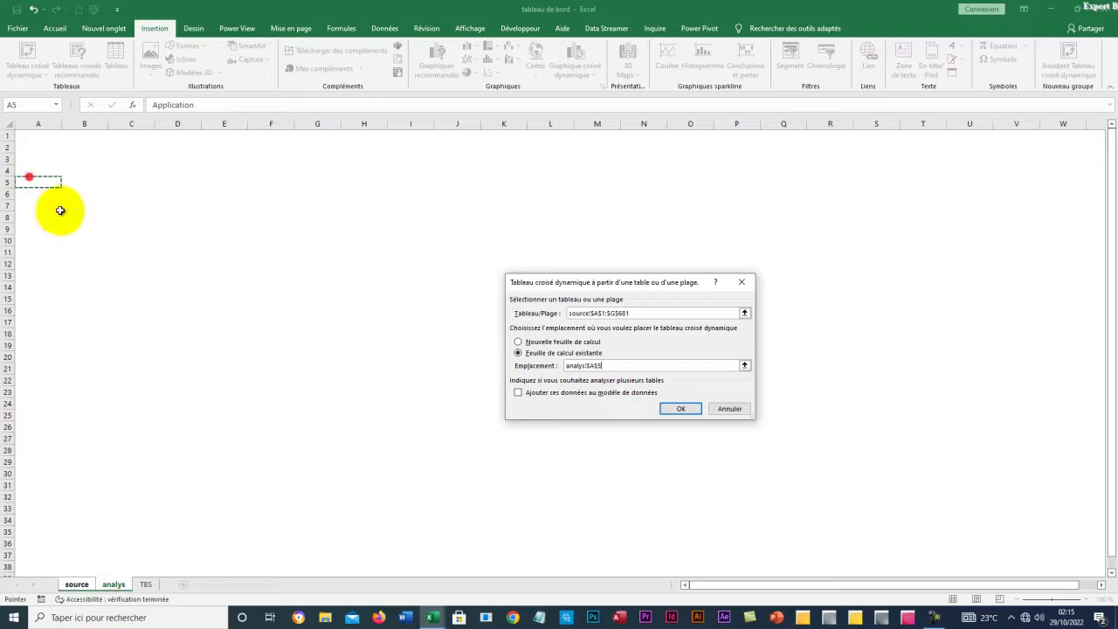
{"action": "left_click", "coordinate": [679, 408]}
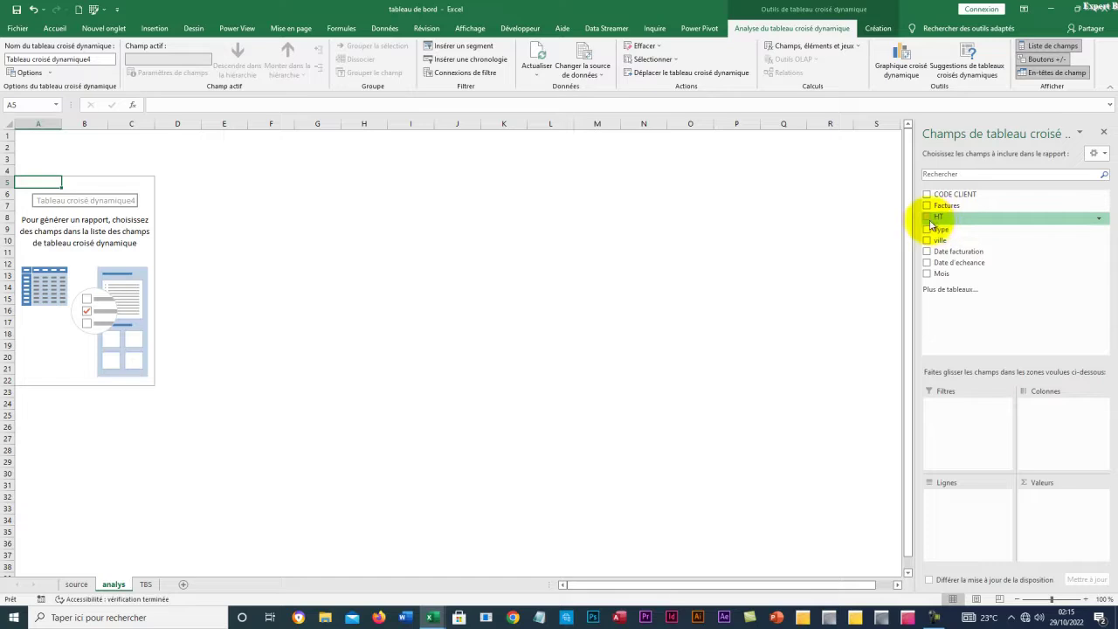
Add the HT field to the pivot table as a summed value
{"action": "left_click", "coordinate": [927, 218]}
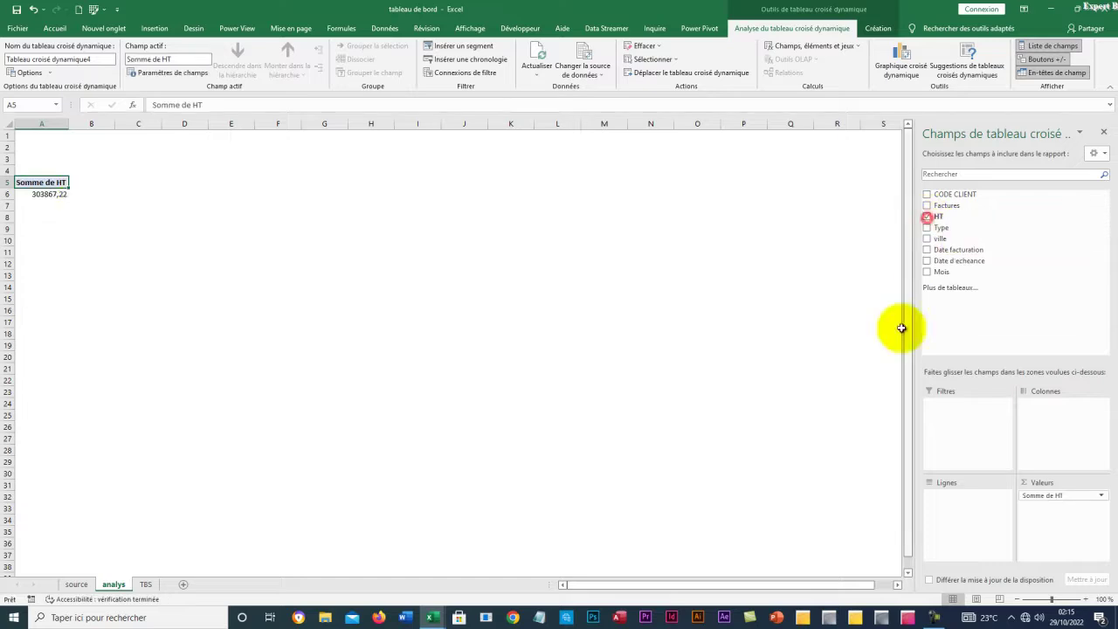
{"action": "left_click", "coordinate": [75, 210]}
{"action": "left_click", "coordinate": [41, 195]}
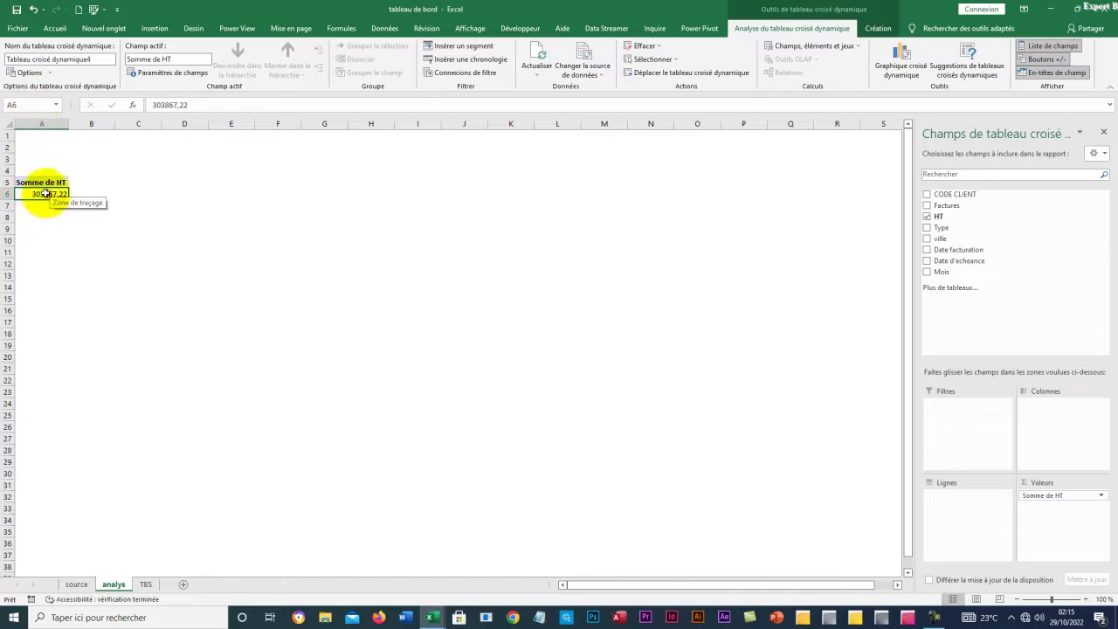
Enter the reference +A5 in cell C5, fill it down to C6, and widen column C to fit
{"action": "left_click", "coordinate": [108, 182]}
{"action": "left_click", "coordinate": [125, 182]}
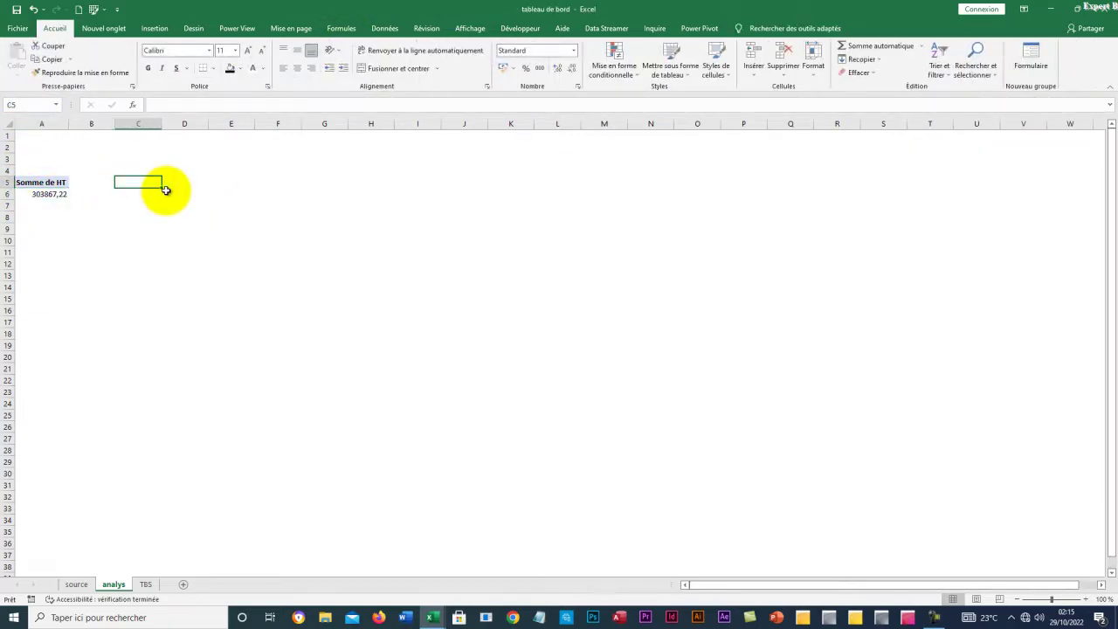
{"action": "type", "text": "+A5"}
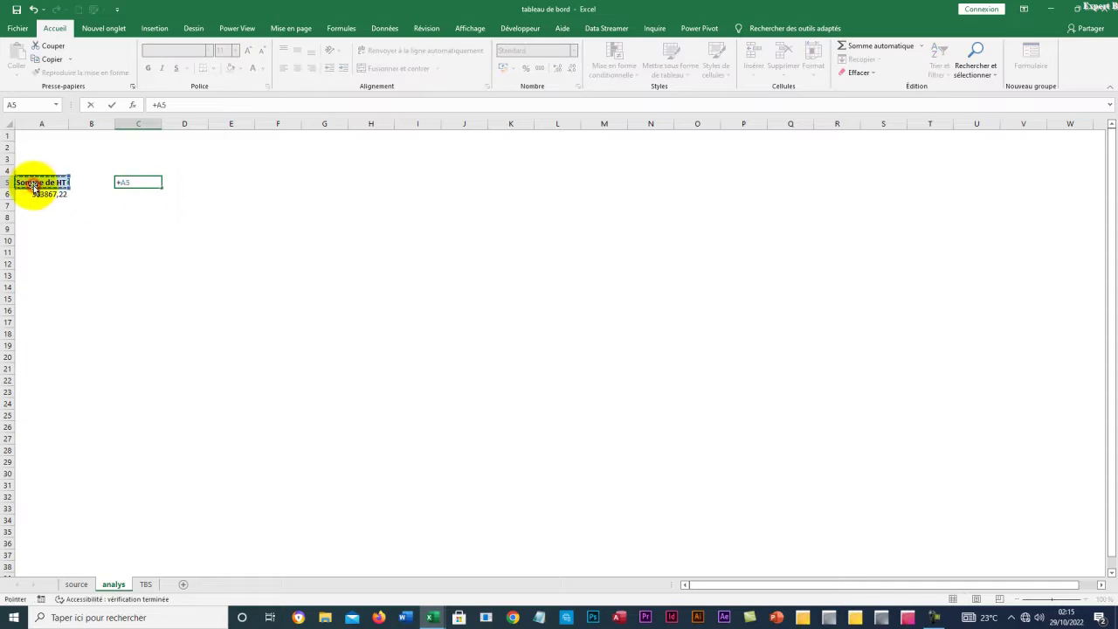
{"action": "key", "text": "Return"}
{"action": "left_click", "coordinate": [138, 183]}
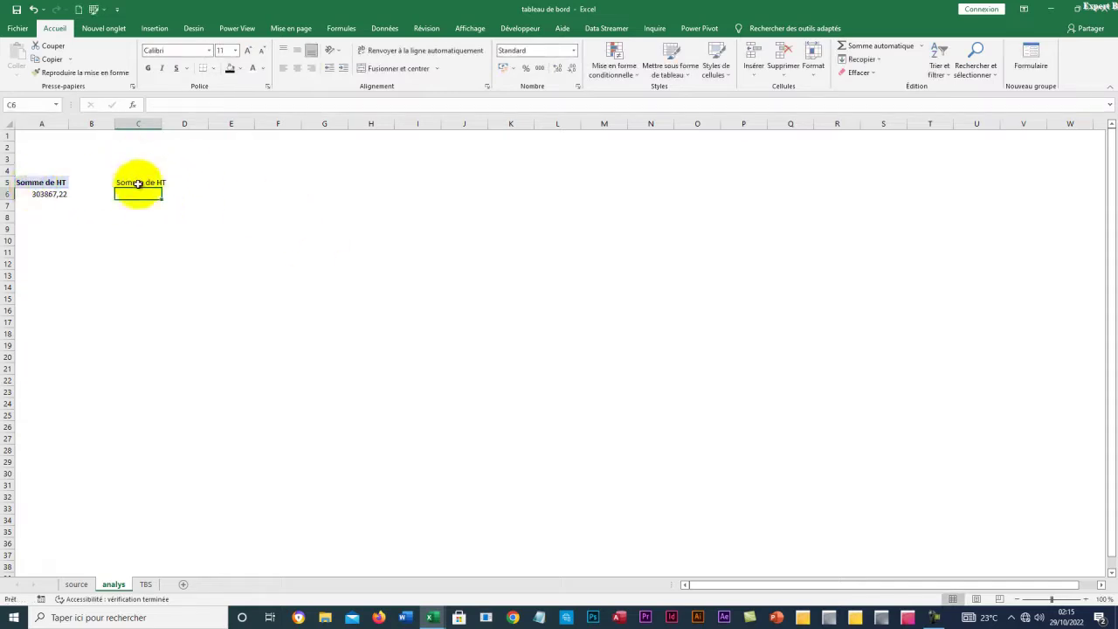
{"action": "left_click_drag", "start_coordinate": [163, 188], "coordinate": [163, 196]}
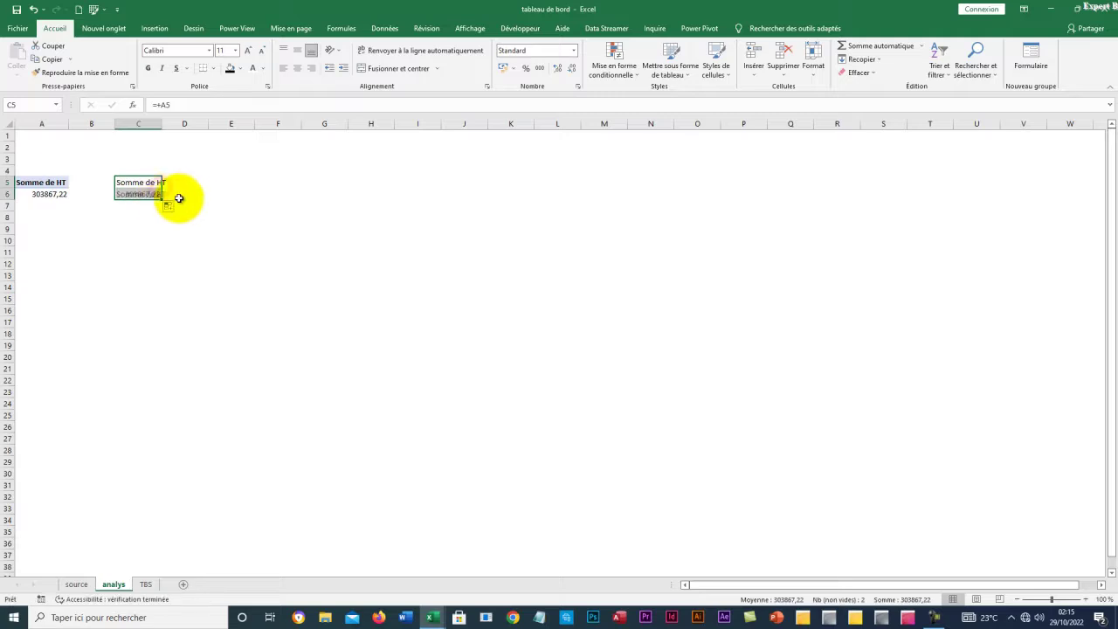
{"action": "left_click_drag", "start_coordinate": [162, 124], "coordinate": [168, 124]}
Format the amount in cell C6 as accounting currency in euros
{"action": "left_click", "coordinate": [146, 231]}
{"action": "left_click", "coordinate": [151, 194]}
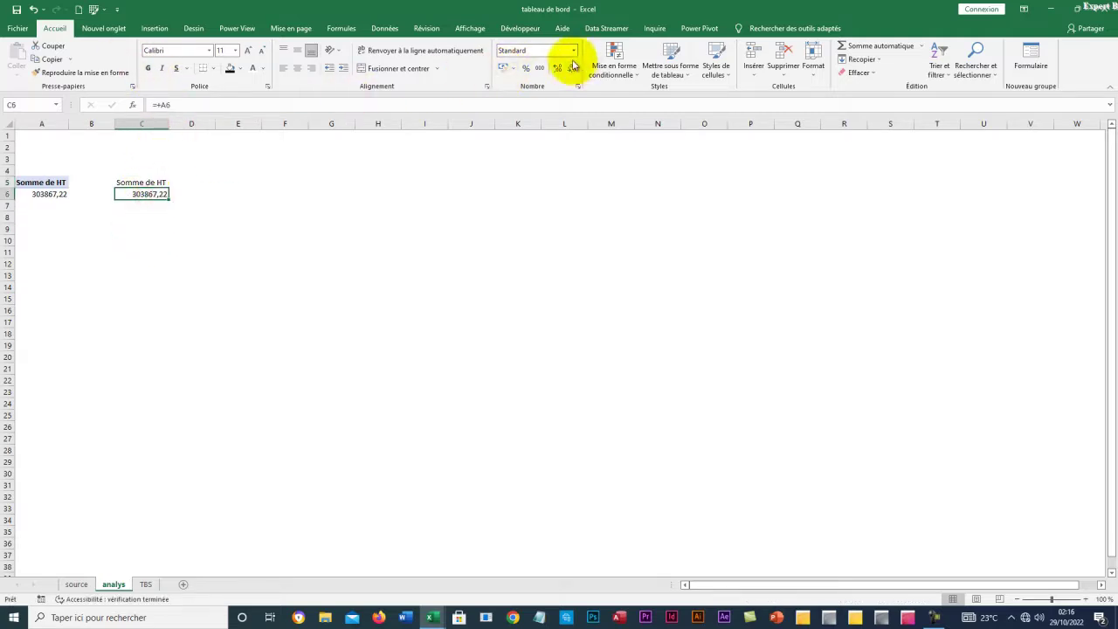
{"action": "left_click", "coordinate": [511, 68]}
{"action": "left_click", "coordinate": [516, 83]}
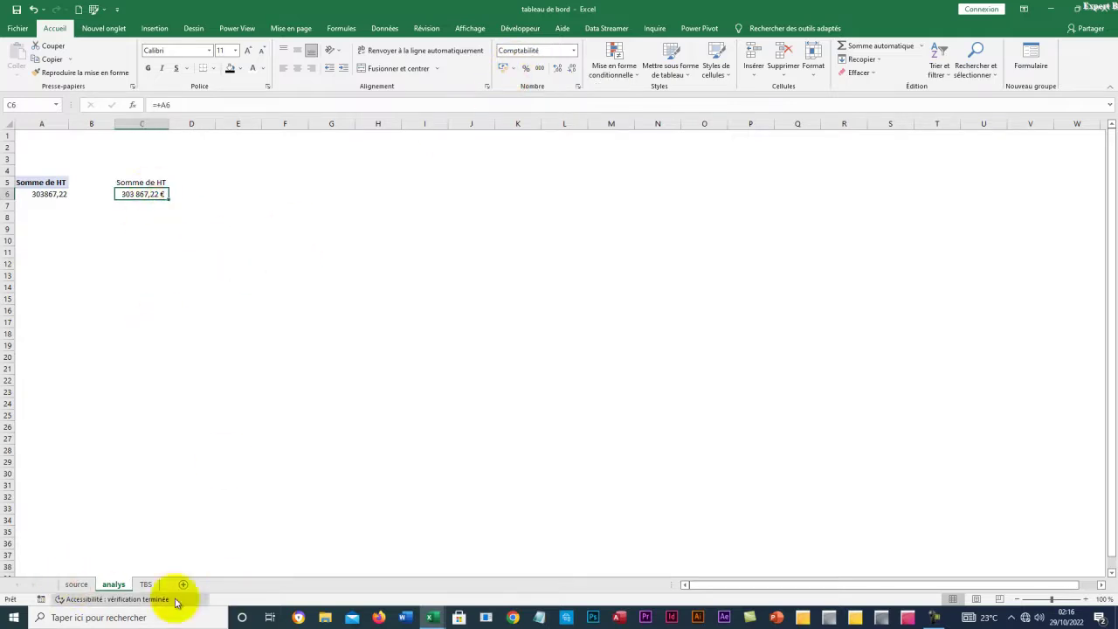
Insert a text box on the TBS worksheet spanning about columns A to E and rows 8 to 10
{"action": "left_click", "coordinate": [146, 584]}
{"action": "left_click", "coordinate": [212, 254]}
{"action": "left_click", "coordinate": [29, 229]}
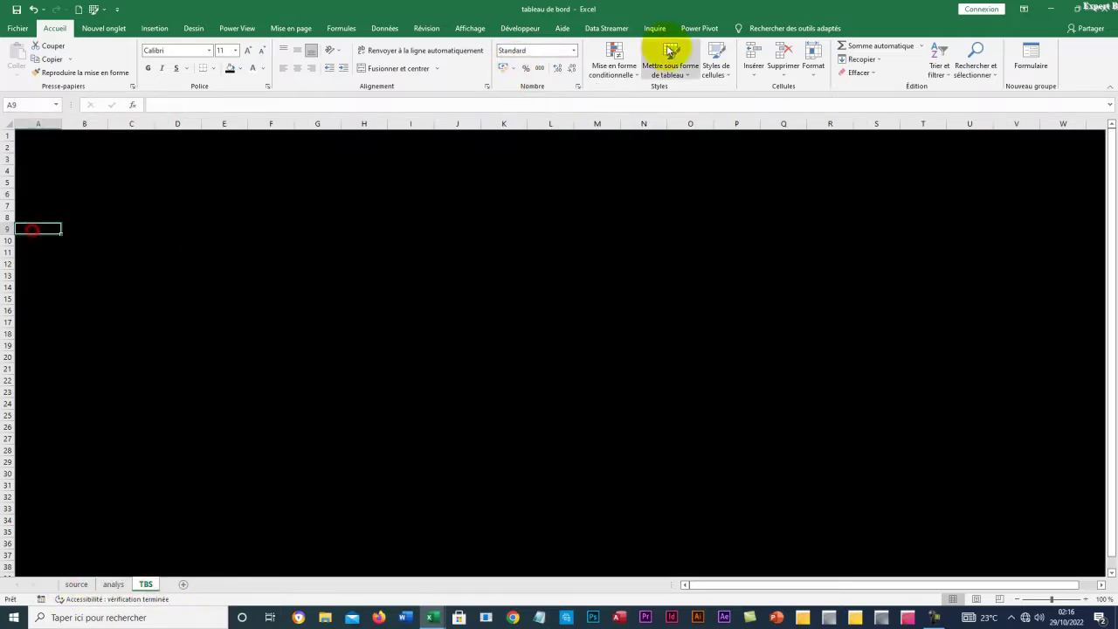
{"action": "left_click", "coordinate": [154, 29]}
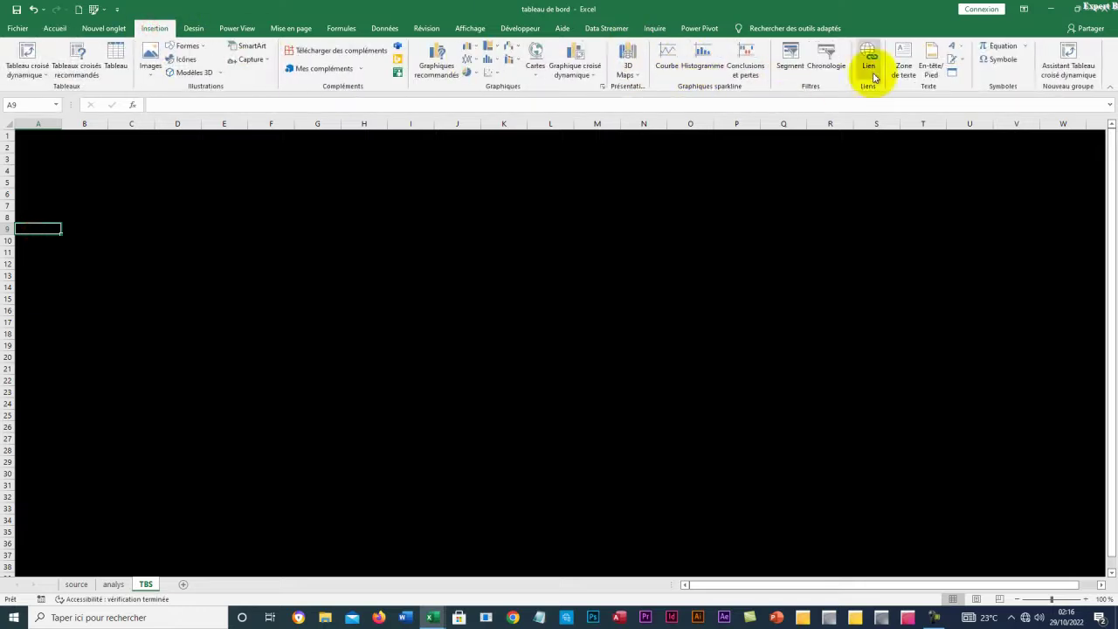
{"action": "left_click", "coordinate": [913, 78]}
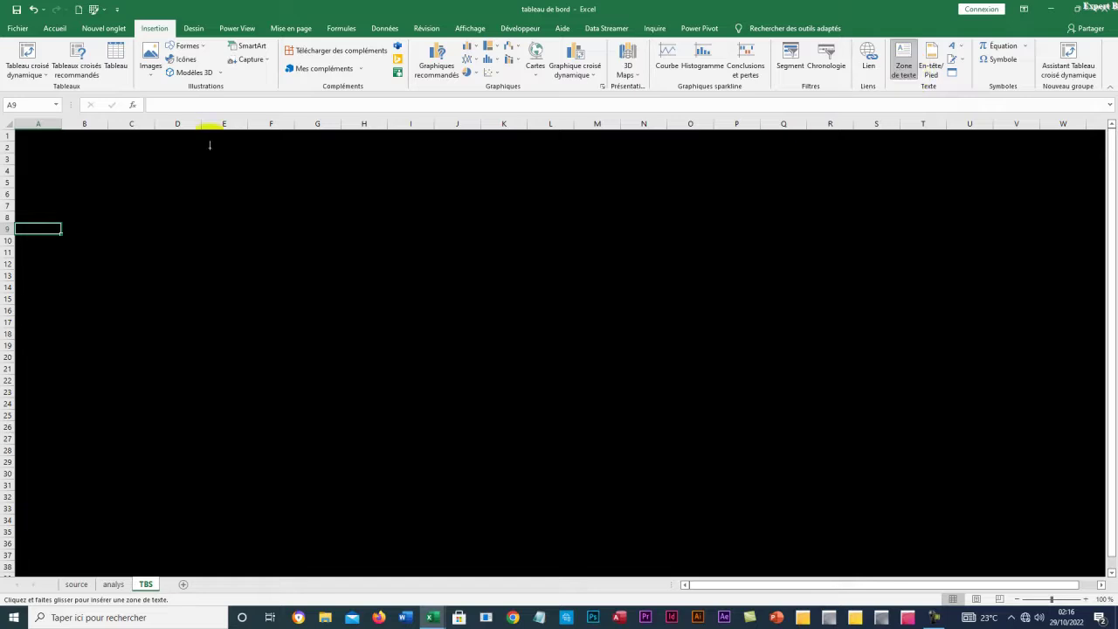
{"action": "left_click_drag", "start_coordinate": [55, 212], "coordinate": [238, 245]}
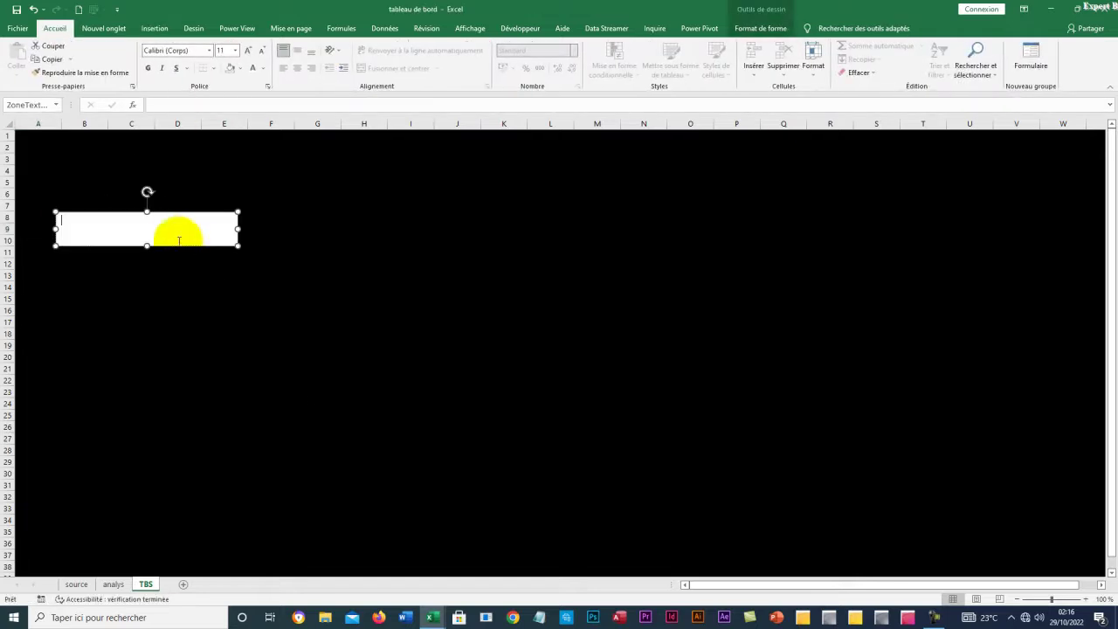
Link the text box on the TBS sheet to the total in cell C6 of the analys sheet
{"action": "left_click", "coordinate": [200, 105]}
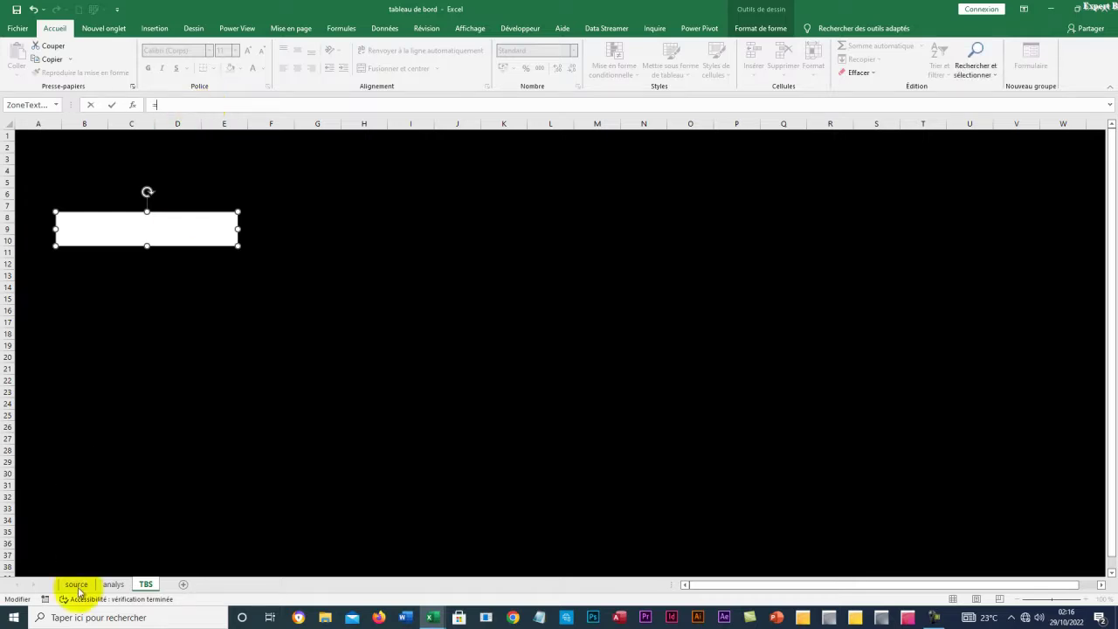
{"action": "left_click", "coordinate": [113, 584]}
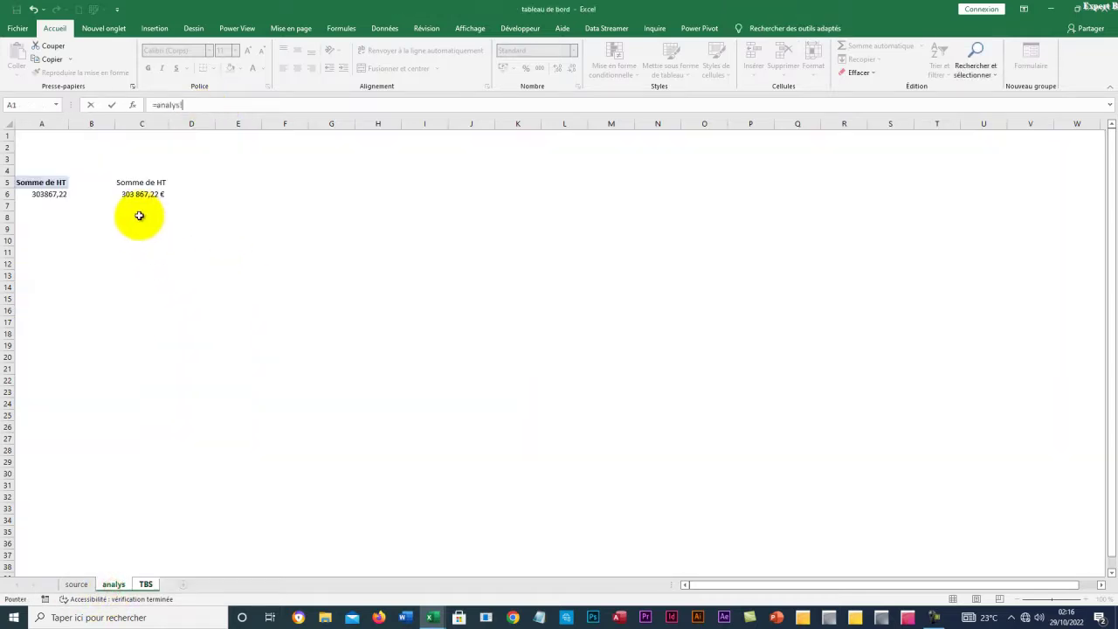
{"action": "key", "text": "Return"}
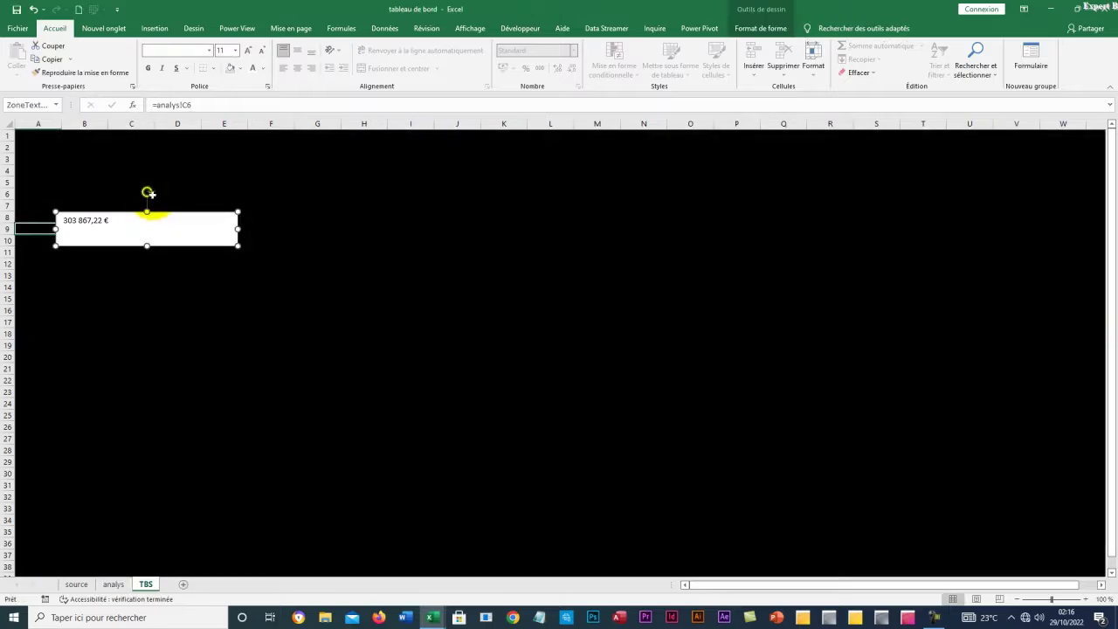
{"action": "left_click", "coordinate": [223, 362]}
Give the linked text box a black fill and white text, and remove its outline
{"action": "left_click", "coordinate": [177, 232]}
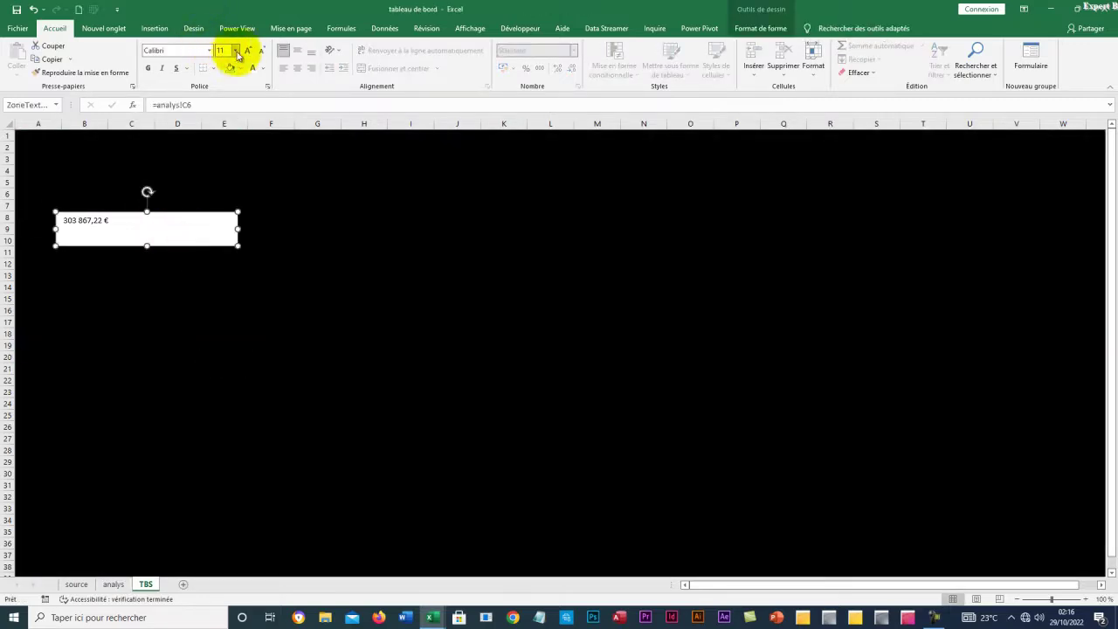
{"action": "left_click", "coordinate": [231, 70]}
{"action": "left_click", "coordinate": [262, 69]}
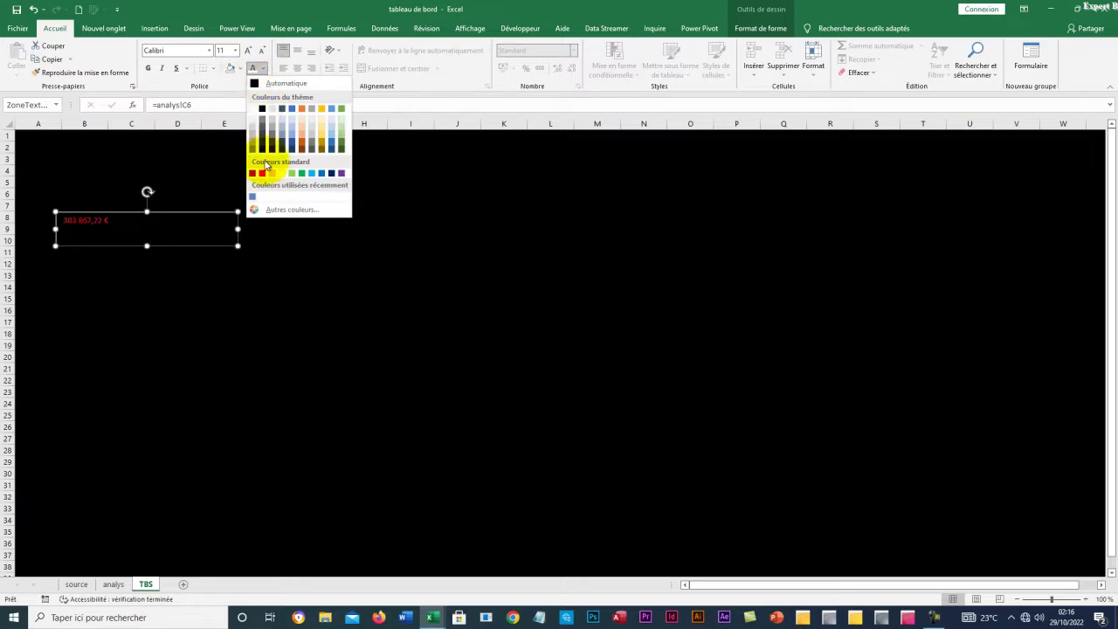
{"action": "left_click", "coordinate": [250, 109]}
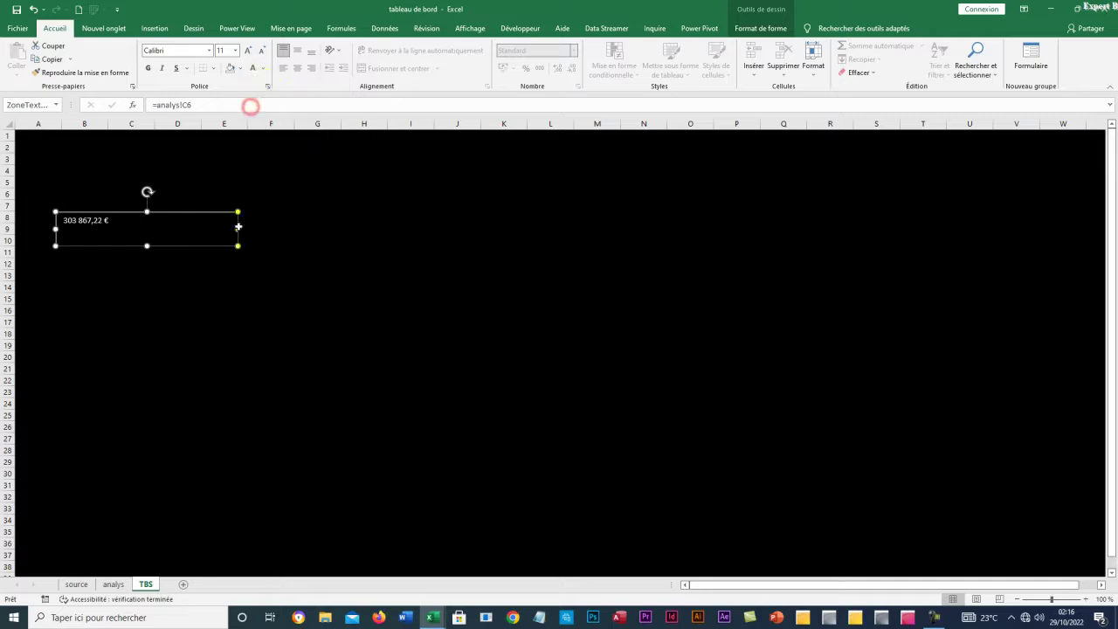
{"action": "left_click", "coordinate": [761, 28]}
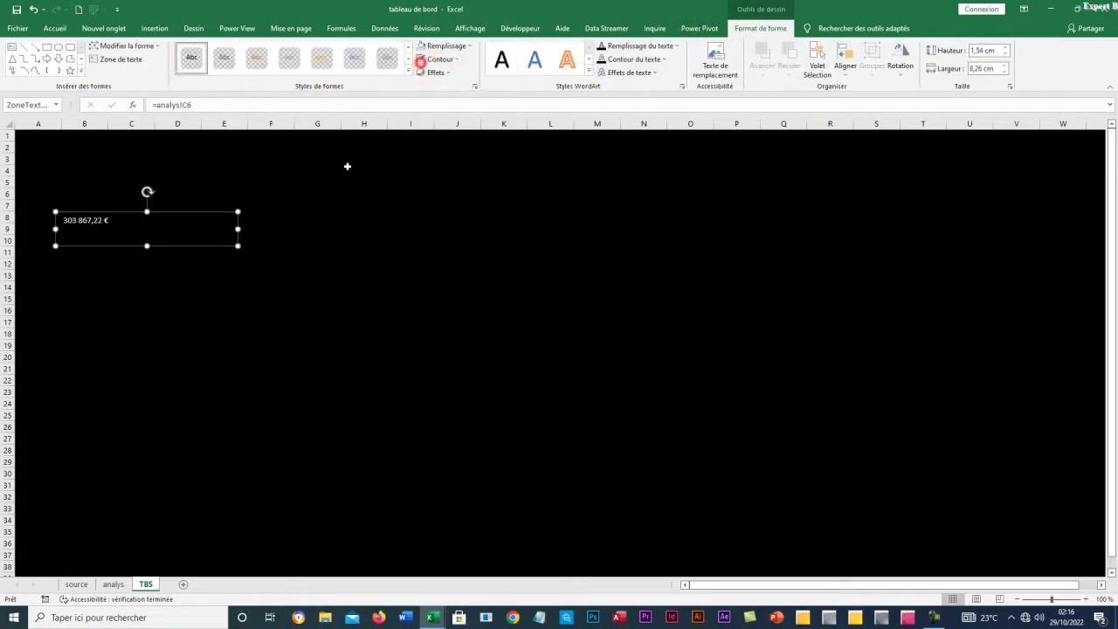
Increase the font size of the text box amount to 48
{"action": "left_click", "coordinate": [54, 28]}
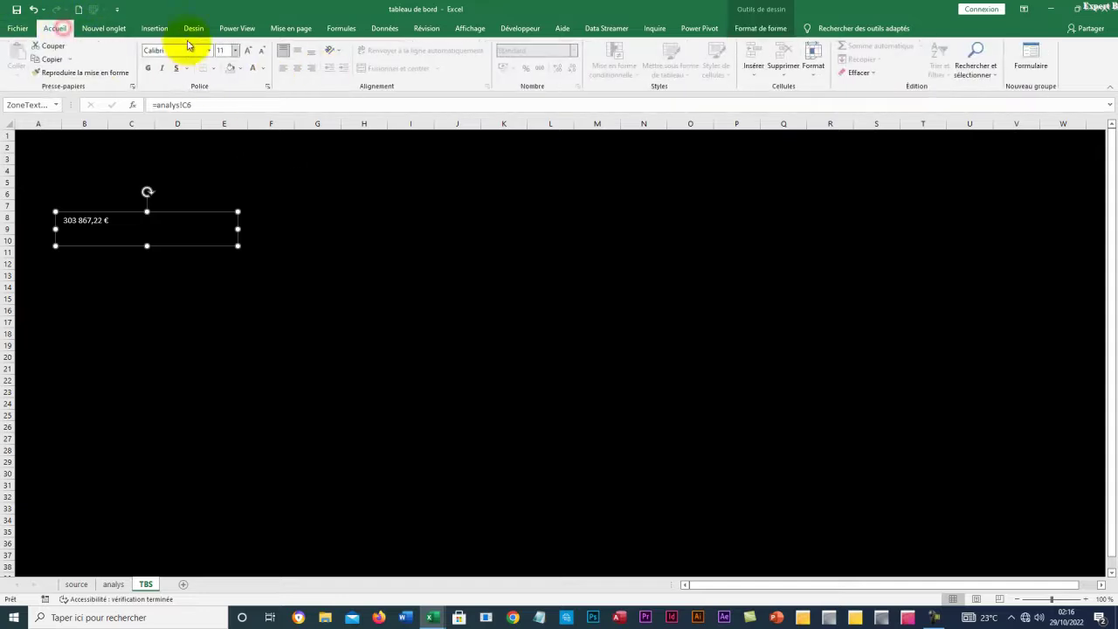
{"action": "left_click", "coordinate": [249, 51]}
{"action": "left_click", "coordinate": [249, 51]}
{"action": "left_click", "coordinate": [249, 50]}
{"action": "left_click", "coordinate": [249, 51]}
{"action": "left_click", "coordinate": [249, 51]}
{"action": "left_click", "coordinate": [249, 51]}
{"action": "left_click", "coordinate": [249, 51]}
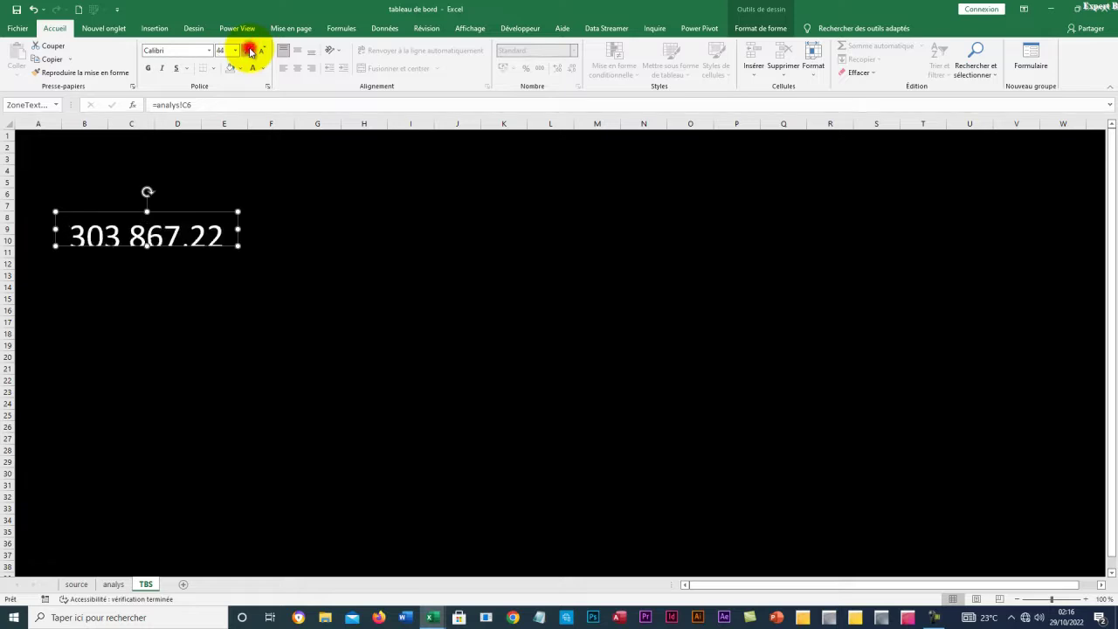
Enlarge the text box to fit the whole amount and move it to about columns A to F, rows 9 to 13
{"action": "left_click_drag", "start_coordinate": [237, 229], "coordinate": [274, 234]}
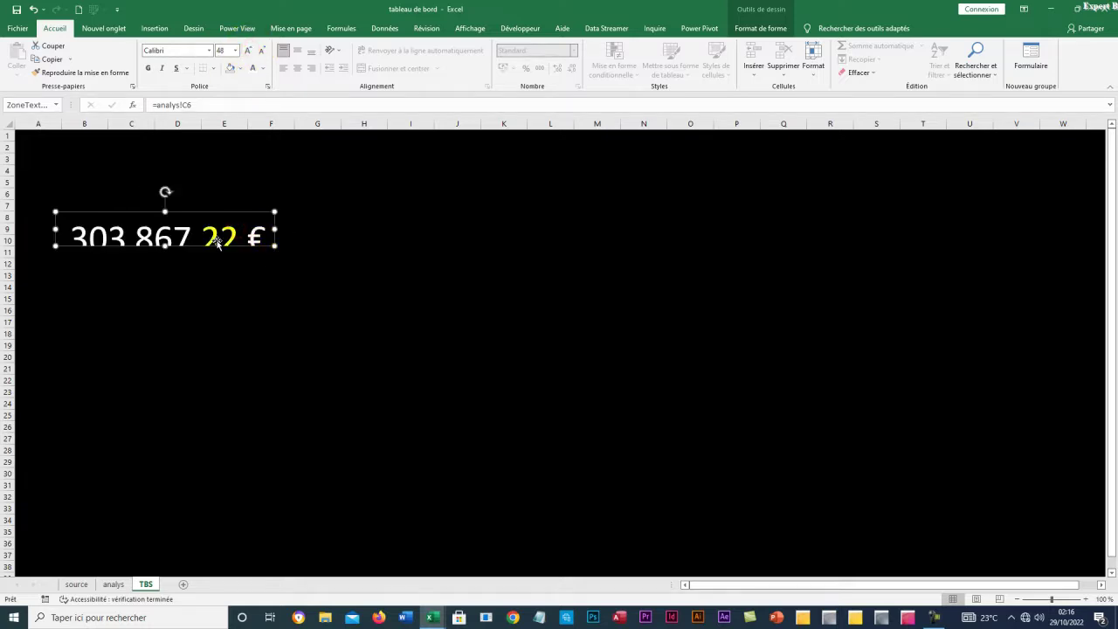
{"action": "left_click_drag", "start_coordinate": [165, 246], "coordinate": [165, 267]}
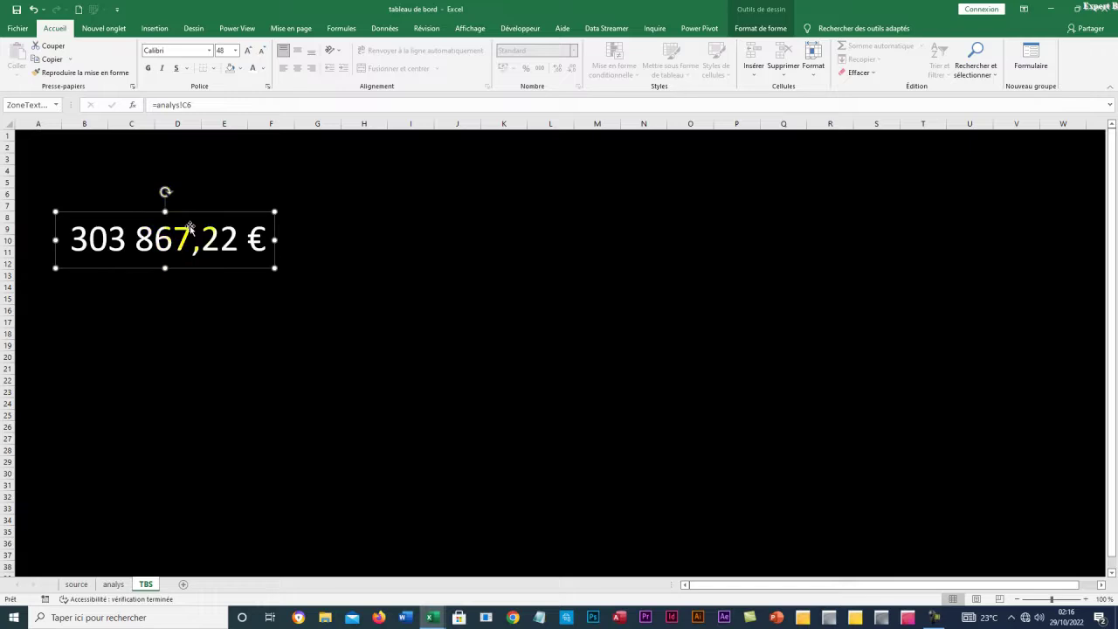
{"action": "left_click_drag", "start_coordinate": [158, 216], "coordinate": [137, 232]}
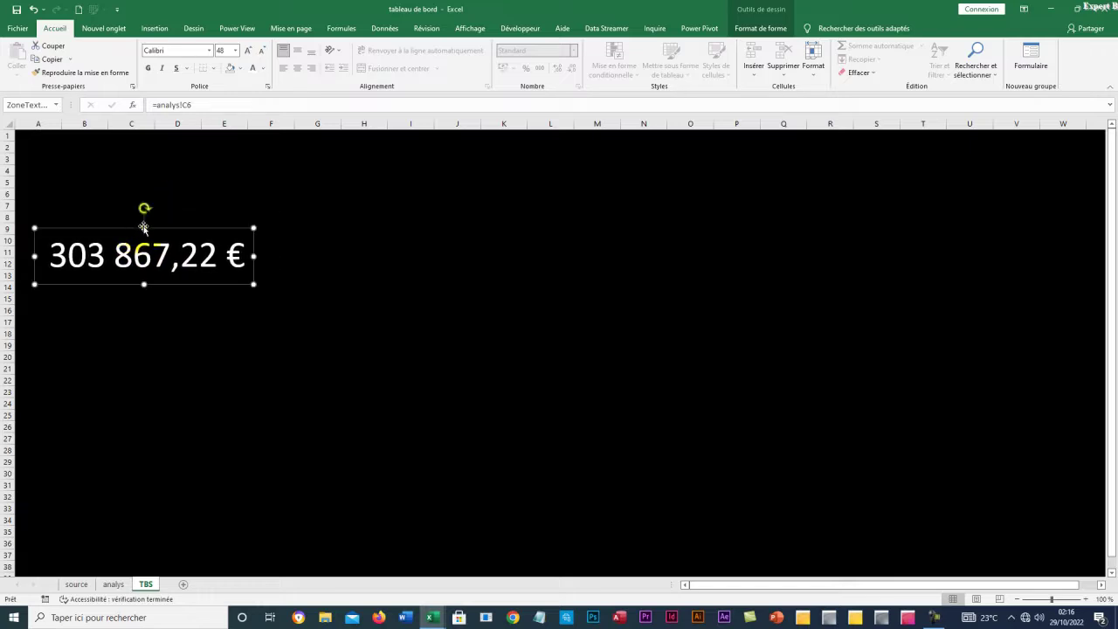
Set the text box amount in bold Bahnschrift Light SemiCondensed
{"action": "left_click", "coordinate": [209, 50]}
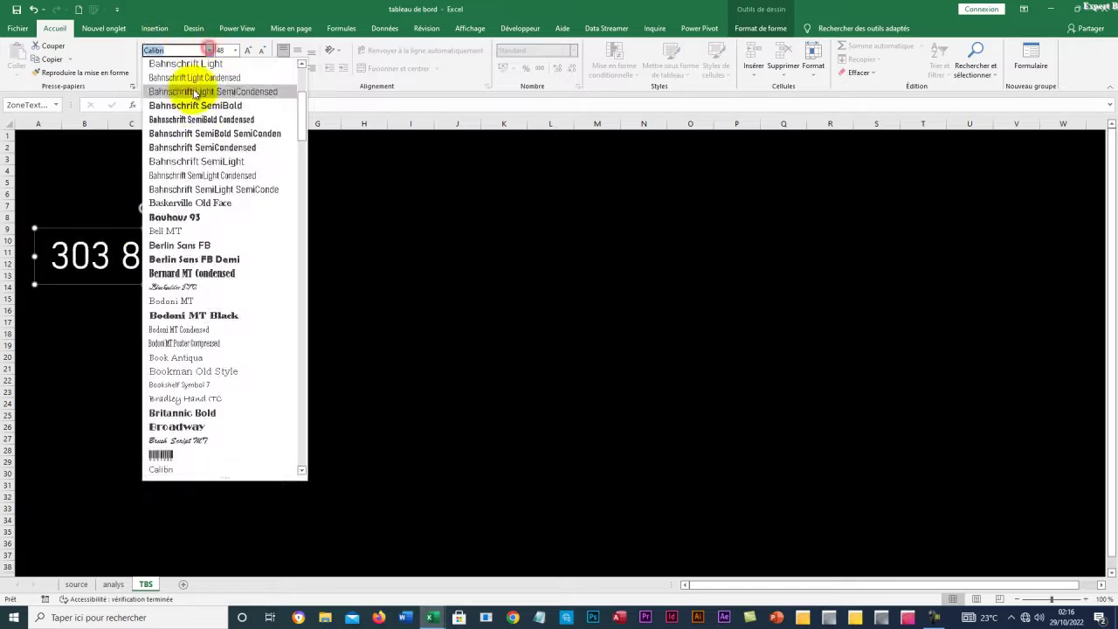
{"action": "left_click", "coordinate": [196, 93]}
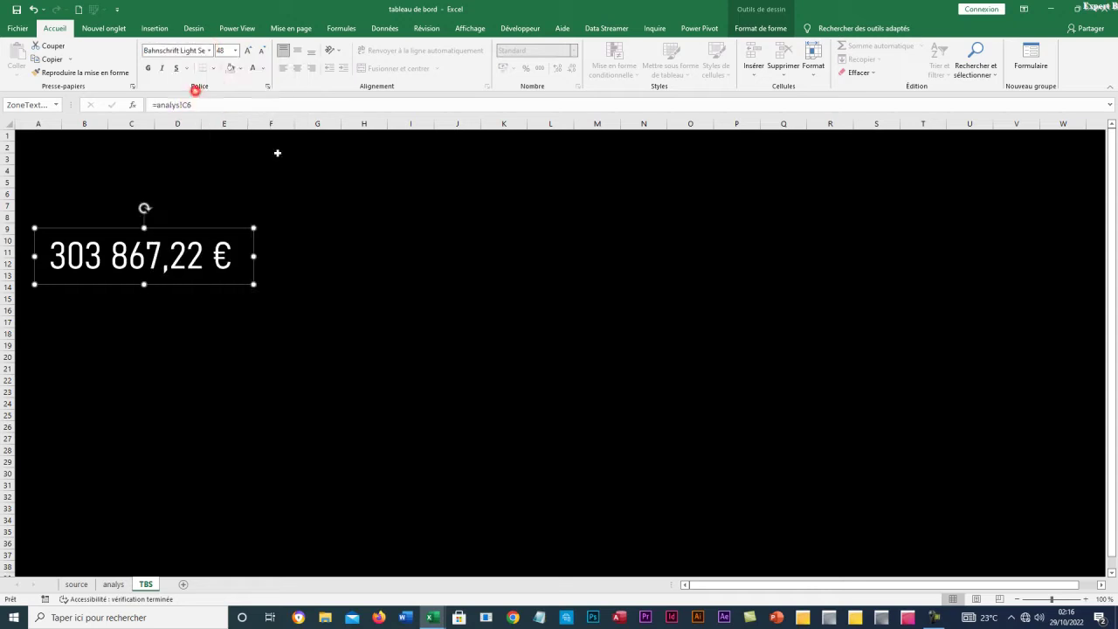
{"action": "left_click", "coordinate": [148, 68]}
{"action": "left_click", "coordinate": [168, 306]}
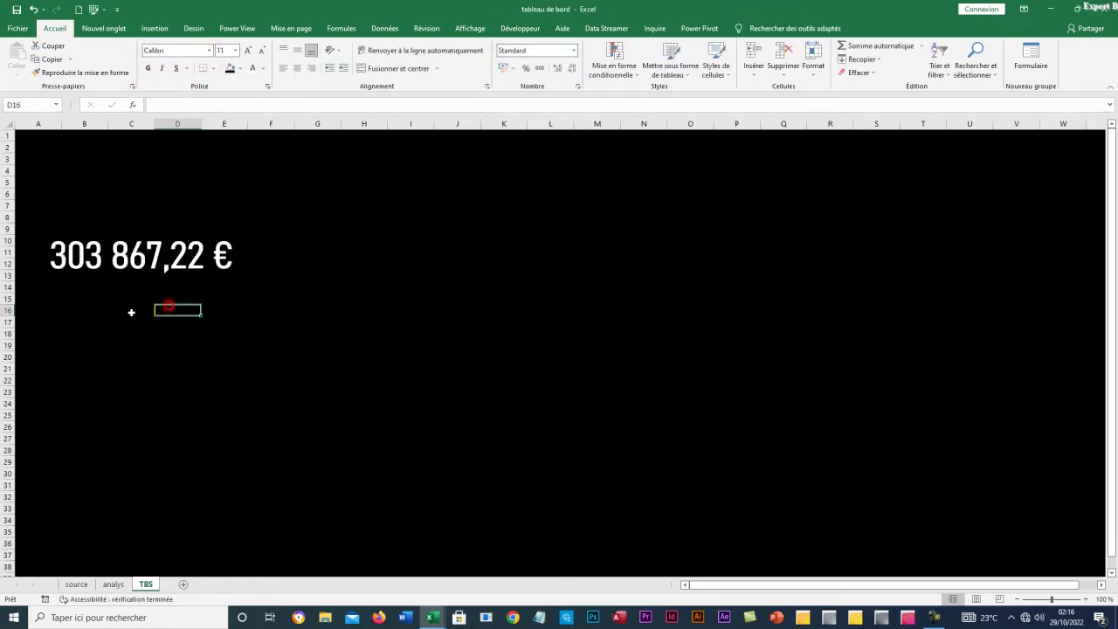
{"action": "left_click", "coordinate": [90, 308]}
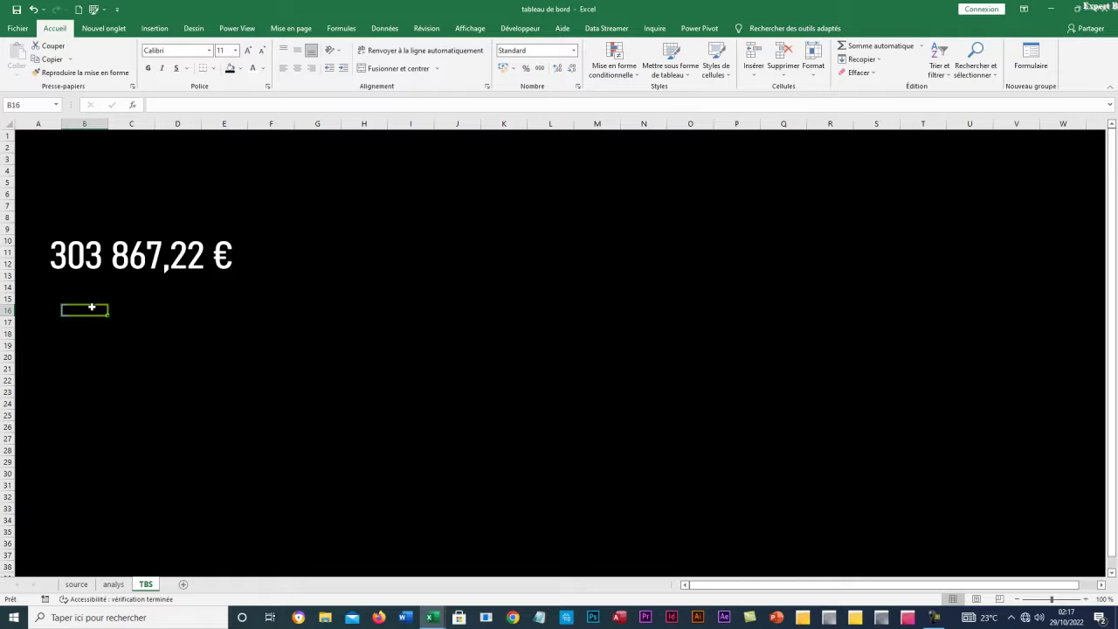
{"action": "left_click", "coordinate": [166, 330]}
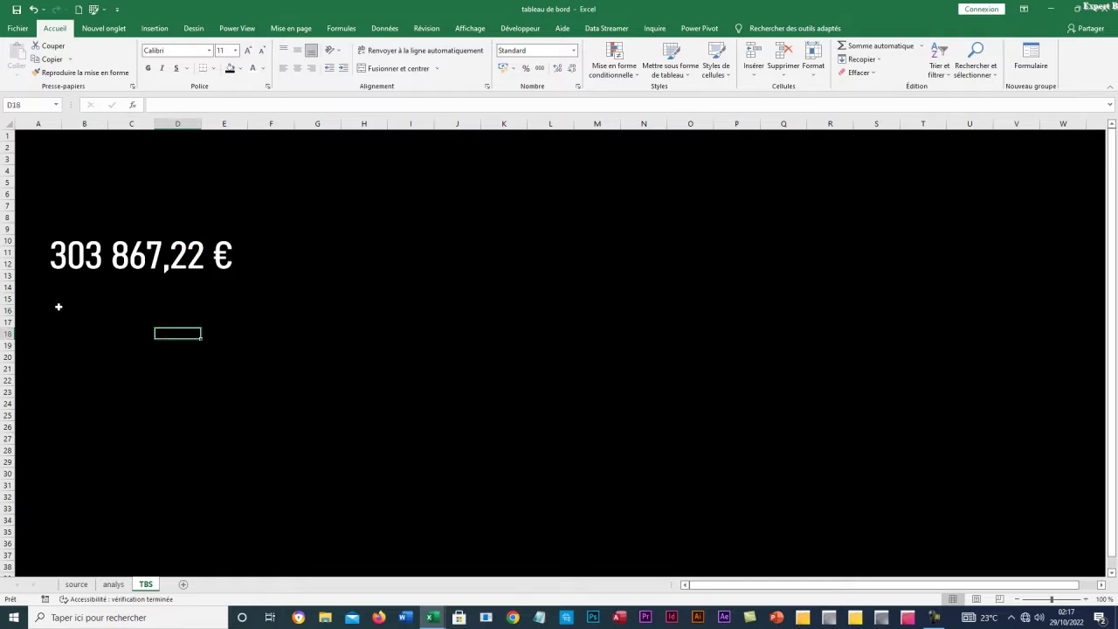
{"action": "left_click", "coordinate": [114, 584]}
{"action": "left_click", "coordinate": [87, 584]}
{"action": "left_click", "coordinate": [106, 589]}
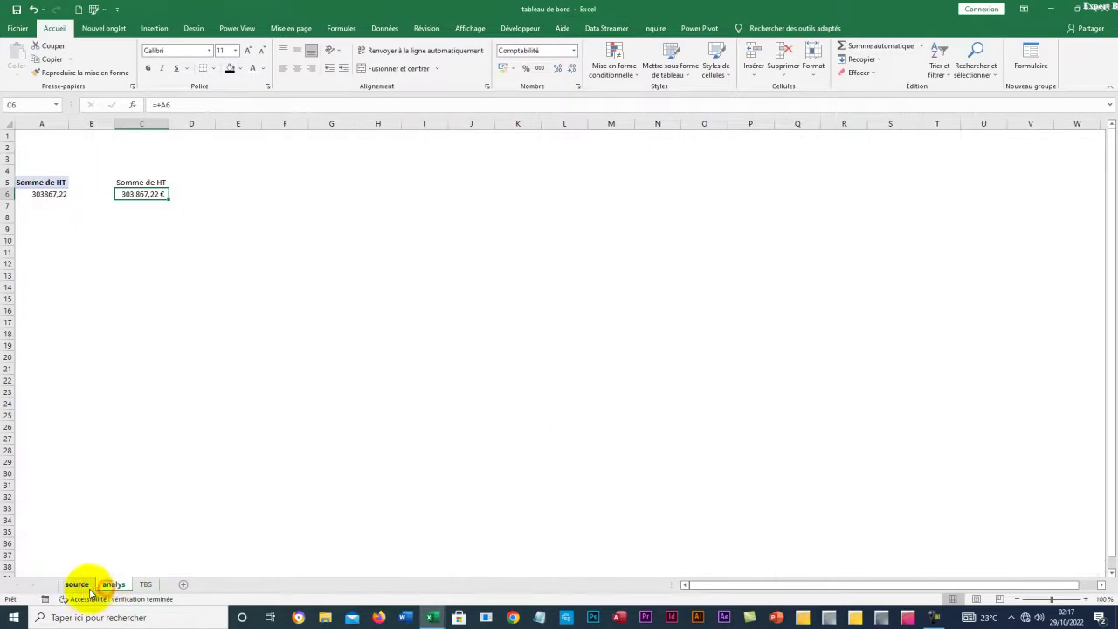
{"action": "left_click", "coordinate": [78, 584]}
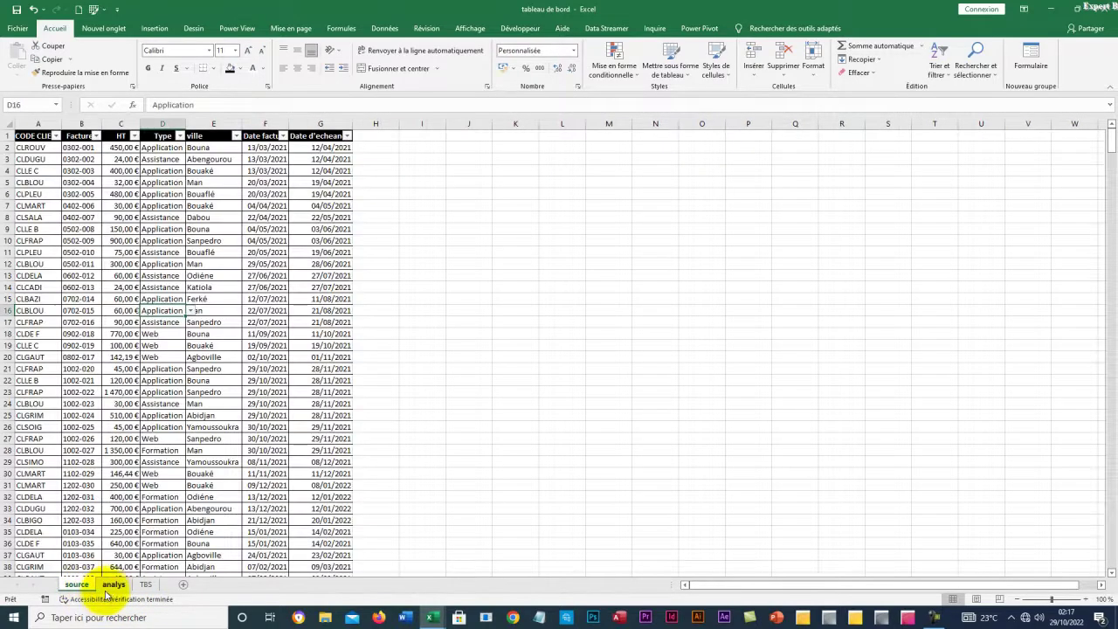
Copy the pivot table in A5:A6 of the analys sheet and paste it at cell E5
{"action": "left_click", "coordinate": [108, 587]}
{"action": "left_click", "coordinate": [40, 182]}
{"action": "left_click", "coordinate": [41, 227]}
{"action": "left_click_drag", "start_coordinate": [41, 182], "coordinate": [50, 199]}
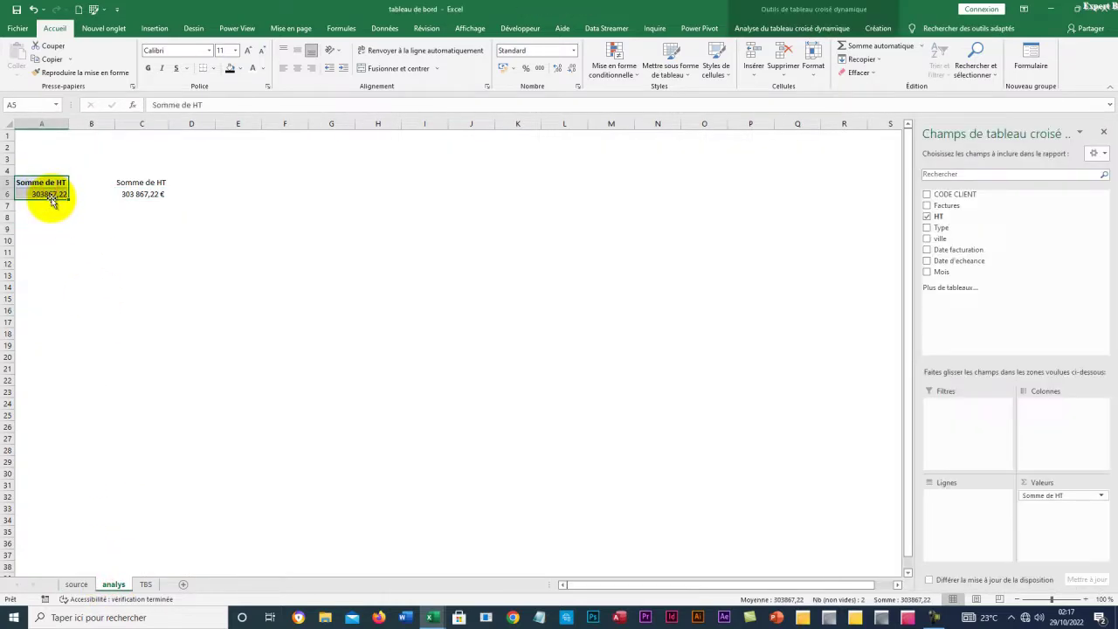
{"action": "key", "text": "ctrl+c"}
{"action": "left_click", "coordinate": [227, 182]}
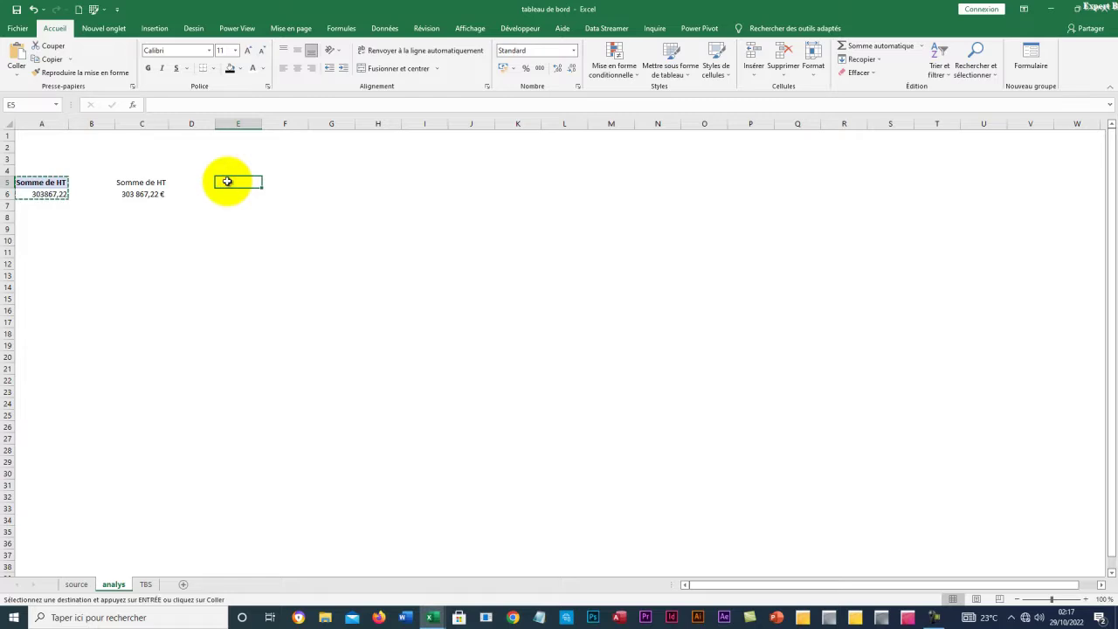
{"action": "key", "text": "ctrl+v"}
{"action": "left_click", "coordinate": [377, 274]}
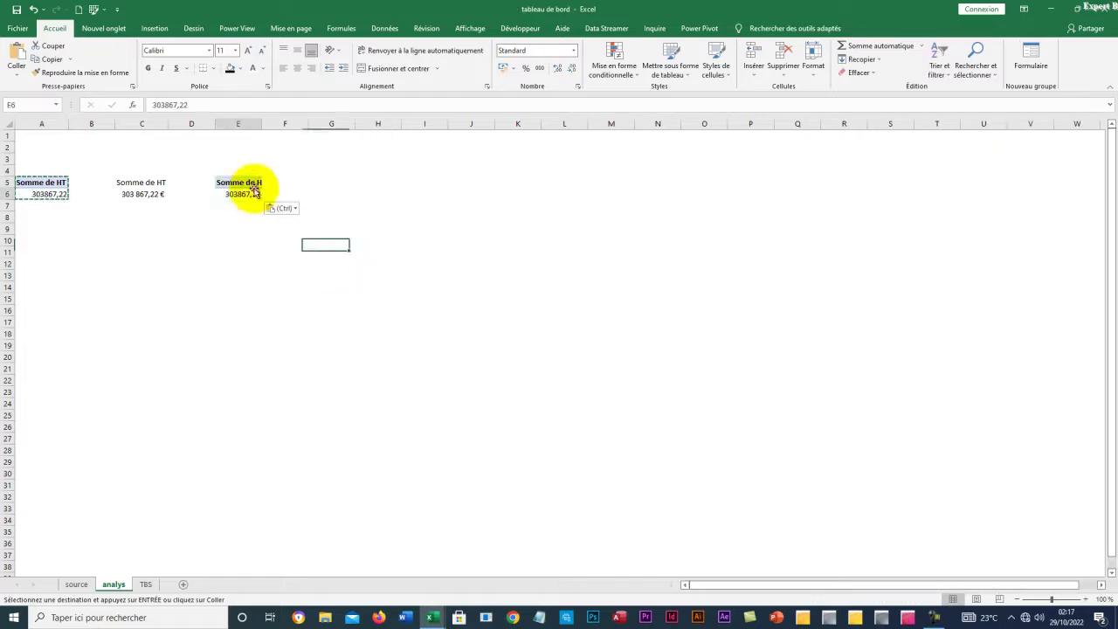
Add the Mois field as row labels to the copied pivot table at E5
{"action": "left_click", "coordinate": [247, 194]}
{"action": "key", "text": "Escape"}
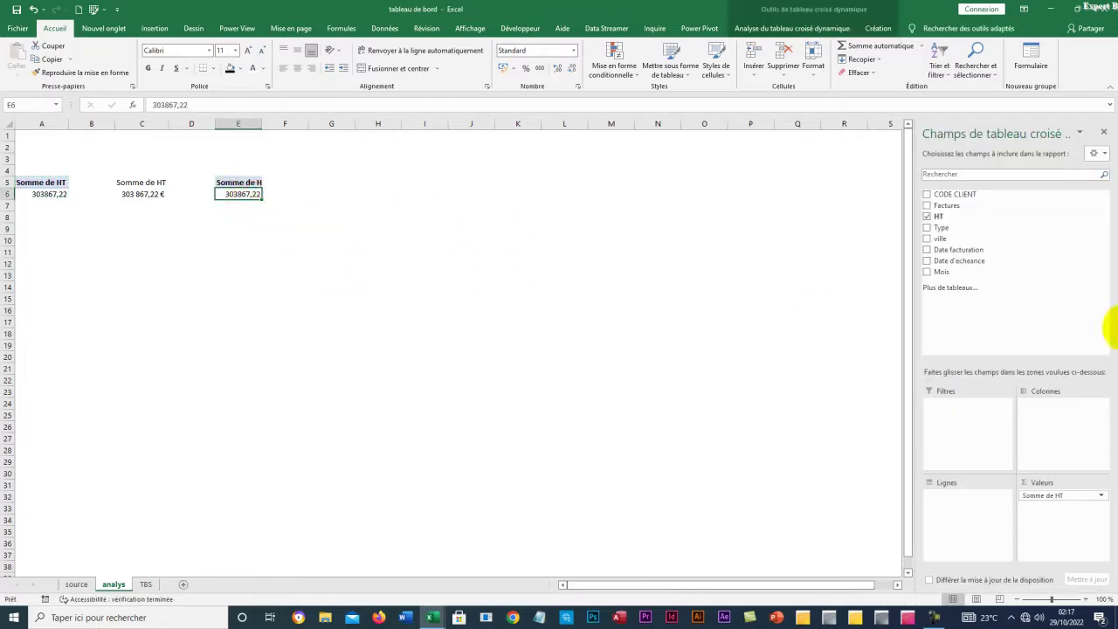
{"action": "left_click", "coordinate": [928, 276]}
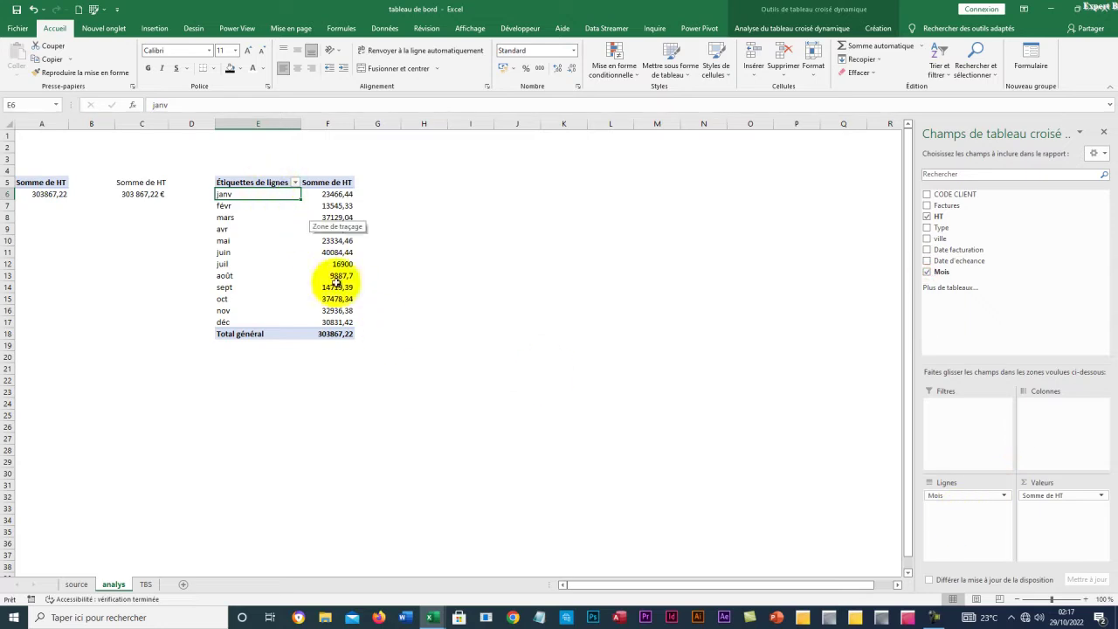
Insert a slicer on the Mois field for the monthly pivot table
{"action": "left_click", "coordinate": [268, 238]}
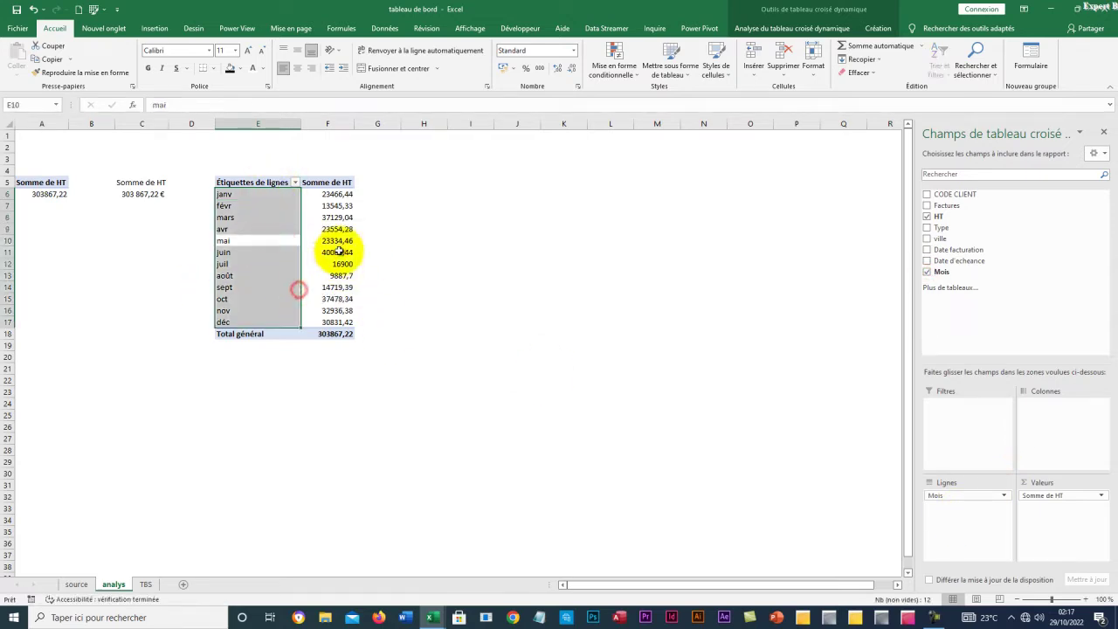
{"action": "left_click", "coordinate": [332, 252]}
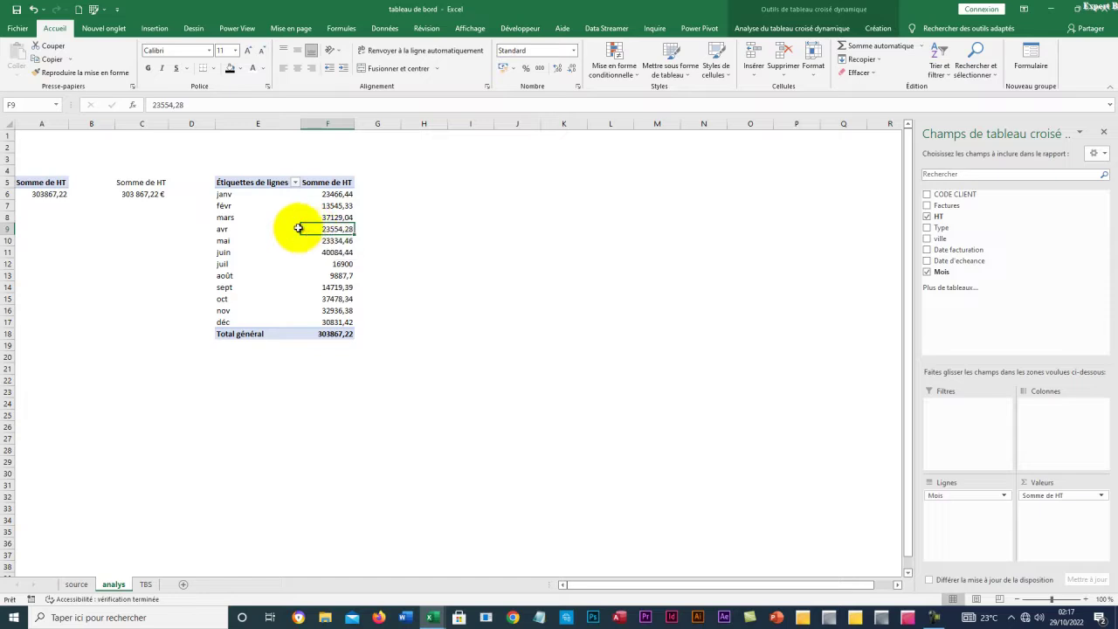
{"action": "left_click", "coordinate": [293, 217]}
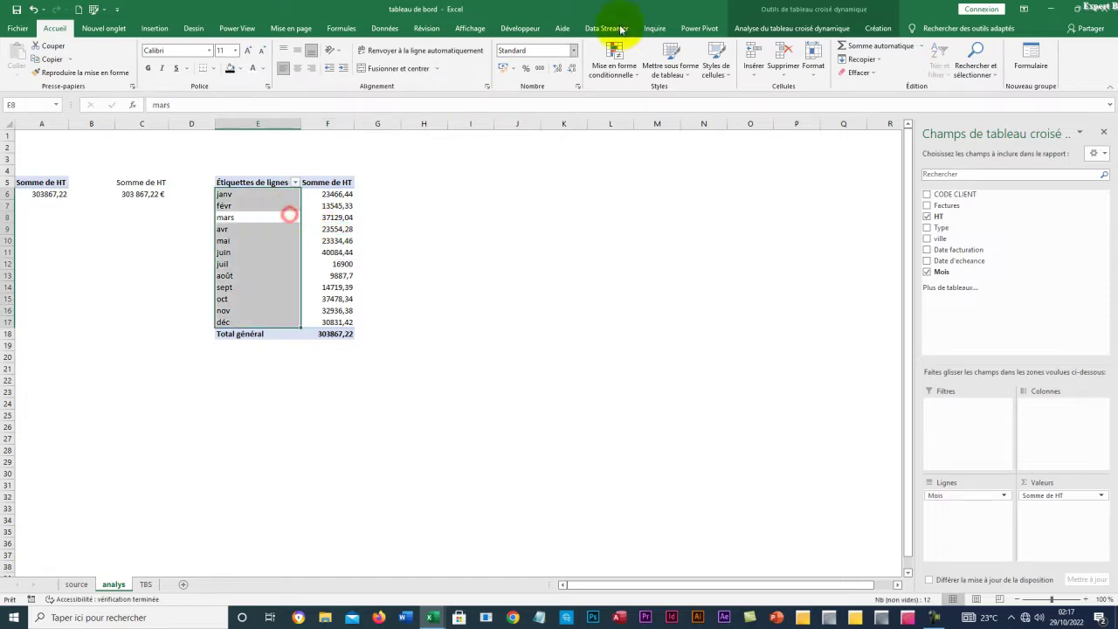
{"action": "left_click", "coordinate": [878, 28]}
{"action": "left_click", "coordinate": [760, 27]}
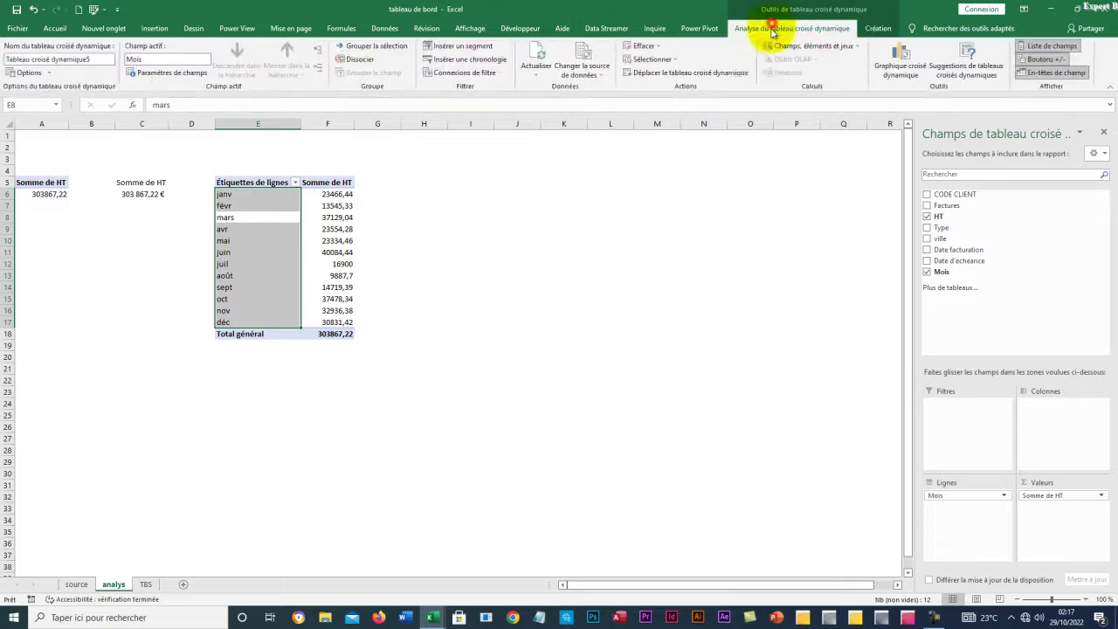
{"action": "left_click", "coordinate": [458, 46]}
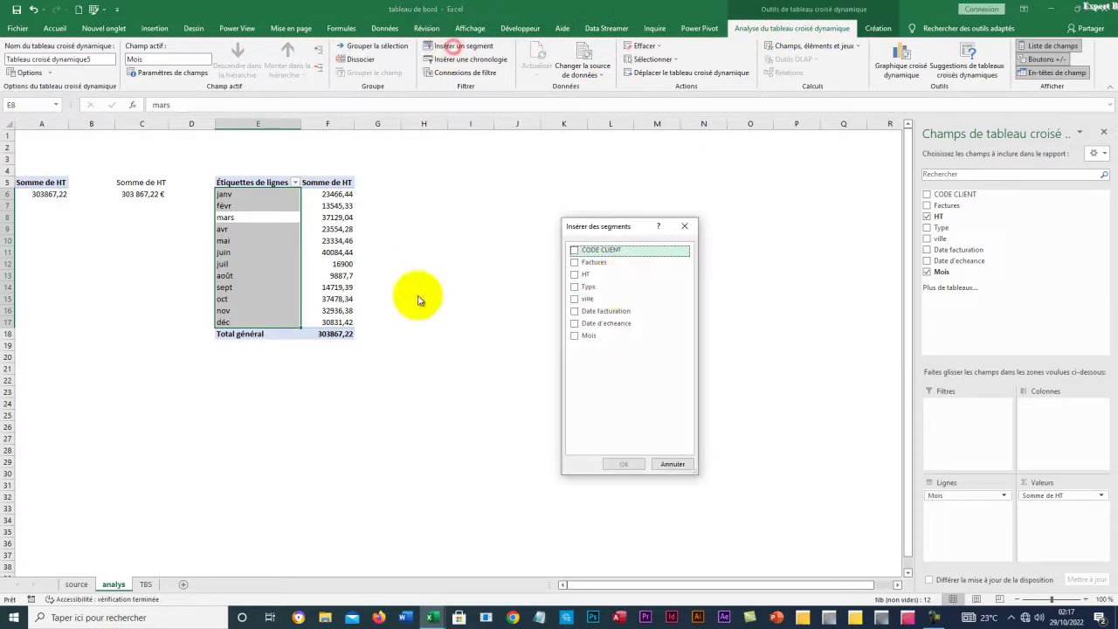
{"action": "left_click_drag", "start_coordinate": [624, 228], "coordinate": [505, 179]}
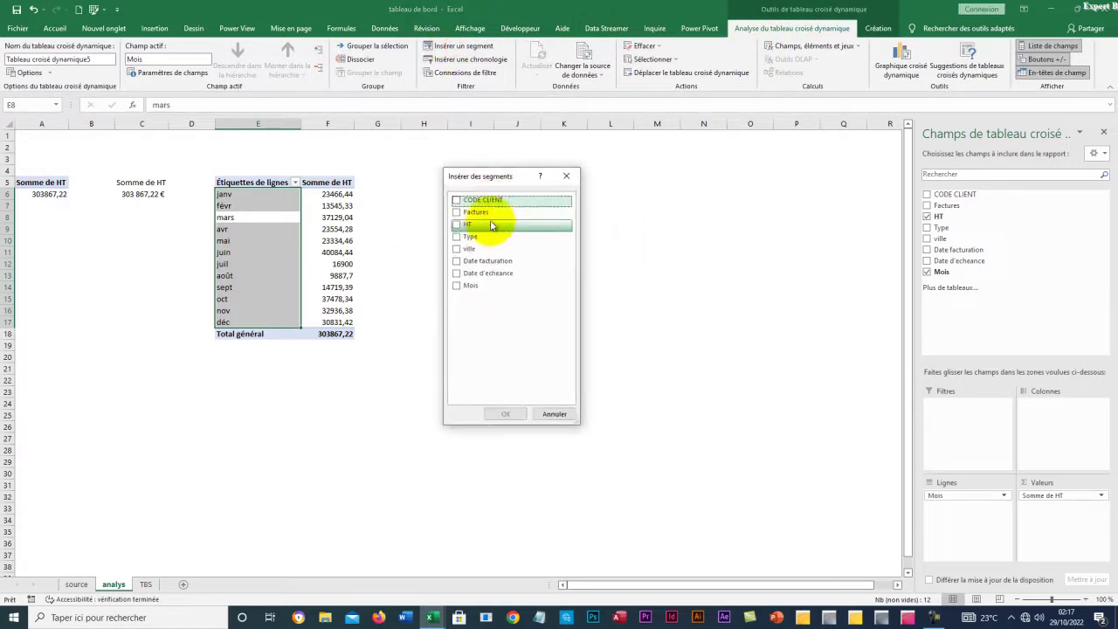
{"action": "left_click", "coordinate": [456, 286]}
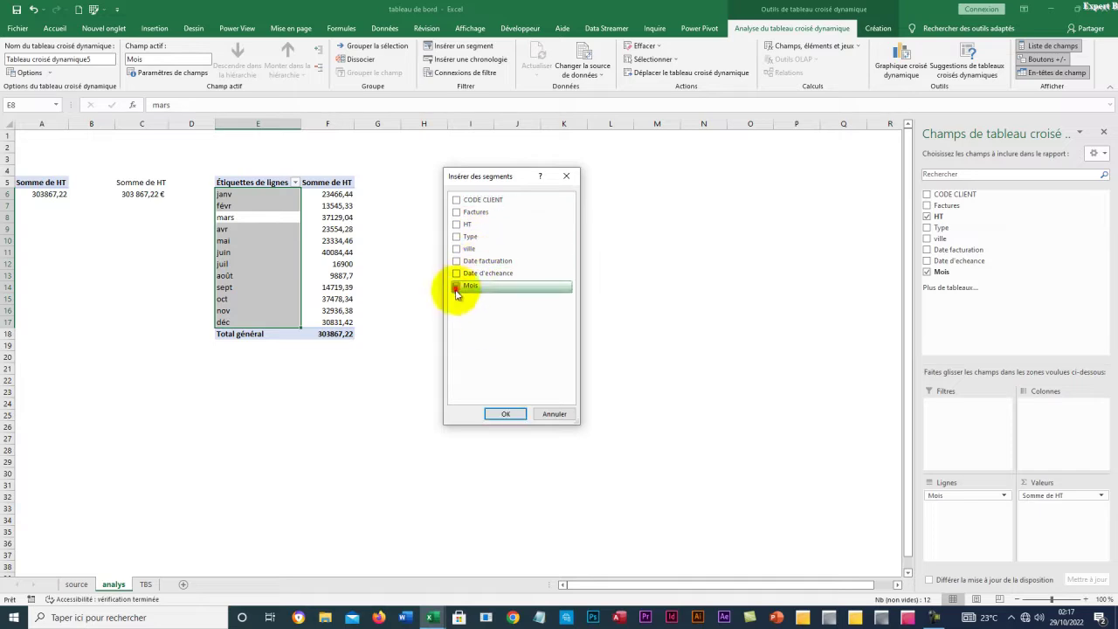
{"action": "left_click", "coordinate": [505, 413]}
Place the Mois slicer beside the monthly pivot table, starting around column H, and widen it to about 9.4 cm
{"action": "left_click_drag", "start_coordinate": [437, 282], "coordinate": [464, 227]}
{"action": "left_click_drag", "start_coordinate": [549, 295], "coordinate": [599, 305]}
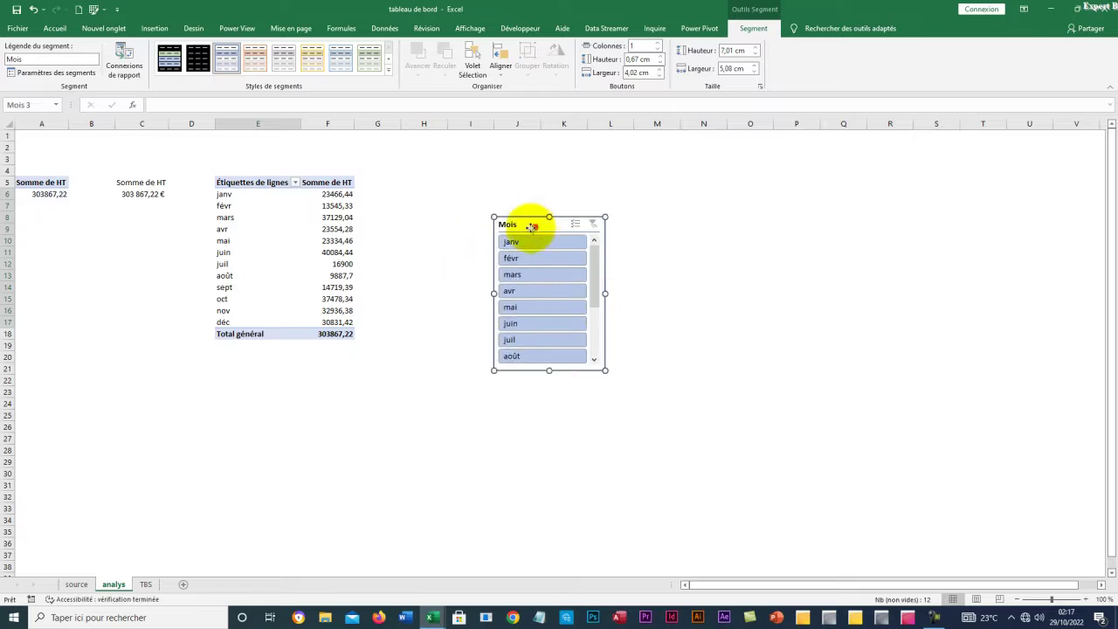
{"action": "left_click_drag", "start_coordinate": [536, 226], "coordinate": [471, 224]}
{"action": "left_click_drag", "start_coordinate": [541, 291], "coordinate": [635, 305]}
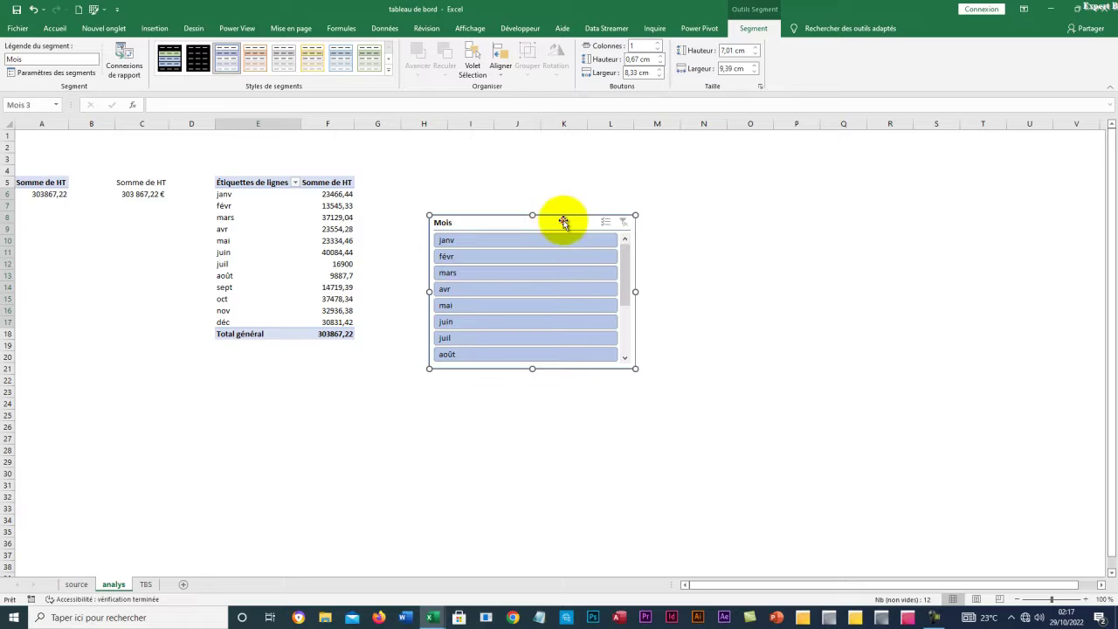
Arrange the month buttons of the Mois slicer in 4 columns
{"action": "left_click", "coordinate": [660, 43]}
{"action": "left_click", "coordinate": [660, 43]}
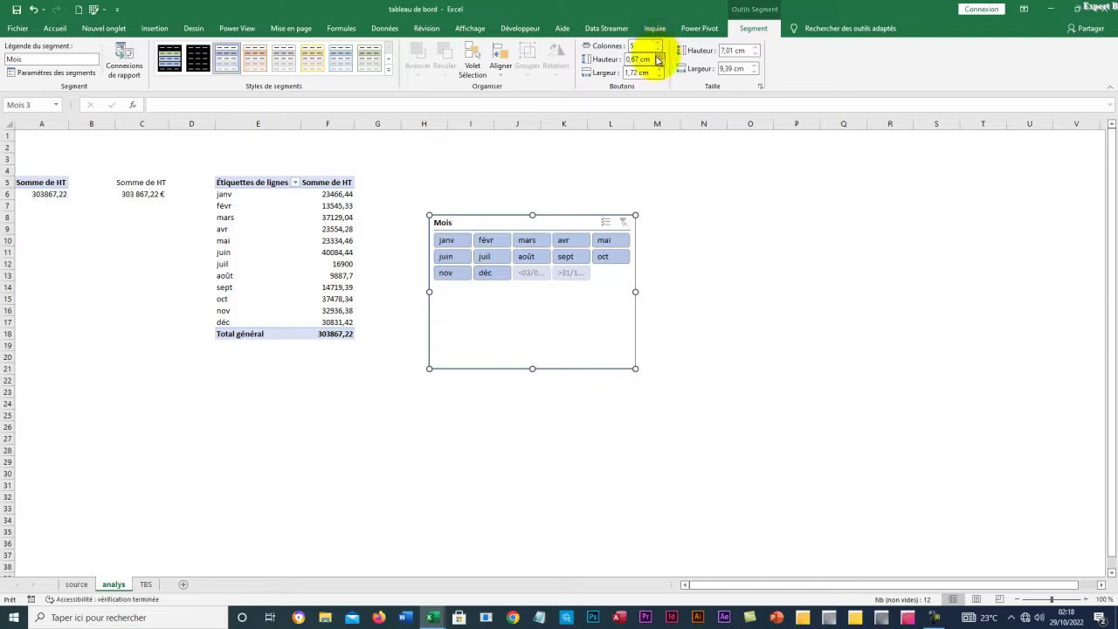
{"action": "left_click", "coordinate": [660, 50]}
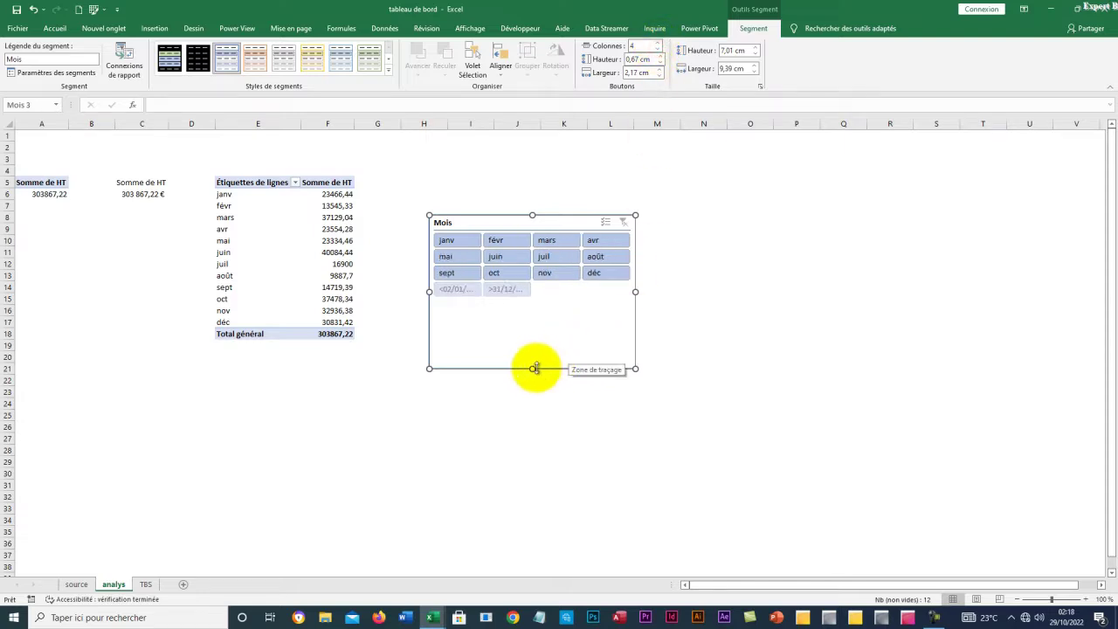
Shorten the Mois slicer to about 4 cm high and hide its header and the items without data
{"action": "left_click_drag", "start_coordinate": [532, 368], "coordinate": [532, 302]}
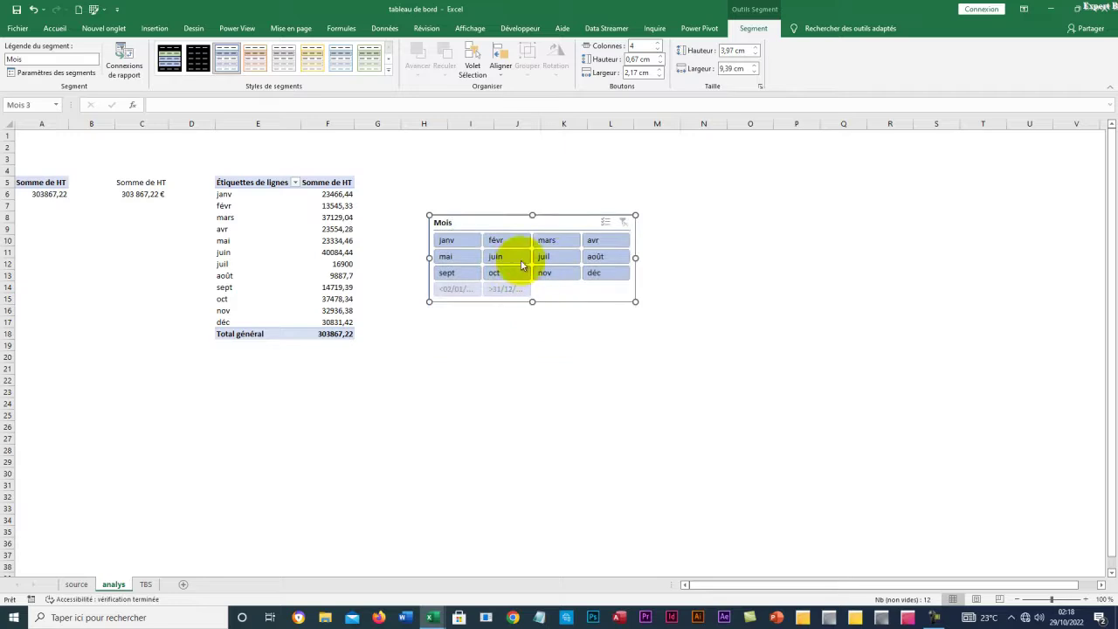
{"action": "left_click", "coordinate": [26, 74]}
{"action": "left_click_drag", "start_coordinate": [601, 224], "coordinate": [734, 333]}
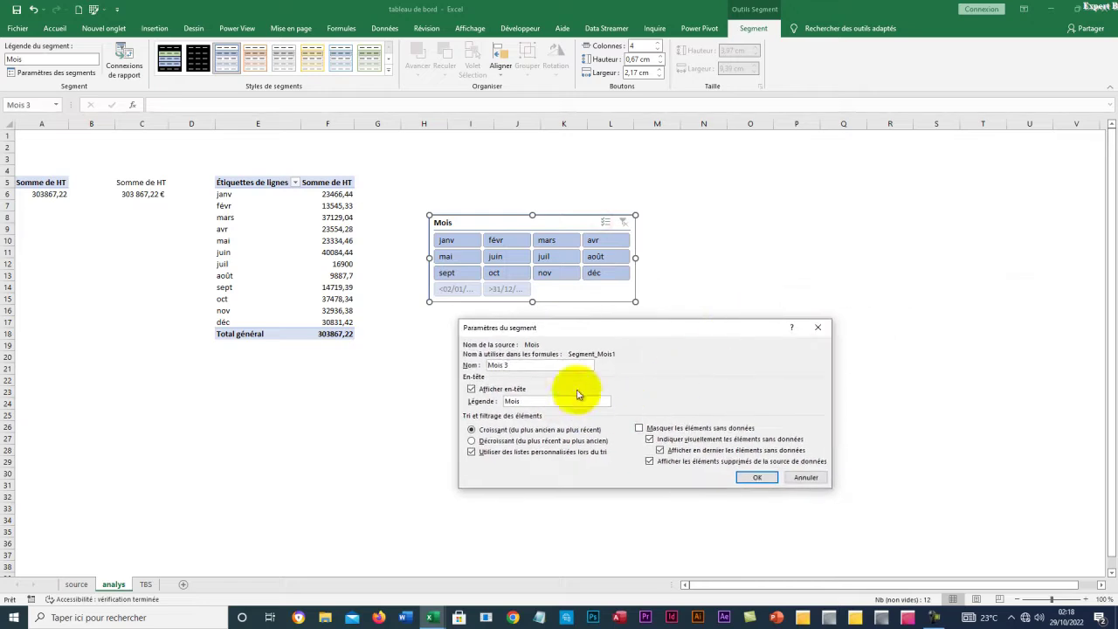
{"action": "left_click", "coordinate": [472, 389]}
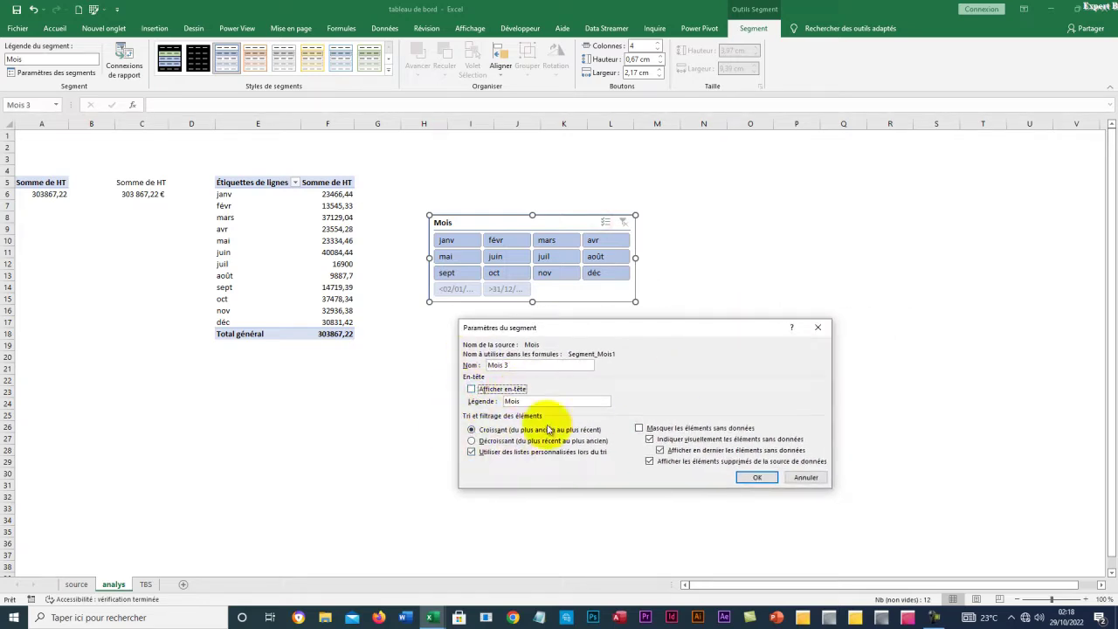
{"action": "left_click", "coordinate": [640, 429]}
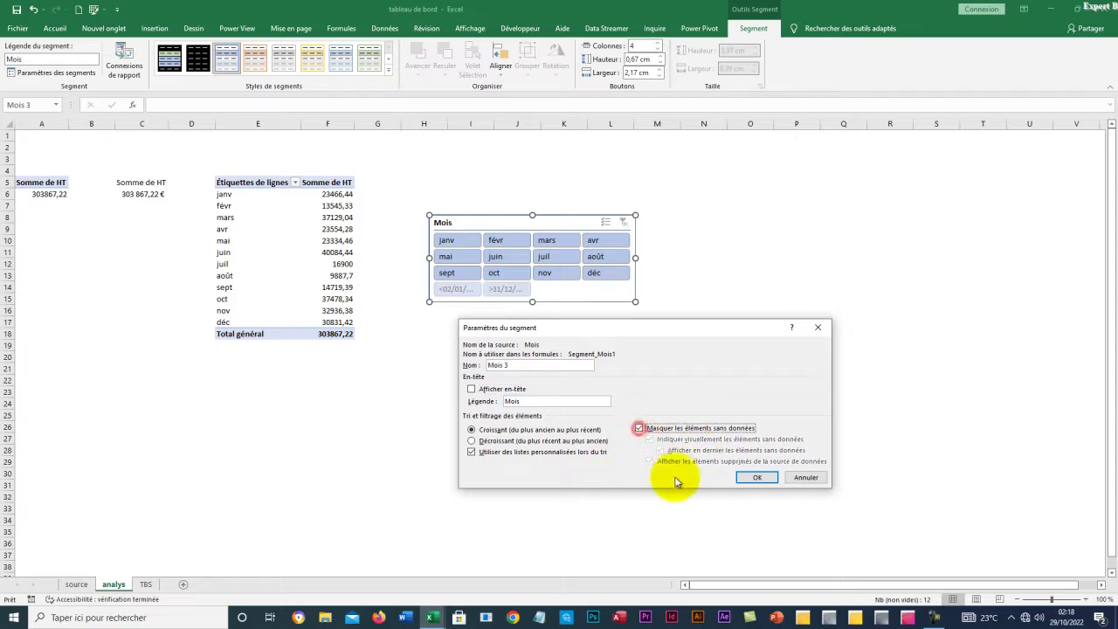
{"action": "left_click", "coordinate": [757, 477]}
Reduce the Mois slicer's height to about 2.7 cm and apply the black style with green buttons
{"action": "left_click_drag", "start_coordinate": [532, 302], "coordinate": [528, 274]}
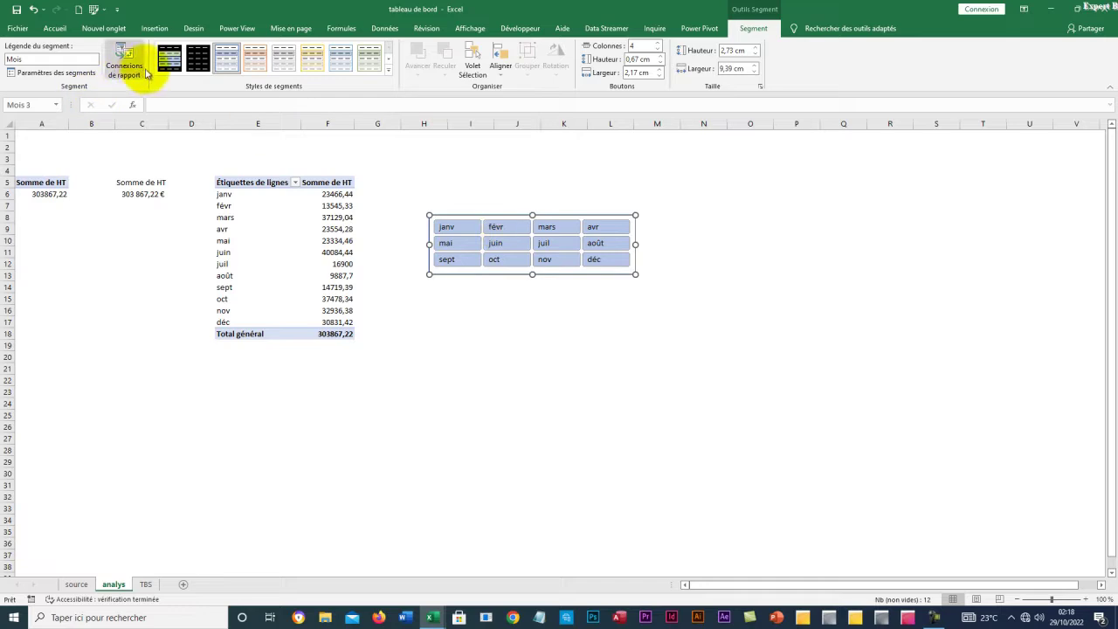
{"action": "left_click", "coordinate": [171, 60]}
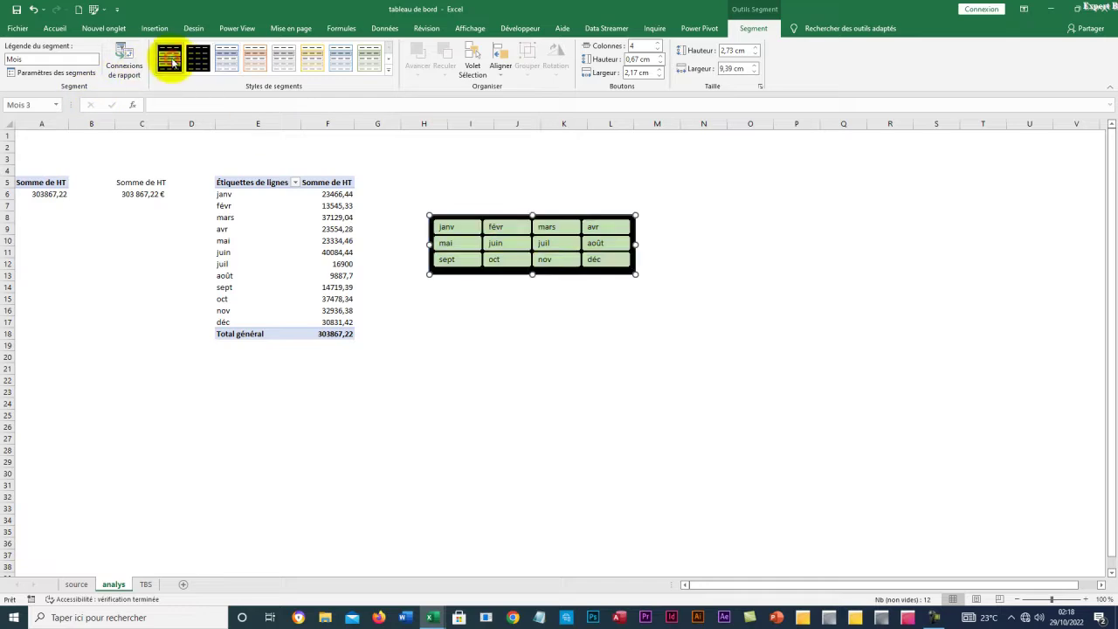
{"action": "left_click_drag", "start_coordinate": [521, 275], "coordinate": [537, 297]}
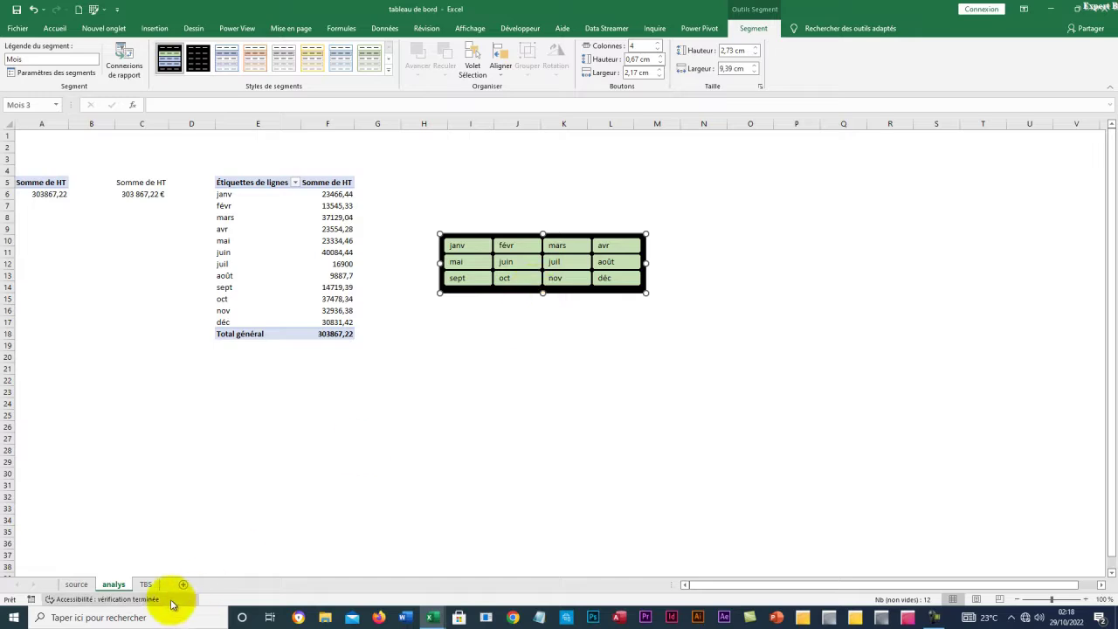
Paste a copy of the Mois slicer onto the TBS sheet, directly below the sales total
{"action": "left_click", "coordinate": [76, 584]}
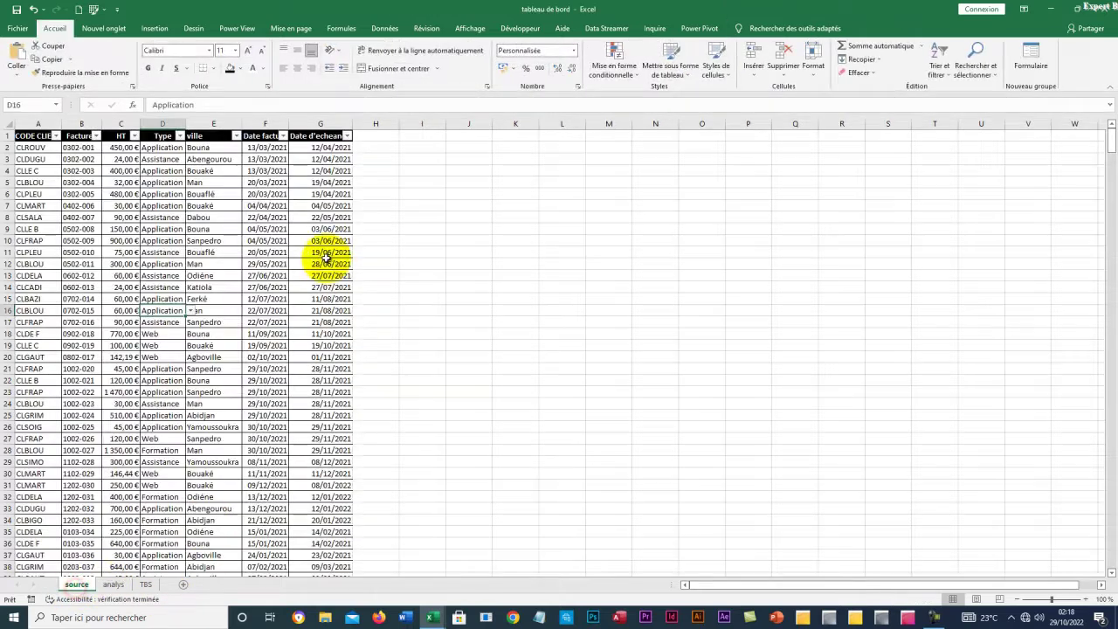
{"action": "left_click", "coordinate": [113, 583]}
{"action": "left_click", "coordinate": [146, 585]}
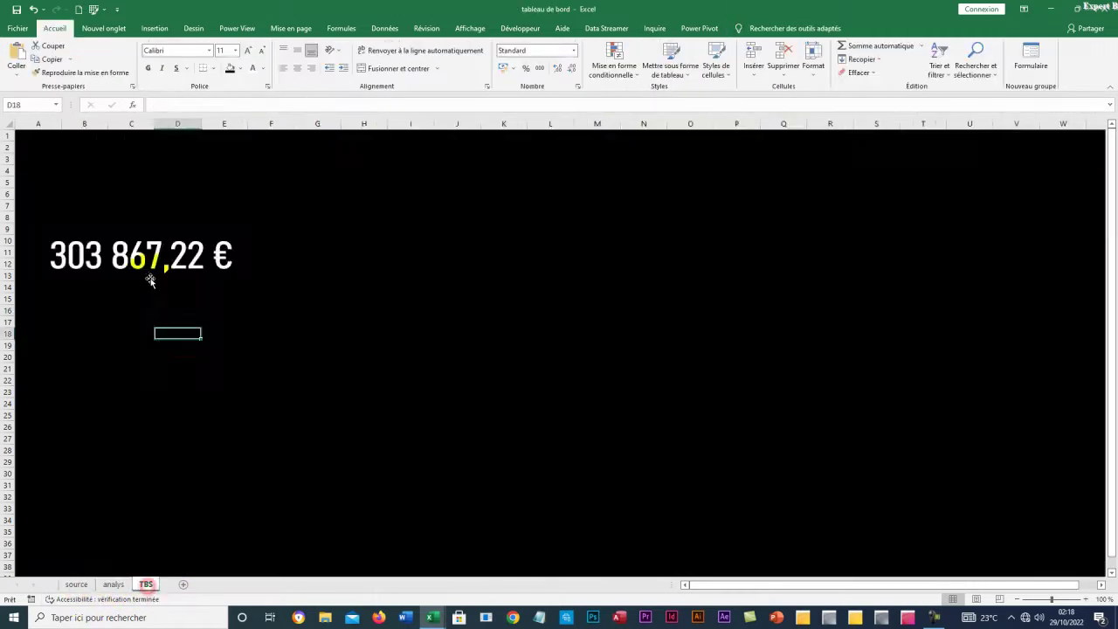
{"action": "left_click", "coordinate": [84, 321]}
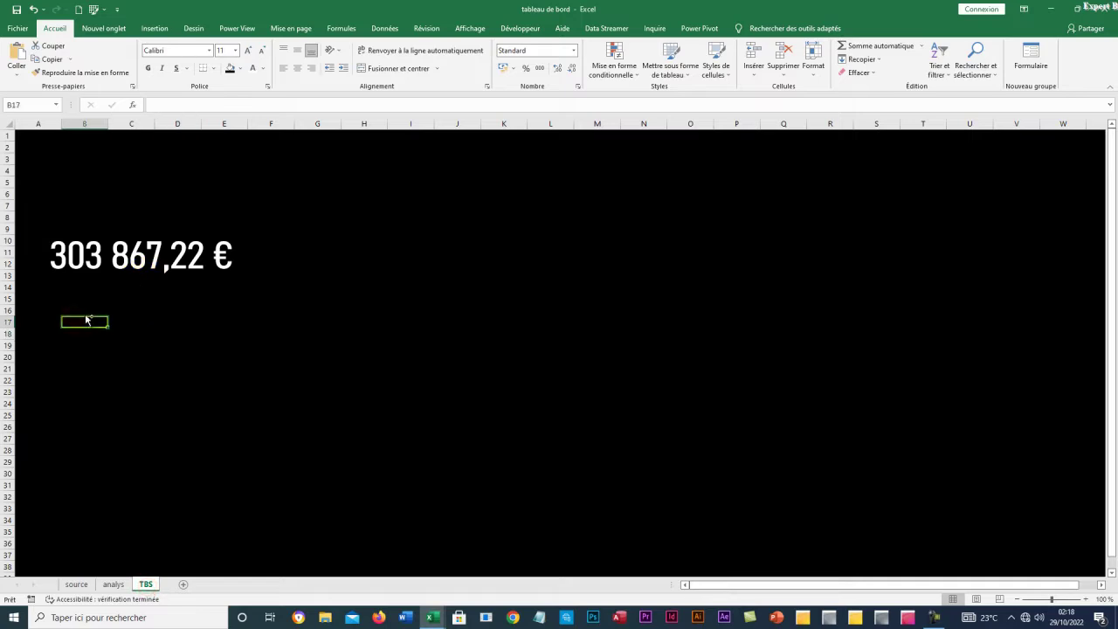
{"action": "key", "text": "ctrl+v"}
{"action": "left_click_drag", "start_coordinate": [115, 316], "coordinate": [93, 281]}
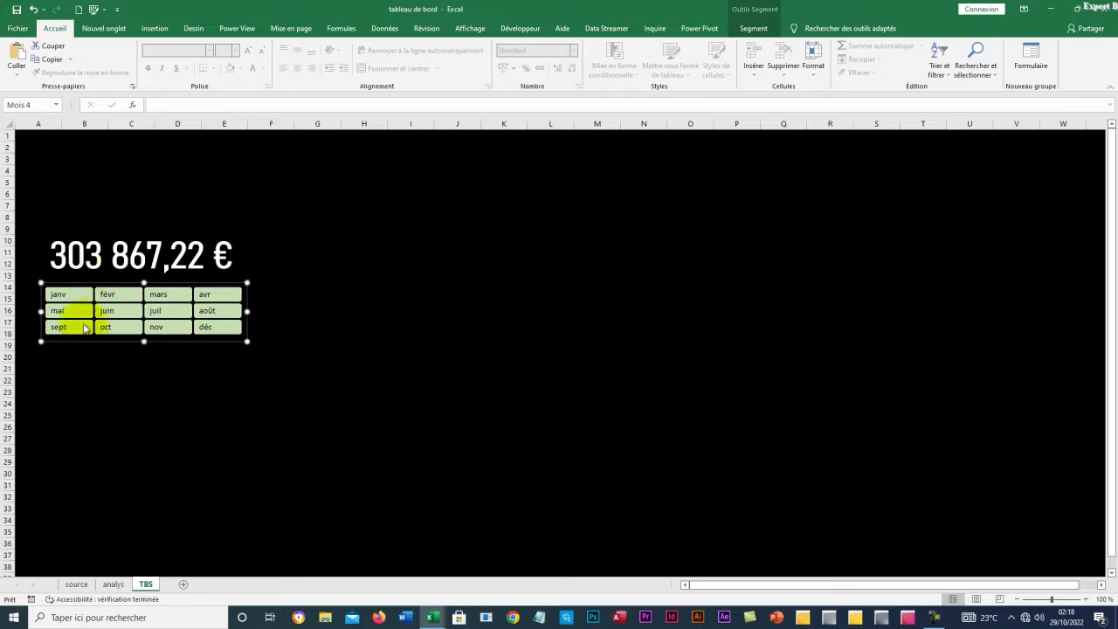
Insert a CODE CLIENT slicer for the monthly pivot table on the analys sheet and widen it to about 10.4 cm
{"action": "left_click", "coordinate": [69, 300]}
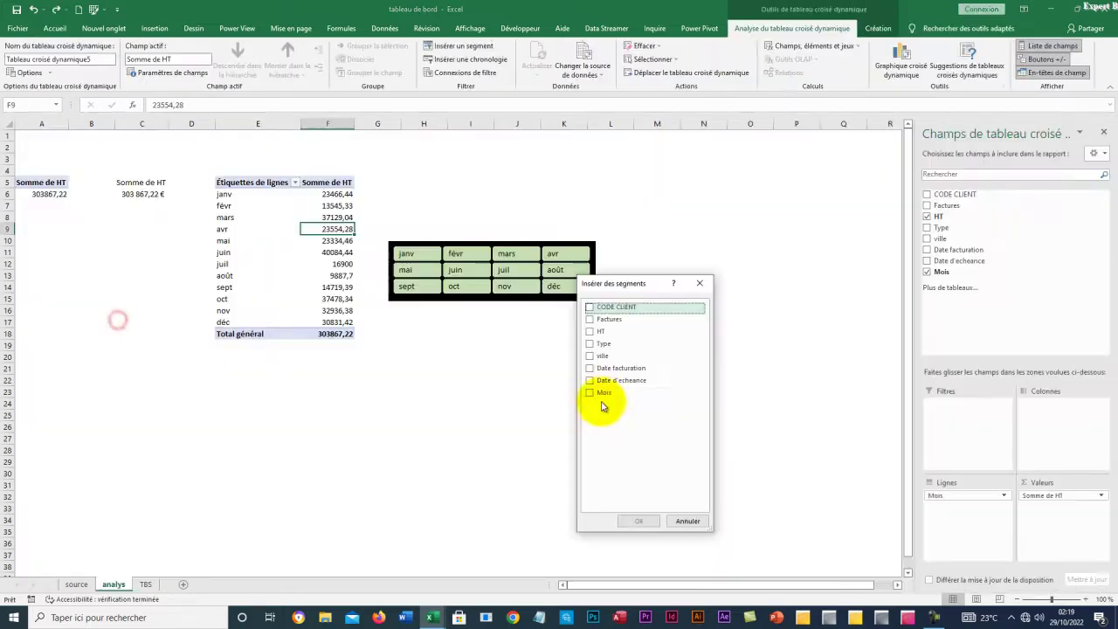
{"action": "left_click", "coordinate": [588, 307]}
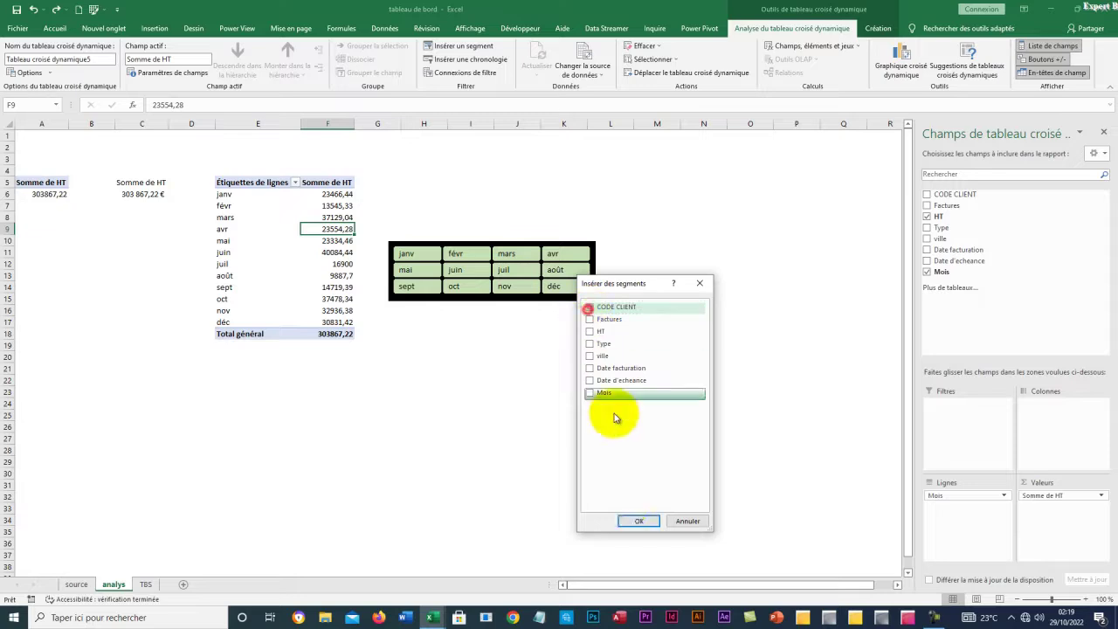
{"action": "left_click", "coordinate": [640, 519]}
{"action": "left_click_drag", "start_coordinate": [477, 288], "coordinate": [545, 330]}
{"action": "left_click_drag", "start_coordinate": [591, 396], "coordinate": [708, 408]}
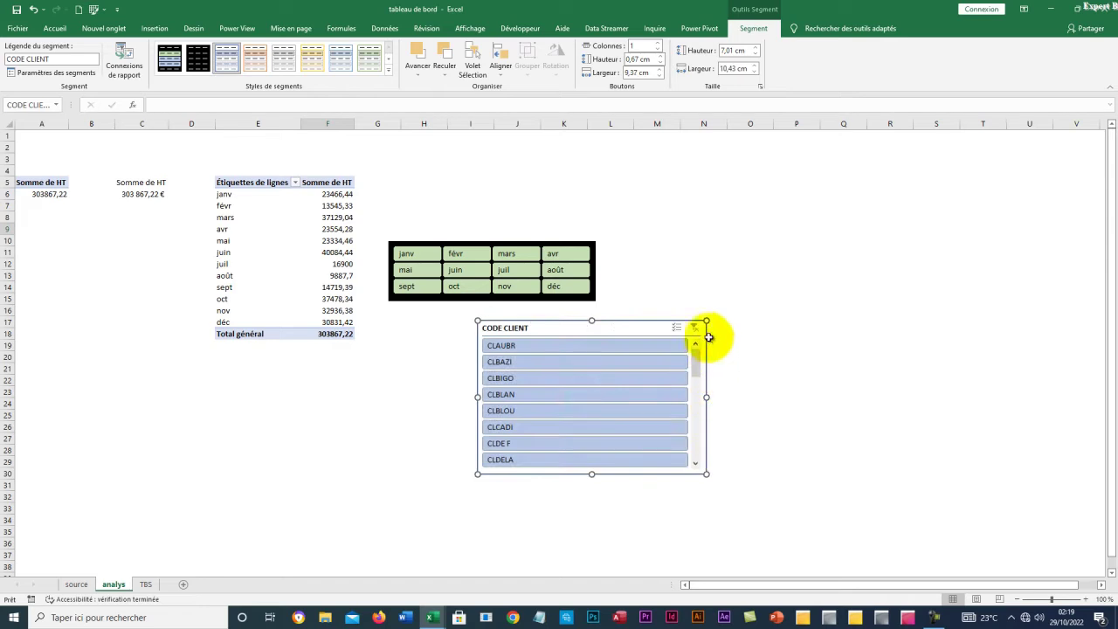
Arrange the CODE CLIENT slicer in 4 columns, about 12.4 cm wide, and place it directly beneath the Mois slicer
{"action": "left_click", "coordinate": [659, 45]}
{"action": "left_click", "coordinate": [658, 45]}
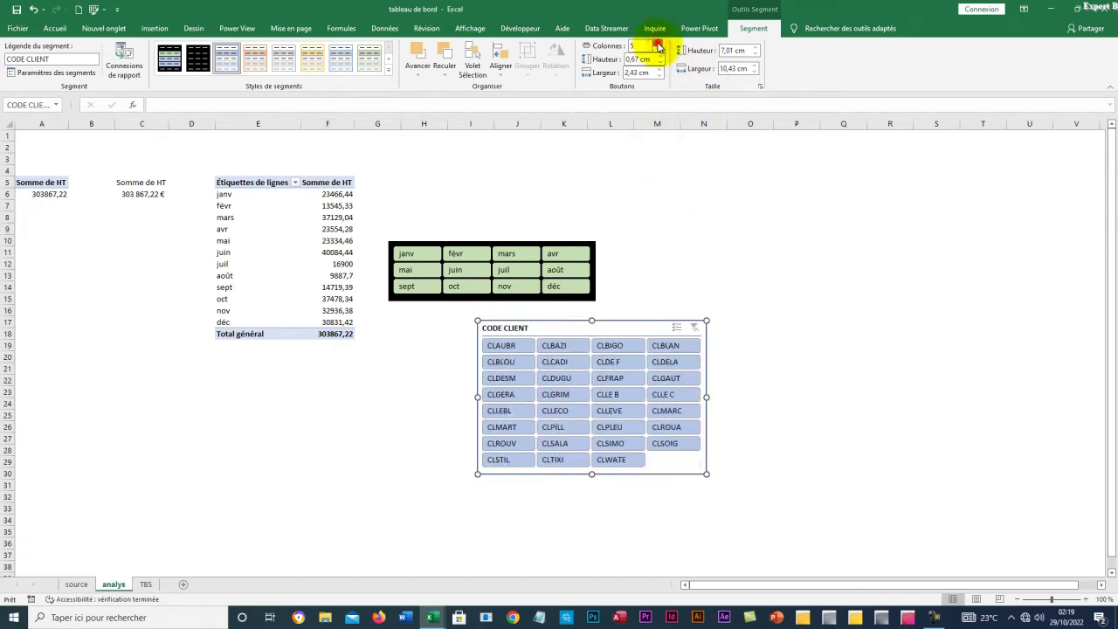
{"action": "left_click", "coordinate": [658, 45]}
{"action": "left_click", "coordinate": [659, 45]}
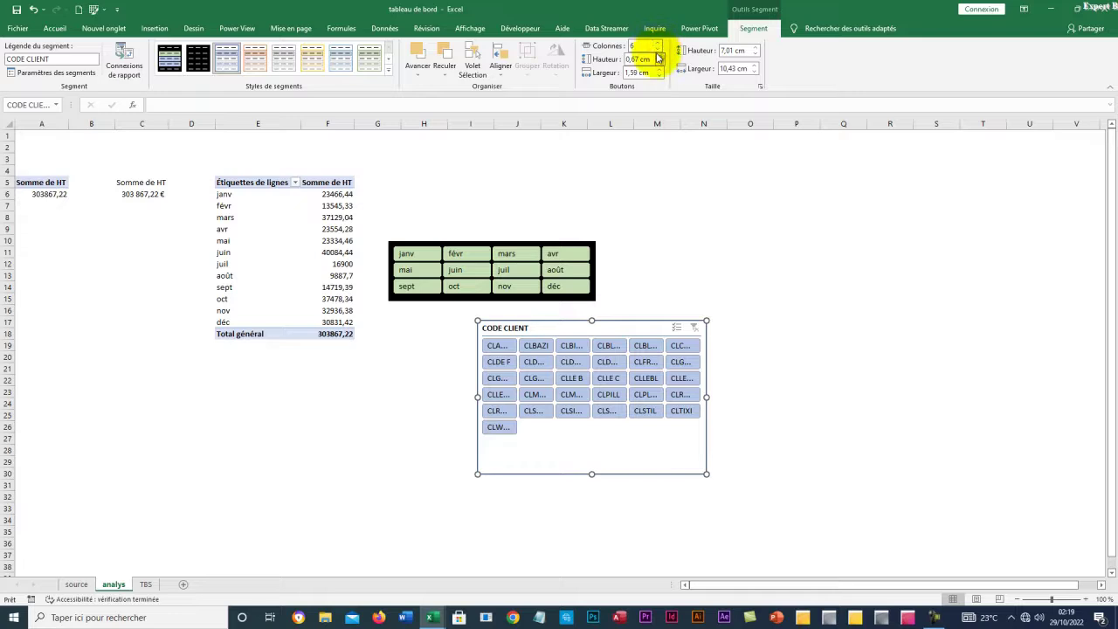
{"action": "left_click", "coordinate": [660, 52]}
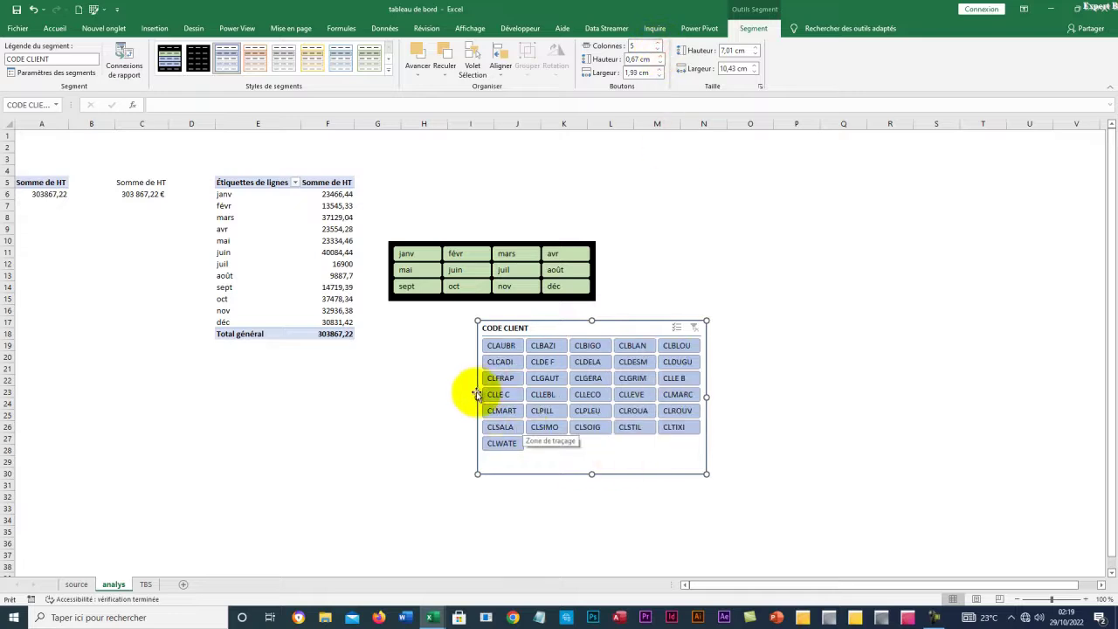
{"action": "left_click_drag", "start_coordinate": [477, 397], "coordinate": [427, 398]}
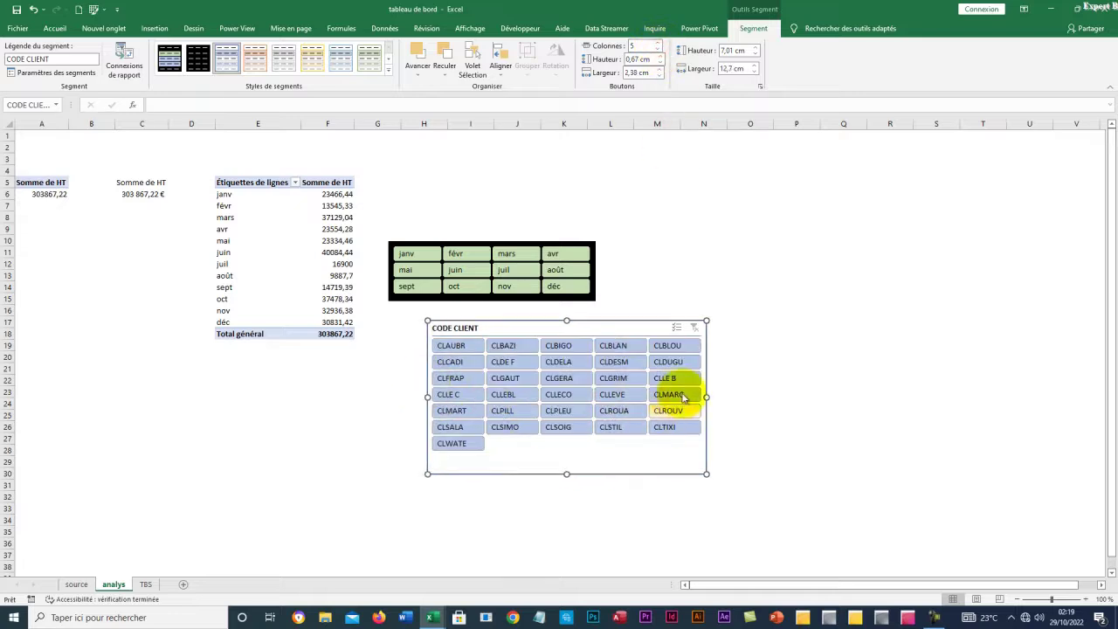
{"action": "left_click_drag", "start_coordinate": [707, 398], "coordinate": [700, 398]}
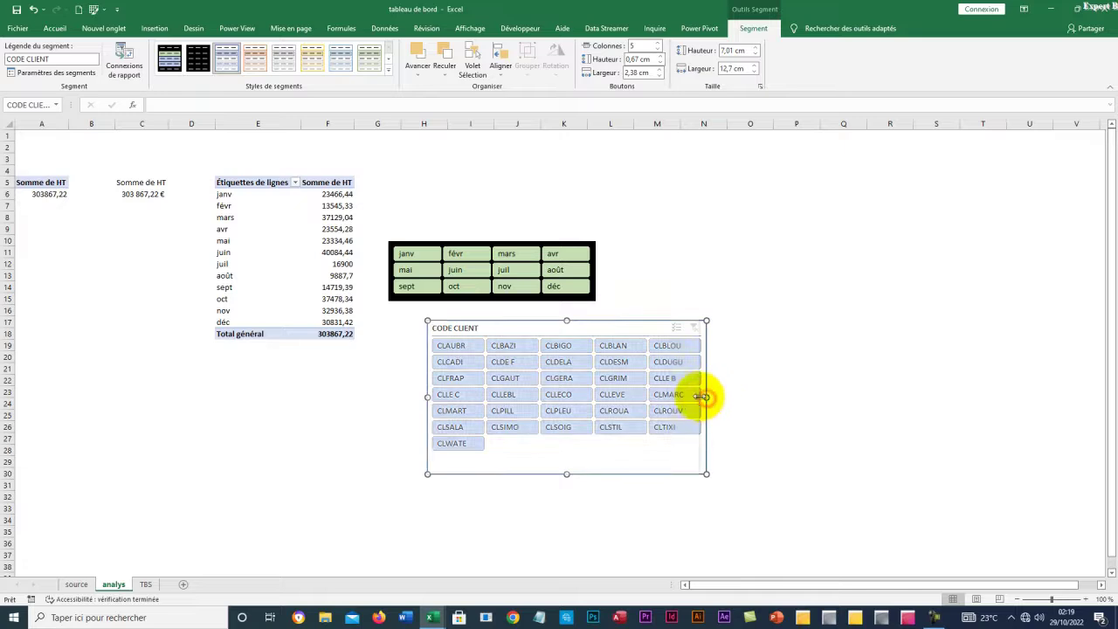
{"action": "left_click", "coordinate": [660, 50]}
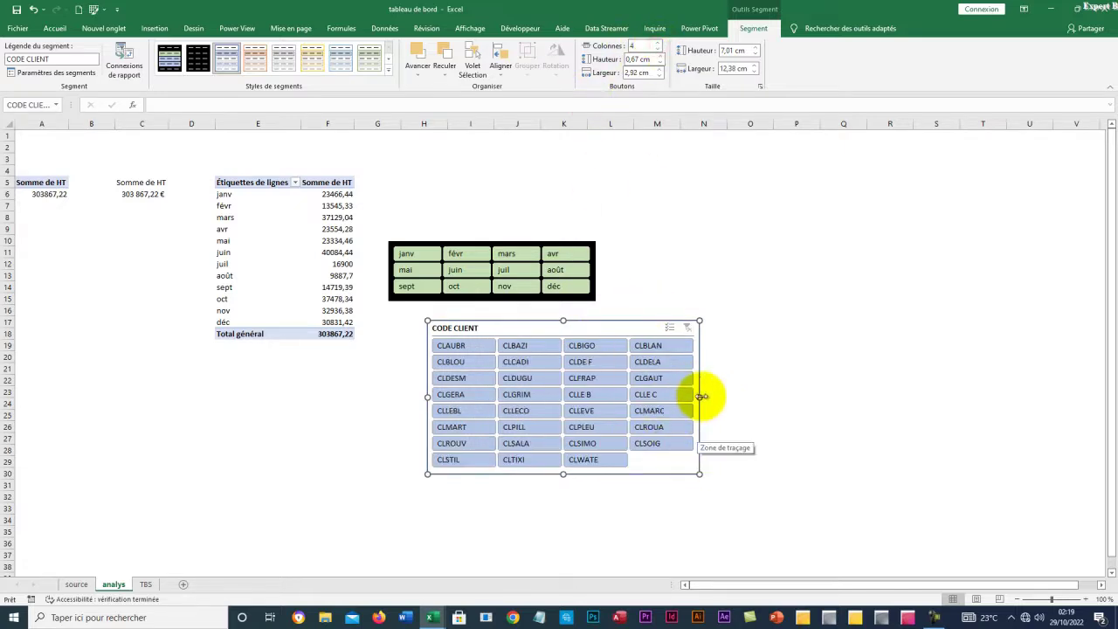
{"action": "left_click_drag", "start_coordinate": [512, 327], "coordinate": [470, 319]}
Hide the header and the items without data in the CODE CLIENT slicer
{"action": "right_click", "coordinate": [469, 319]}
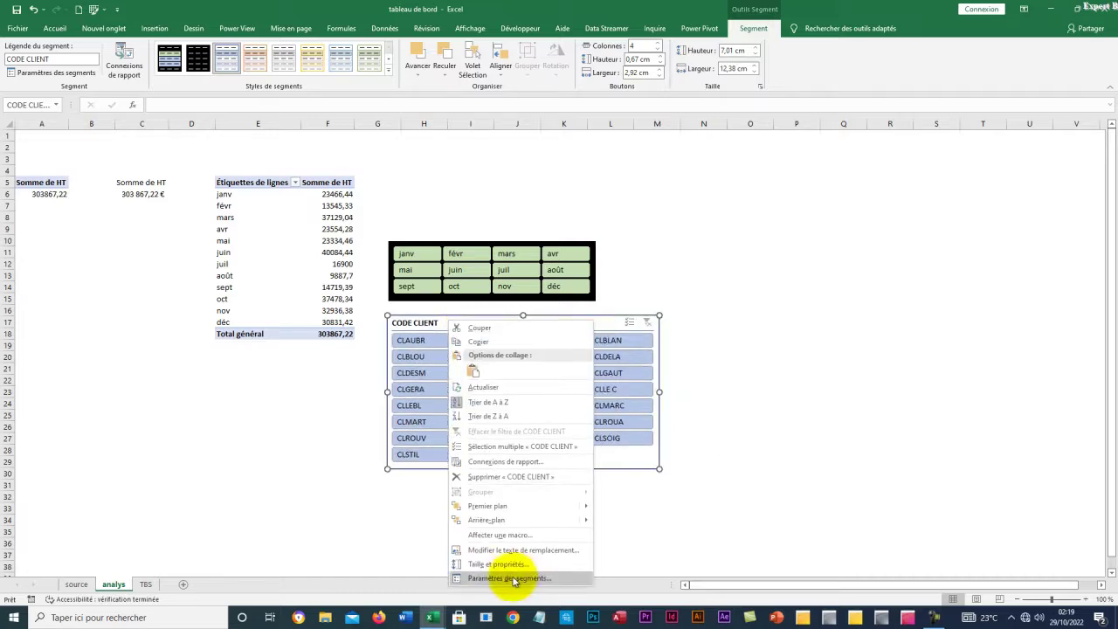
{"action": "left_click", "coordinate": [514, 579]}
{"action": "left_click_drag", "start_coordinate": [522, 446], "coordinate": [905, 202]}
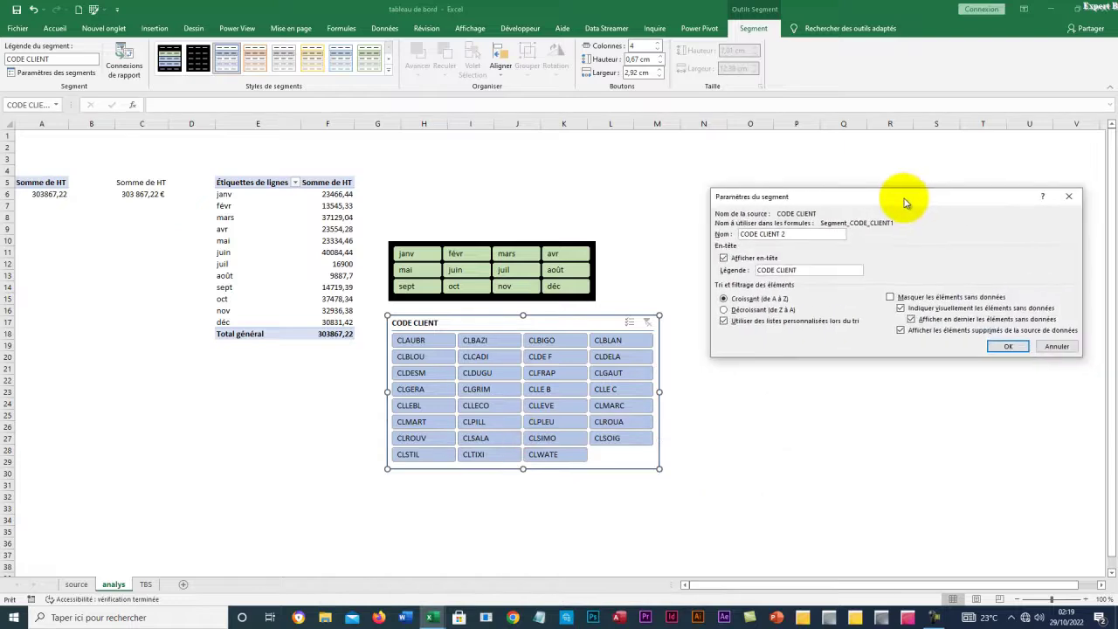
{"action": "left_click", "coordinate": [724, 258]}
{"action": "left_click", "coordinate": [890, 298]}
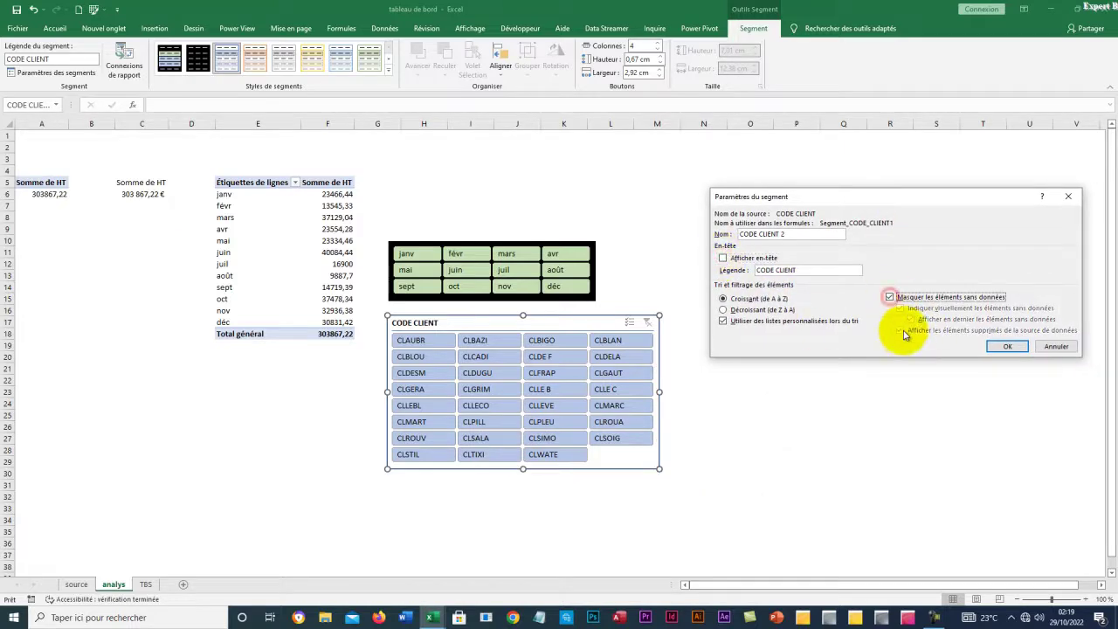
{"action": "left_click", "coordinate": [1007, 348]}
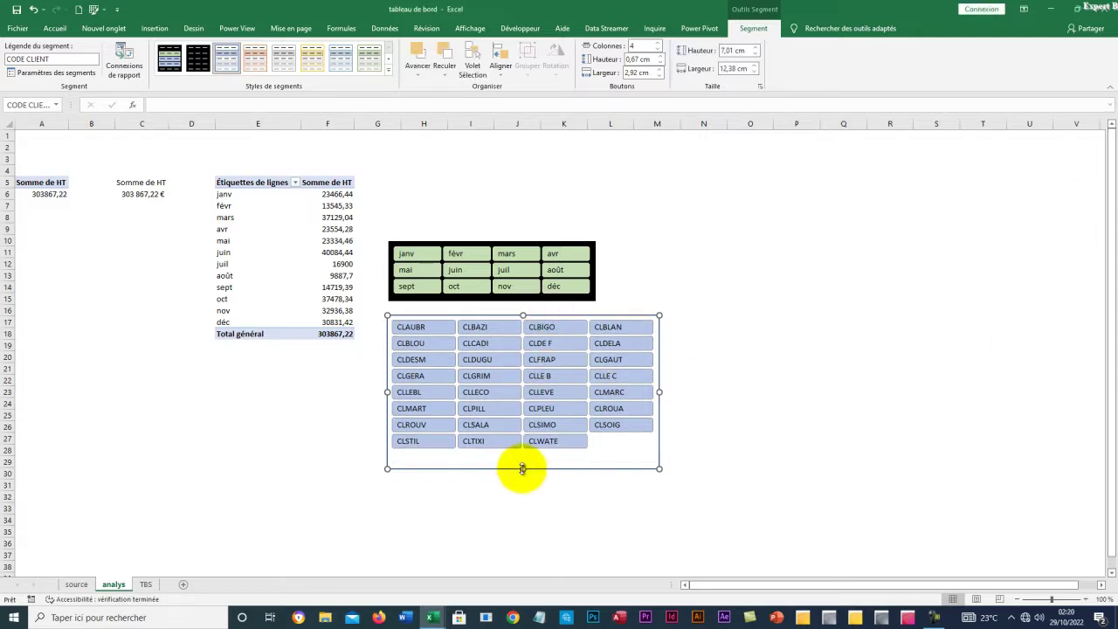
Shorten the CODE CLIENT slicer to about 6.5 cm, apply the all-black style and move it below the monthly pivot table
{"action": "left_click_drag", "start_coordinate": [521, 463], "coordinate": [517, 457]}
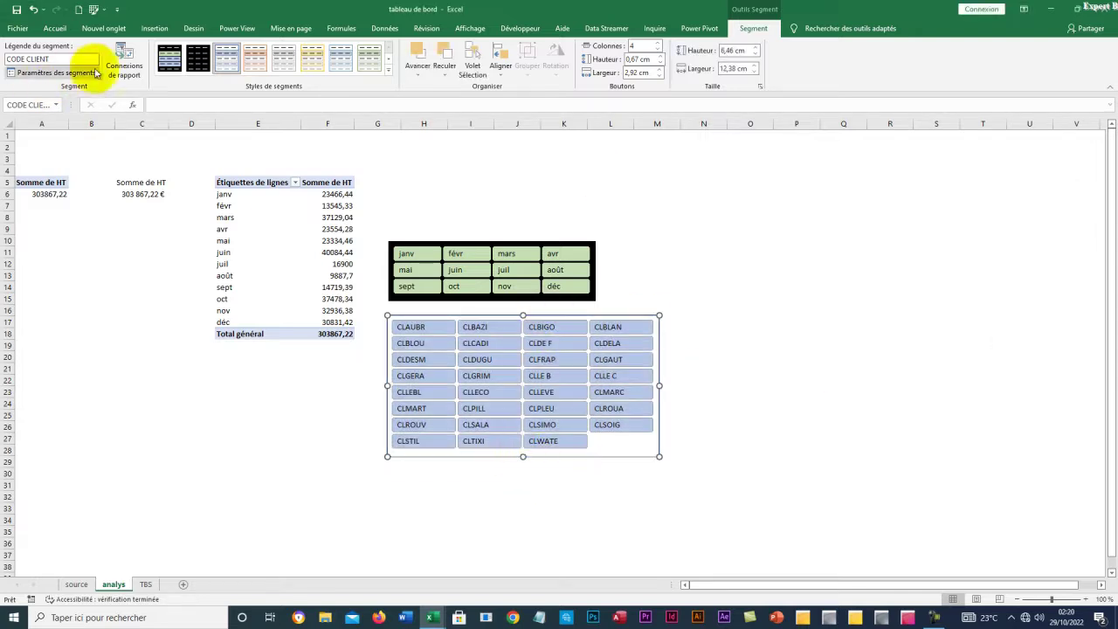
{"action": "left_click", "coordinate": [196, 60]}
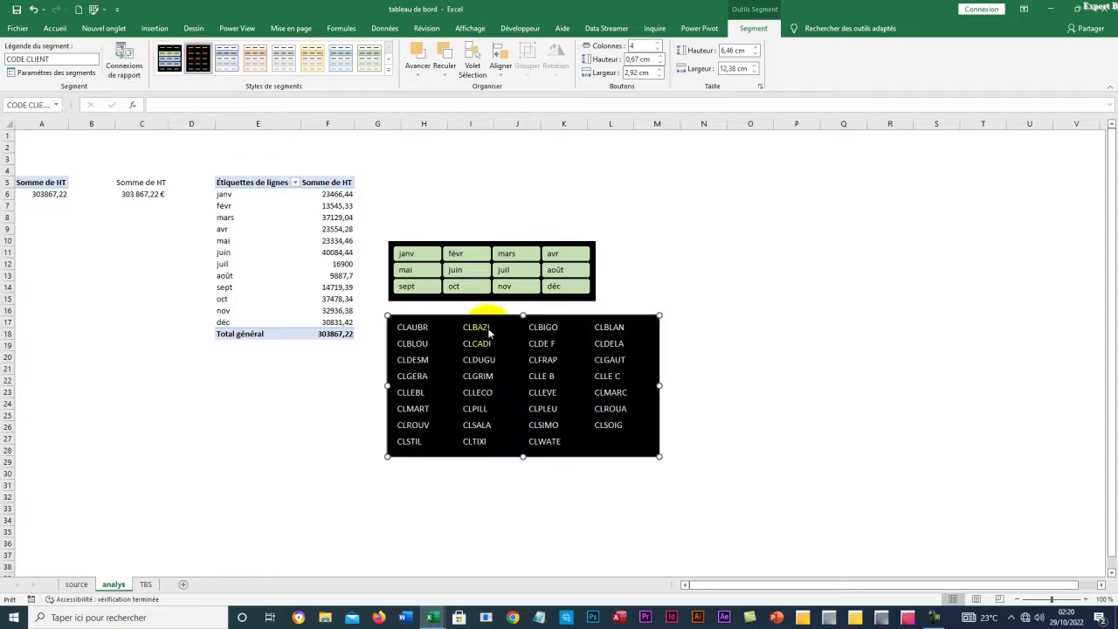
{"action": "left_click_drag", "start_coordinate": [502, 319], "coordinate": [257, 360]}
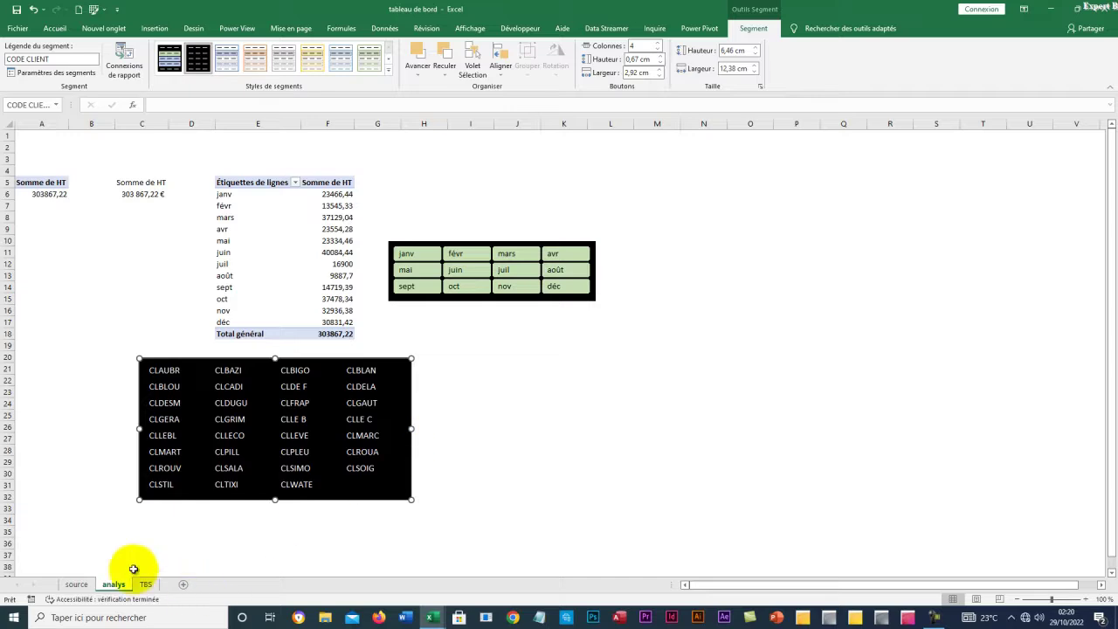
{"action": "left_click_drag", "start_coordinate": [198, 359], "coordinate": [104, 347]}
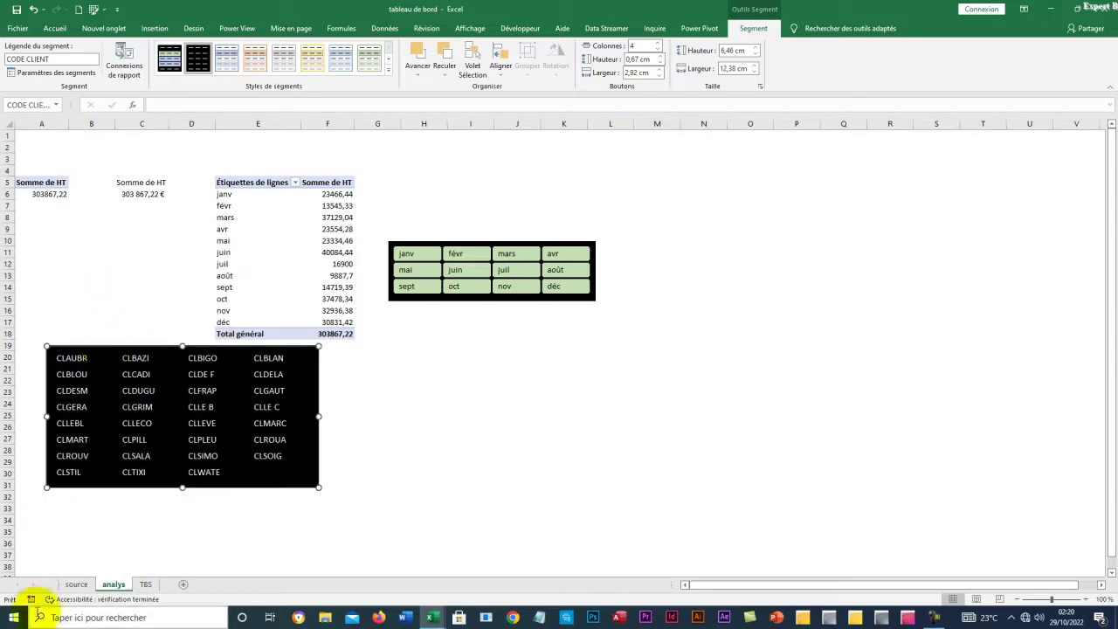
Paste a copy of the CODE CLIENT slicer onto the TBS sheet, below the Mois slicer with room for a title
{"action": "left_click", "coordinate": [76, 584]}
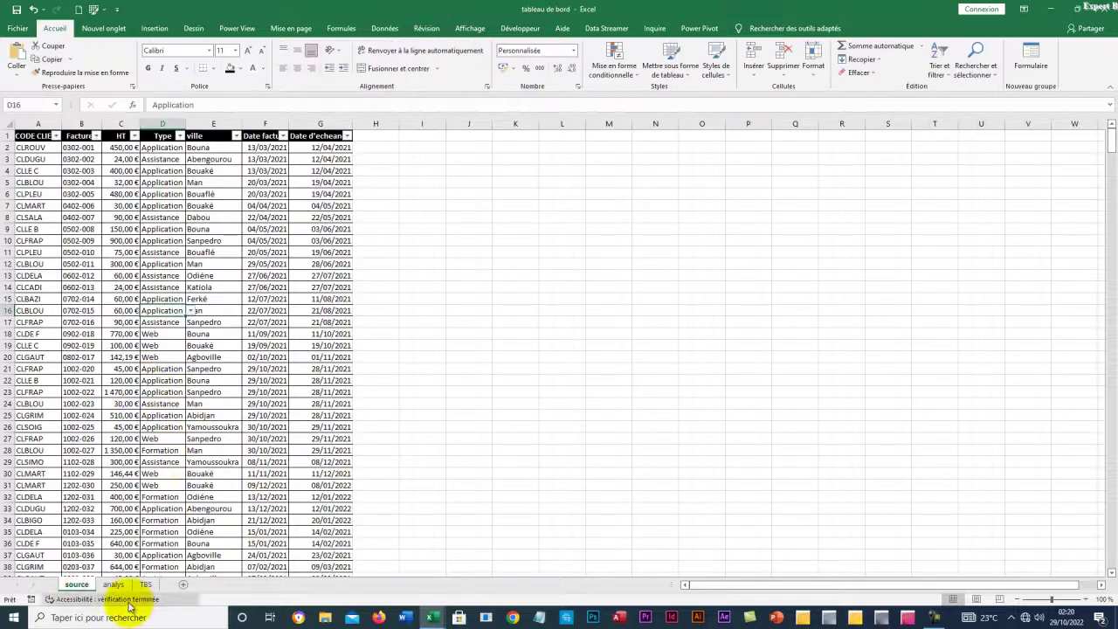
{"action": "left_click", "coordinate": [146, 585]}
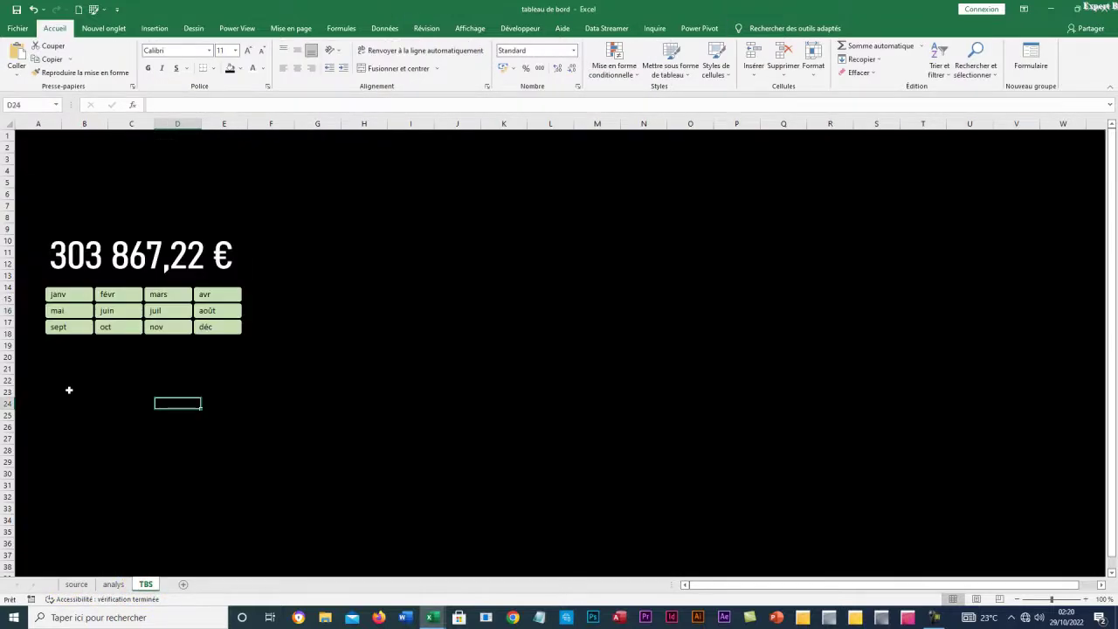
{"action": "key", "text": "ctrl+v"}
{"action": "left_click_drag", "start_coordinate": [191, 400], "coordinate": [55, 378]}
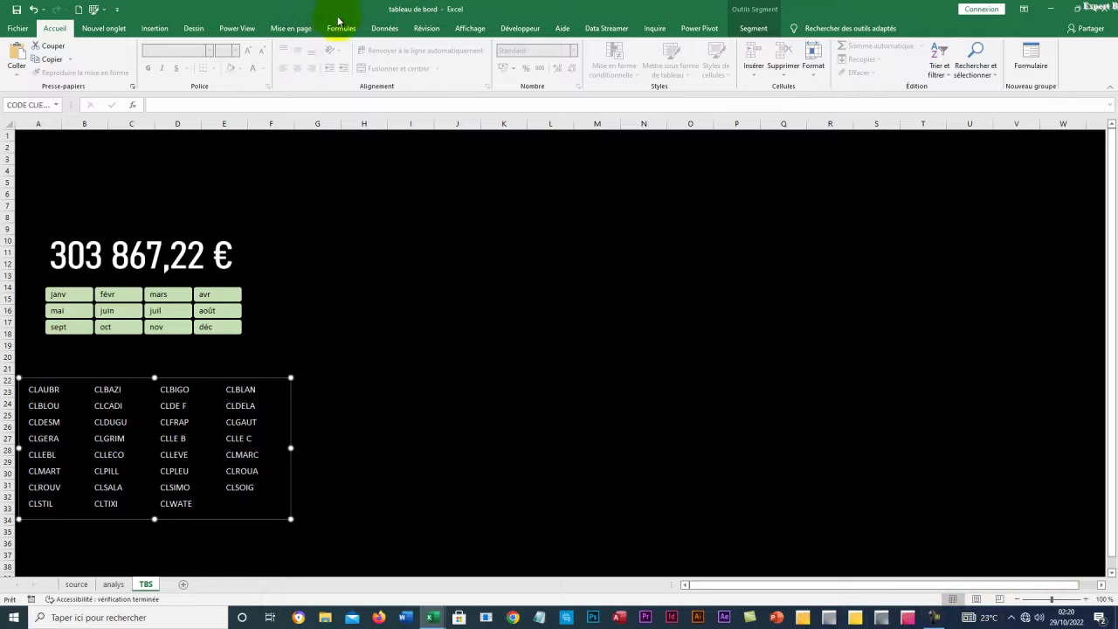
Insert a text box titled "liste des client" above the client code slicer on the TBS sheet
{"action": "left_click", "coordinate": [154, 28]}
{"action": "left_click", "coordinate": [905, 59]}
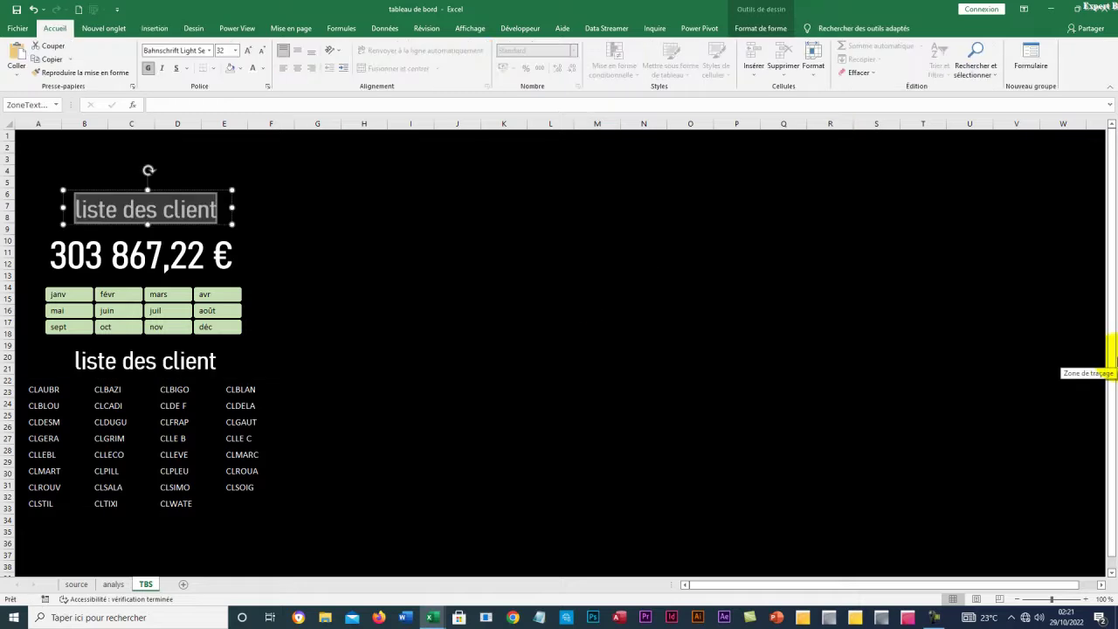
Change the title text box above the sales total to "Statistique Financière" and widen it to fit on one line
{"action": "type", "text": "stique Financière"}
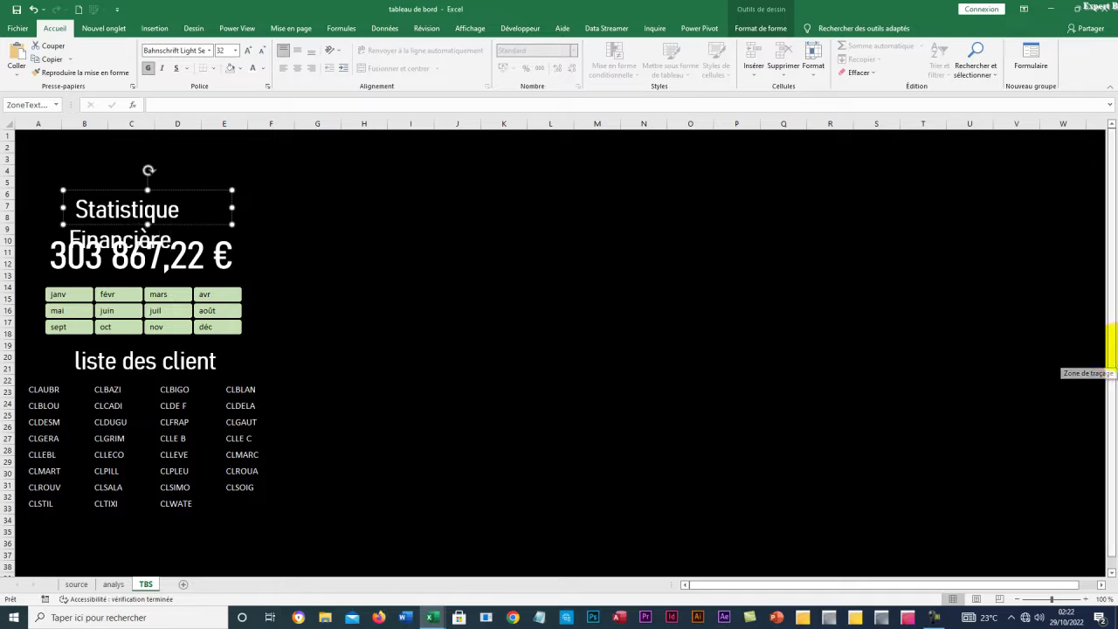
{"action": "left_click_drag", "start_coordinate": [233, 206], "coordinate": [251, 207]}
{"action": "left_click_drag", "start_coordinate": [59, 206], "coordinate": [27, 207]}
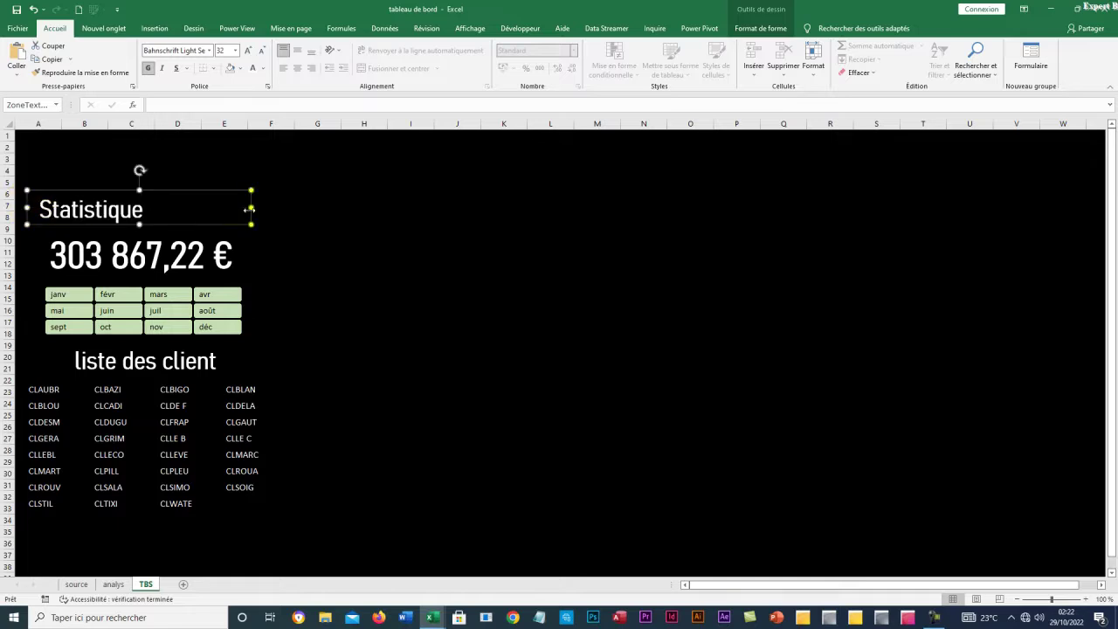
{"action": "left_click_drag", "start_coordinate": [251, 207], "coordinate": [271, 213]}
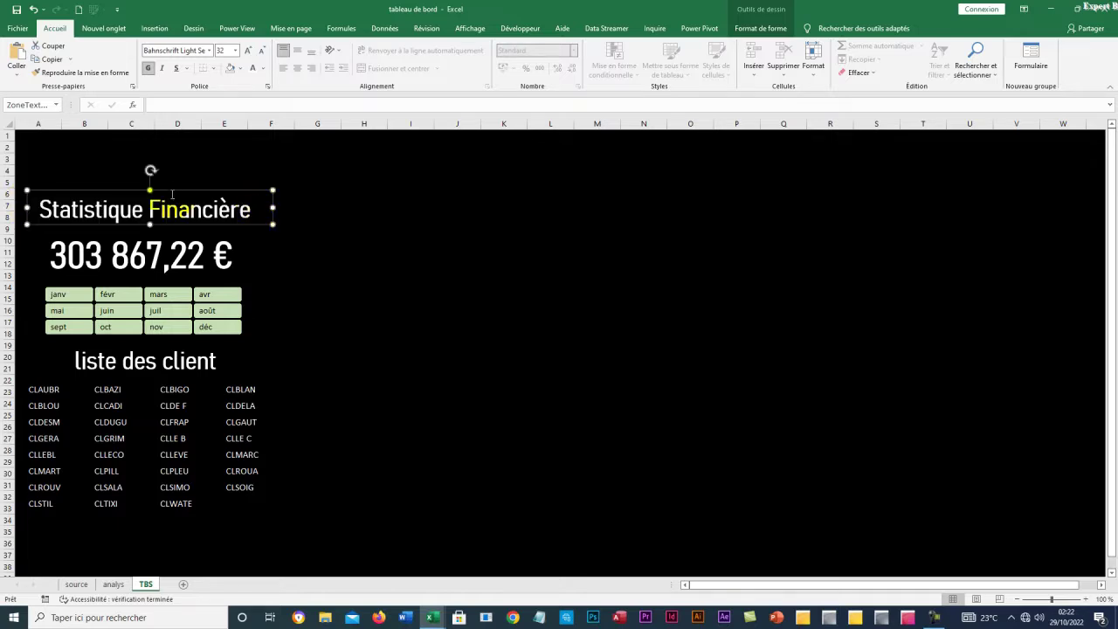
Move the "Statistique Financière" title slightly down, closer to the sales total, and deselect it
{"action": "left_click_drag", "start_coordinate": [172, 189], "coordinate": [172, 193]}
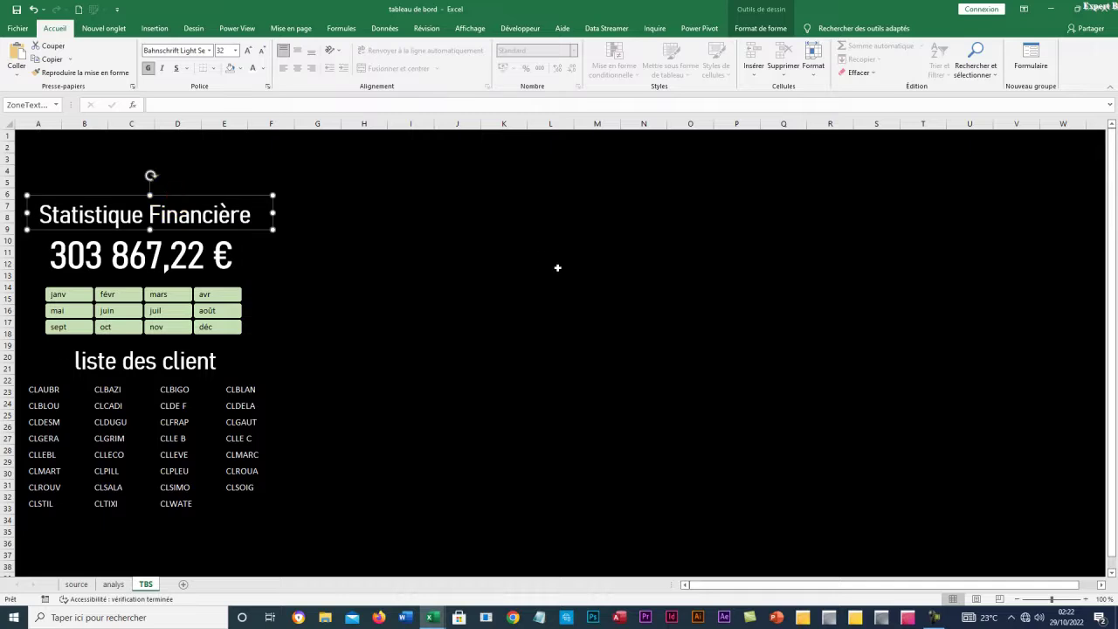
{"action": "left_click", "coordinate": [550, 267]}
{"action": "left_click", "coordinate": [446, 493]}
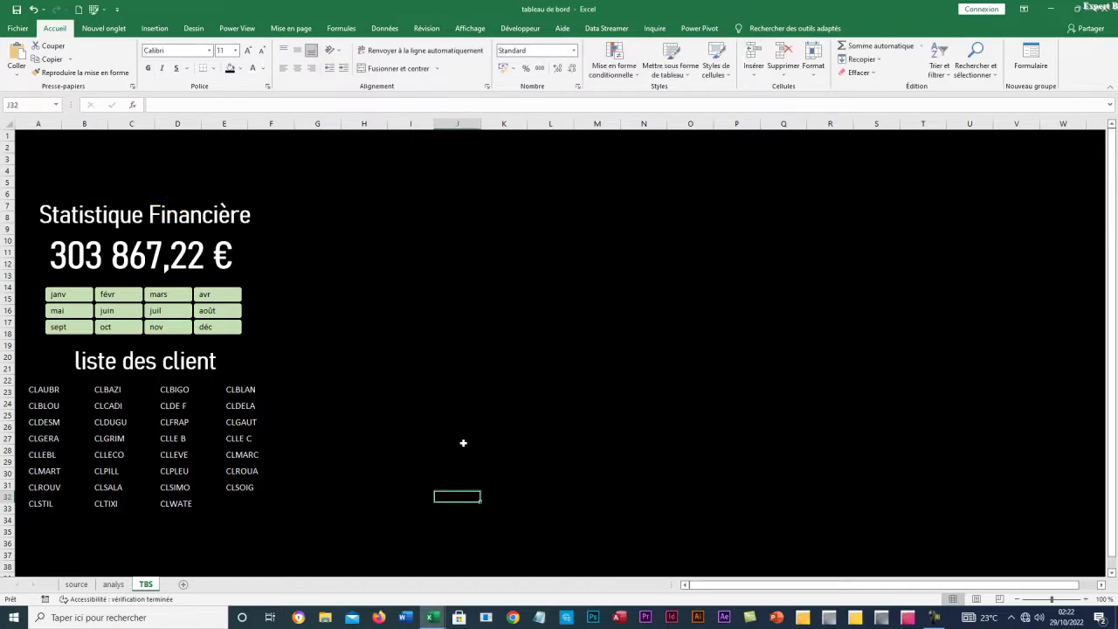
{"action": "left_click", "coordinate": [680, 270]}
{"action": "left_click", "coordinate": [581, 382]}
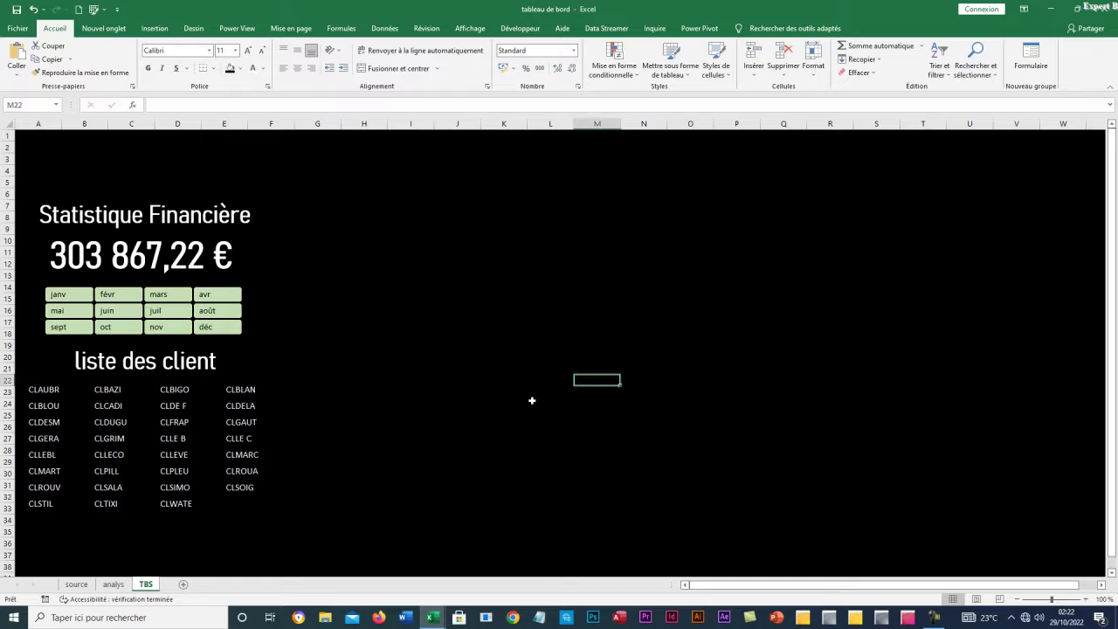
On the analys sheet, move the Mois slicer below the client code slicer, starting around row 32
{"action": "left_click", "coordinate": [111, 587]}
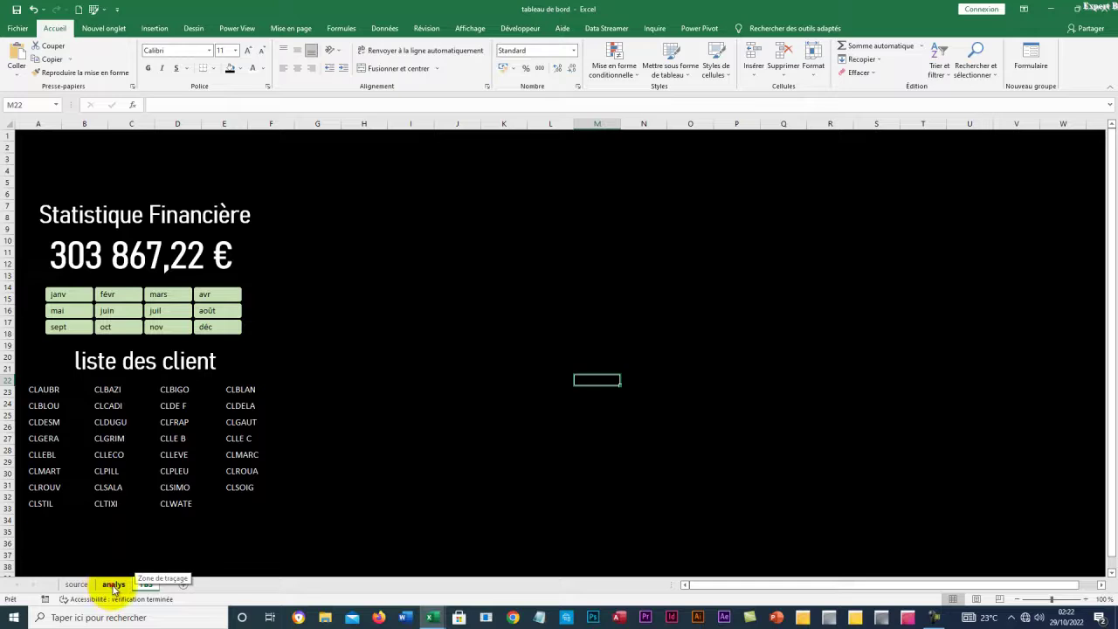
{"action": "left_click_drag", "start_coordinate": [537, 410], "coordinate": [563, 404]}
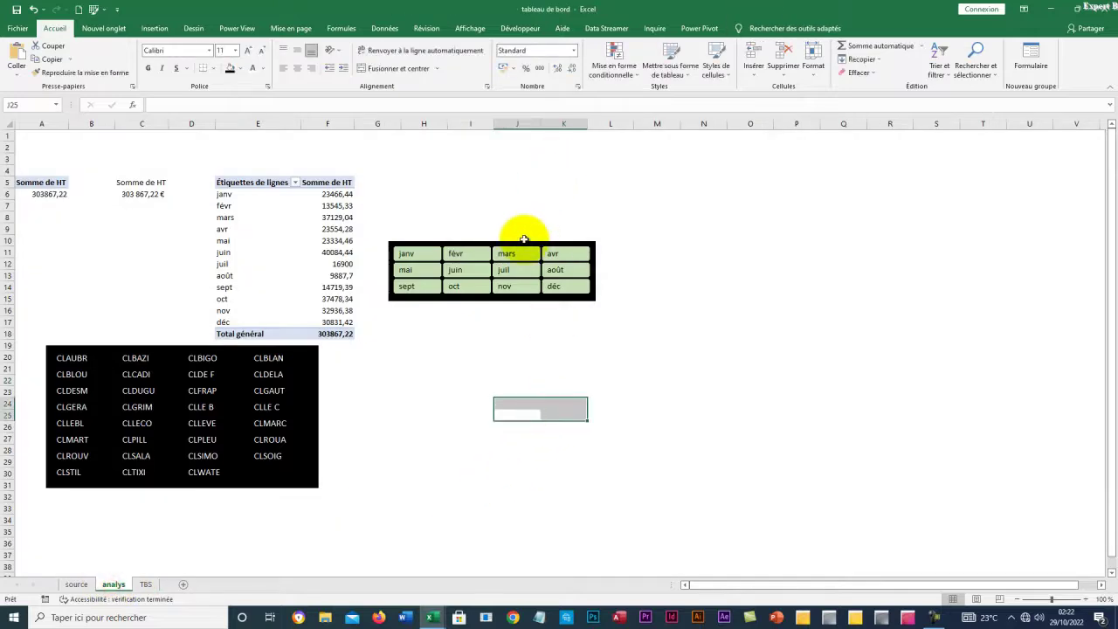
{"action": "left_click_drag", "start_coordinate": [524, 242], "coordinate": [205, 498]}
{"action": "left_click", "coordinate": [666, 357]}
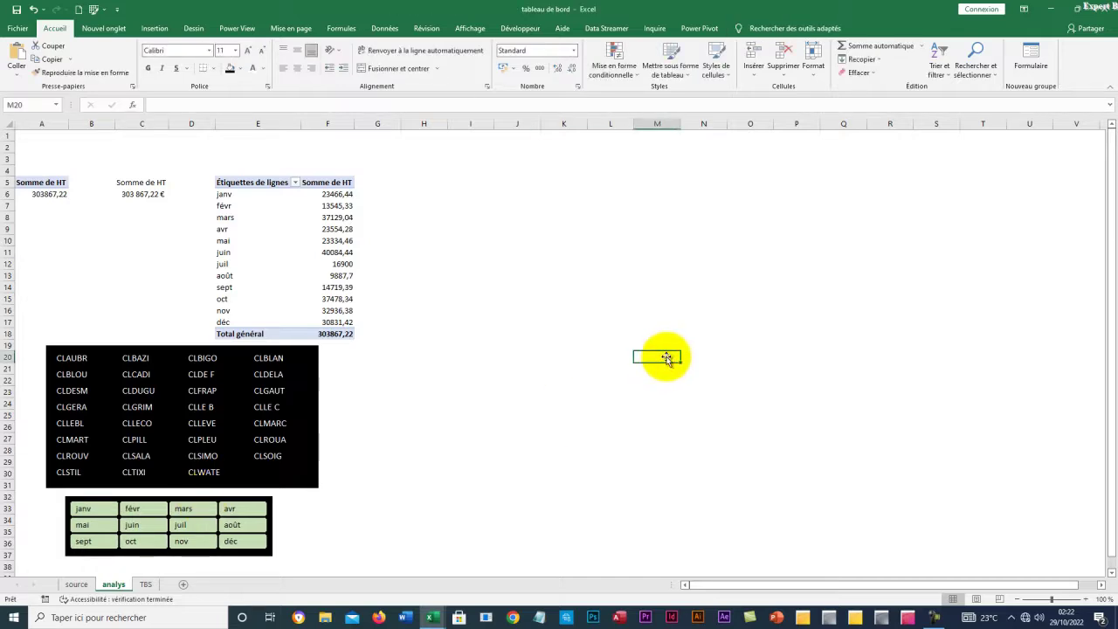
{"action": "scroll", "coordinate": [589, 334], "scroll_direction": "down", "scroll_amount": 5}
{"action": "scroll", "coordinate": [588, 334], "scroll_direction": "up", "scroll_amount": 3}
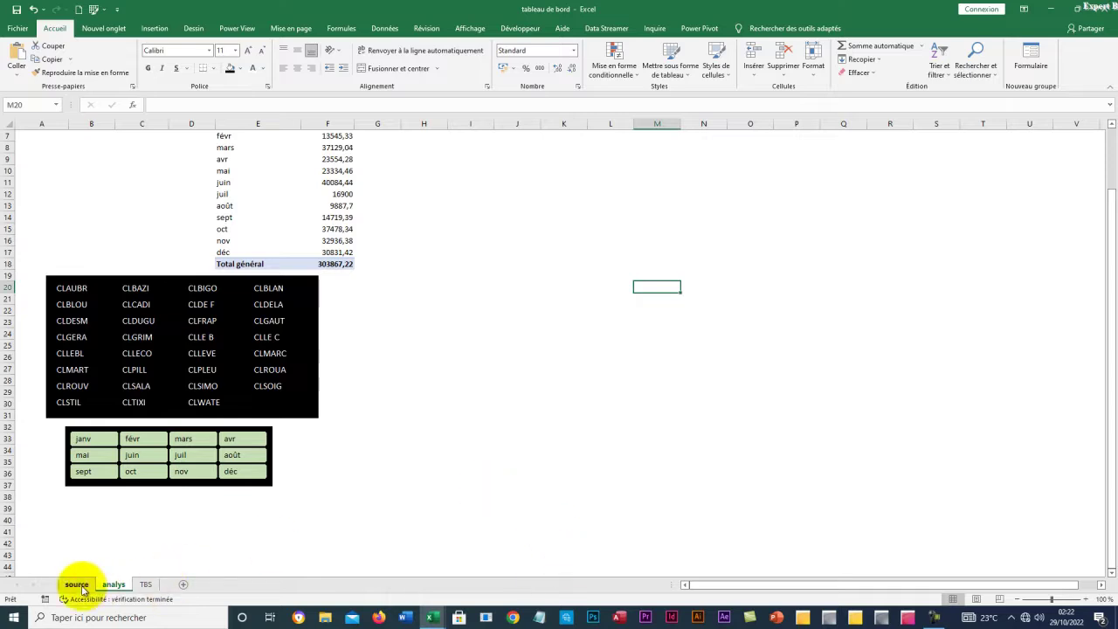
On the TBS sheet, move the client code slicer and its "liste des client" title down to about row 31, leaving space below the Mois slicer
{"action": "left_click", "coordinate": [145, 584]}
{"action": "scroll", "coordinate": [280, 487], "scroll_direction": "down", "scroll_amount": 5}
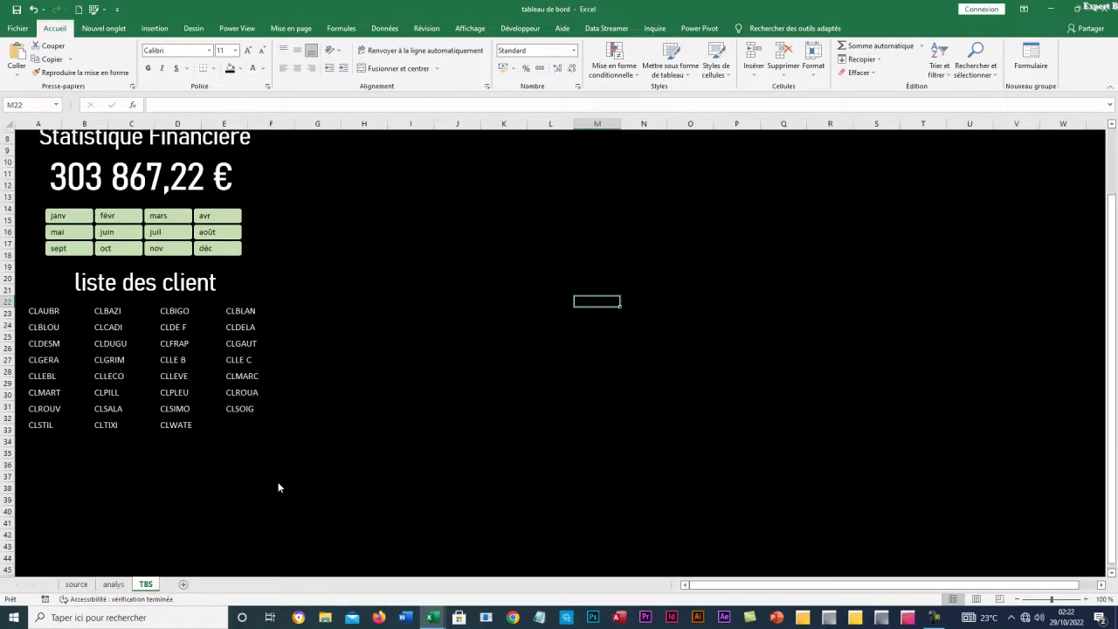
{"action": "left_click", "coordinate": [194, 343]}
{"action": "left_click_drag", "start_coordinate": [194, 343], "coordinate": [192, 480]}
{"action": "left_click", "coordinate": [166, 197]}
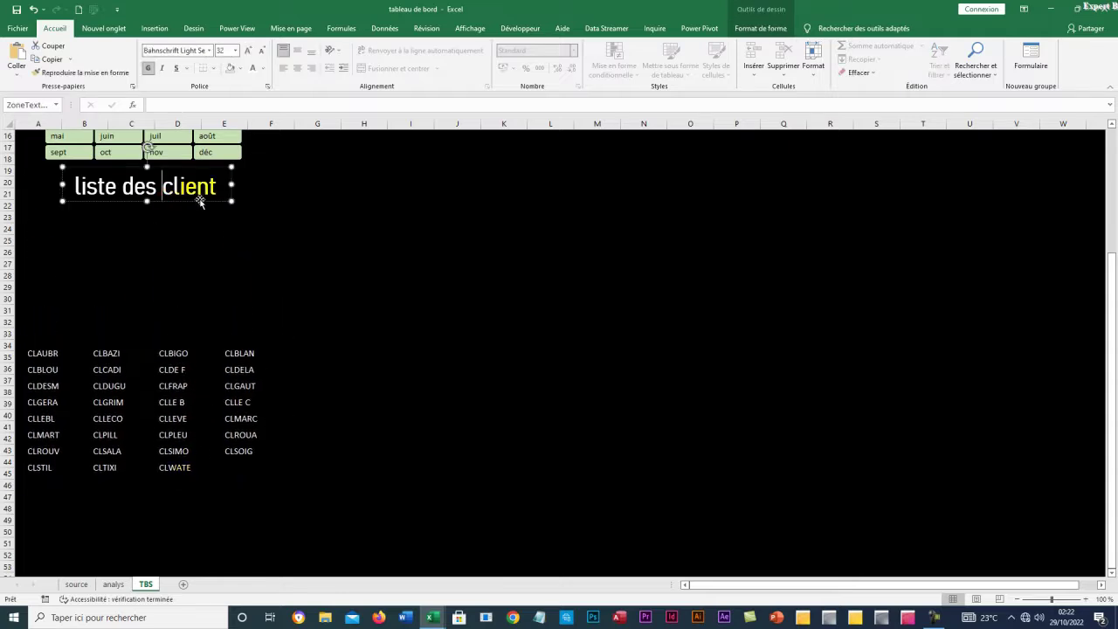
{"action": "left_click_drag", "start_coordinate": [198, 220], "coordinate": [195, 325]}
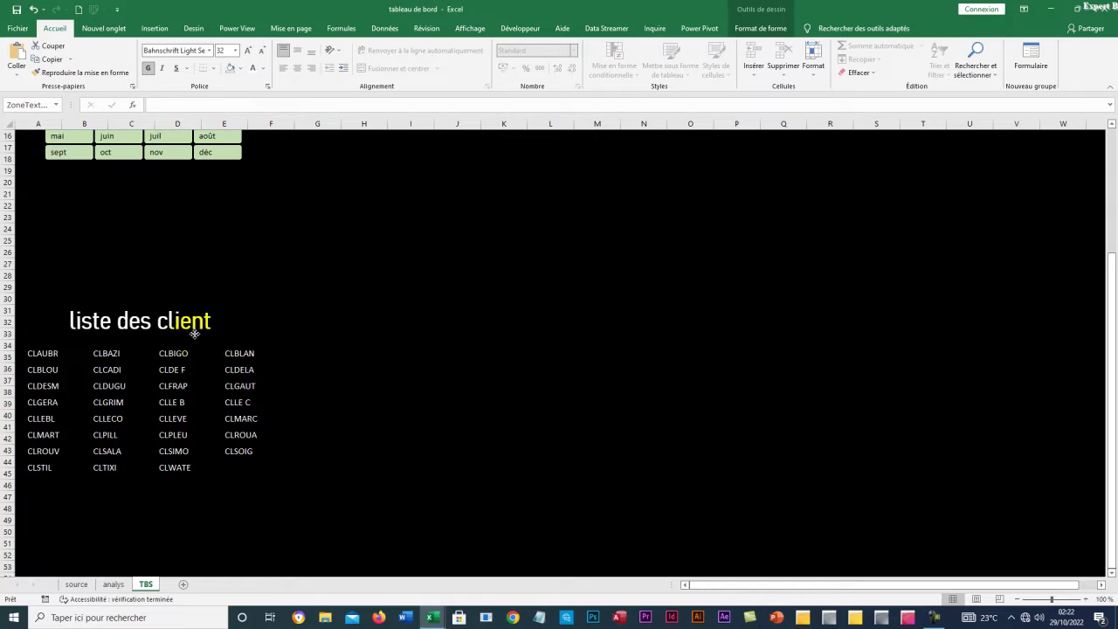
{"action": "scroll", "coordinate": [420, 327], "scroll_direction": "up", "scroll_amount": 5}
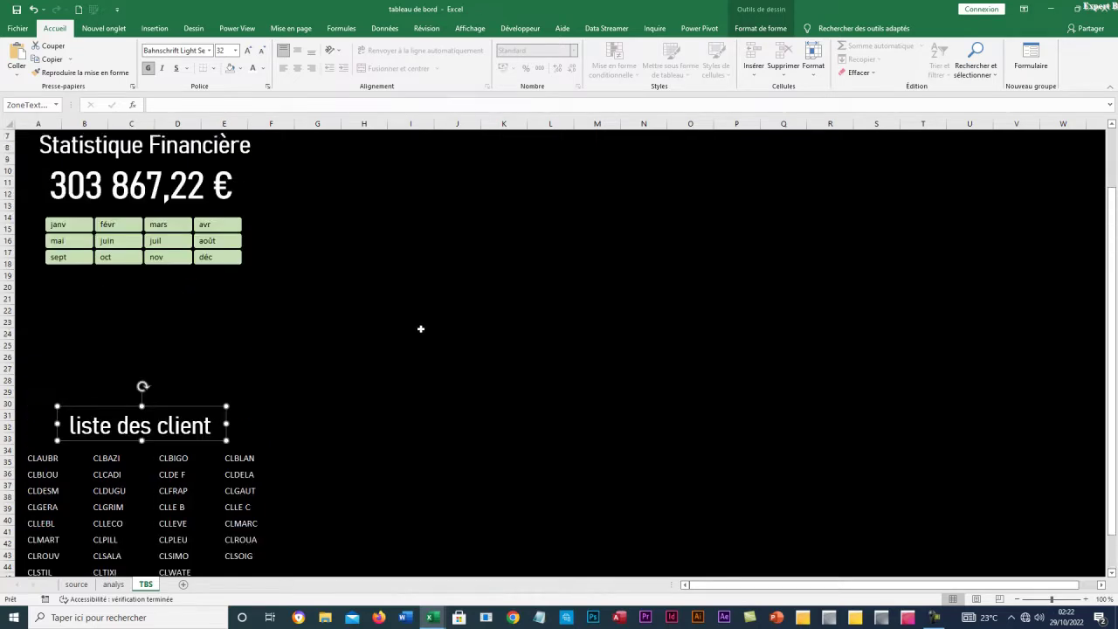
{"action": "left_click", "coordinate": [431, 339]}
{"action": "left_click", "coordinate": [393, 402]}
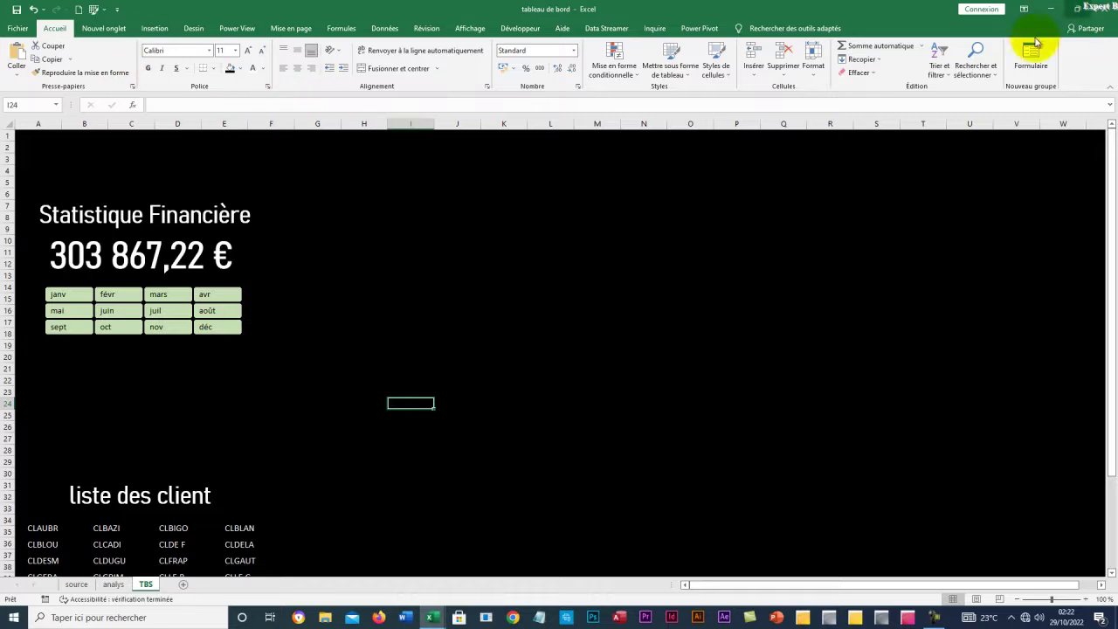
On the analys sheet, copy the Somme de HT pivot table from A5:A6 and paste it at I5
{"action": "left_click", "coordinate": [111, 584]}
{"action": "left_click", "coordinate": [530, 324]}
{"action": "scroll", "coordinate": [530, 326], "scroll_direction": "up", "scroll_amount": 2}
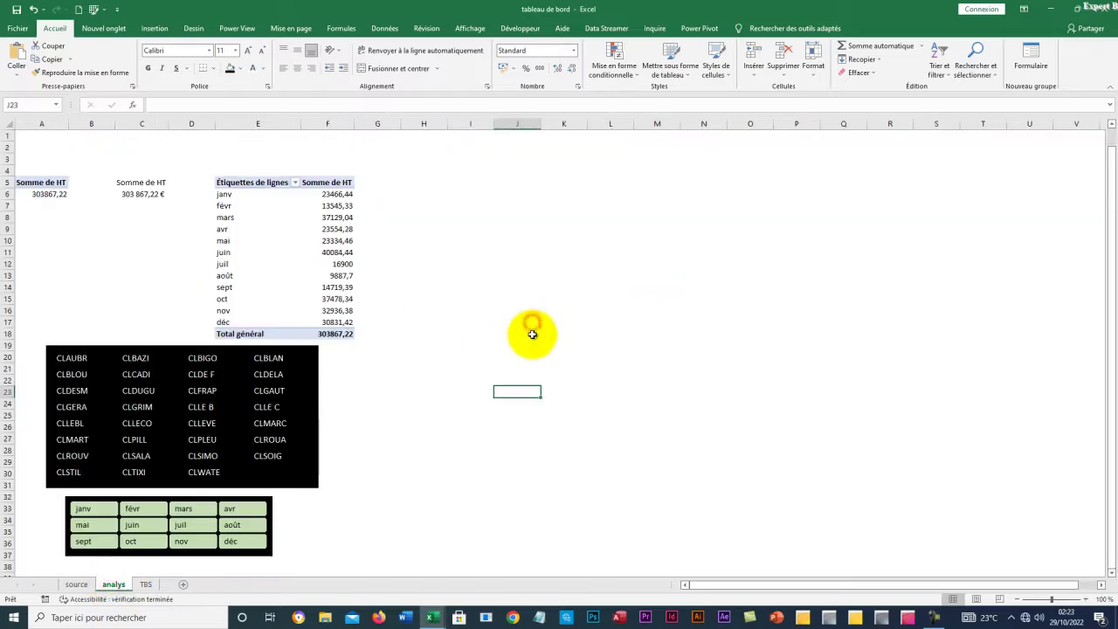
{"action": "left_click", "coordinate": [506, 238]}
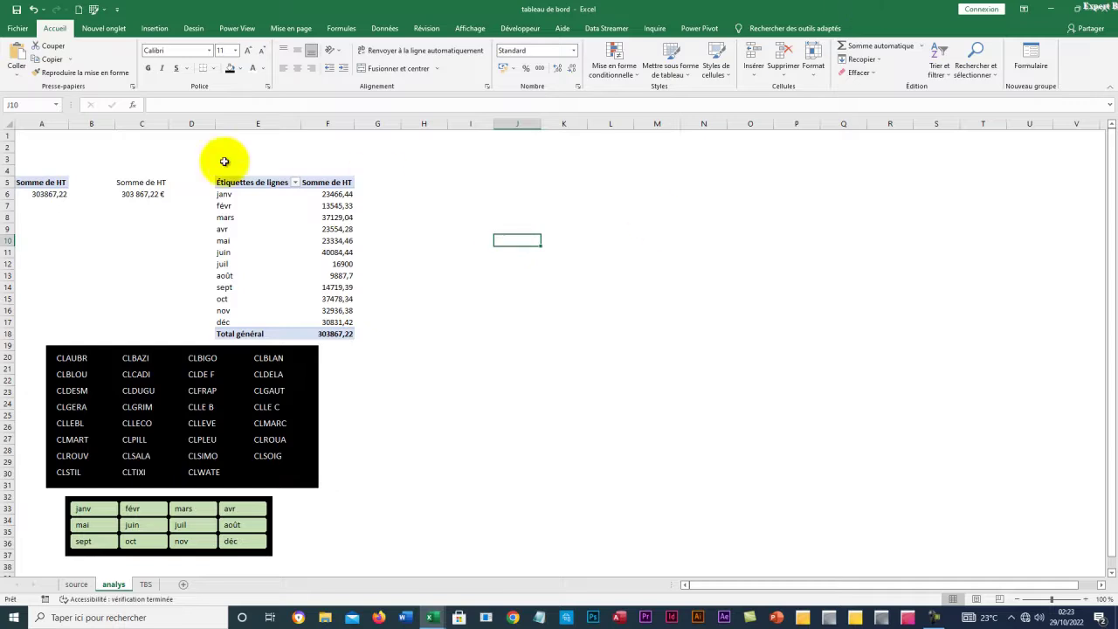
{"action": "left_click_drag", "start_coordinate": [27, 184], "coordinate": [39, 194]}
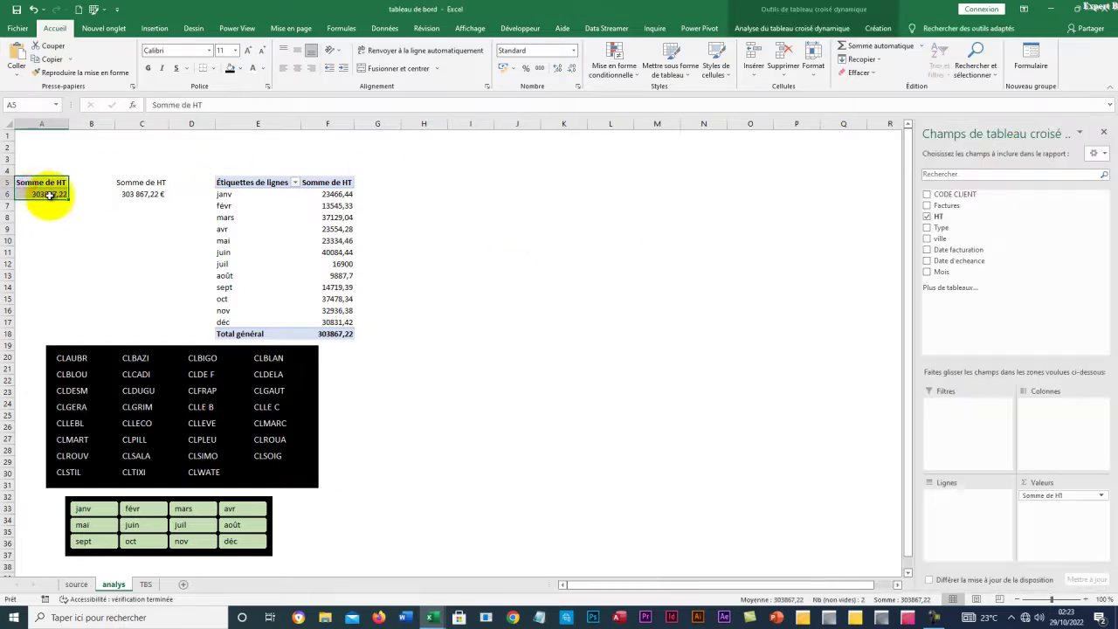
{"action": "key", "text": "ctrl+c"}
{"action": "left_click", "coordinate": [456, 180]}
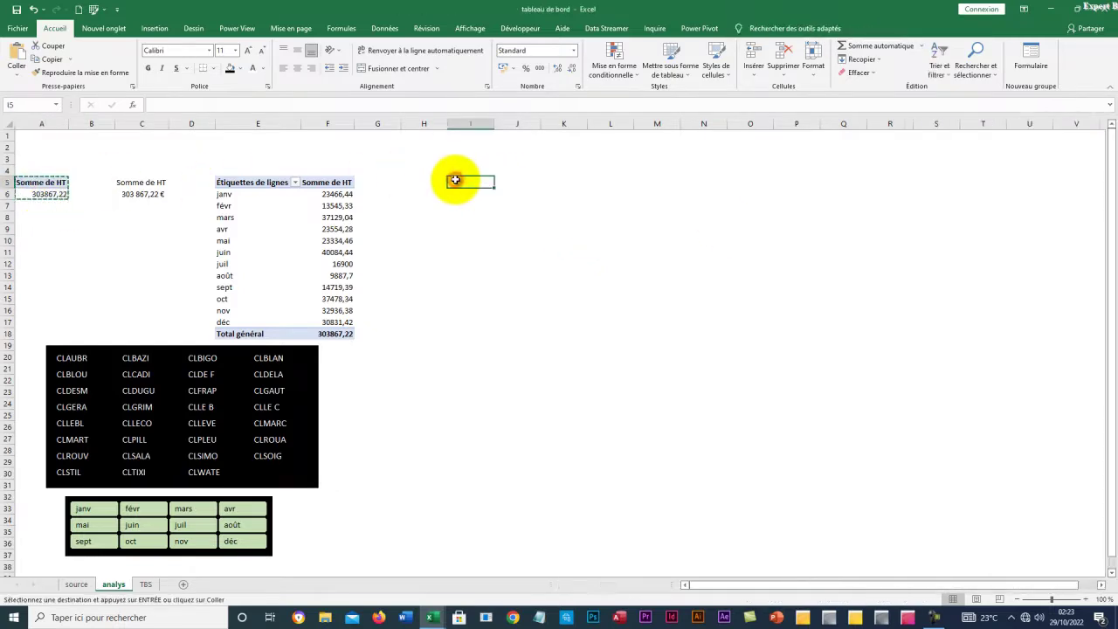
{"action": "key", "text": "ctrl+v"}
{"action": "left_click", "coordinate": [532, 237]}
Add the Type field to the rows of the pivot table copy at I5, keeping HT as its value
{"action": "left_click", "coordinate": [464, 185]}
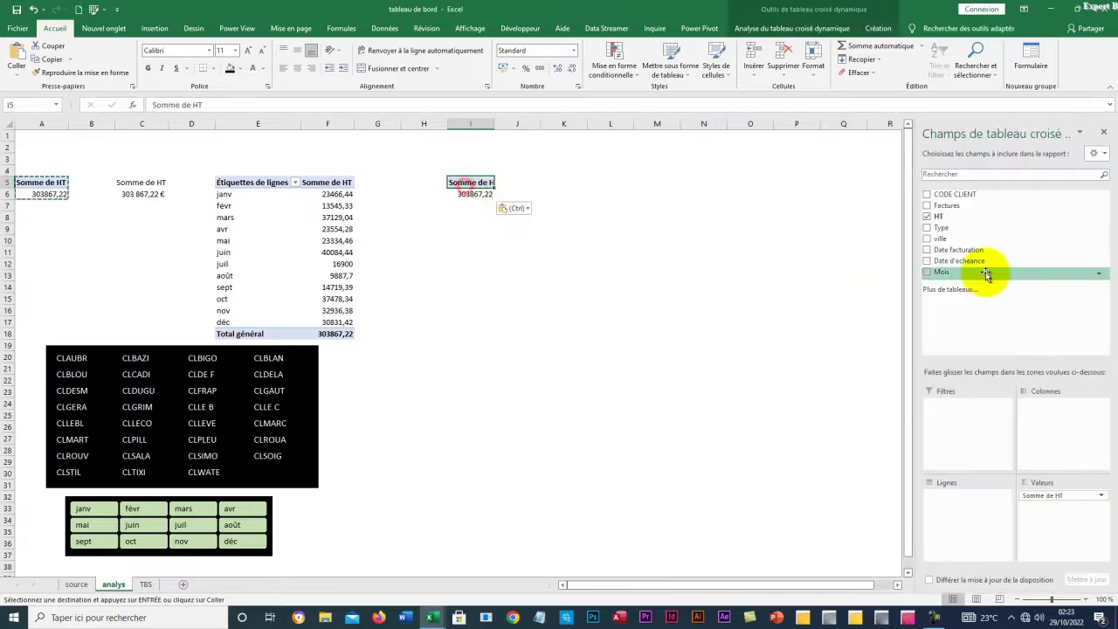
{"action": "left_click", "coordinate": [929, 219]}
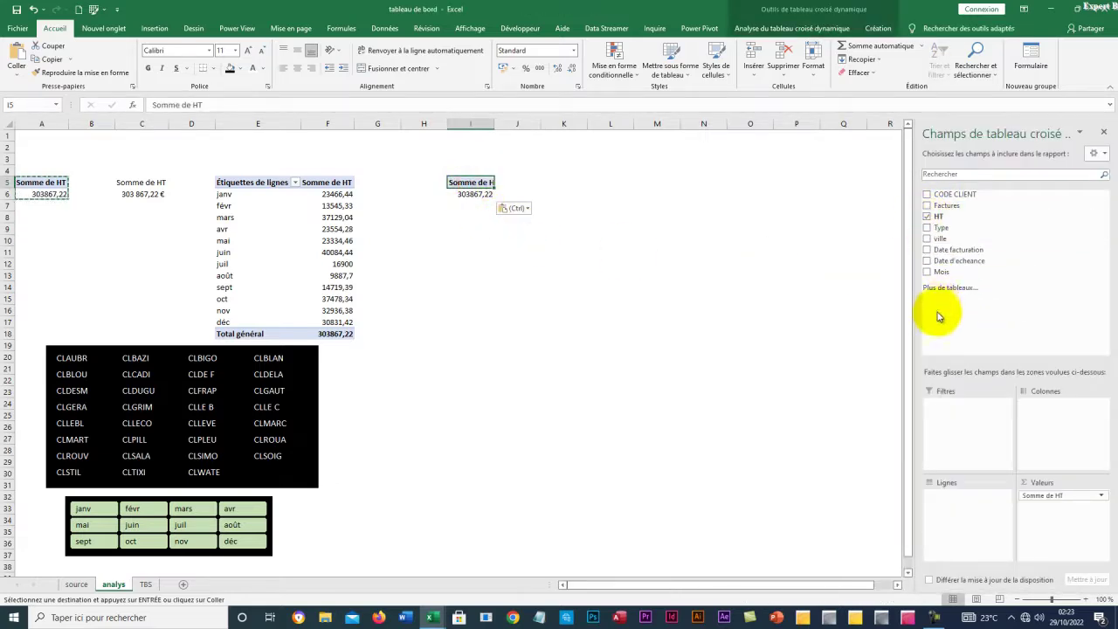
{"action": "left_click", "coordinate": [927, 229]}
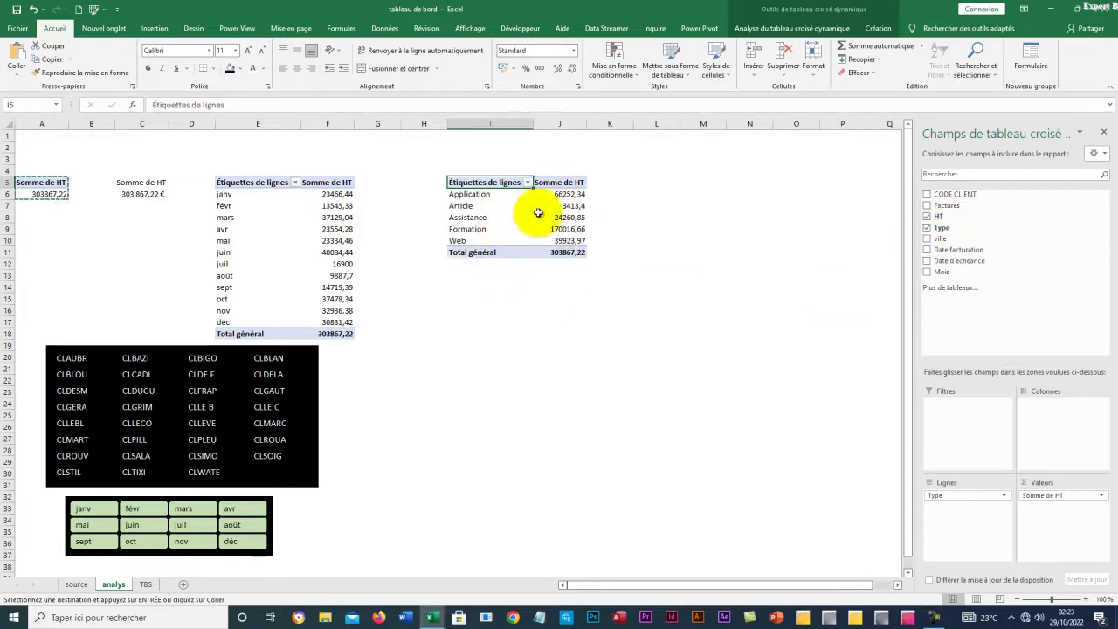
Enter the formula =I5 in cell L5 and copy it across to M5 to link the new pivot table's headers
{"action": "left_click", "coordinate": [612, 182]}
{"action": "left_click", "coordinate": [664, 185]}
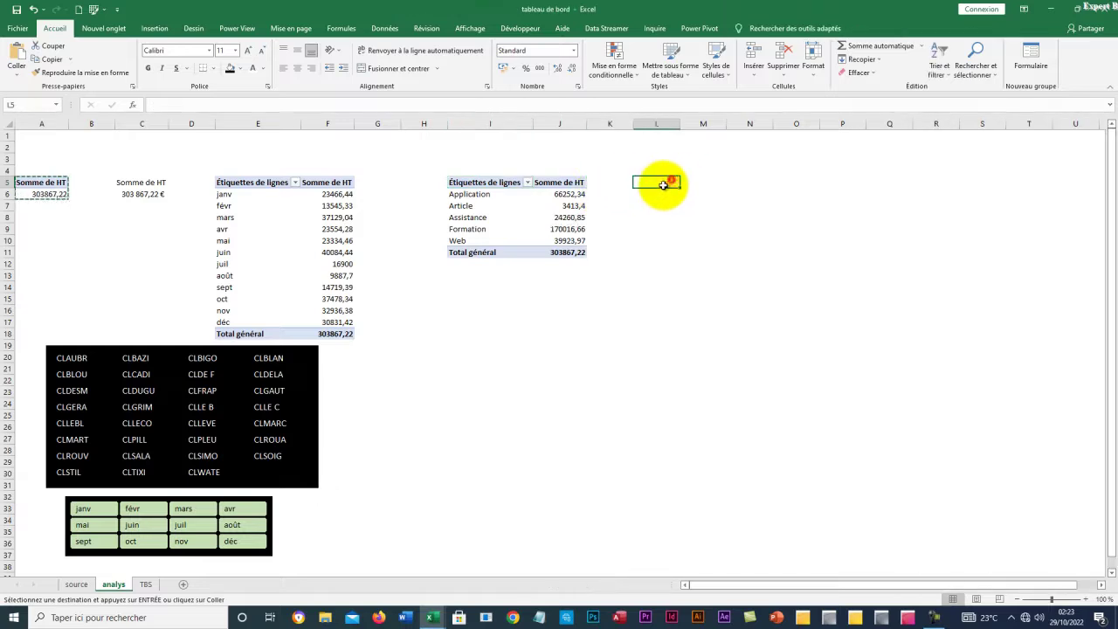
{"action": "type", "text": "="}
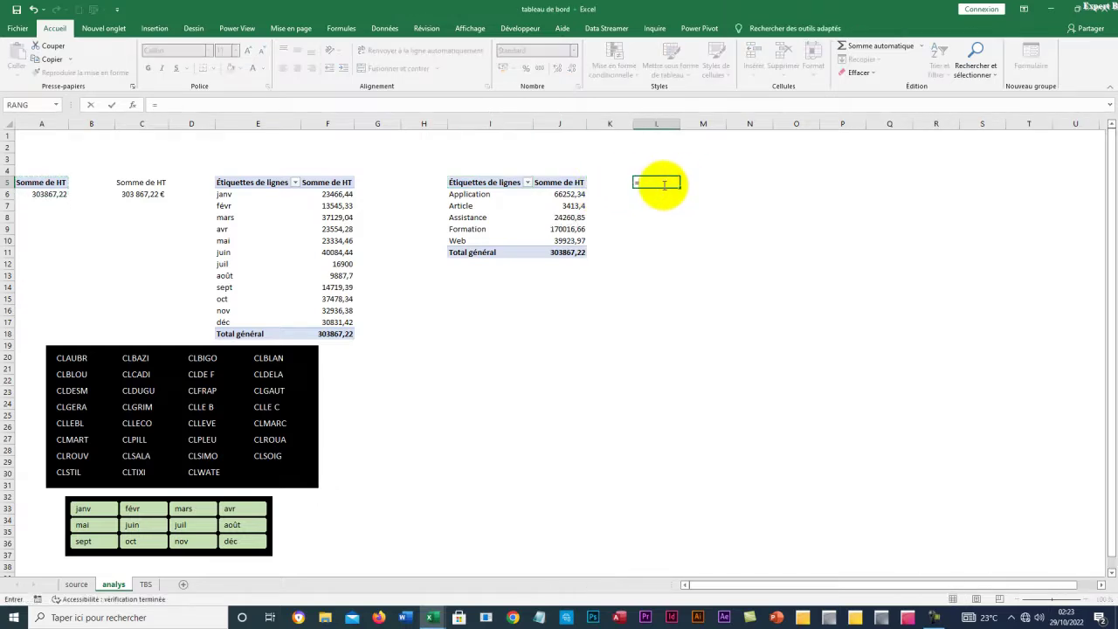
{"action": "left_click", "coordinate": [487, 183]}
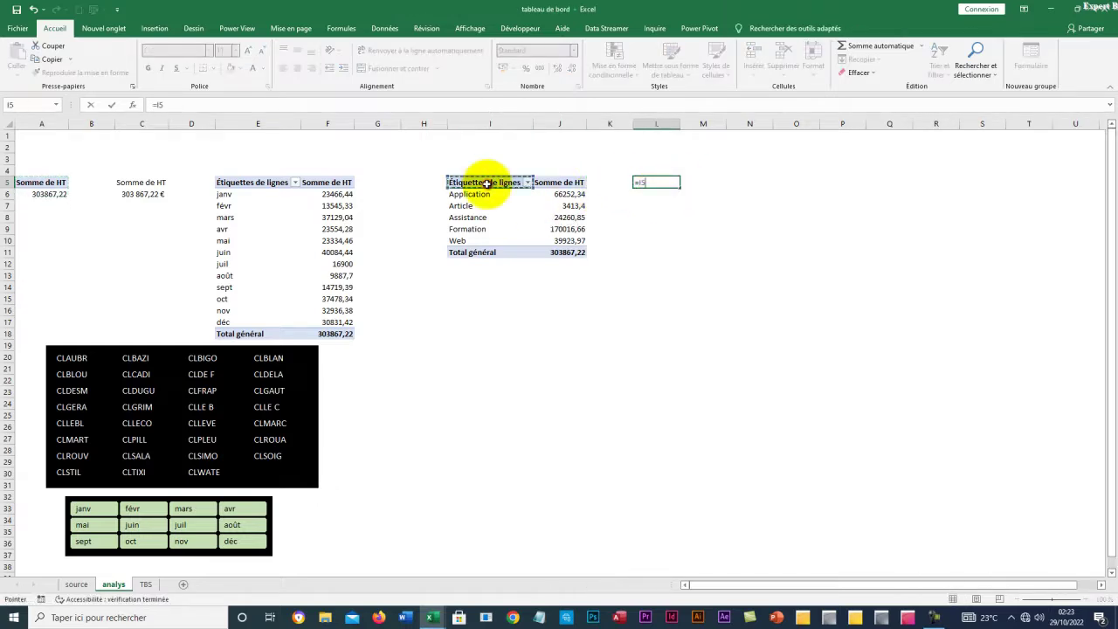
{"action": "key", "text": "Return"}
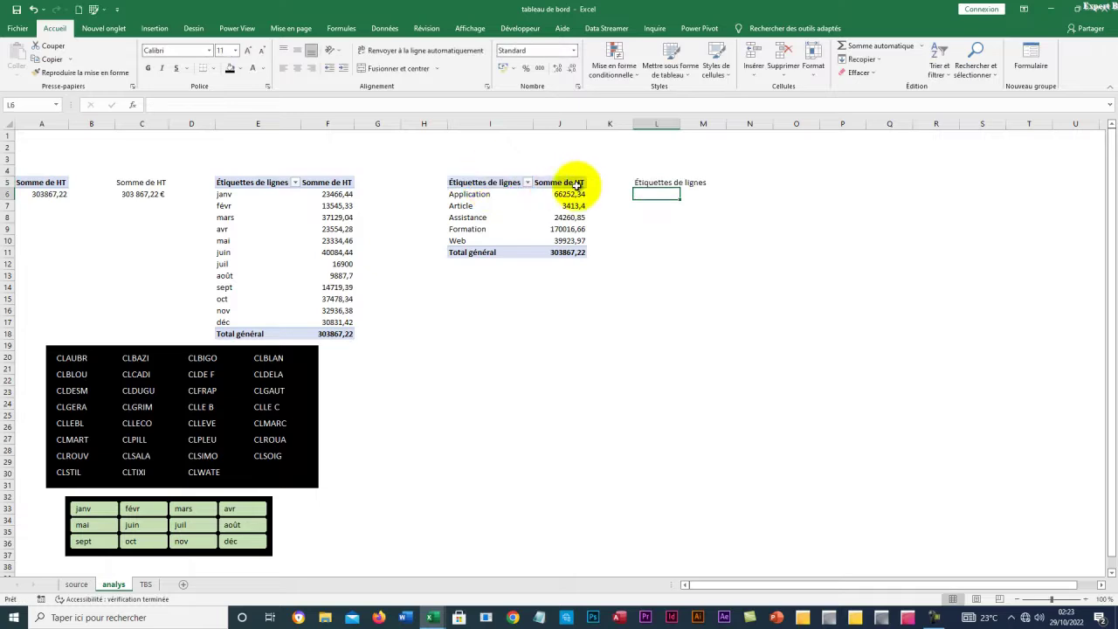
{"action": "left_click", "coordinate": [661, 182]}
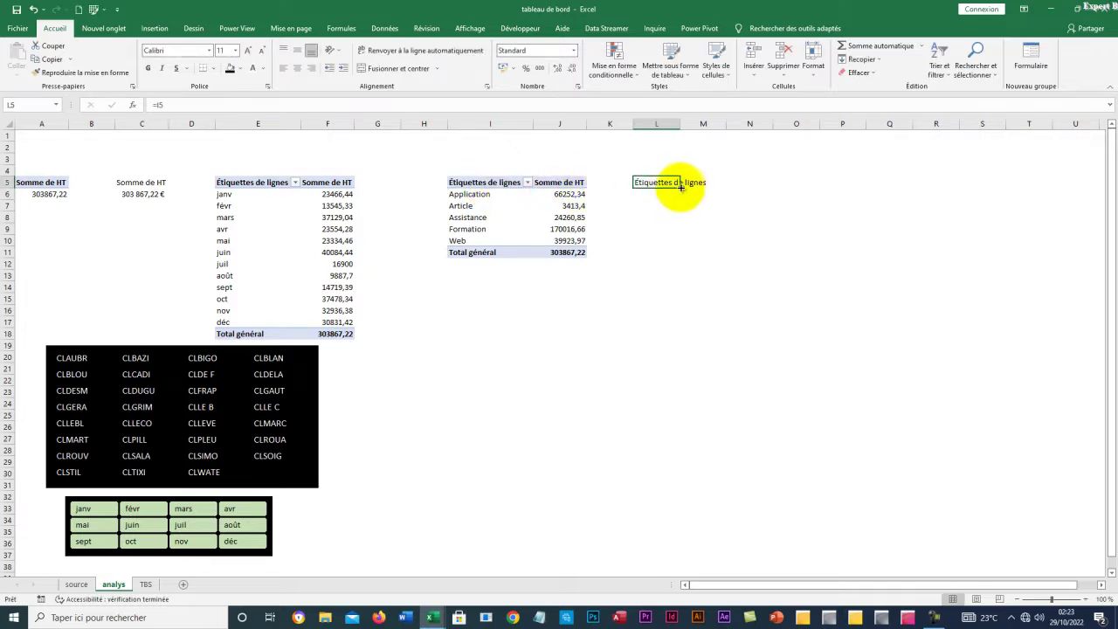
{"action": "left_click_drag", "start_coordinate": [680, 189], "coordinate": [738, 187]}
Fit columns L and M to their contents and fill the linked formulas down to row 10
{"action": "left_click_drag", "start_coordinate": [679, 124], "coordinate": [679, 124]}
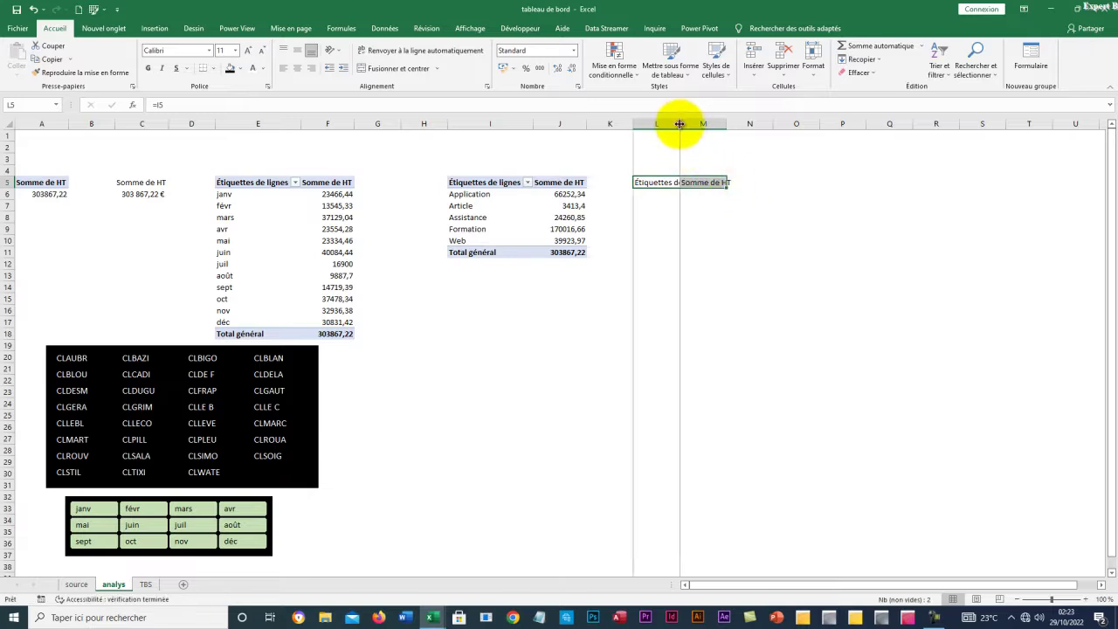
{"action": "double_click", "coordinate": [679, 124]}
{"action": "double_click", "coordinate": [758, 124]}
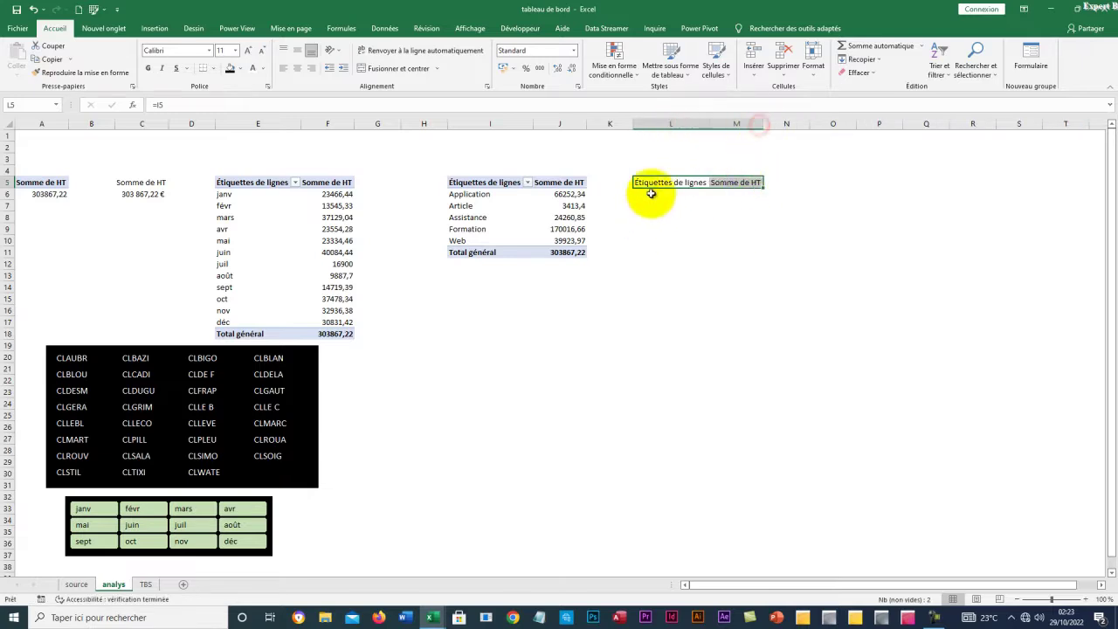
{"action": "left_click_drag", "start_coordinate": [764, 186], "coordinate": [768, 247]}
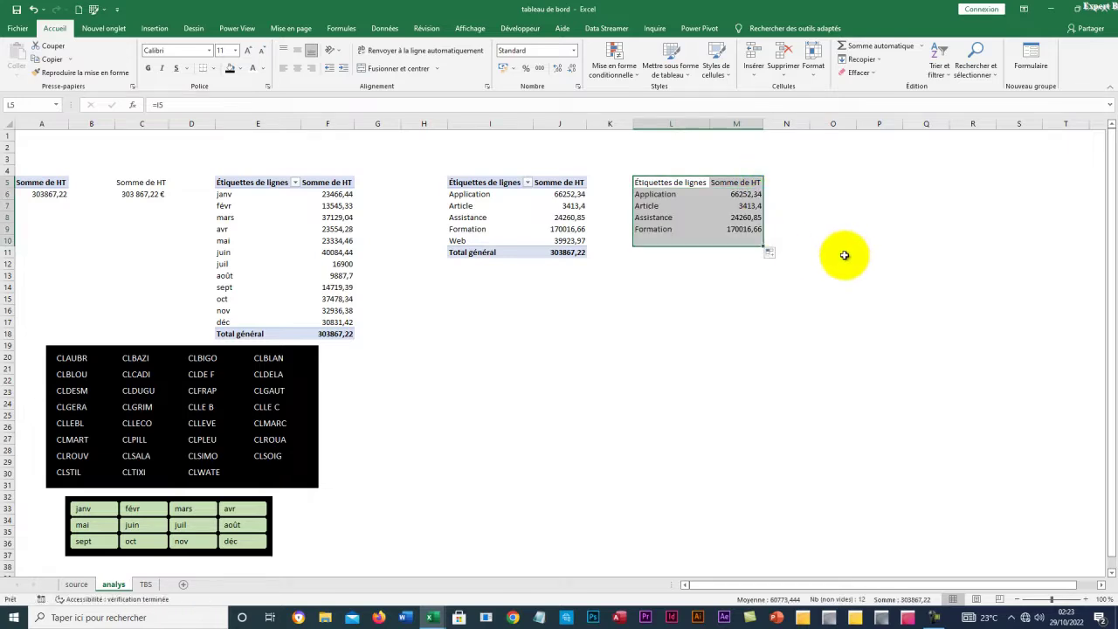
Format the linked table's headers in L5:M5 with a black fill and bold white text
{"action": "left_click", "coordinate": [642, 180]}
{"action": "left_click_drag", "start_coordinate": [641, 180], "coordinate": [729, 180]}
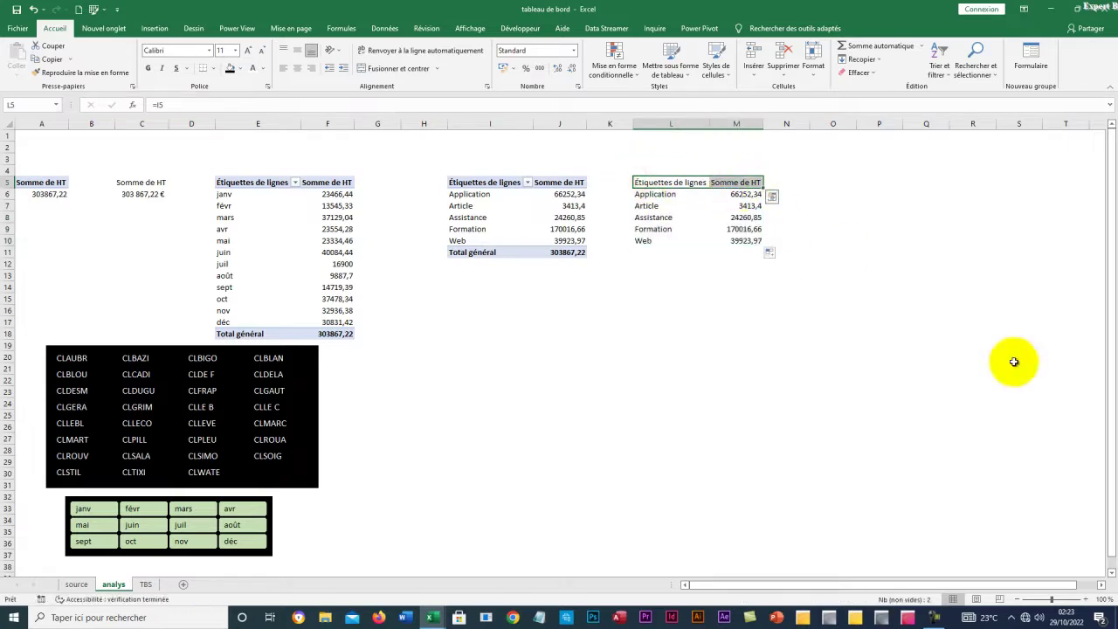
{"action": "left_click", "coordinate": [228, 69]}
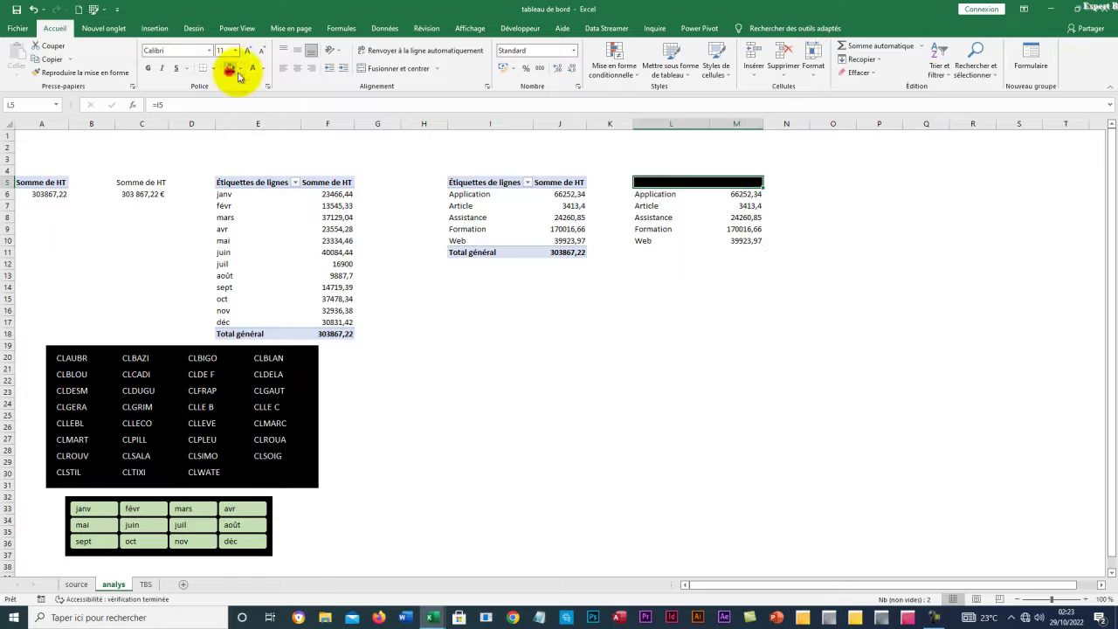
{"action": "left_click", "coordinate": [250, 69]}
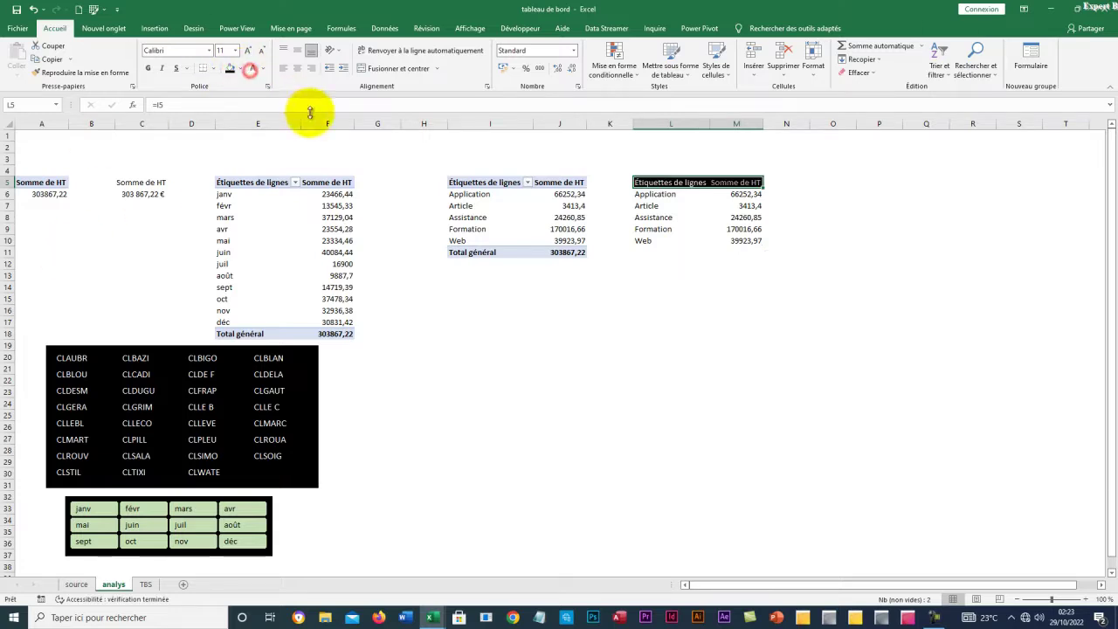
{"action": "left_click", "coordinate": [148, 68]}
{"action": "left_click", "coordinate": [690, 253]}
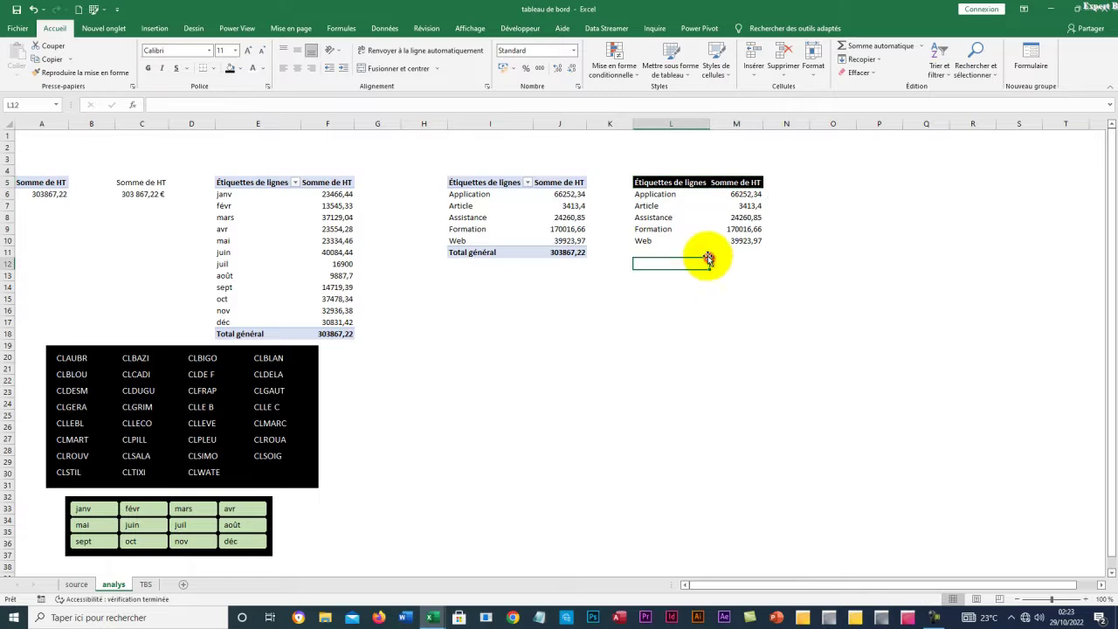
Add a "%" column header in cell N5, next to the linked table's Somme de HT header
{"action": "left_click", "coordinate": [665, 239]}
{"action": "left_click", "coordinate": [739, 241]}
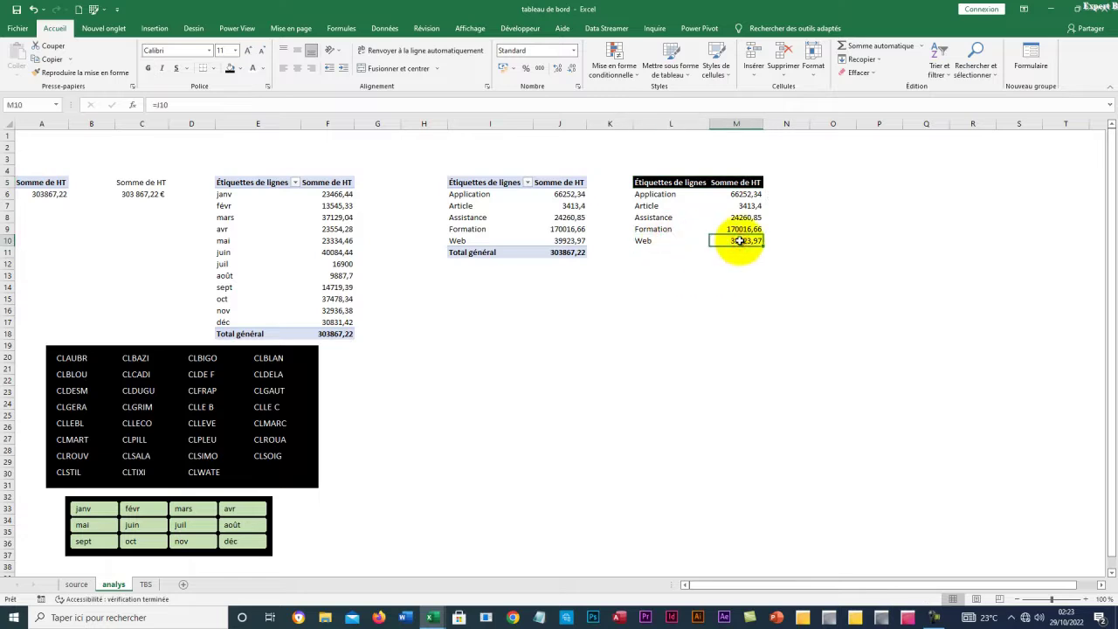
{"action": "left_click", "coordinate": [793, 215]}
{"action": "left_click", "coordinate": [791, 181]}
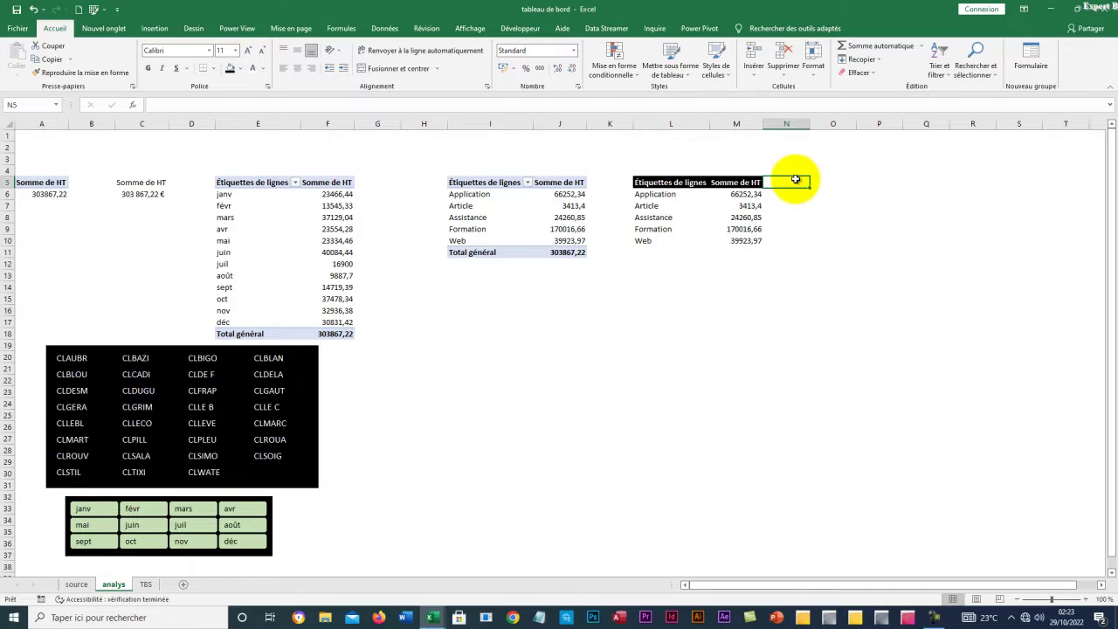
{"action": "type", "text": "ù"}
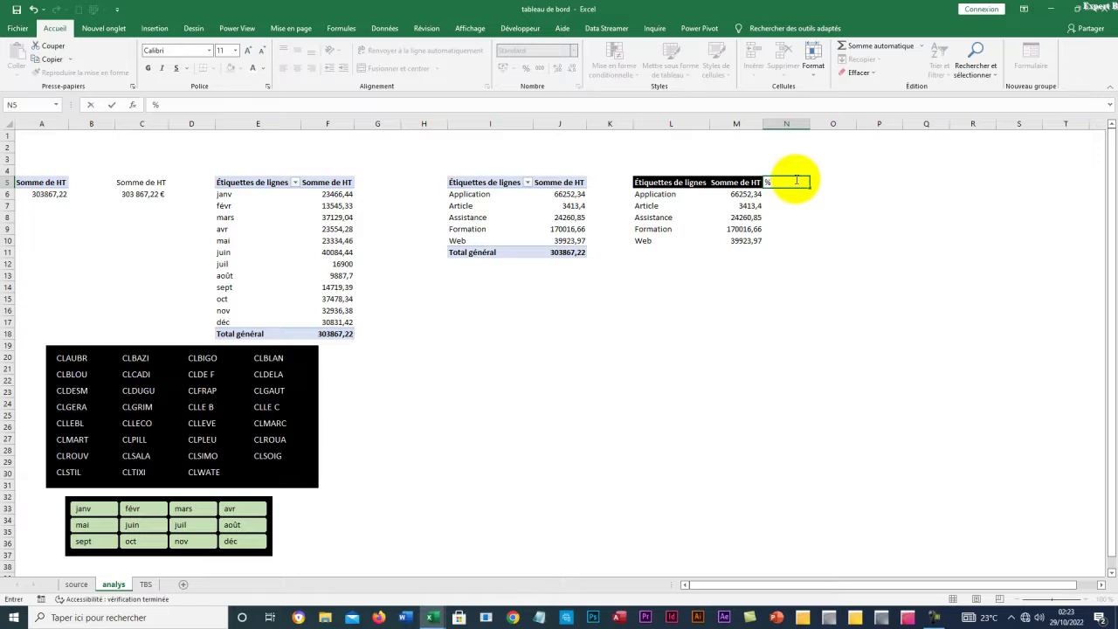
{"action": "left_click", "coordinate": [799, 239]}
{"action": "left_click", "coordinate": [787, 183]}
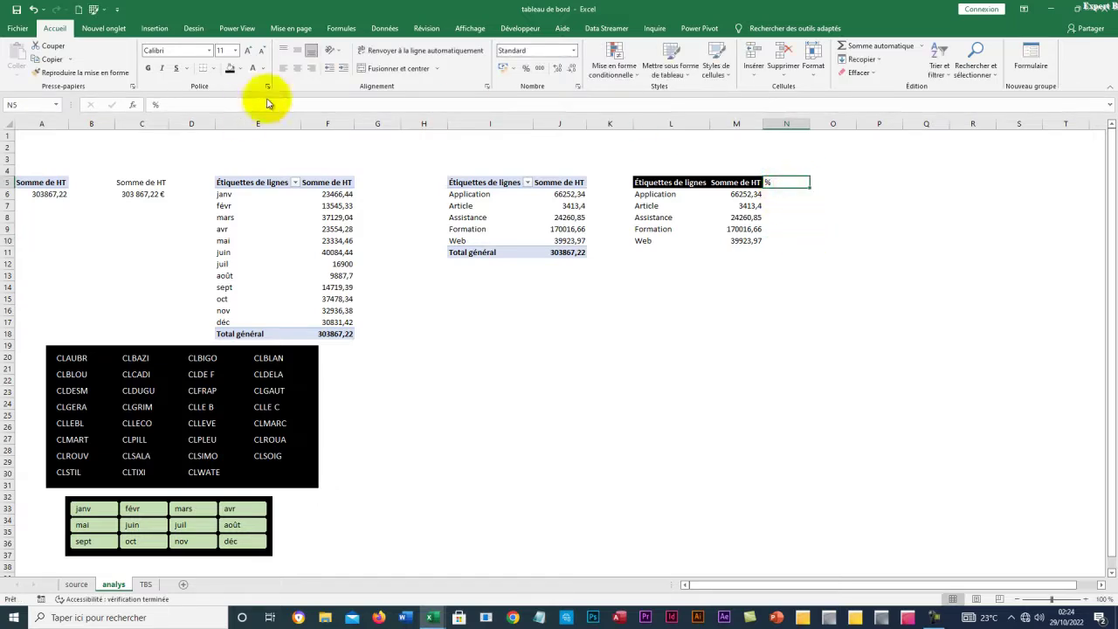
Give the % header cell N5 a black fill and centre its text
{"action": "left_click", "coordinate": [228, 72]}
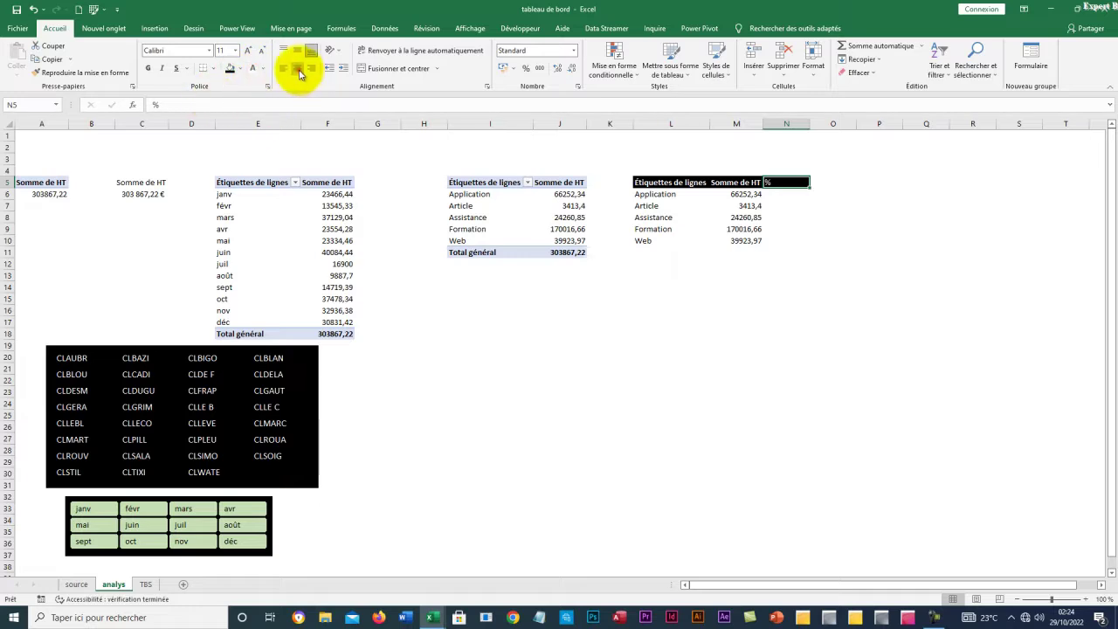
{"action": "left_click", "coordinate": [298, 69]}
{"action": "left_click", "coordinate": [840, 289]}
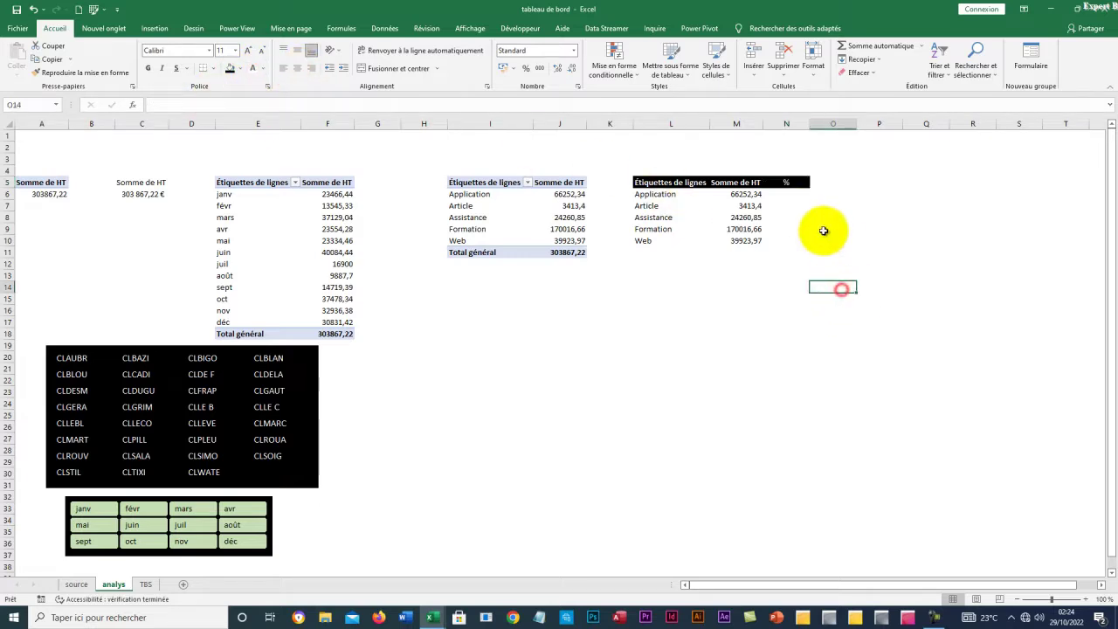
Insert two blank columns before column L to make room between the sales-by-type pivot table and the linked table
{"action": "left_click", "coordinate": [789, 193]}
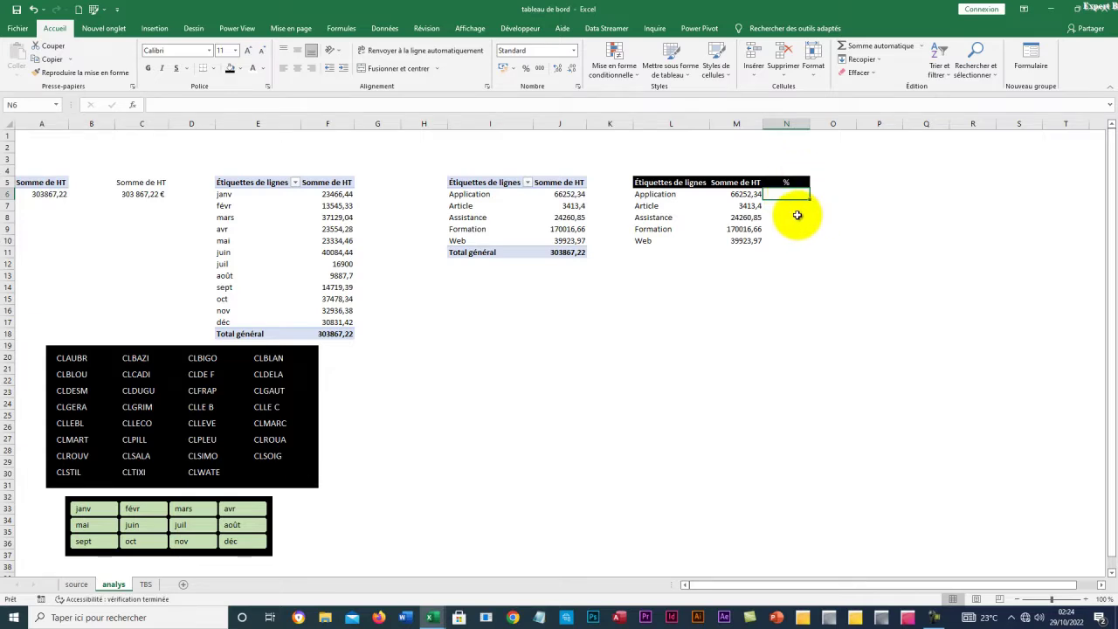
{"action": "left_click", "coordinate": [653, 121]}
{"action": "left_click", "coordinate": [756, 48]}
{"action": "left_click", "coordinate": [756, 48]}
{"action": "left_click", "coordinate": [684, 274]}
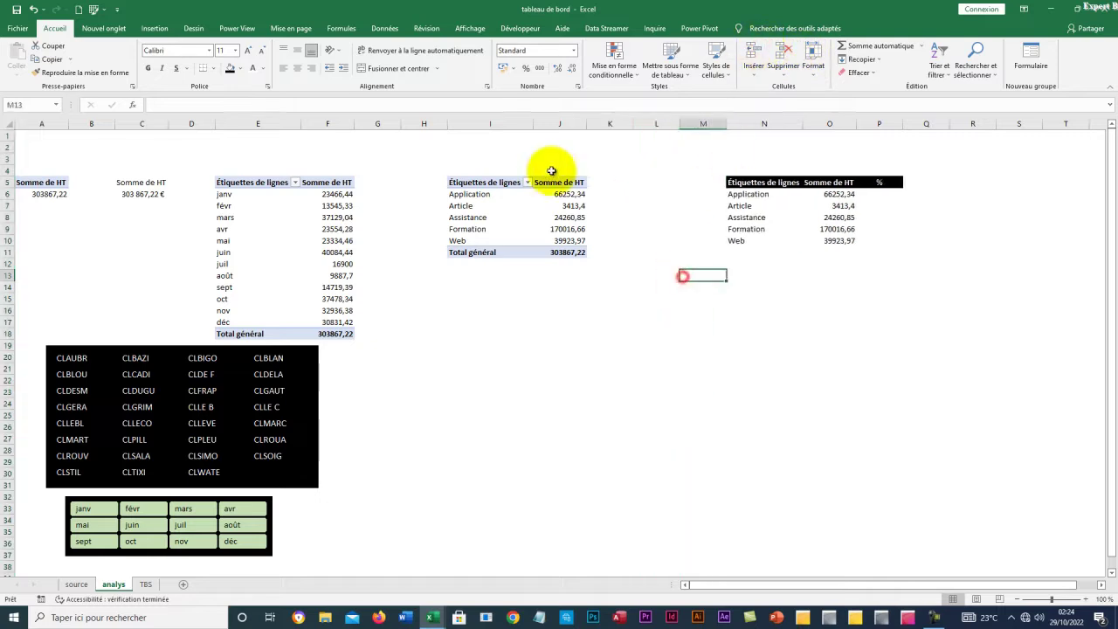
Add HT a second time as a value in the sales-by-type pivot table and show it as "% du total de la colonne"
{"action": "left_click", "coordinate": [570, 206]}
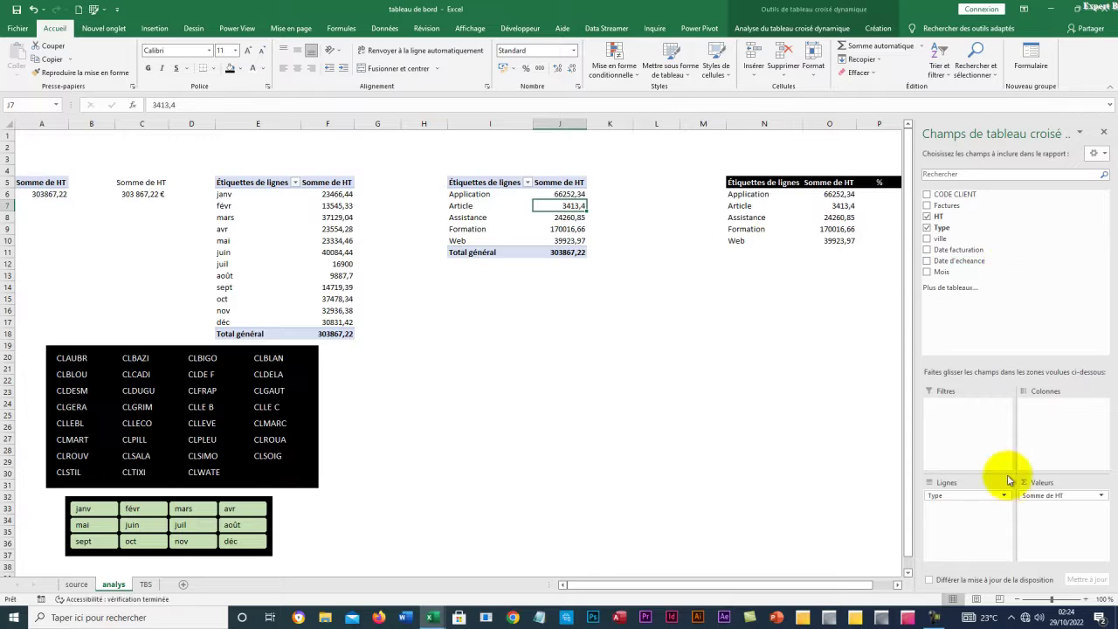
{"action": "left_click_drag", "start_coordinate": [938, 218], "coordinate": [1061, 507]}
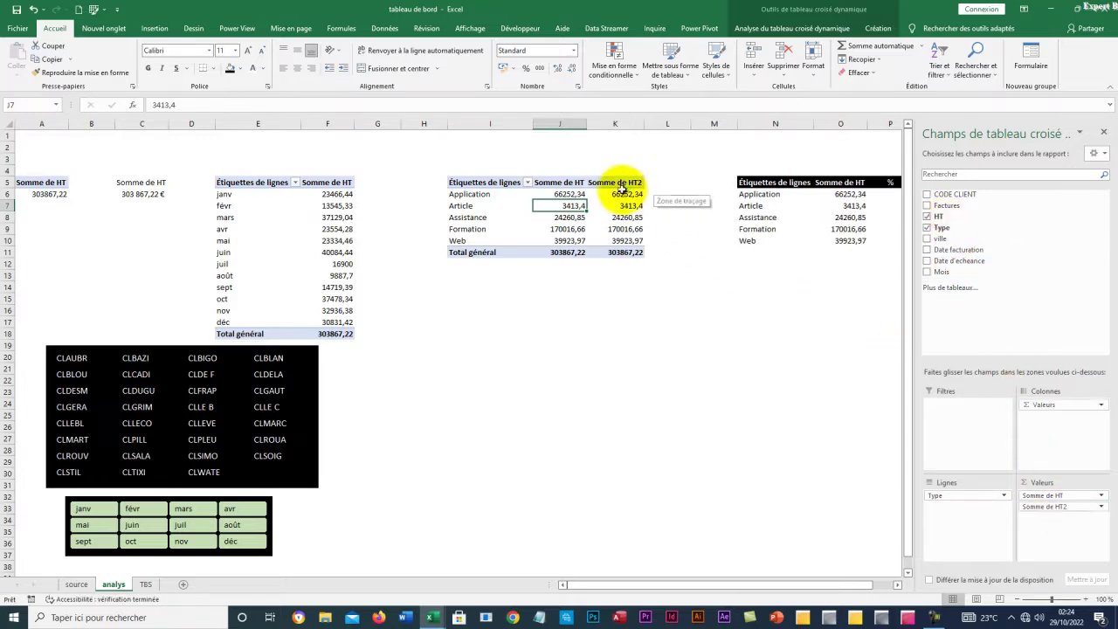
{"action": "left_click", "coordinate": [622, 187]}
{"action": "right_click", "coordinate": [621, 185]}
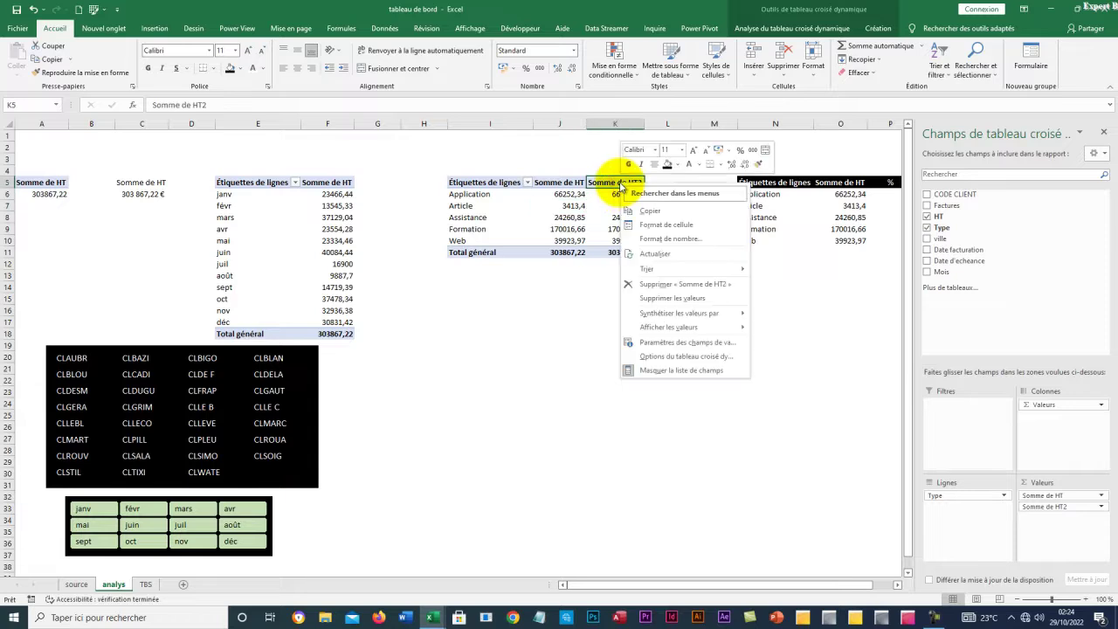
{"action": "mouse_move", "coordinate": [651, 274]}
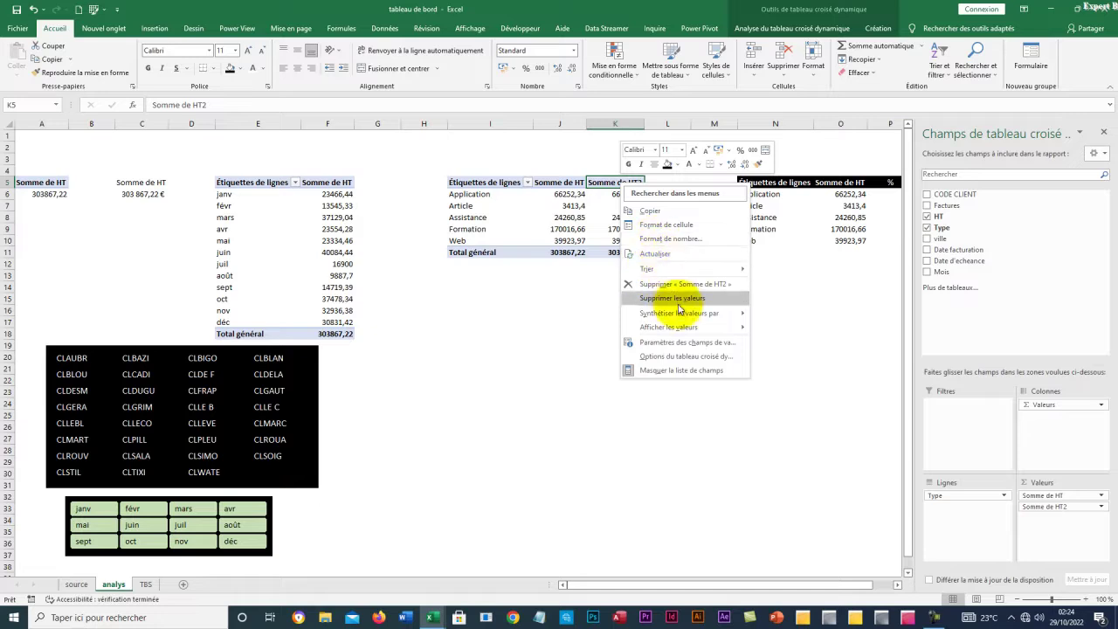
{"action": "mouse_move", "coordinate": [682, 318]}
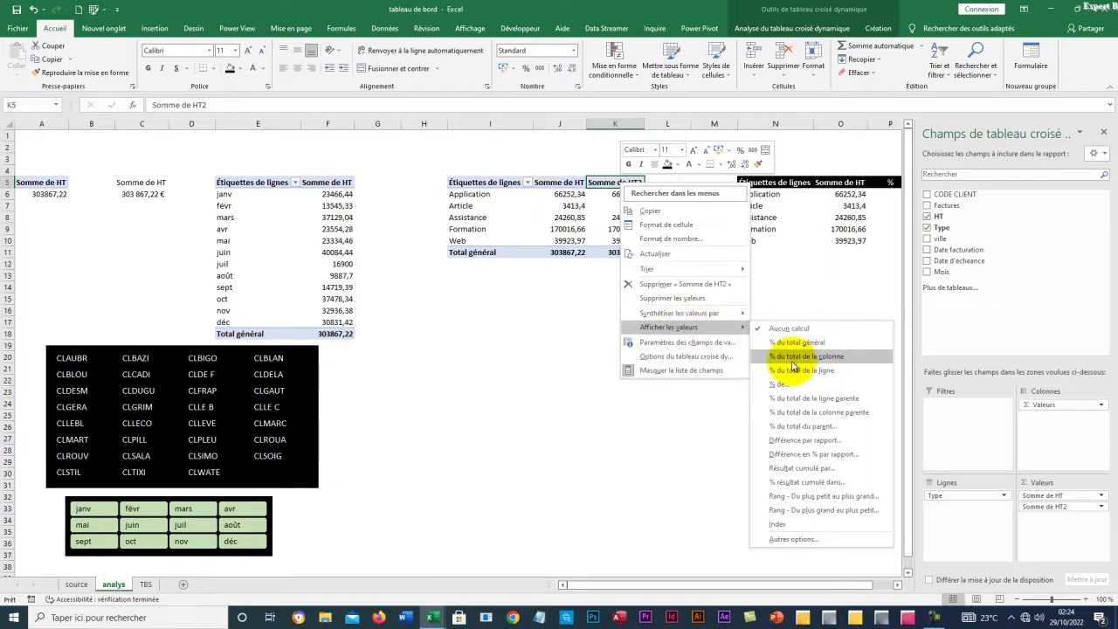
{"action": "left_click", "coordinate": [795, 360]}
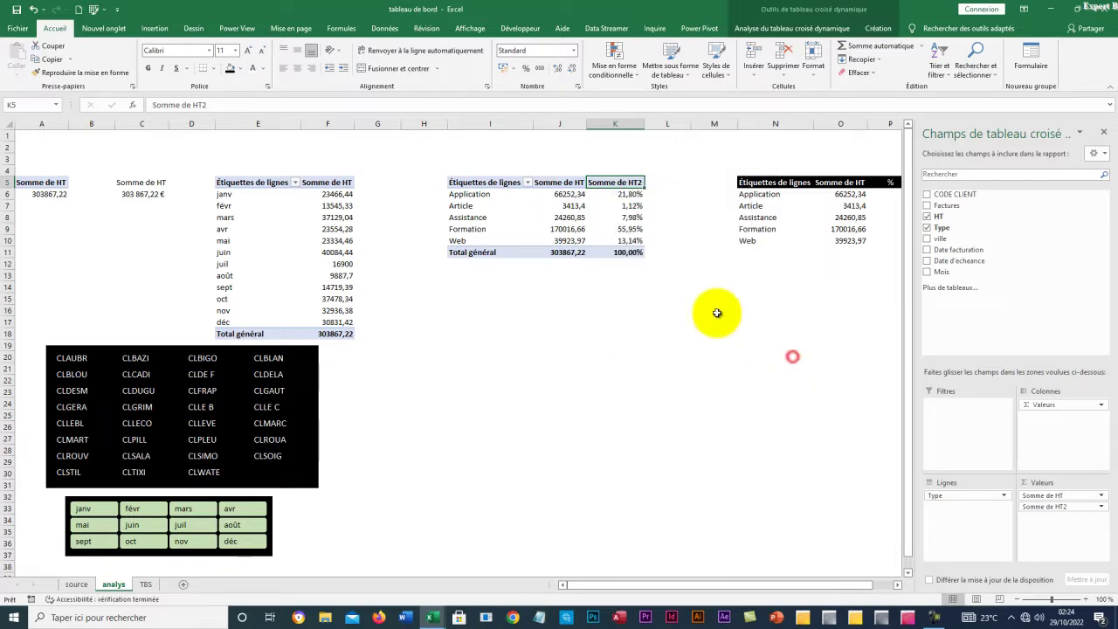
{"action": "left_click", "coordinate": [626, 197]}
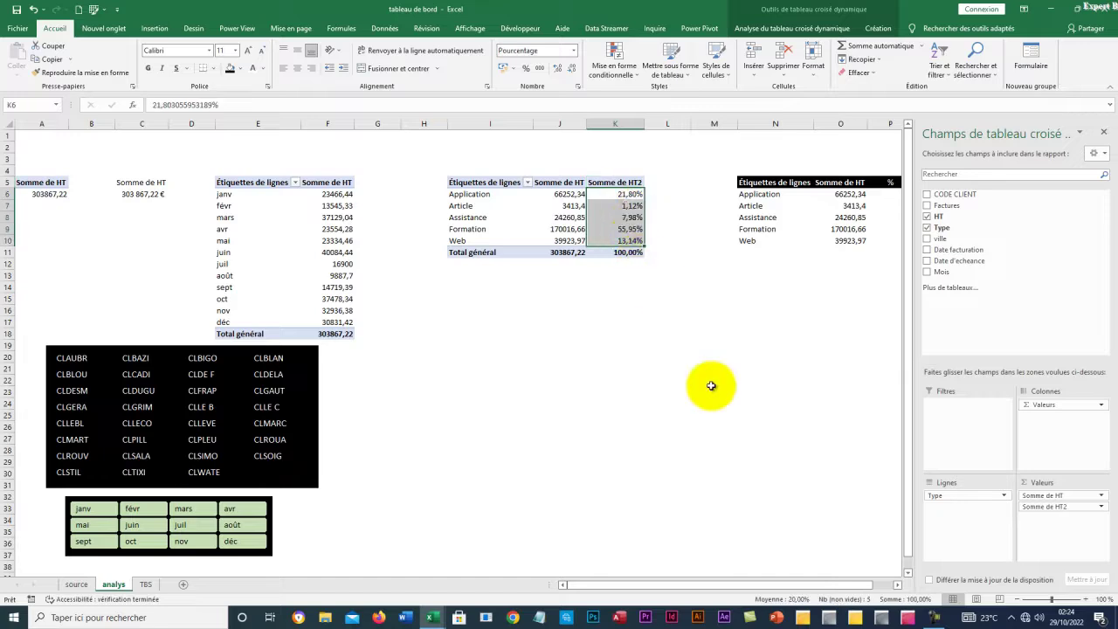
{"action": "left_click", "coordinate": [724, 412]}
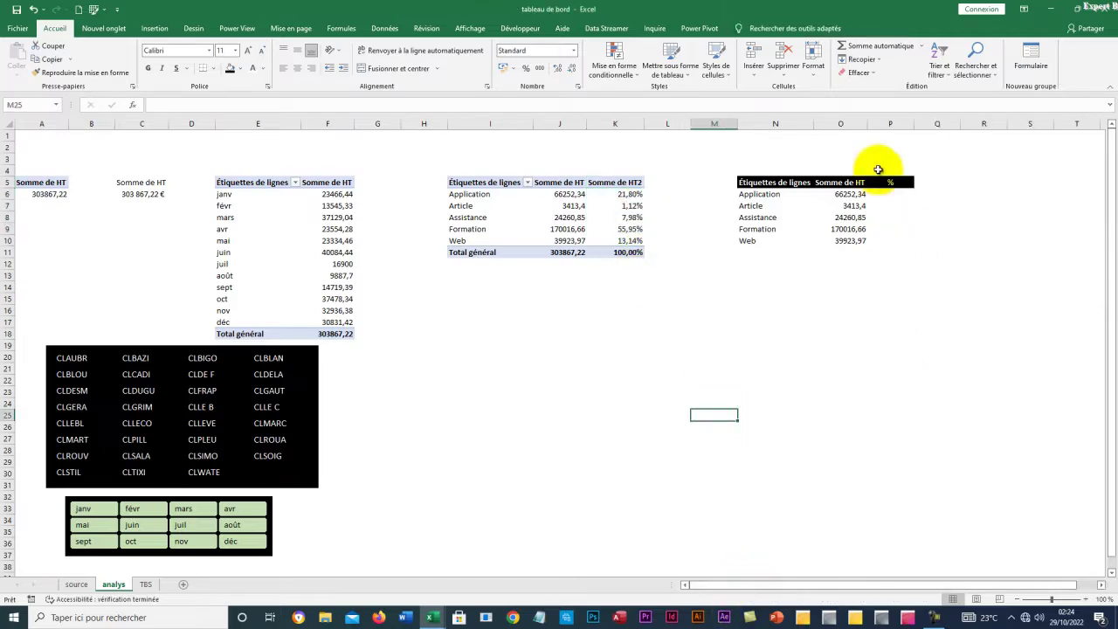
Link cell P6 to the Application percentage in K6 and fill the formula down to P10
{"action": "left_click", "coordinate": [889, 196]}
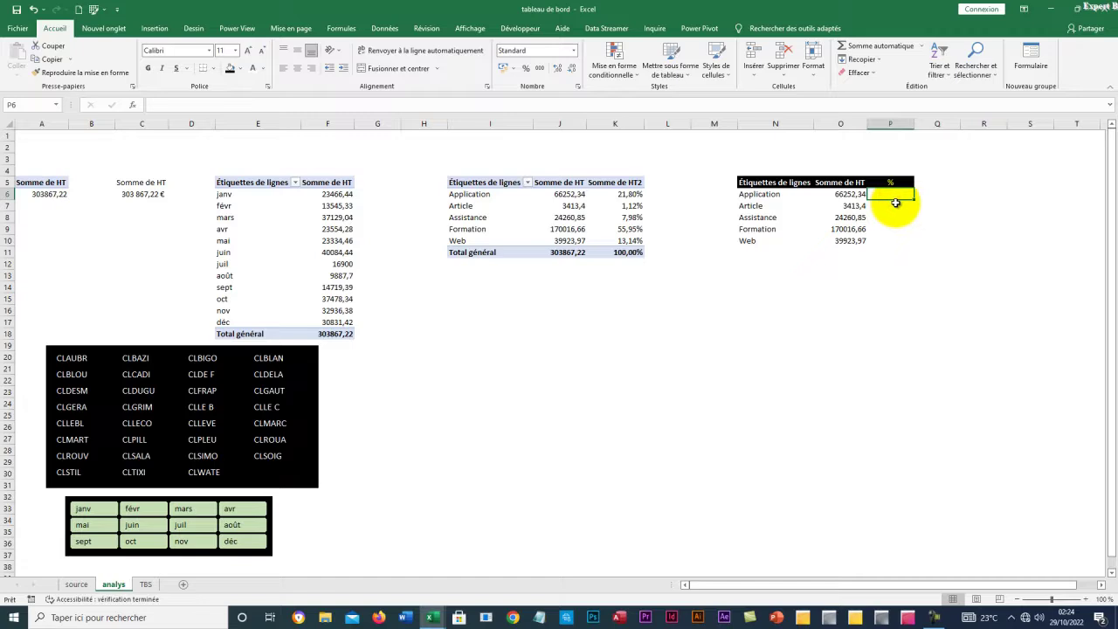
{"action": "type", "text": "+"}
{"action": "left_click", "coordinate": [618, 194]}
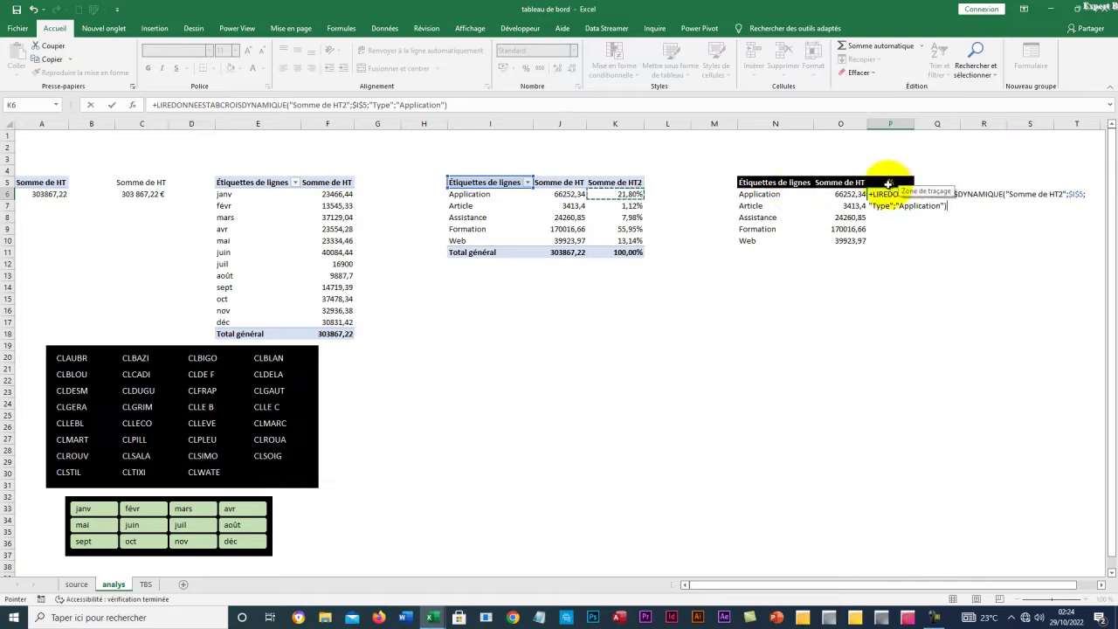
{"action": "key", "text": "Return"}
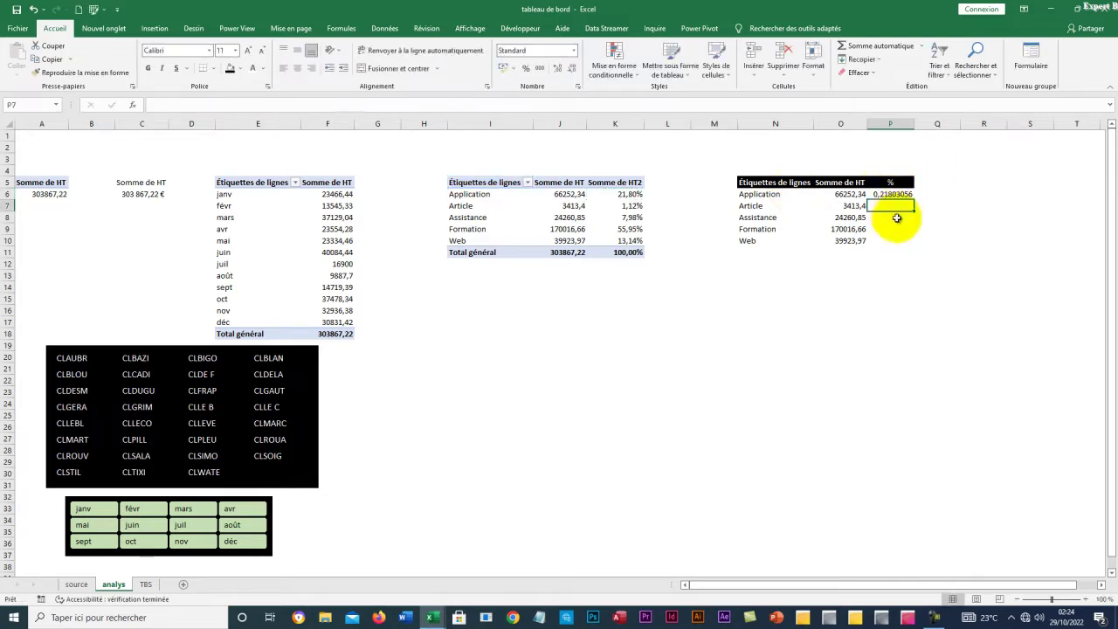
{"action": "left_click", "coordinate": [892, 197]}
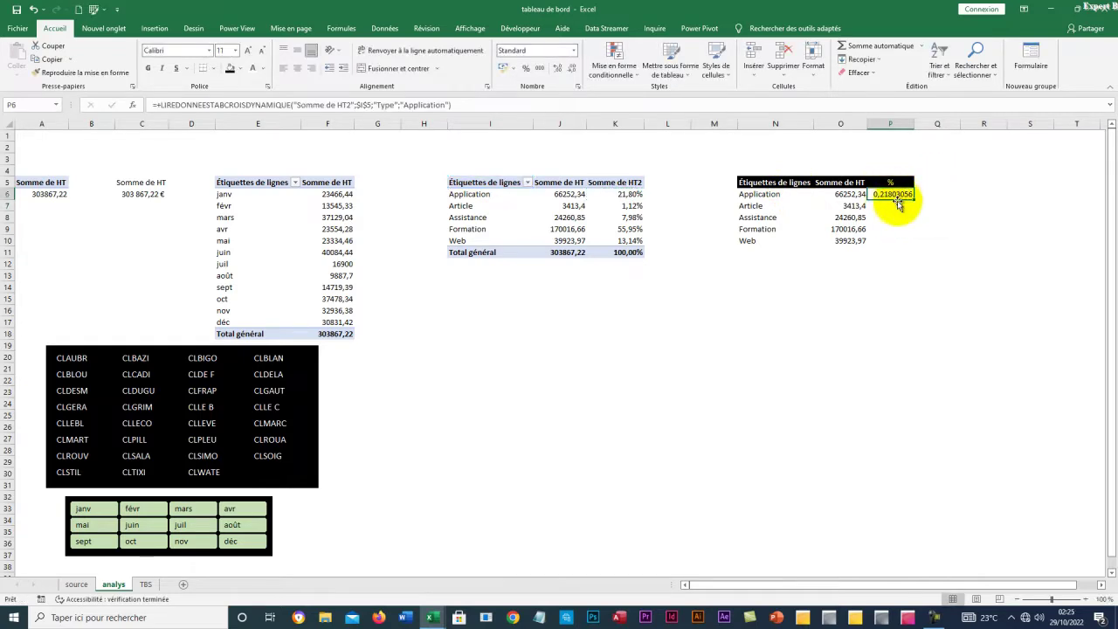
{"action": "left_click_drag", "start_coordinate": [913, 201], "coordinate": [928, 240]}
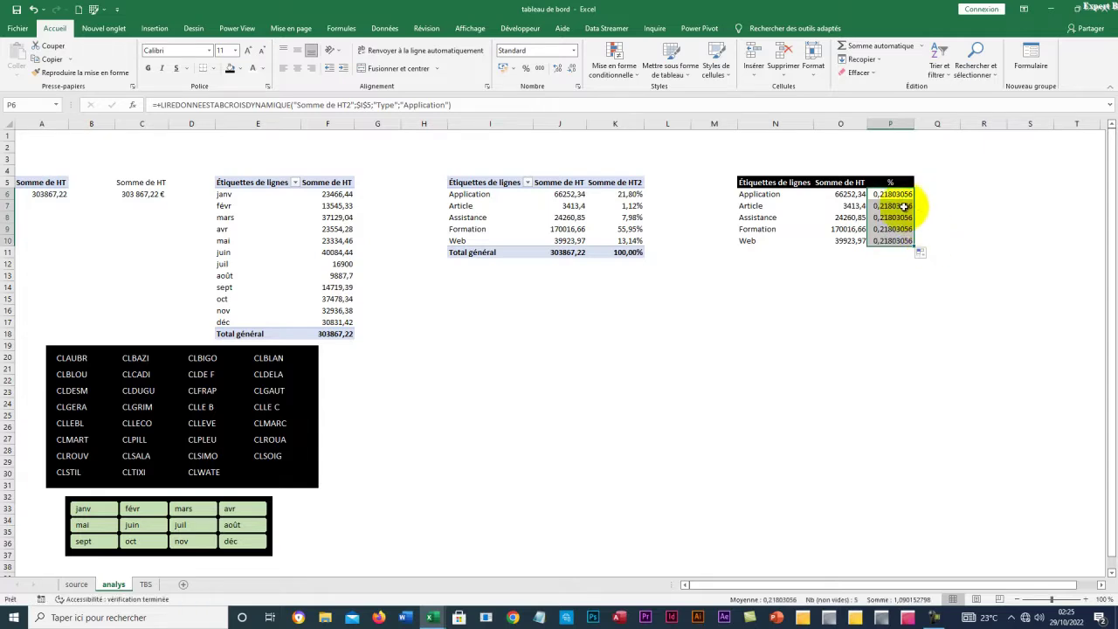
Replace the formulas in P7:P10 with individual links to the Article, Assistance, Formation and Web percentages in K7:K10
{"action": "left_click", "coordinate": [903, 206]}
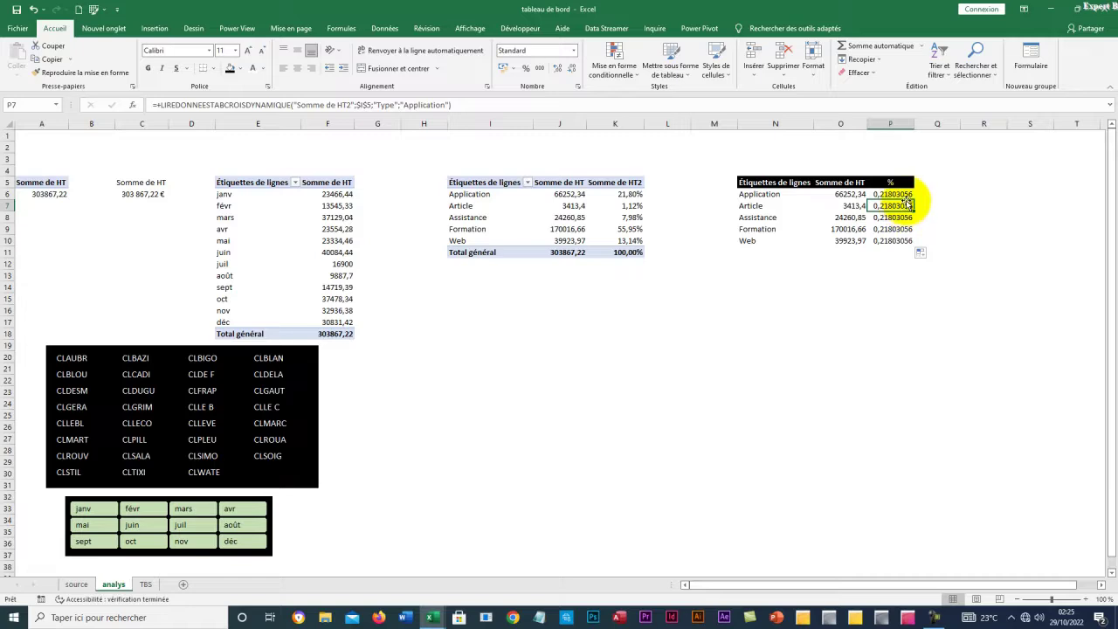
{"action": "type", "text": "+"}
{"action": "left_click", "coordinate": [615, 205]}
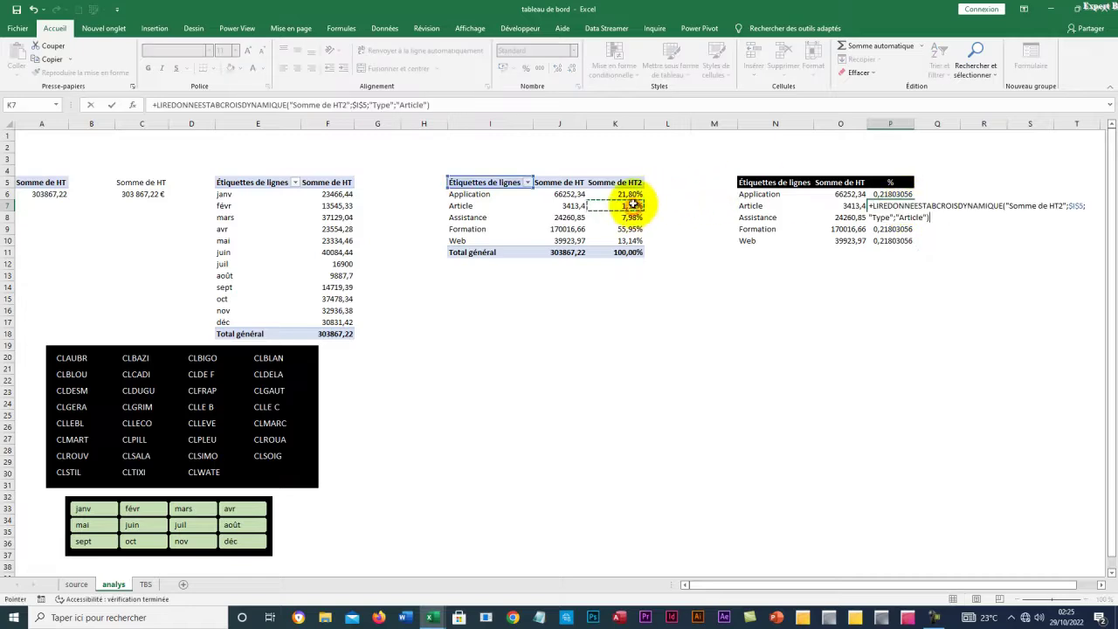
{"action": "key", "text": "Return"}
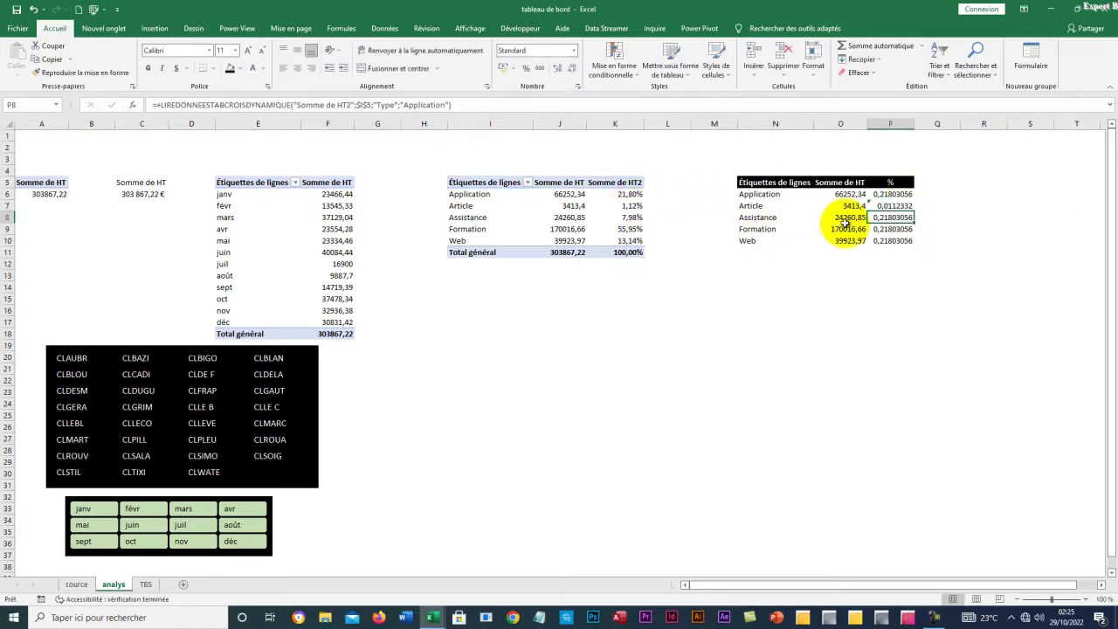
{"action": "type", "text": "+"}
{"action": "left_click", "coordinate": [630, 217]}
{"action": "key", "text": "Return"}
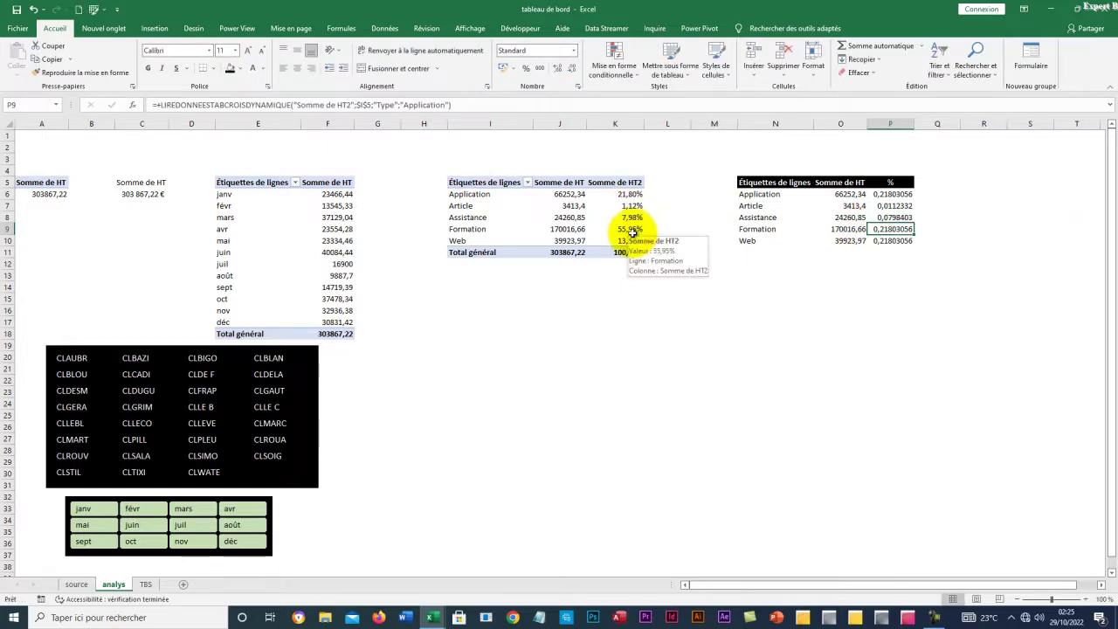
{"action": "type", "text": "+"}
{"action": "left_click", "coordinate": [633, 231]}
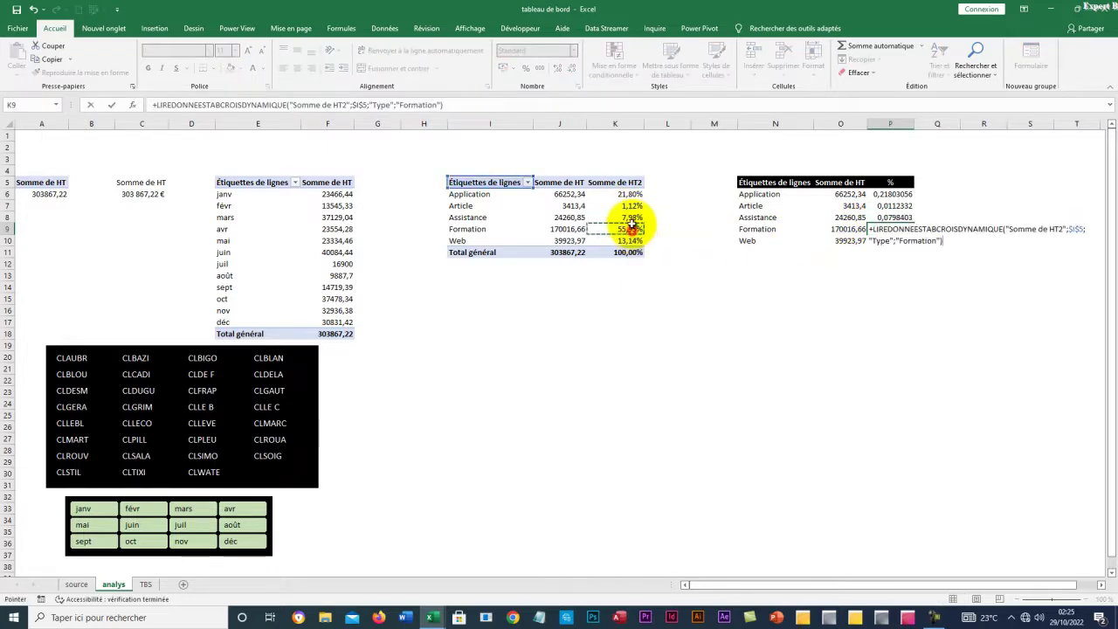
{"action": "key", "text": "Return"}
{"action": "type", "text": "+"}
{"action": "left_click", "coordinate": [629, 240]}
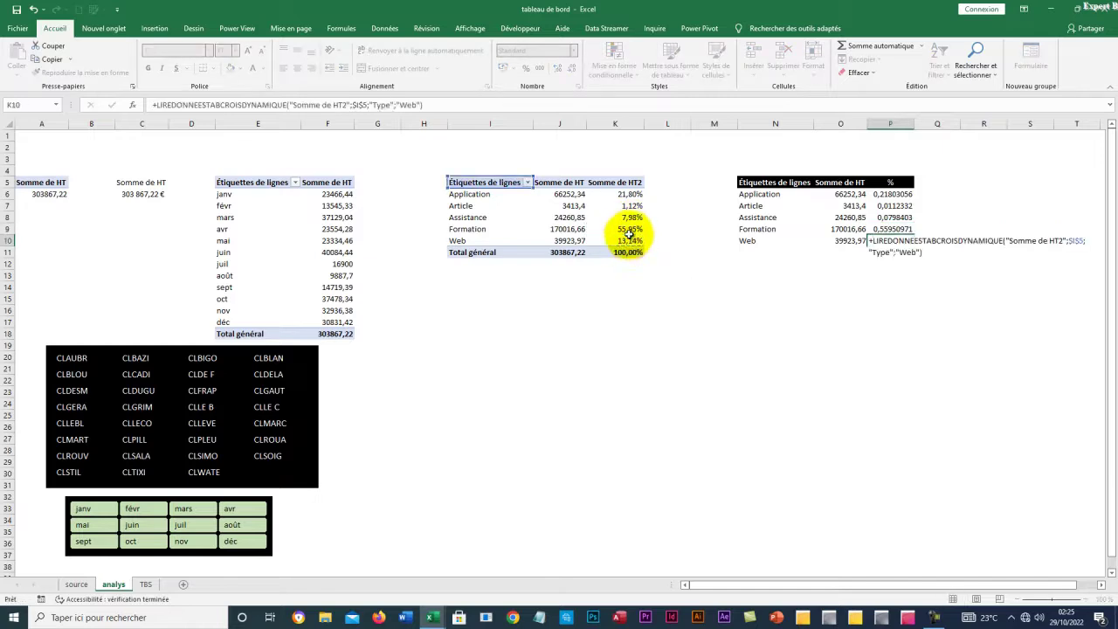
{"action": "key", "text": "Return"}
Format the linked percentages in P6:P10 as percentages with two decimals
{"action": "left_click_drag", "start_coordinate": [892, 194], "coordinate": [895, 242]}
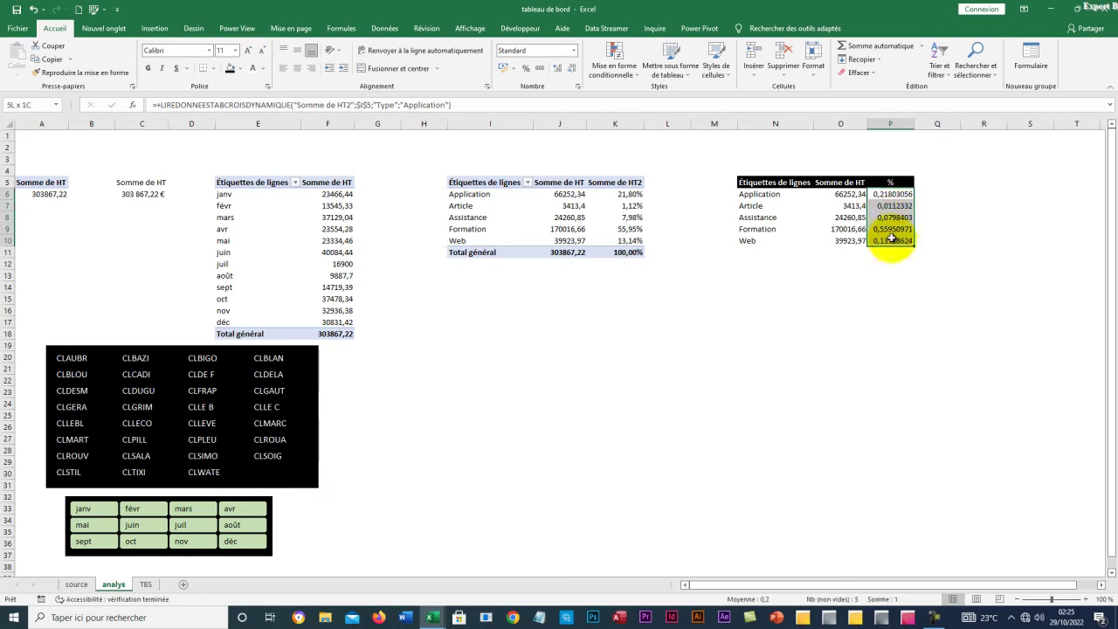
{"action": "left_click", "coordinate": [528, 68]}
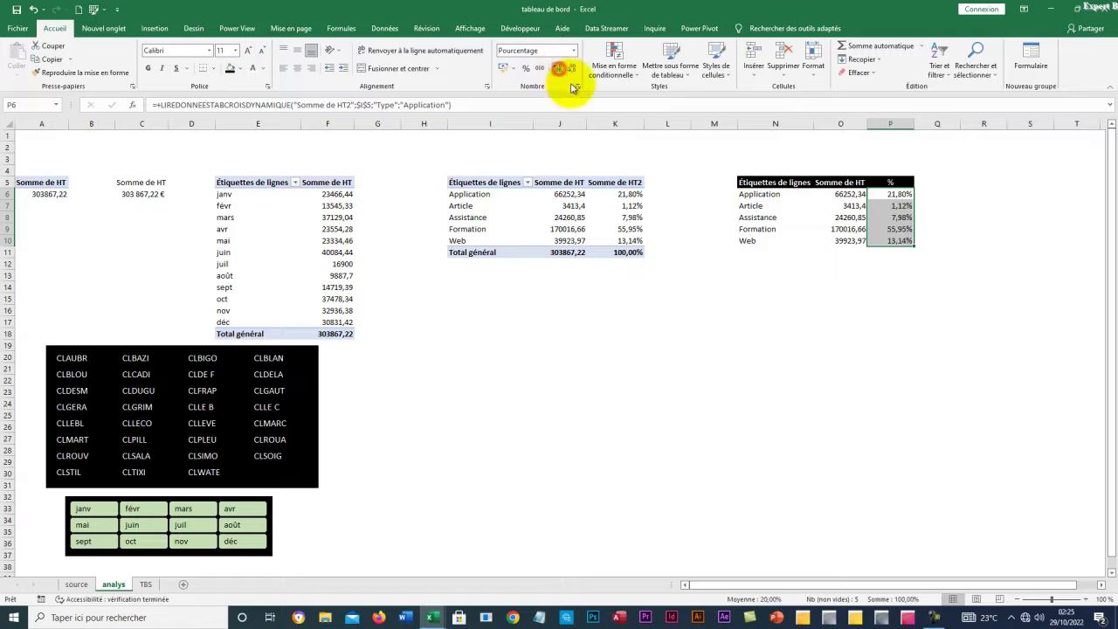
{"action": "left_click", "coordinate": [996, 276]}
{"action": "left_click", "coordinate": [898, 267]}
{"action": "left_click", "coordinate": [846, 239]}
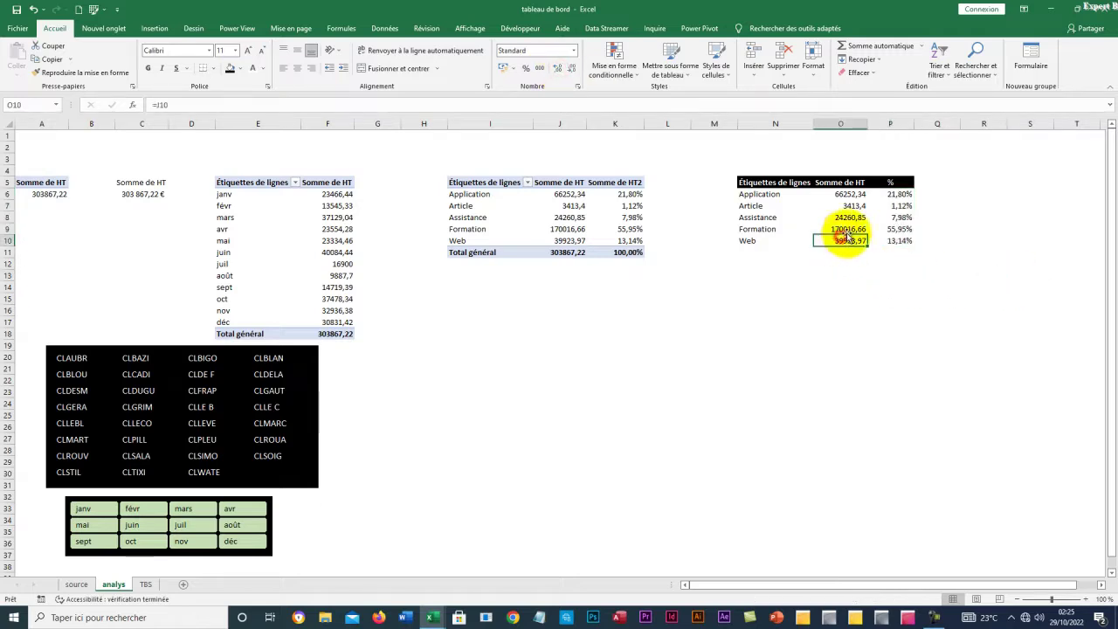
{"action": "left_click", "coordinate": [895, 206]}
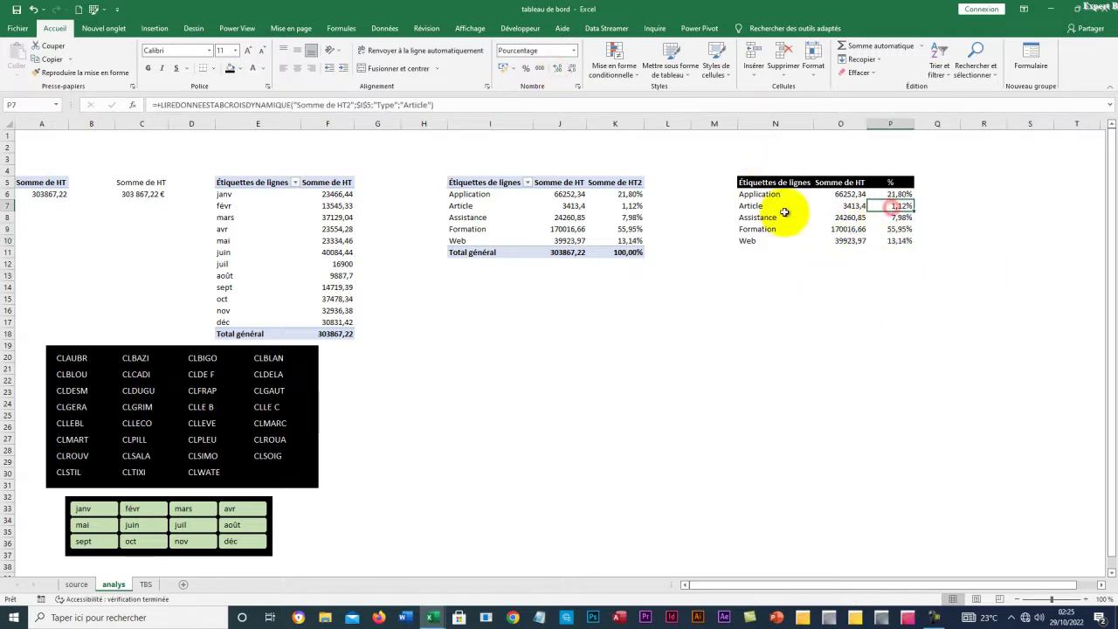
{"action": "left_click", "coordinate": [785, 214]}
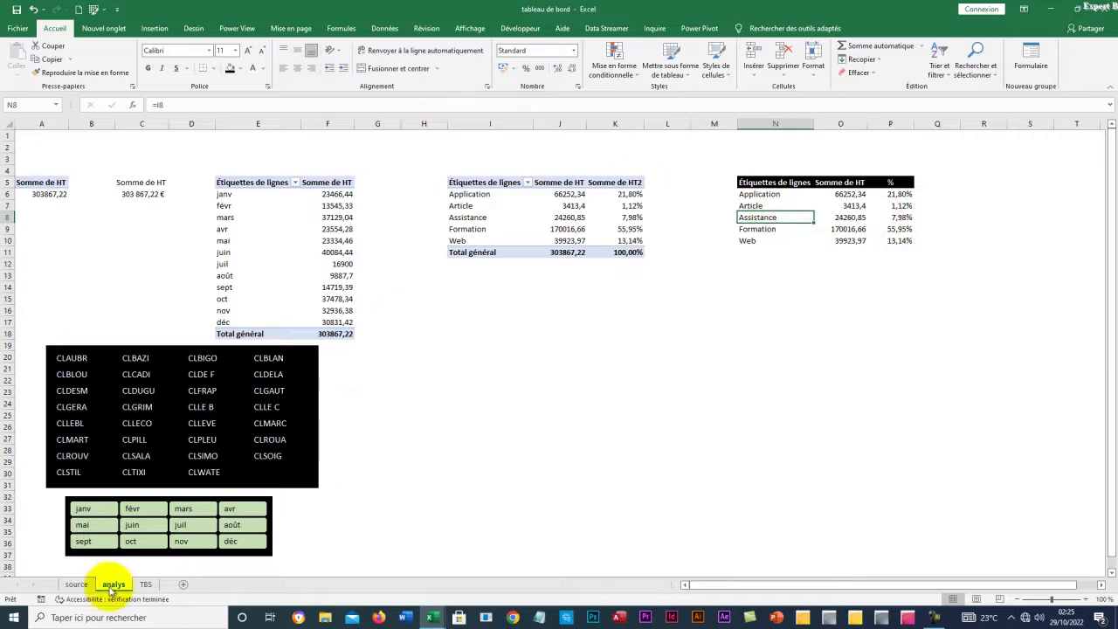
Draw a small text box on the TBS sheet in the empty area below the month slicer
{"action": "left_click", "coordinate": [145, 584]}
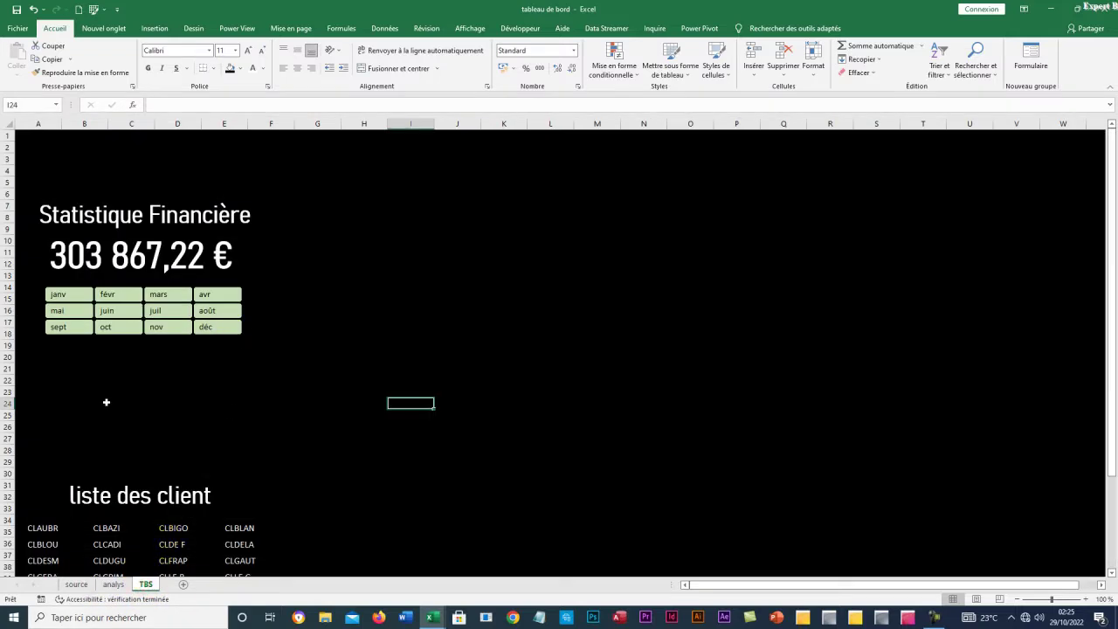
{"action": "left_click", "coordinate": [154, 29]}
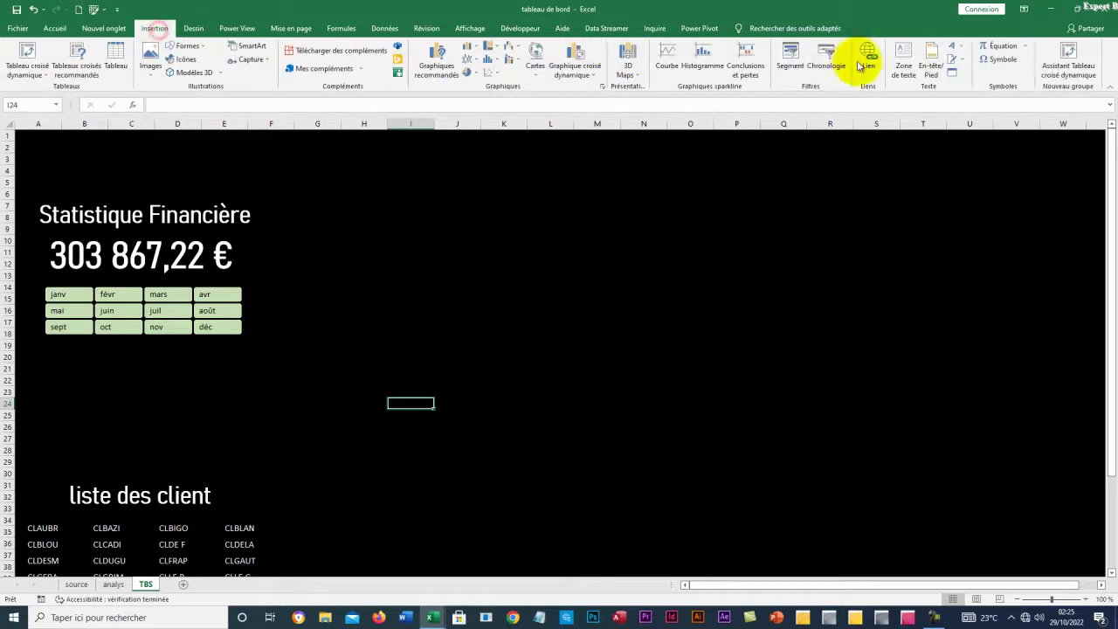
{"action": "left_click", "coordinate": [906, 77]}
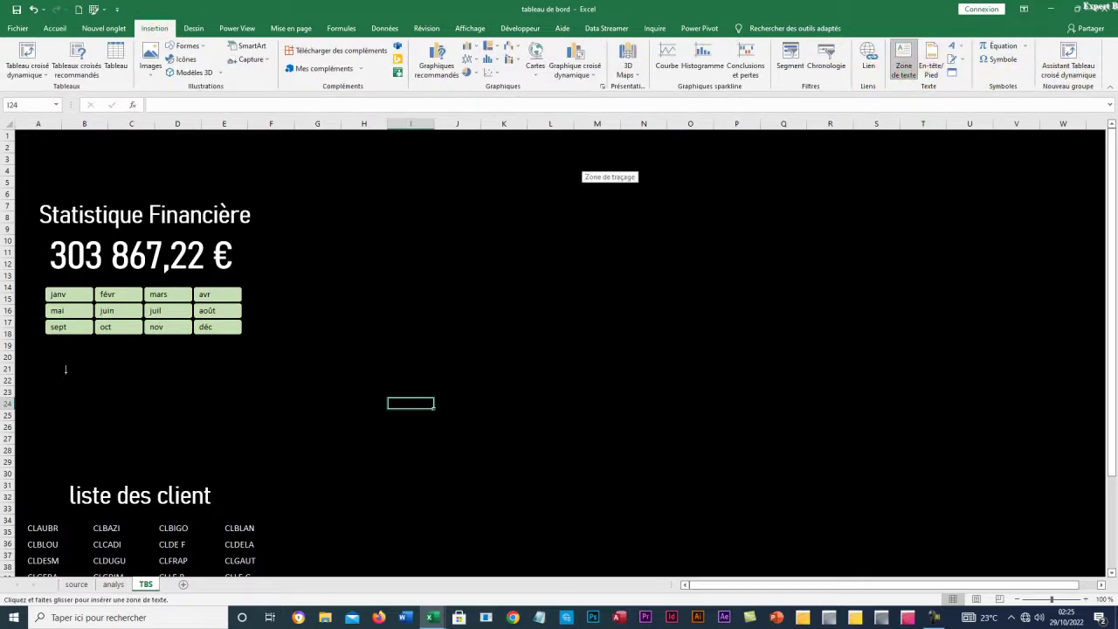
{"action": "left_click_drag", "start_coordinate": [53, 370], "coordinate": [129, 391]}
{"action": "left_click", "coordinate": [99, 375]}
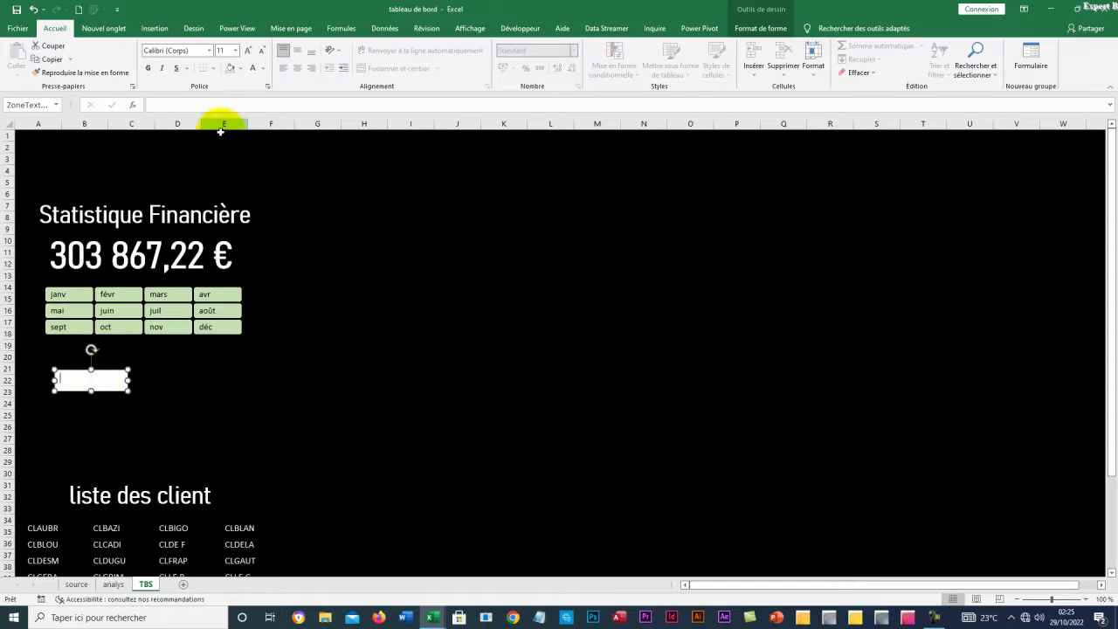
Link the new text box to the Application label with the formula =analys!N6
{"action": "left_click", "coordinate": [201, 104]}
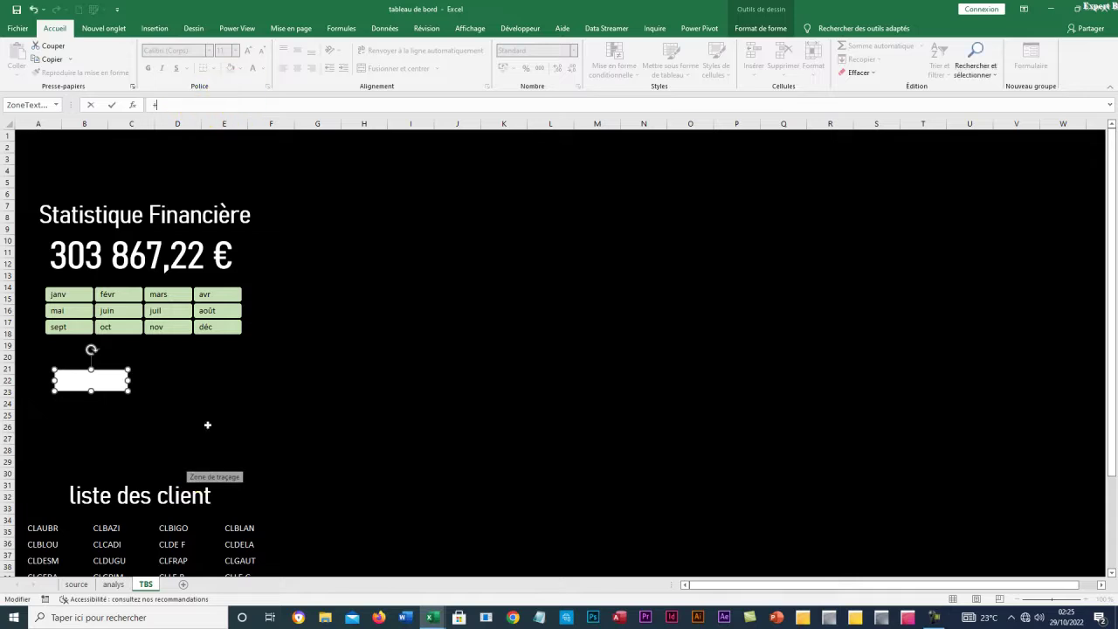
{"action": "left_click", "coordinate": [113, 585]}
{"action": "left_click", "coordinate": [755, 194]}
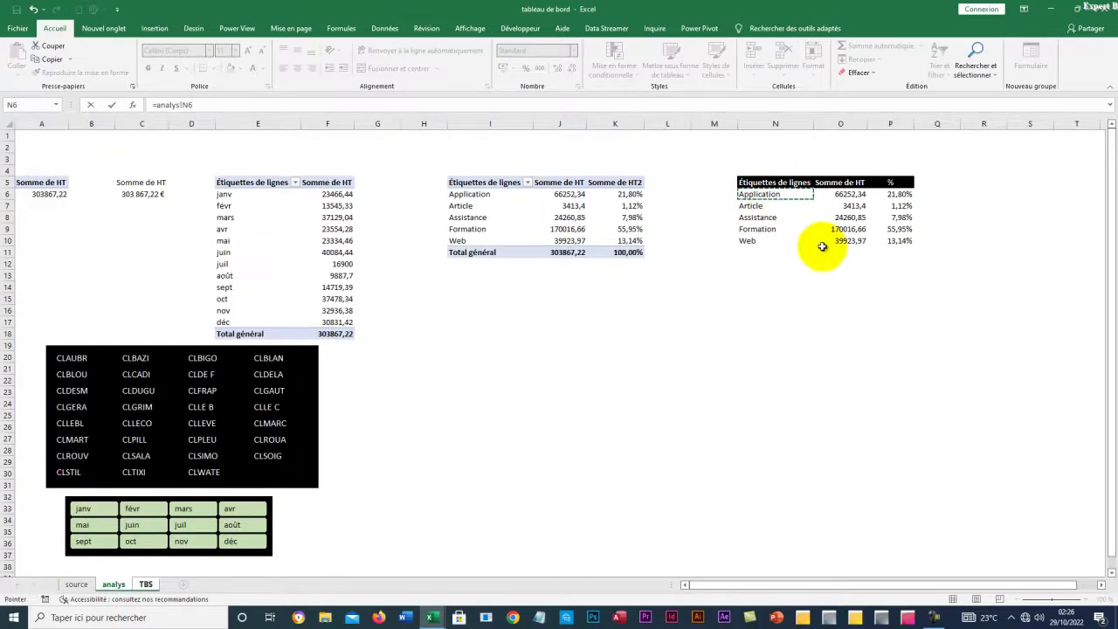
{"action": "key", "text": "Return"}
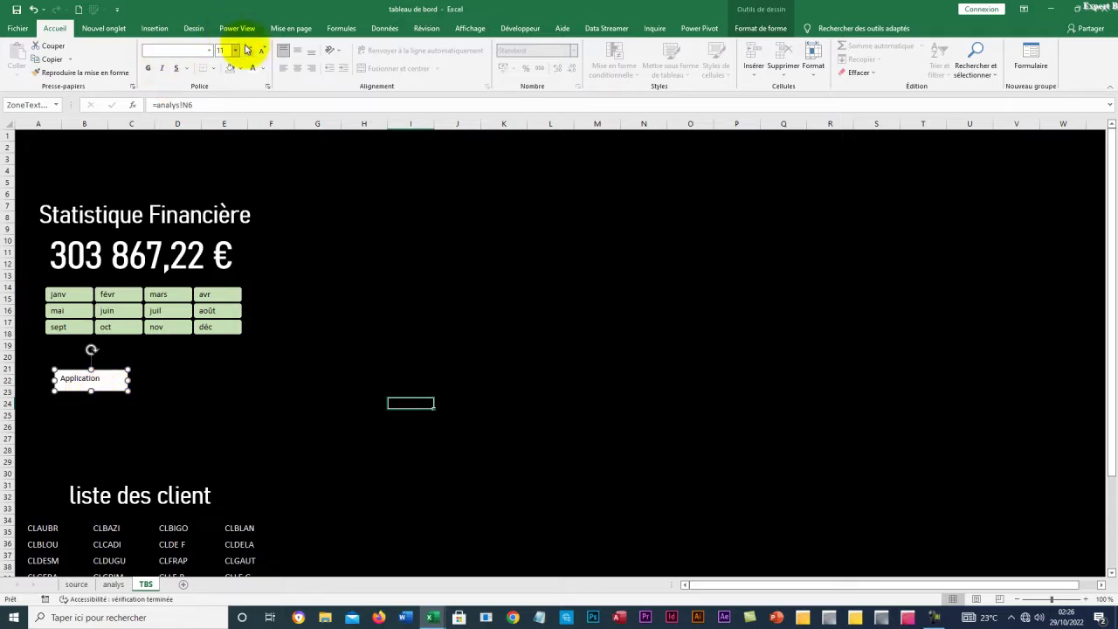
Increase the Application text box's font size to 14 and stack three copies of the box directly beneath it
{"action": "left_click", "coordinate": [249, 50]}
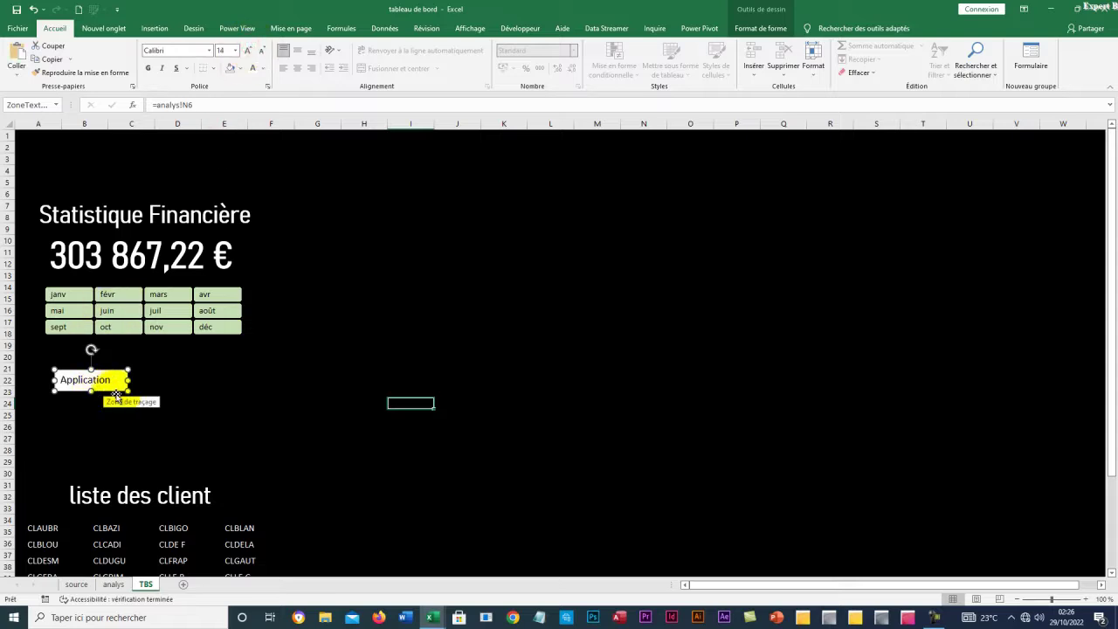
{"action": "left_click_drag", "start_coordinate": [118, 399], "coordinate": [90, 442]}
{"action": "mouse_move", "coordinate": [85, 406]}
{"action": "left_mouse_down"}
{"action": "mouse_move", "coordinate": [87, 435]}
{"action": "mouse_move", "coordinate": [85, 422]}
{"action": "left_mouse_up"}
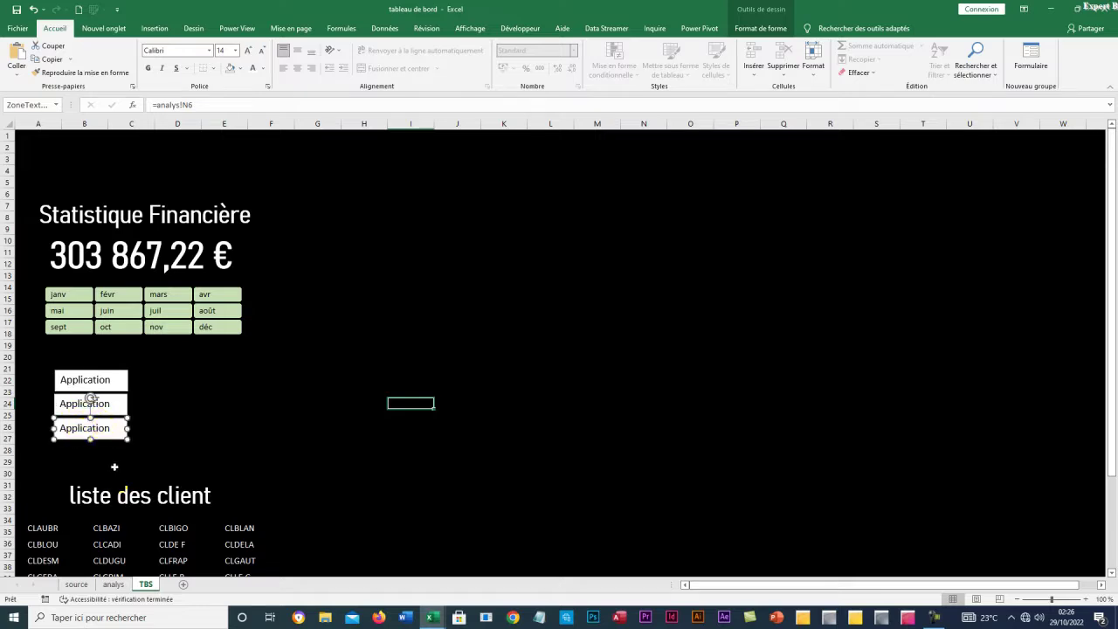
{"action": "mouse_move", "coordinate": [113, 465]}
{"action": "left_mouse_down"}
{"action": "mouse_move", "coordinate": [92, 447]}
{"action": "mouse_move", "coordinate": [84, 457]}
{"action": "mouse_move", "coordinate": [99, 459]}
{"action": "left_mouse_up"}
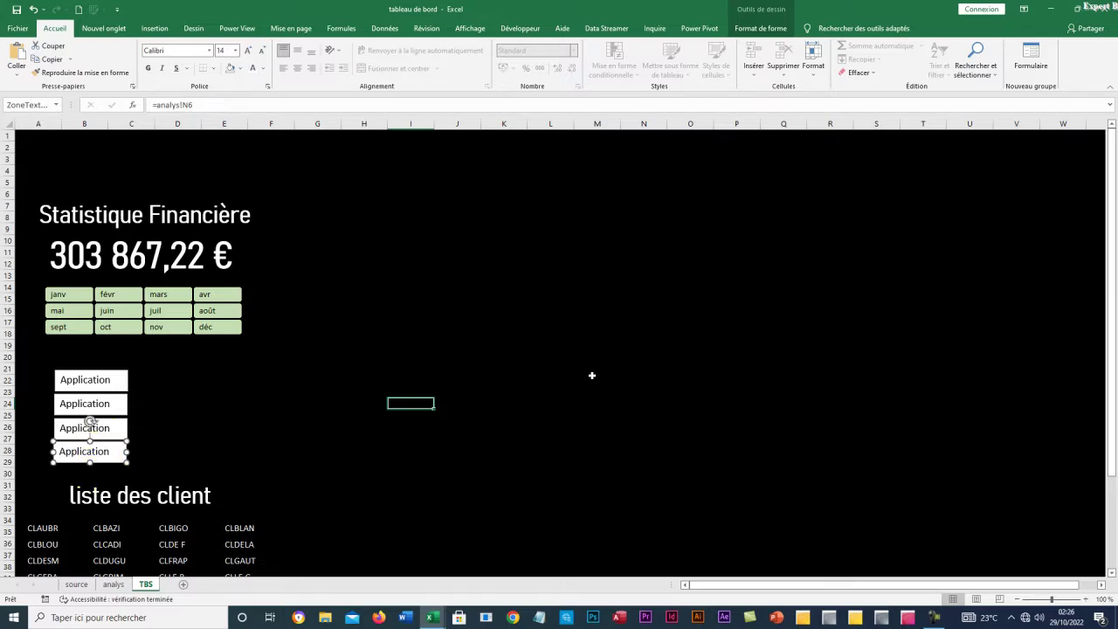
Move the client slicer down to start at row 39 and its "liste des client" title down to just above it
{"action": "left_click", "coordinate": [113, 584]}
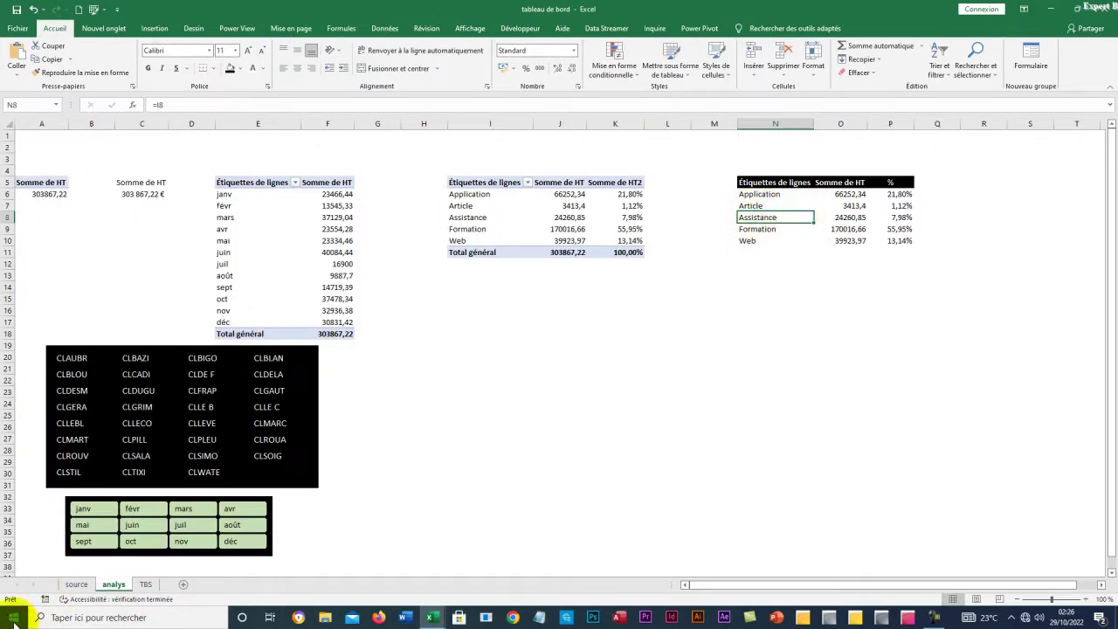
{"action": "left_click", "coordinate": [145, 584]}
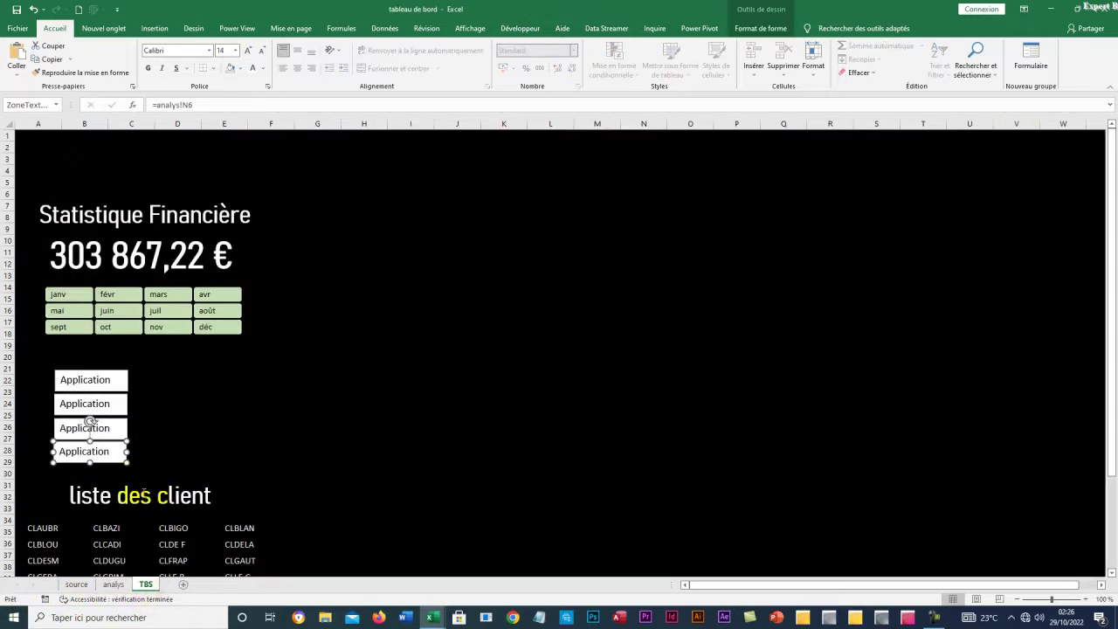
{"action": "scroll", "coordinate": [192, 402], "scroll_direction": "down", "scroll_amount": 5}
{"action": "left_click", "coordinate": [149, 328]}
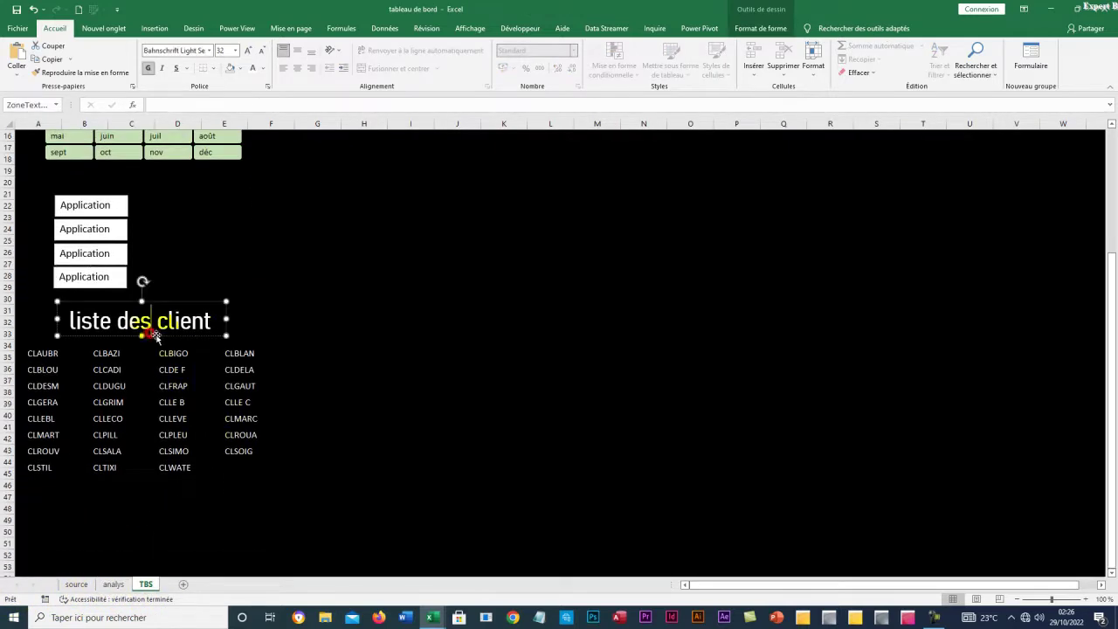
{"action": "left_click", "coordinate": [176, 367]}
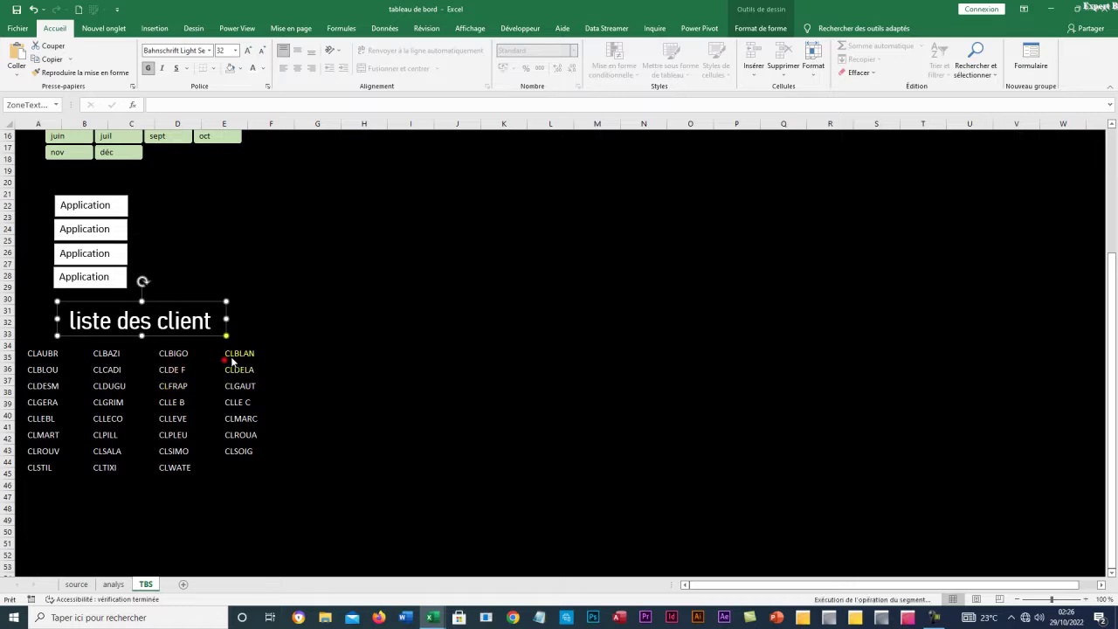
{"action": "left_click", "coordinate": [261, 345]}
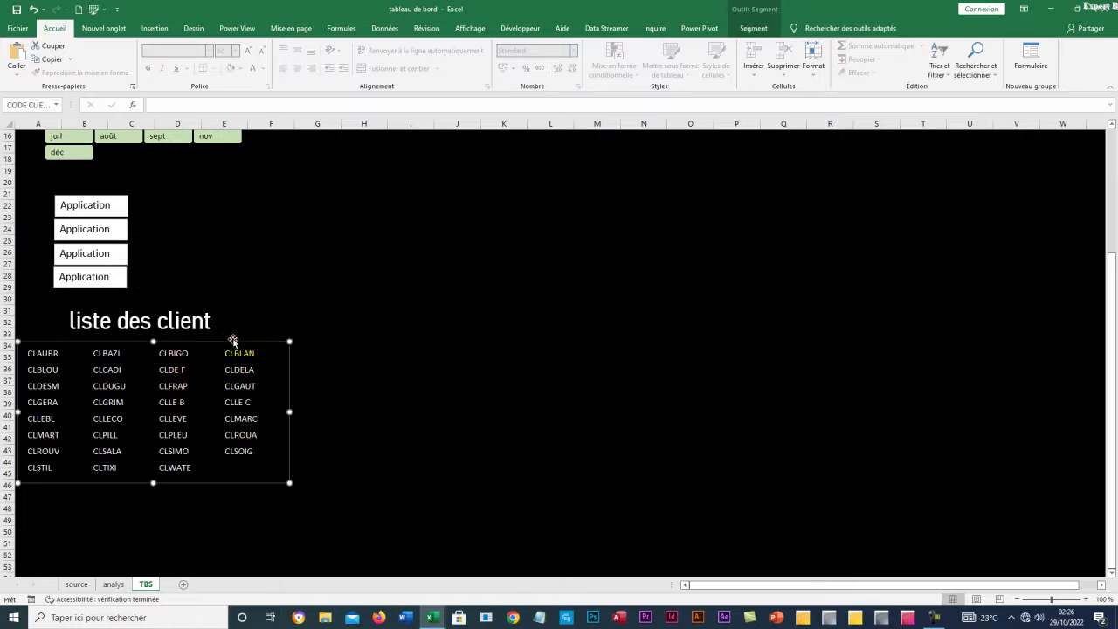
{"action": "left_click_drag", "start_coordinate": [232, 343], "coordinate": [236, 403]}
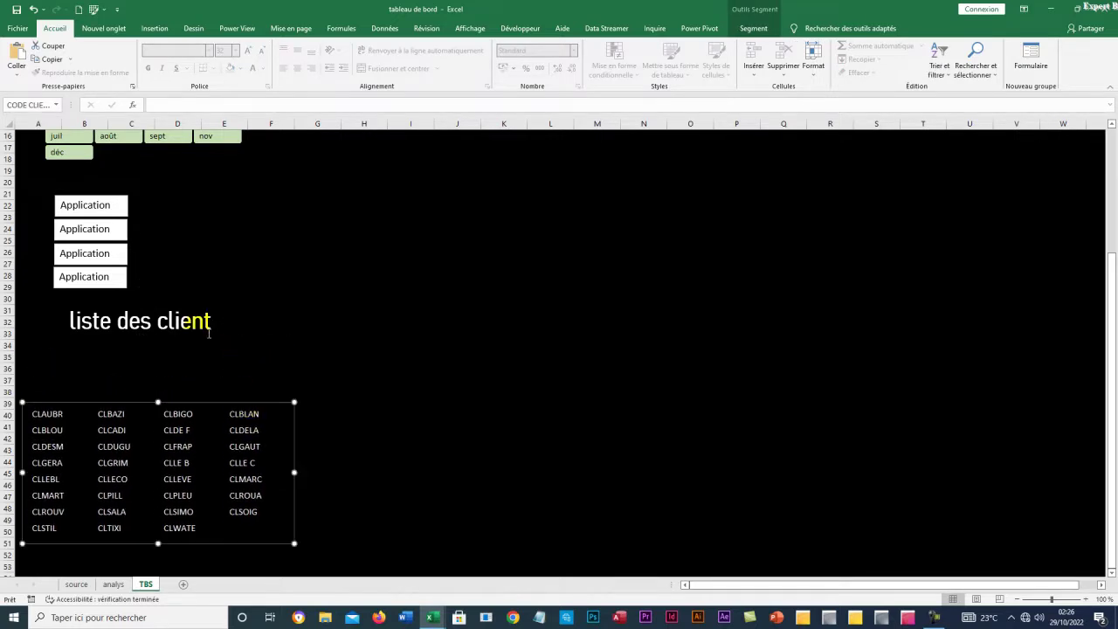
{"action": "left_click", "coordinate": [209, 327]}
{"action": "left_click_drag", "start_coordinate": [188, 336], "coordinate": [185, 388]}
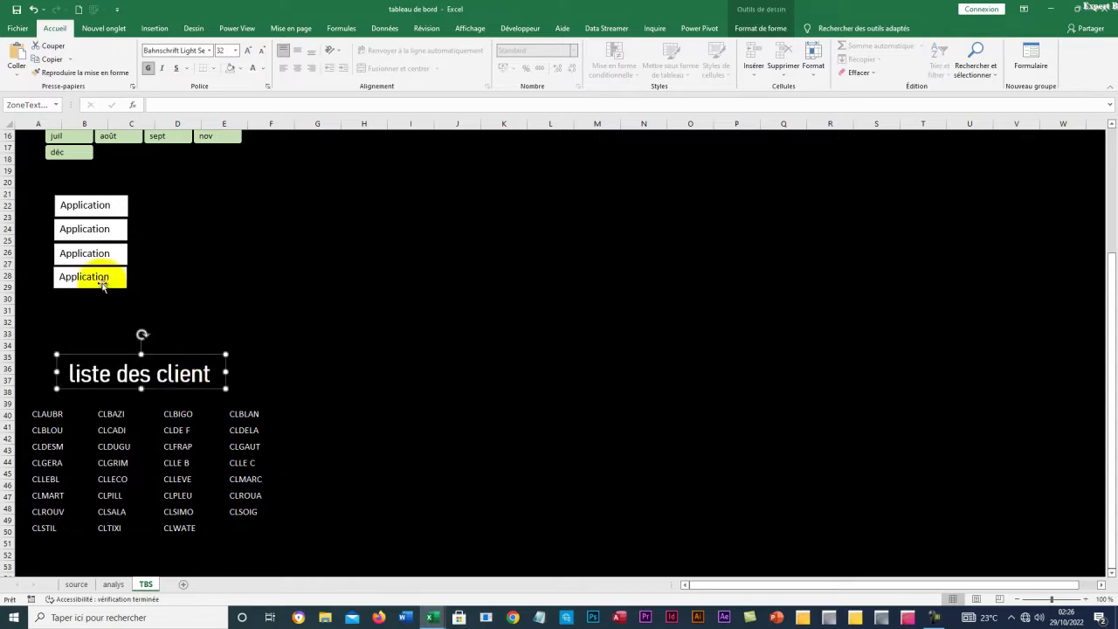
Duplicate the lowest Application text box and place the copy directly beneath it as the fifth box
{"action": "left_click", "coordinate": [102, 286]}
{"action": "key", "text": "ctrl+d"}
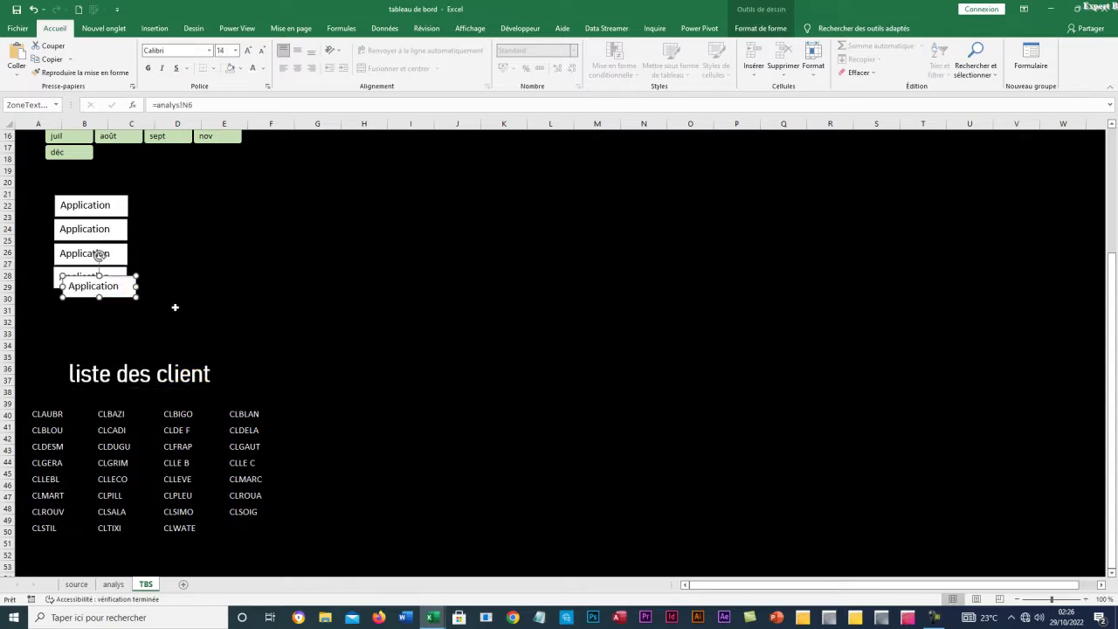
{"action": "mouse_move", "coordinate": [119, 298]}
{"action": "left_mouse_down"}
{"action": "mouse_move", "coordinate": [107, 318]}
{"action": "mouse_move", "coordinate": [105, 308]}
{"action": "left_mouse_up"}
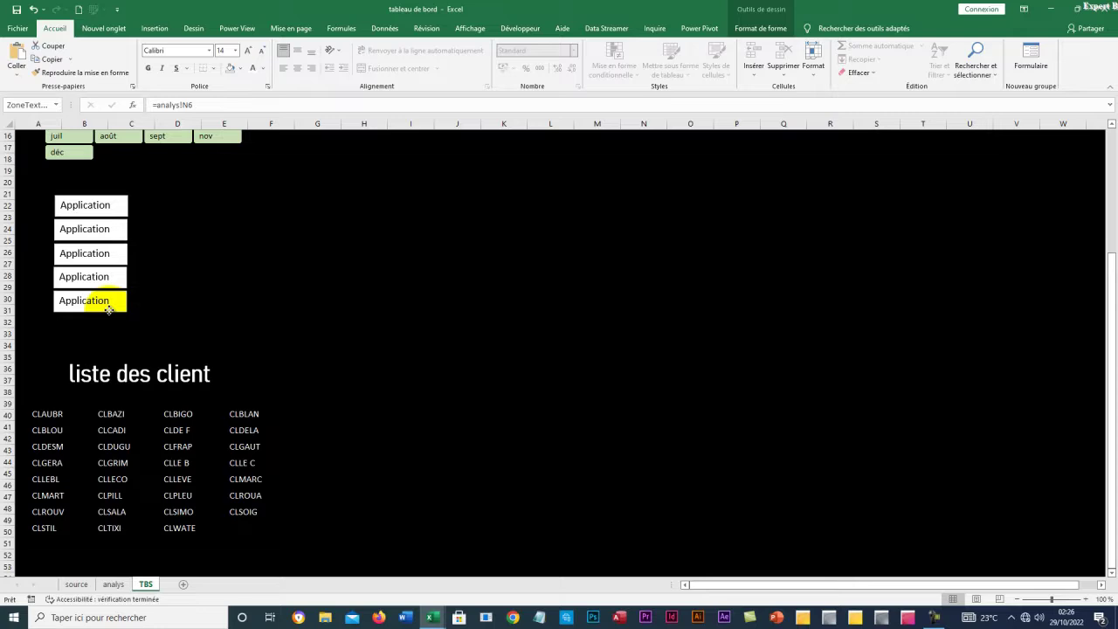
Select all five Application text boxes together and distribute them horizontally
{"action": "left_click_drag", "start_coordinate": [108, 310], "coordinate": [109, 310]}
{"action": "left_click", "coordinate": [105, 206], "text": "ctrl"}
{"action": "left_click", "coordinate": [102, 228], "text": "ctrl"}
{"action": "left_click", "coordinate": [100, 253], "text": "ctrl"}
{"action": "left_click", "coordinate": [101, 277], "text": "ctrl"}
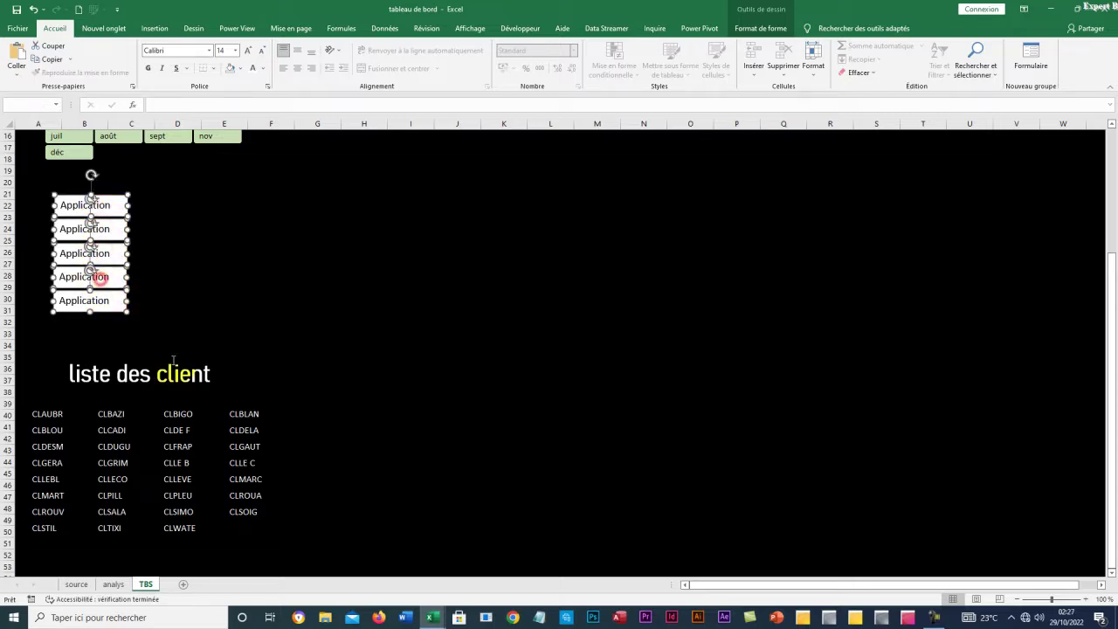
{"action": "left_click", "coordinate": [769, 29]}
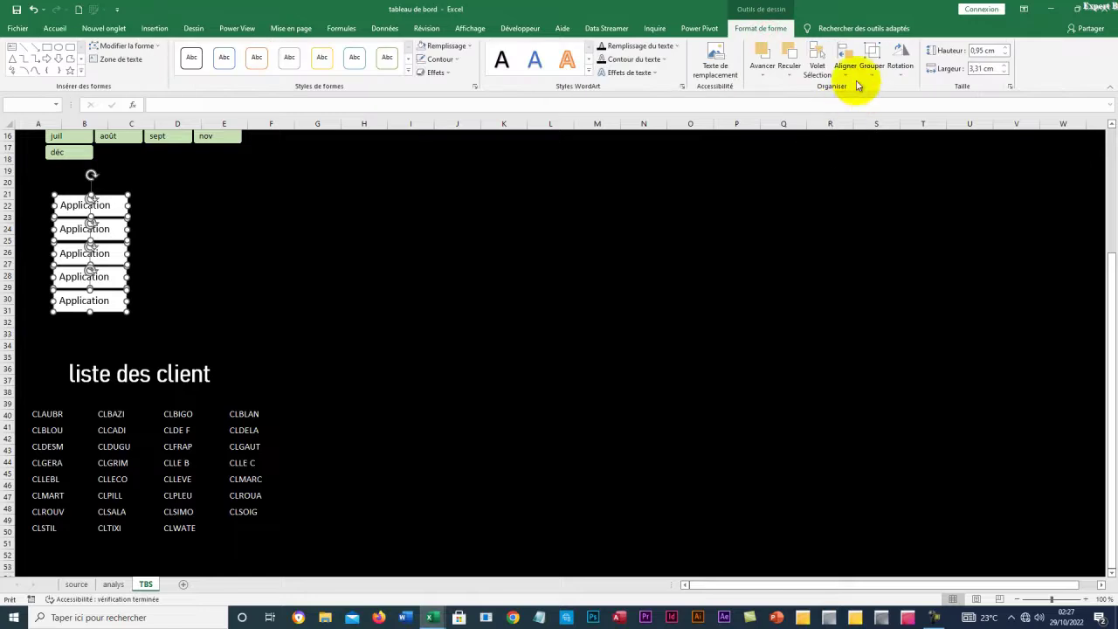
{"action": "left_click", "coordinate": [788, 72]}
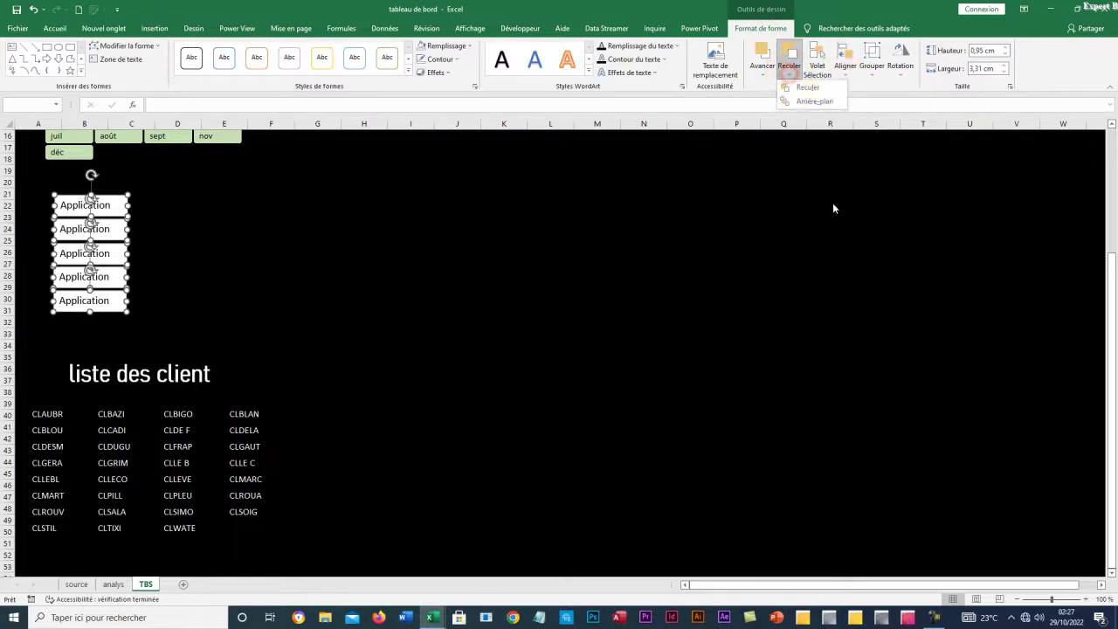
{"action": "left_click", "coordinate": [846, 171]}
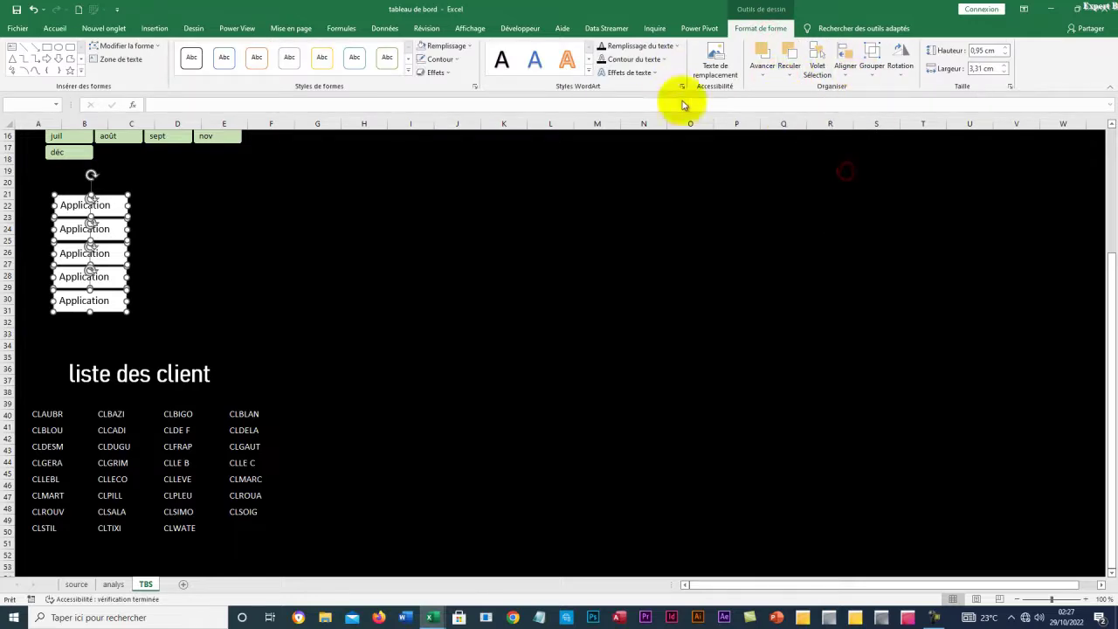
{"action": "left_click", "coordinate": [845, 70]}
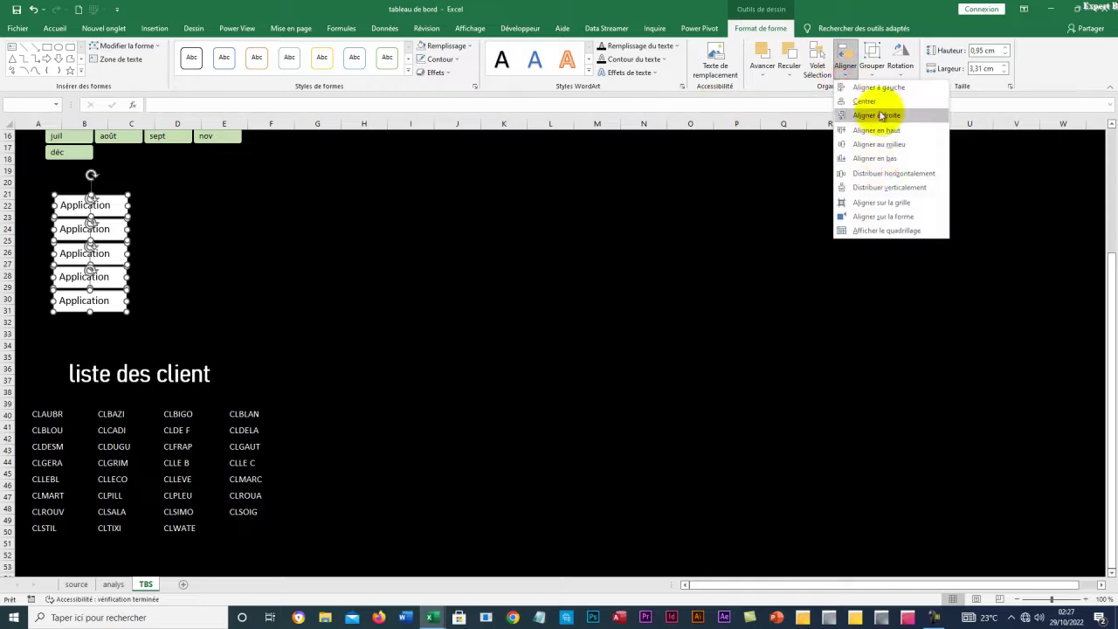
{"action": "left_click", "coordinate": [879, 174]}
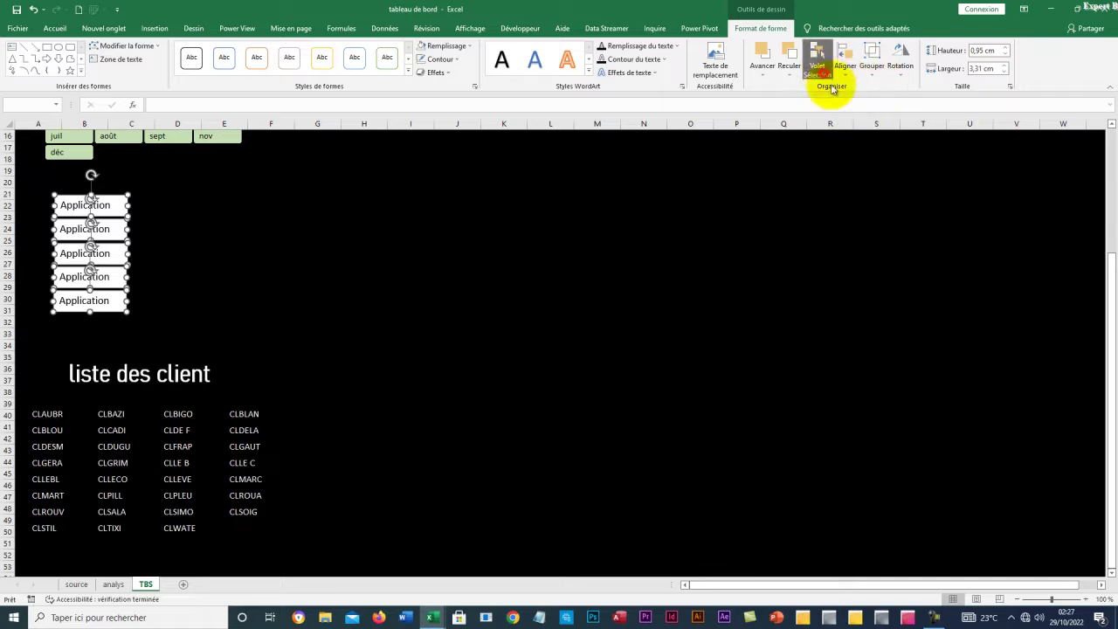
{"action": "left_click", "coordinate": [817, 66]}
{"action": "left_click", "coordinate": [789, 74]}
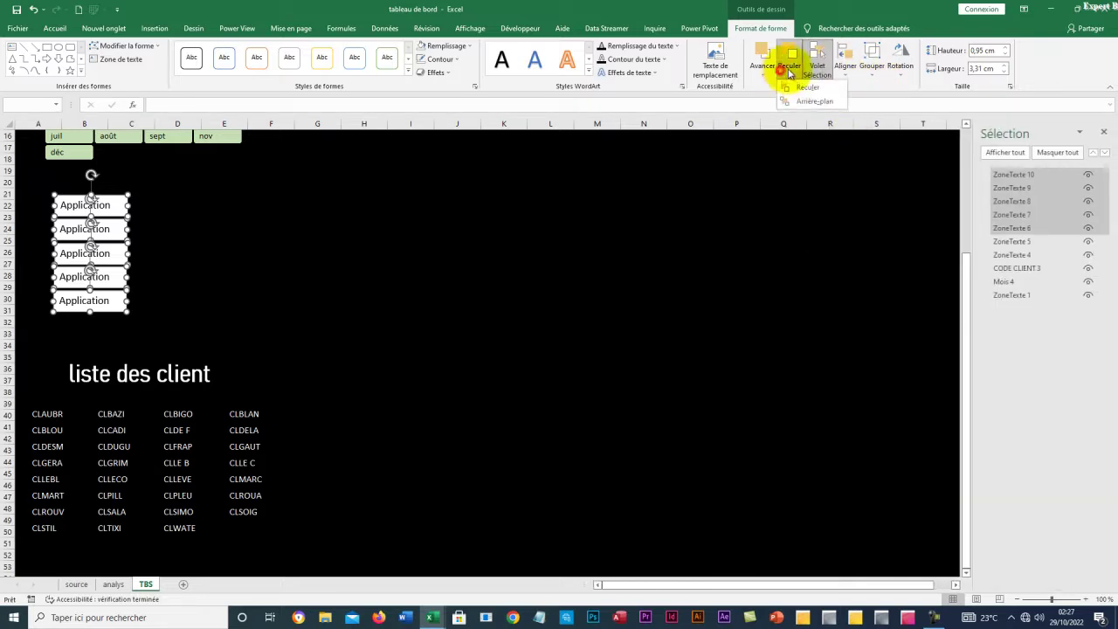
{"action": "left_click", "coordinate": [1103, 132]}
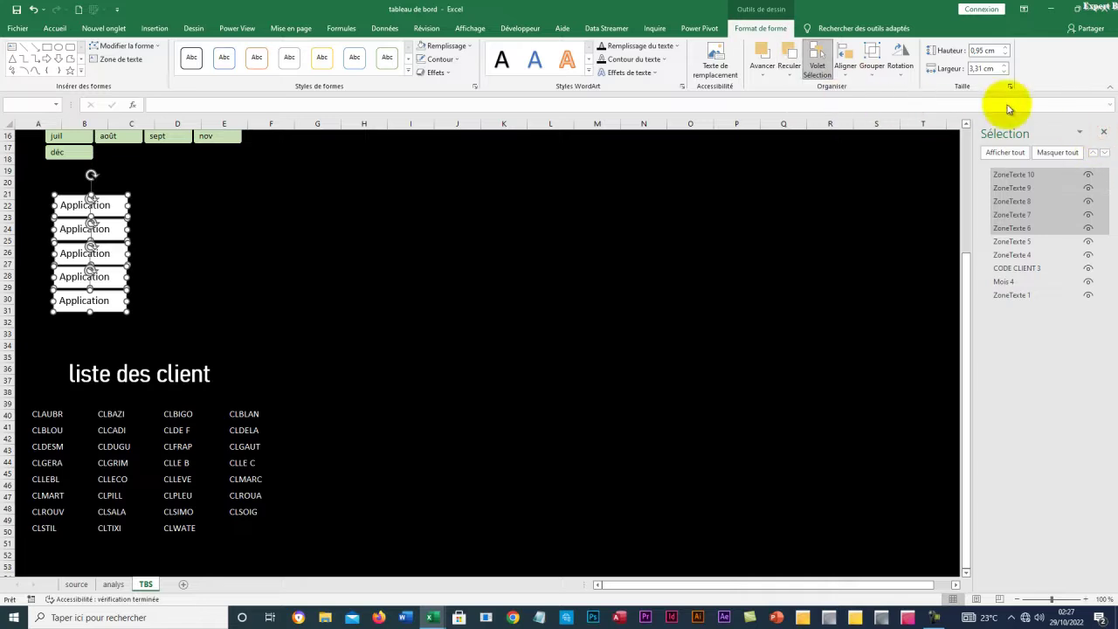
{"action": "left_click", "coordinate": [1105, 130]}
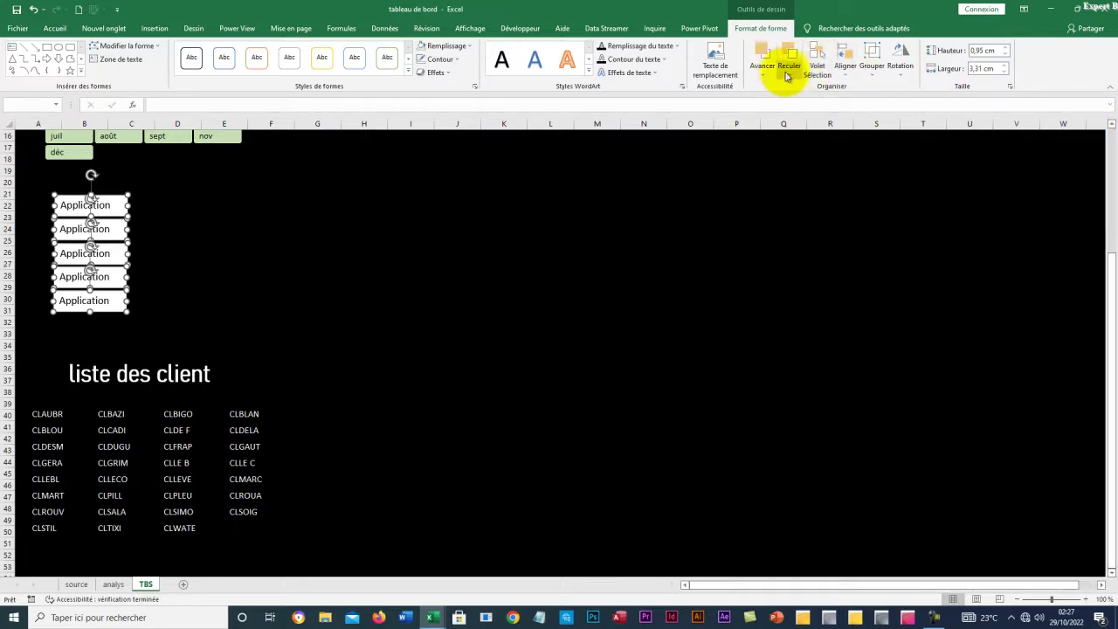
{"action": "left_click", "coordinate": [790, 74]}
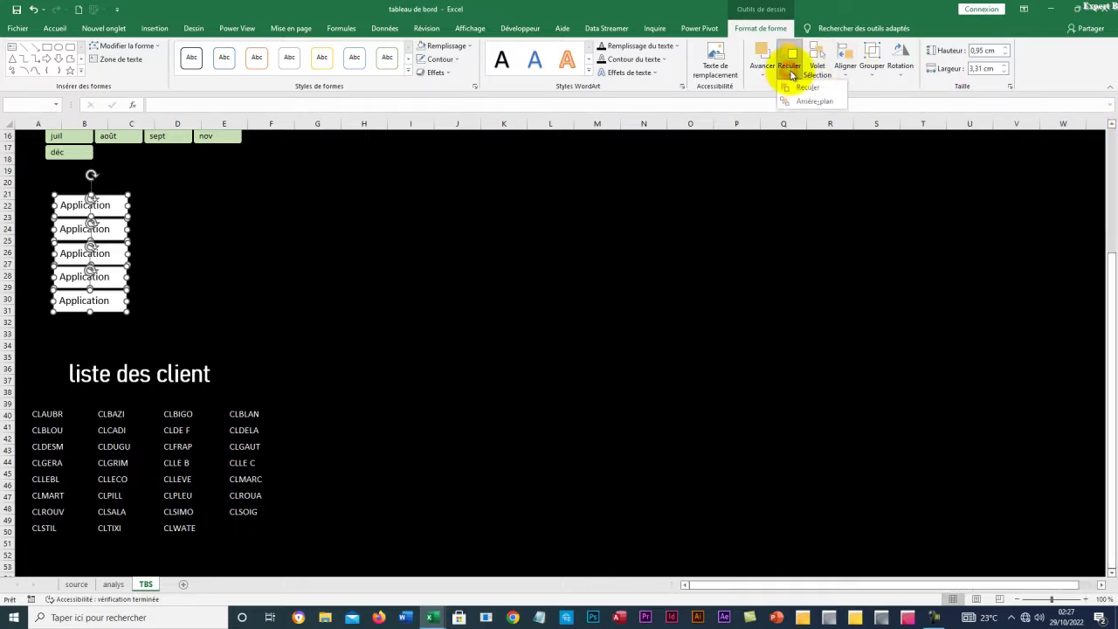
Align the five selected Application text boxes on their horizontal centres
{"action": "left_click", "coordinate": [844, 63]}
{"action": "left_click", "coordinate": [844, 63]}
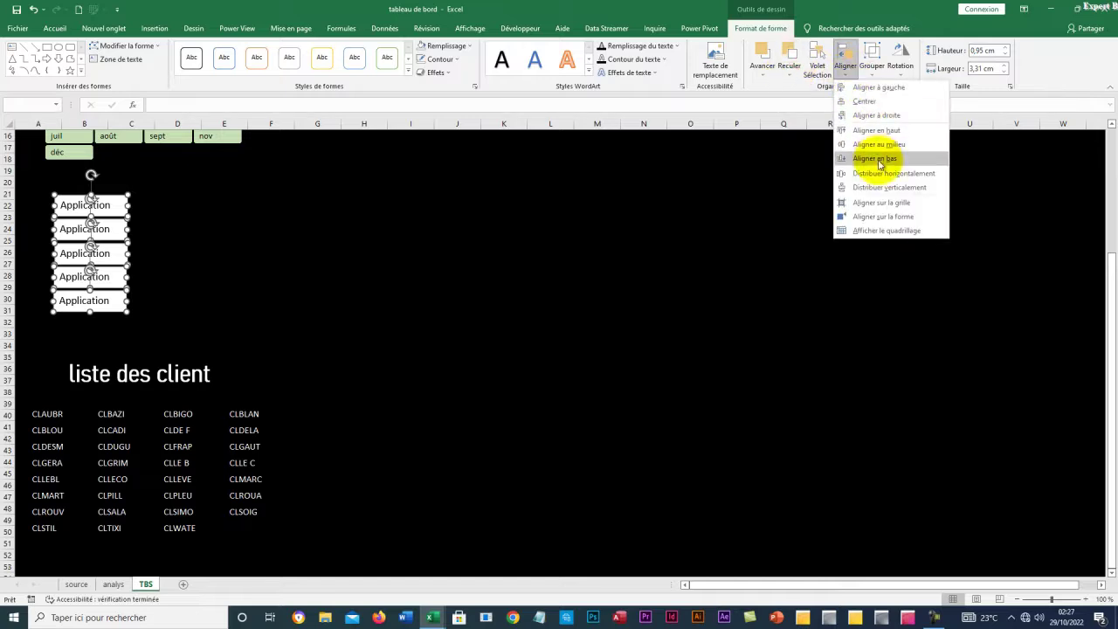
{"action": "left_click", "coordinate": [869, 104]}
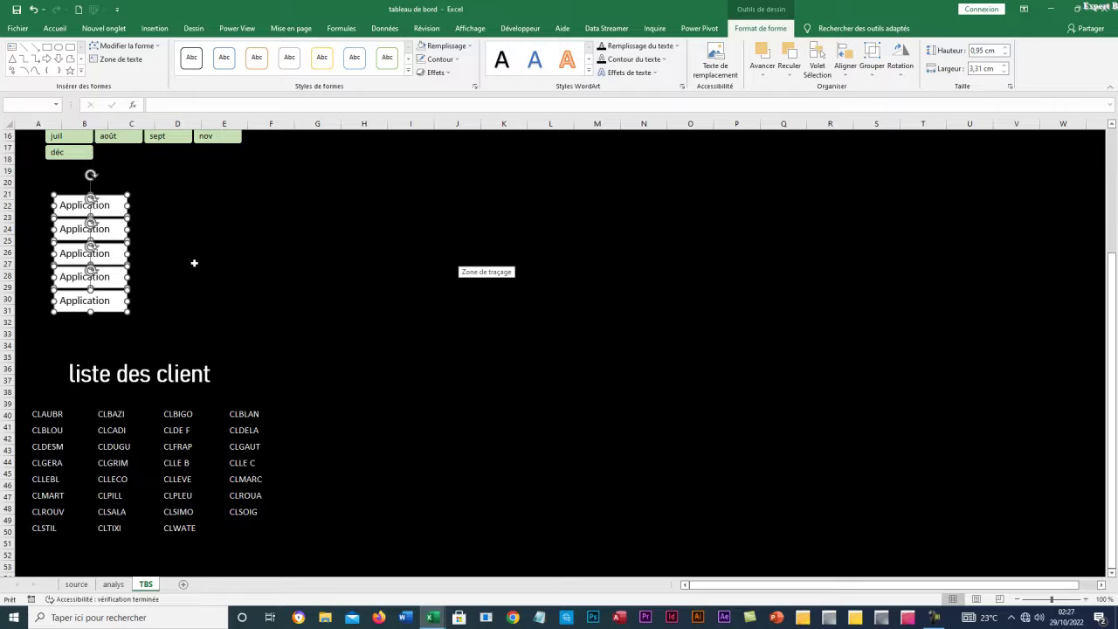
Center the text of the five Application boxes and make it bold in the Bahnschrift Light SemiCondensed font
{"action": "left_click", "coordinate": [54, 28]}
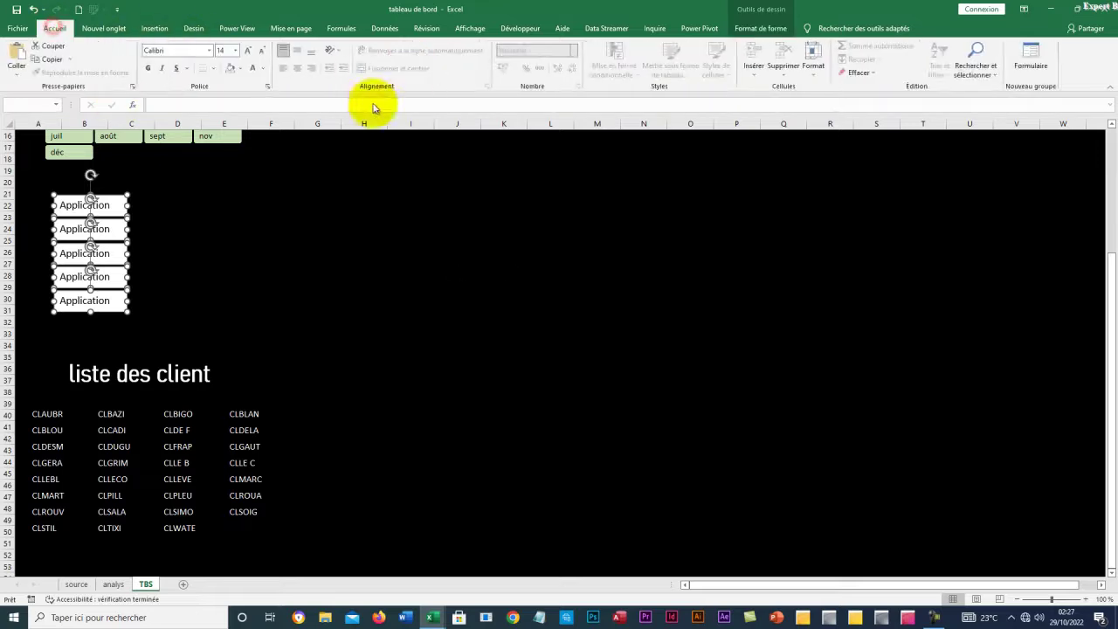
{"action": "left_click", "coordinate": [296, 68]}
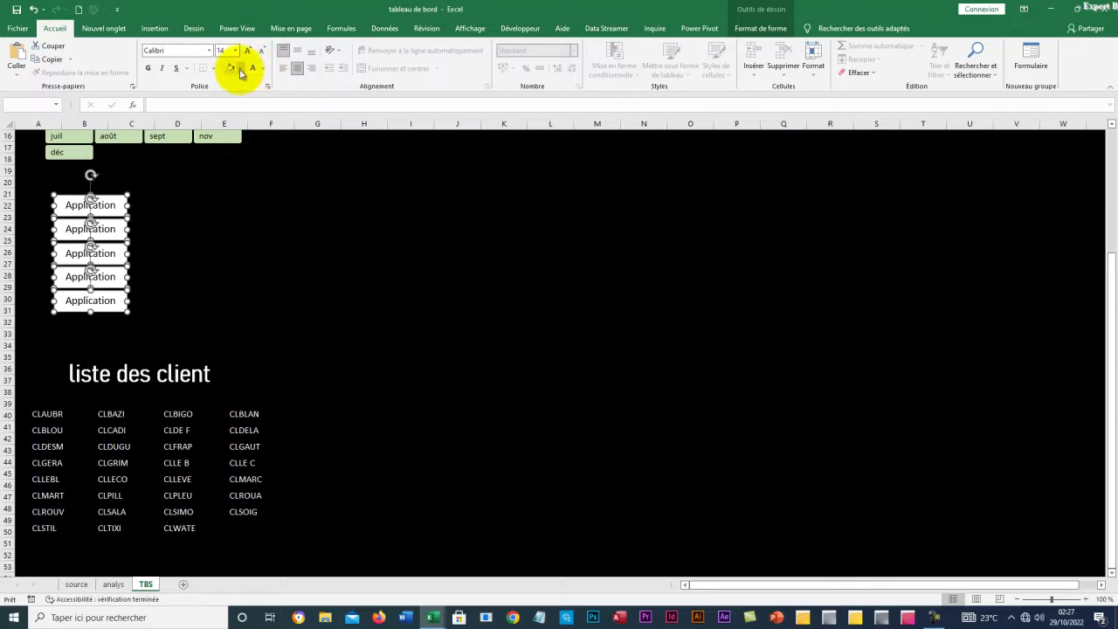
{"action": "left_click", "coordinate": [148, 69]}
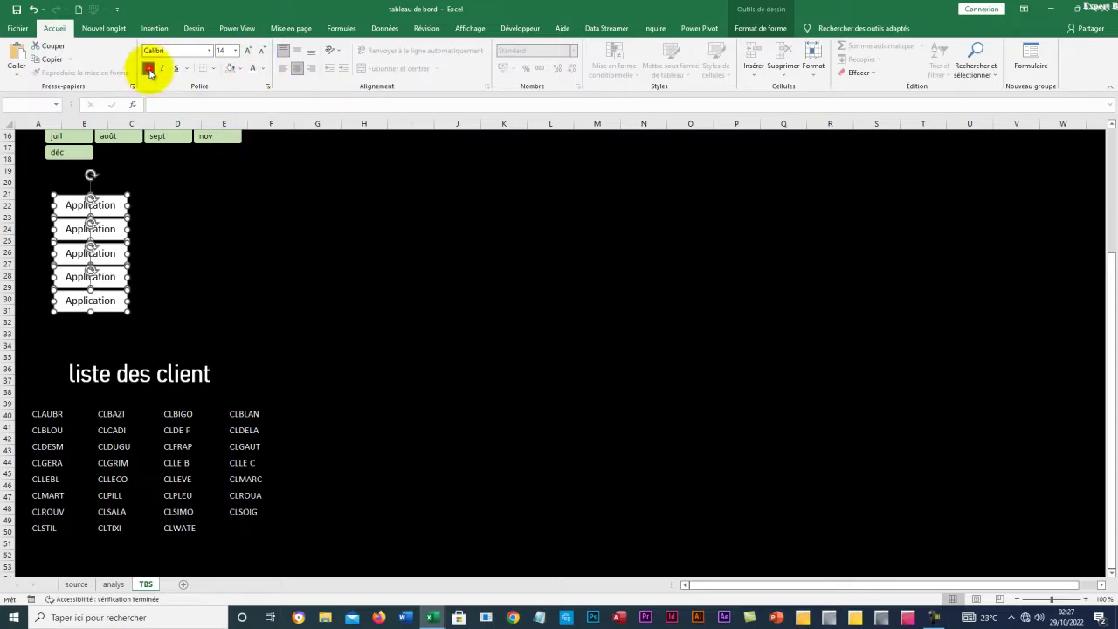
{"action": "left_click", "coordinate": [235, 51]}
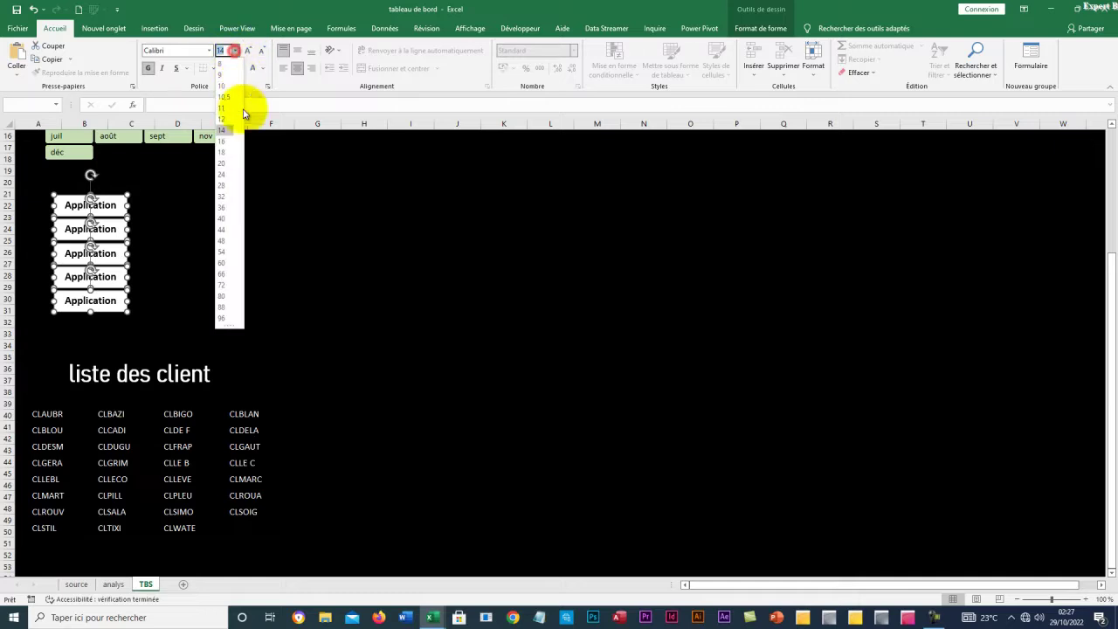
{"action": "left_click", "coordinate": [293, 146]}
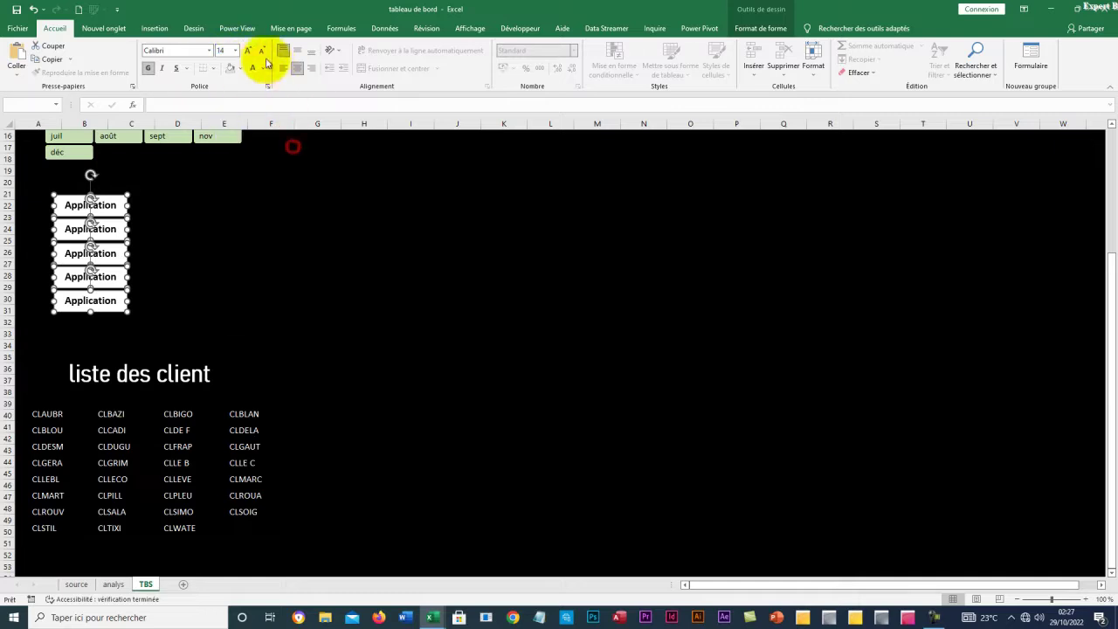
{"action": "left_click", "coordinate": [210, 51]}
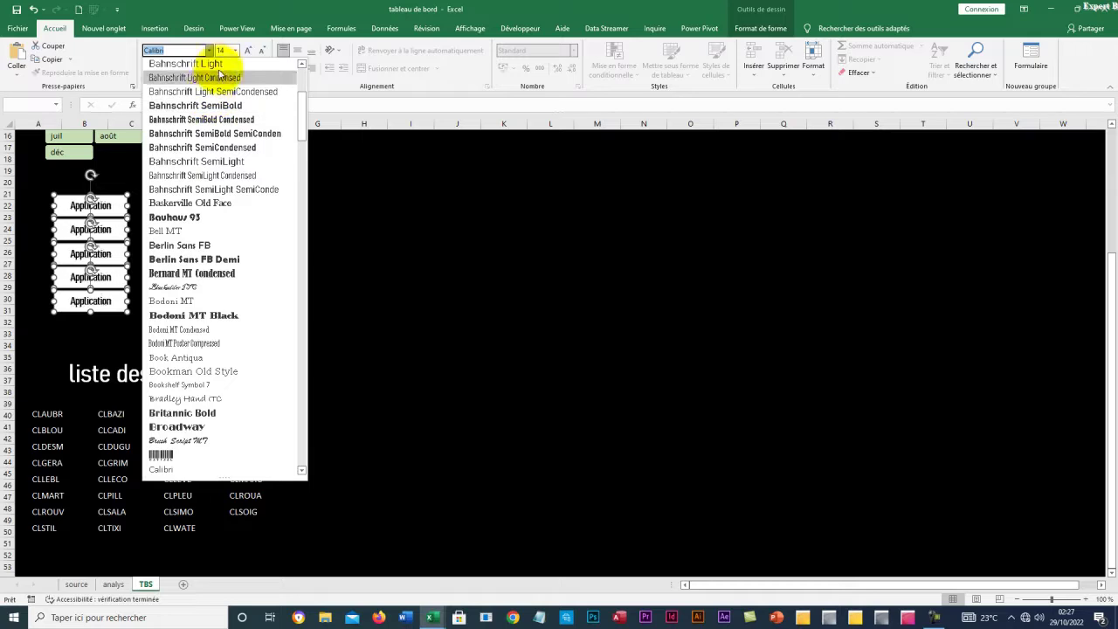
{"action": "scroll", "coordinate": [218, 83], "scroll_direction": "up", "scroll_amount": 5}
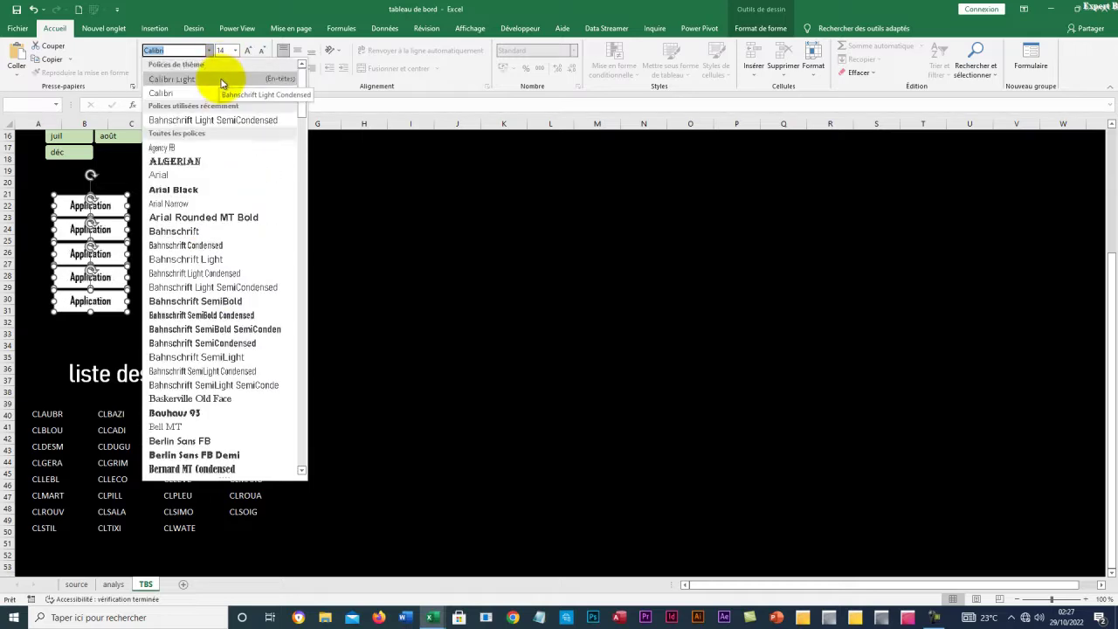
{"action": "left_click", "coordinate": [212, 120]}
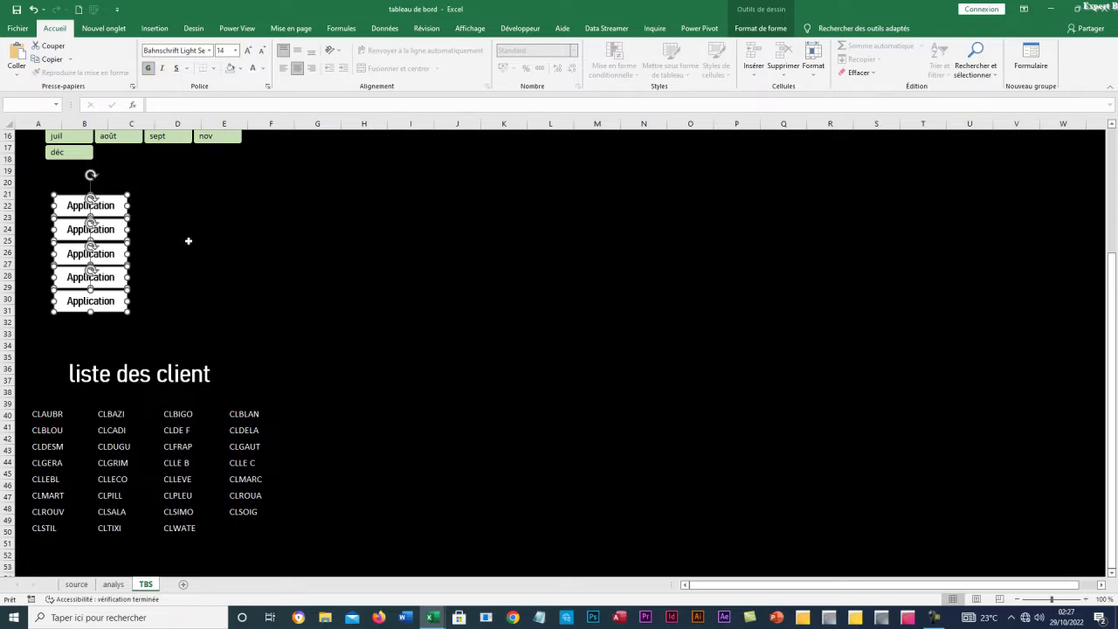
Copy the five Application text boxes into a second column directly beside the first, with matching rows
{"action": "key", "text": "Delete"}
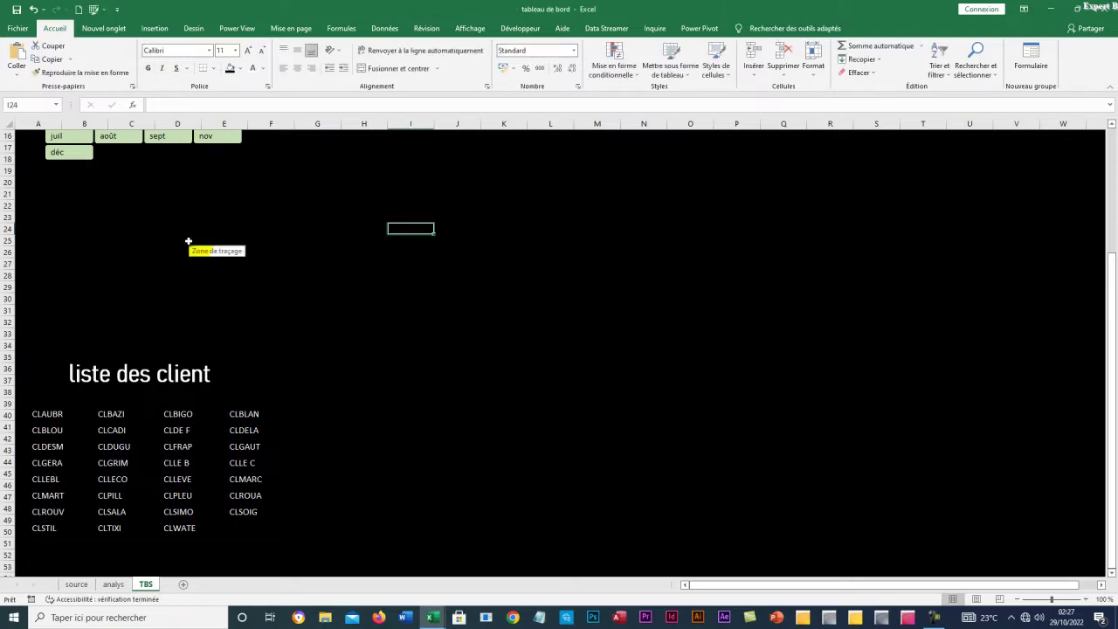
{"action": "left_click", "coordinate": [32, 10]}
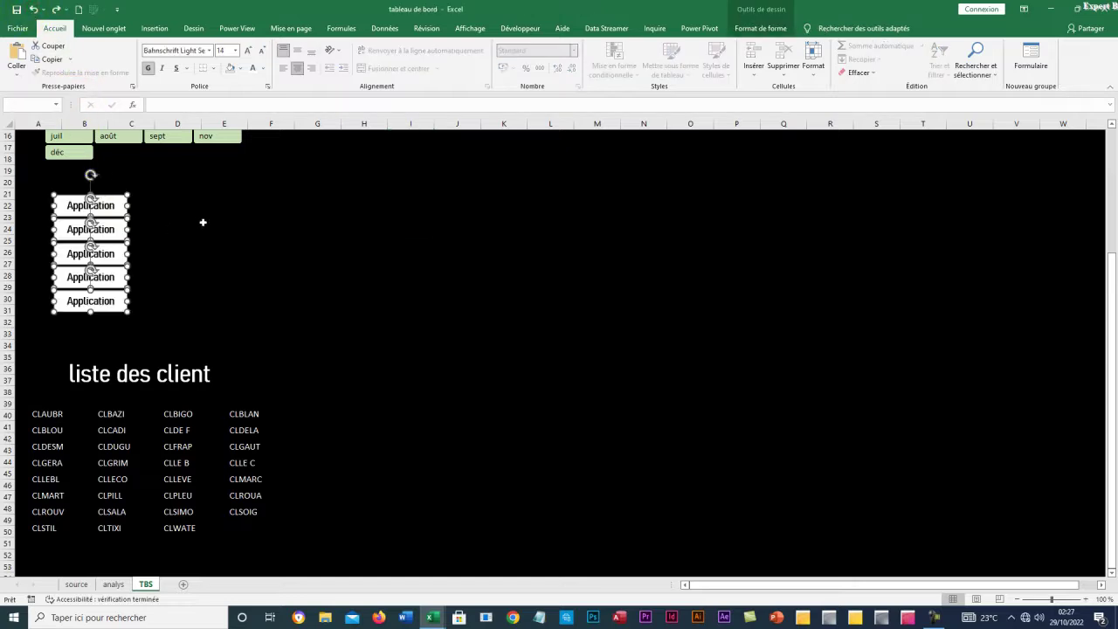
{"action": "left_click_drag", "start_coordinate": [91, 199], "coordinate": [156, 197]}
{"action": "left_click", "coordinate": [274, 225]}
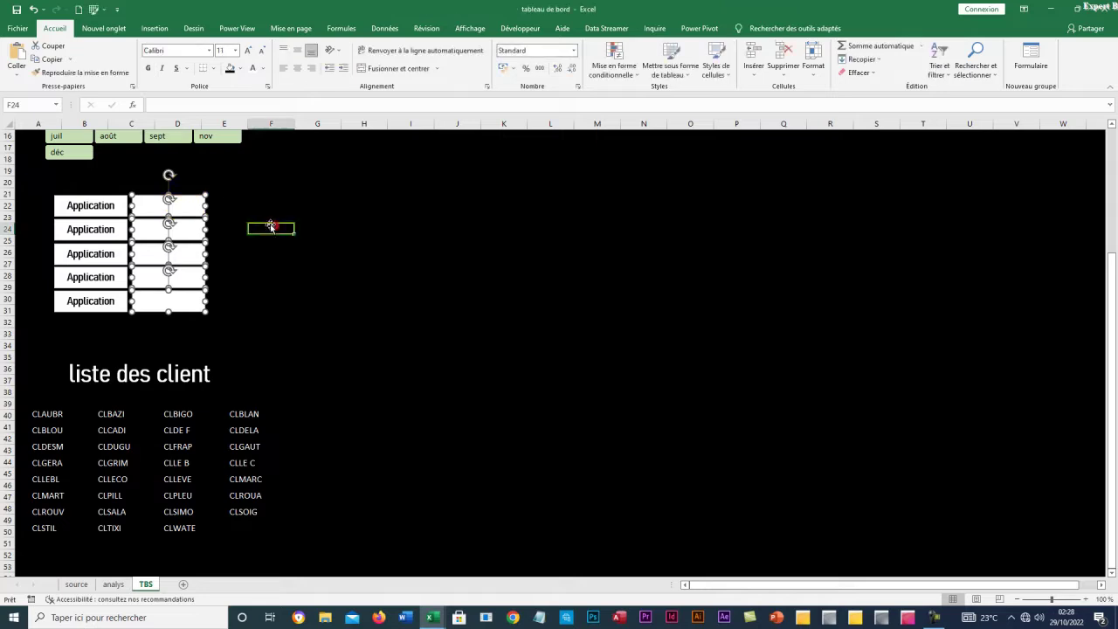
Link the top text box of the second column to cell W29 of the analys sheet
{"action": "left_click", "coordinate": [175, 206]}
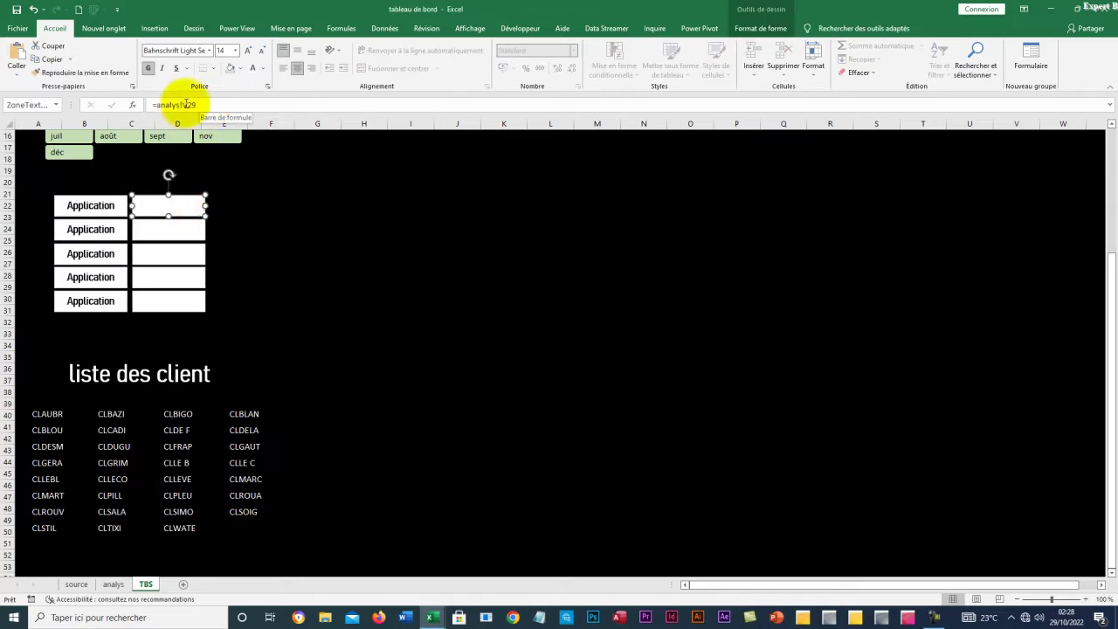
{"action": "left_click", "coordinate": [184, 104]}
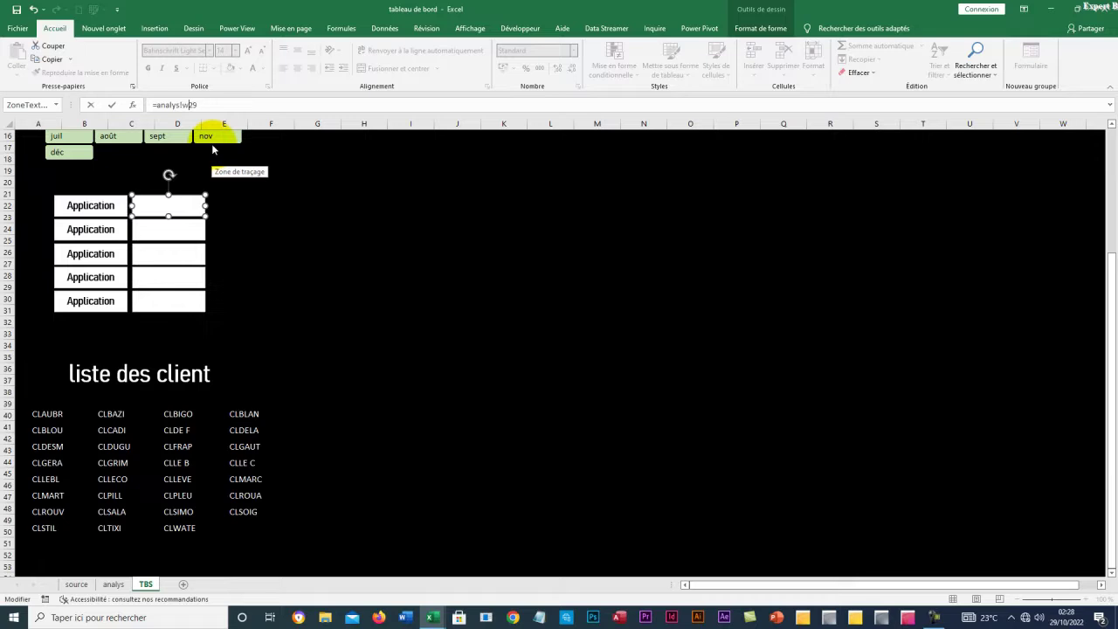
{"action": "type", "text": "w"}
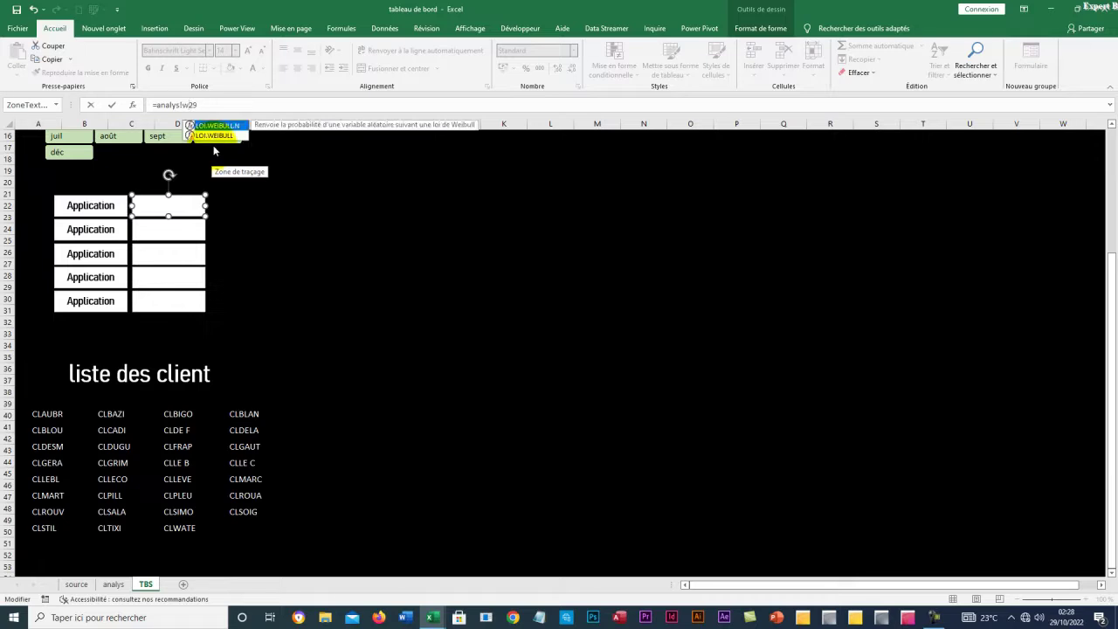
{"action": "left_click", "coordinate": [335, 204]}
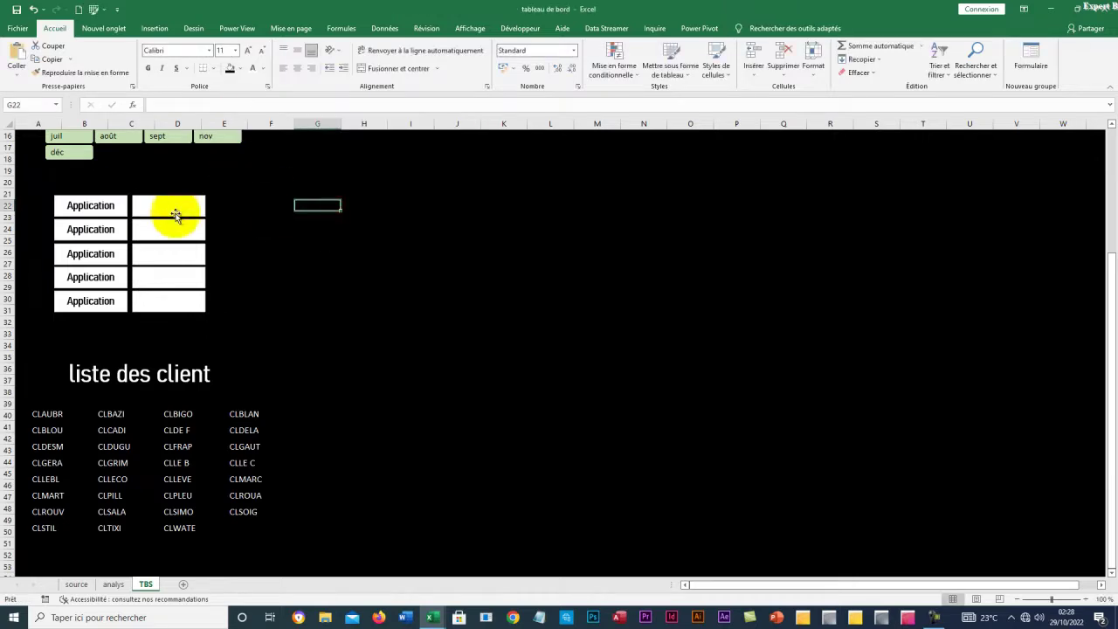
Set the font colour of the second column's top text box to automatic black
{"action": "left_click", "coordinate": [175, 205]}
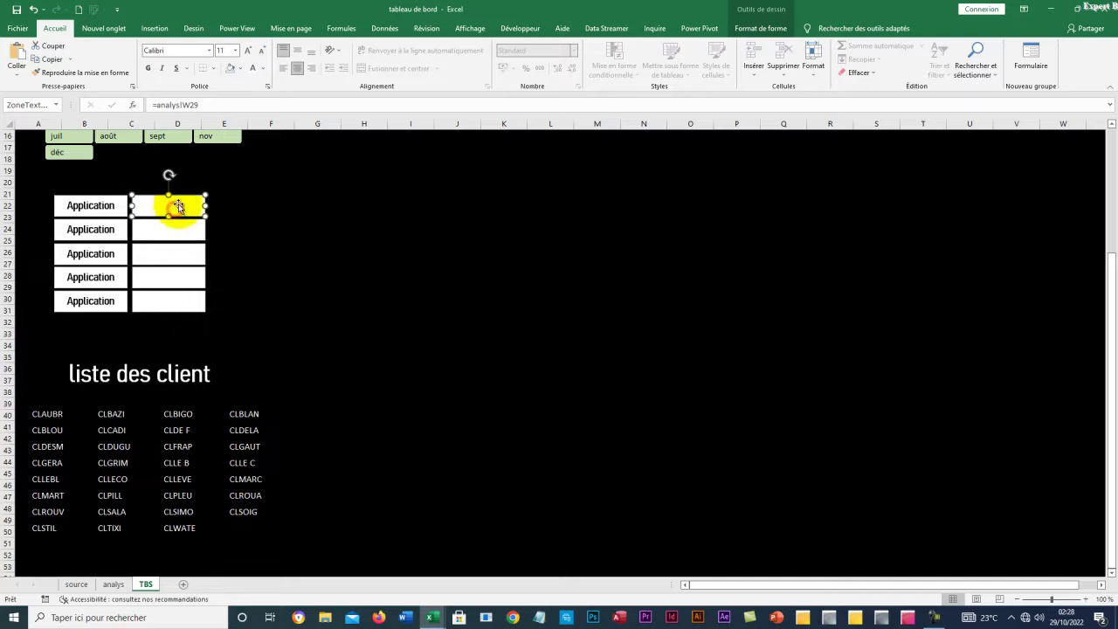
{"action": "left_click", "coordinate": [263, 69]}
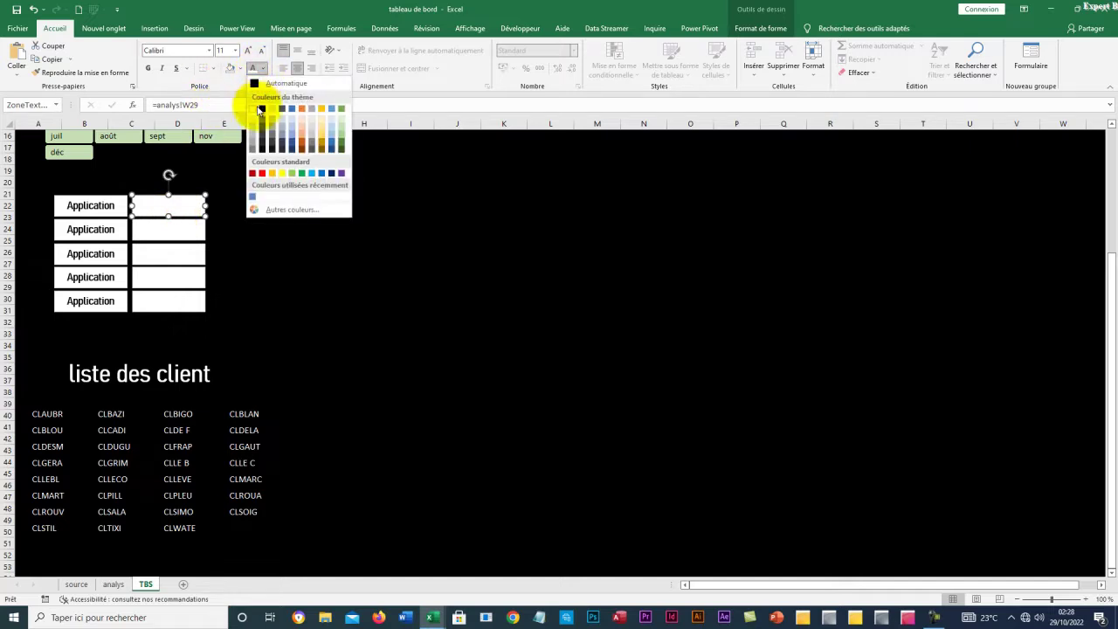
{"action": "left_click", "coordinate": [255, 84]}
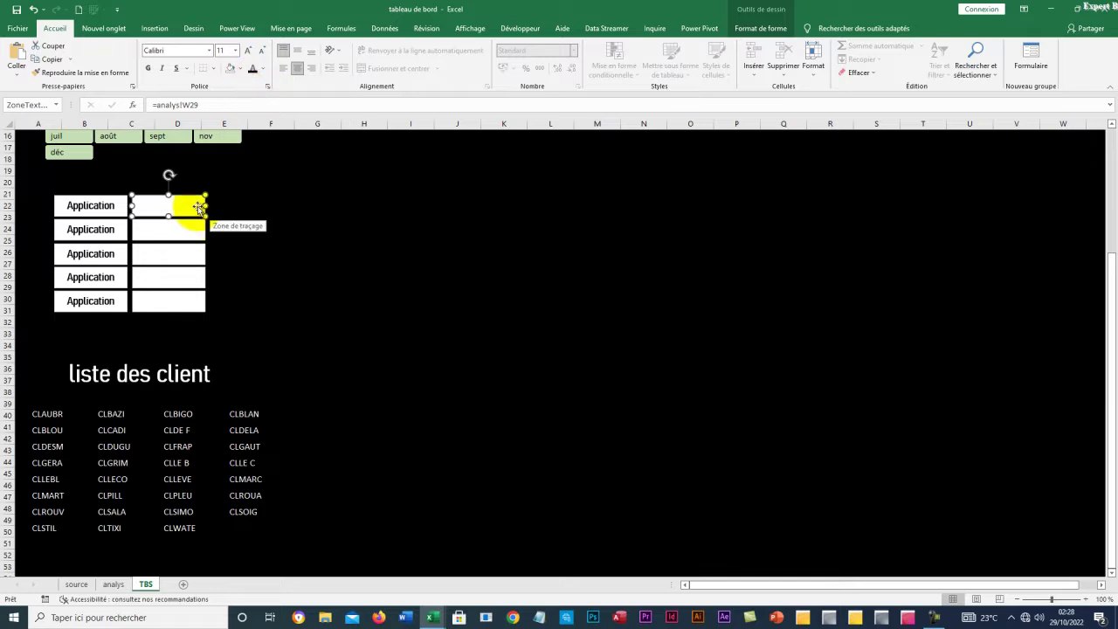
Check the cell references of the type summary table on the analys sheet and return to the TBS sheet
{"action": "left_click", "coordinate": [114, 584]}
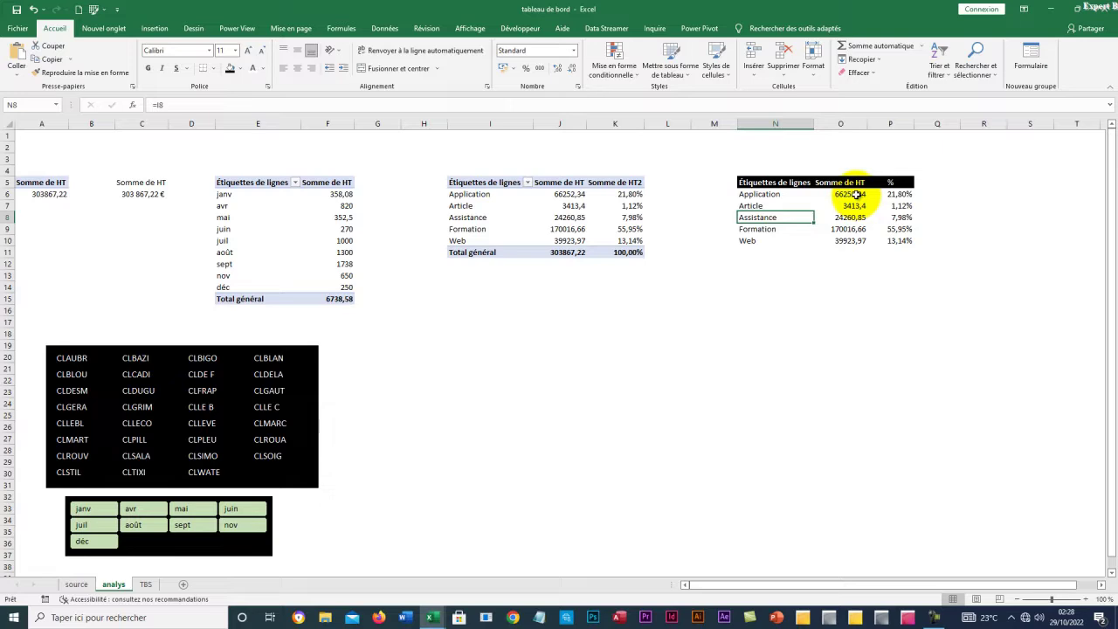
{"action": "left_click", "coordinate": [758, 218]}
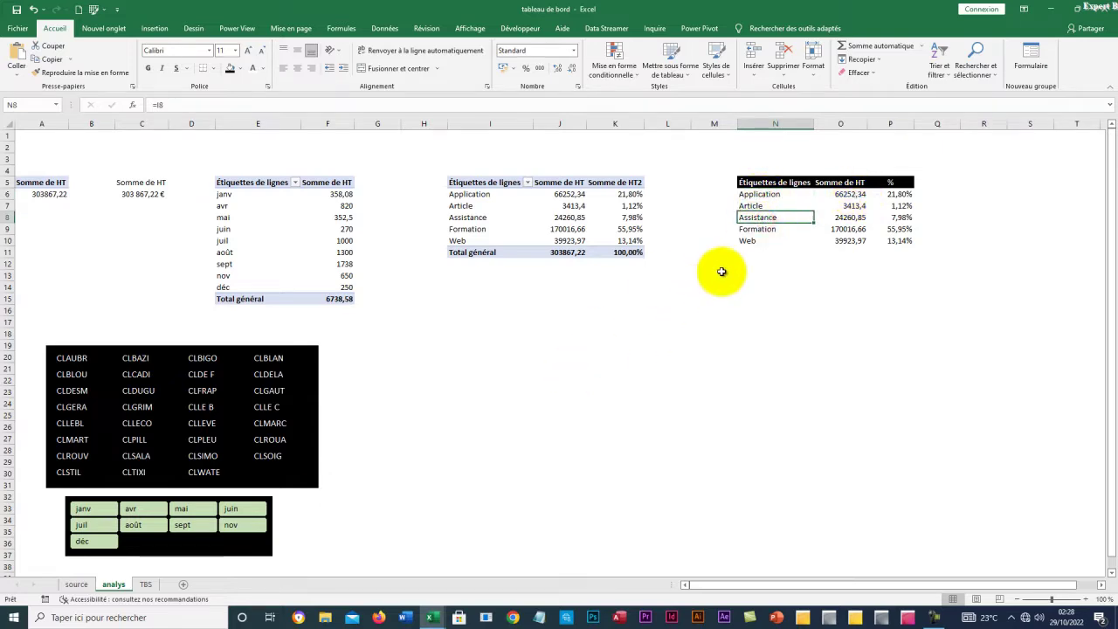
{"action": "left_click", "coordinate": [757, 197]}
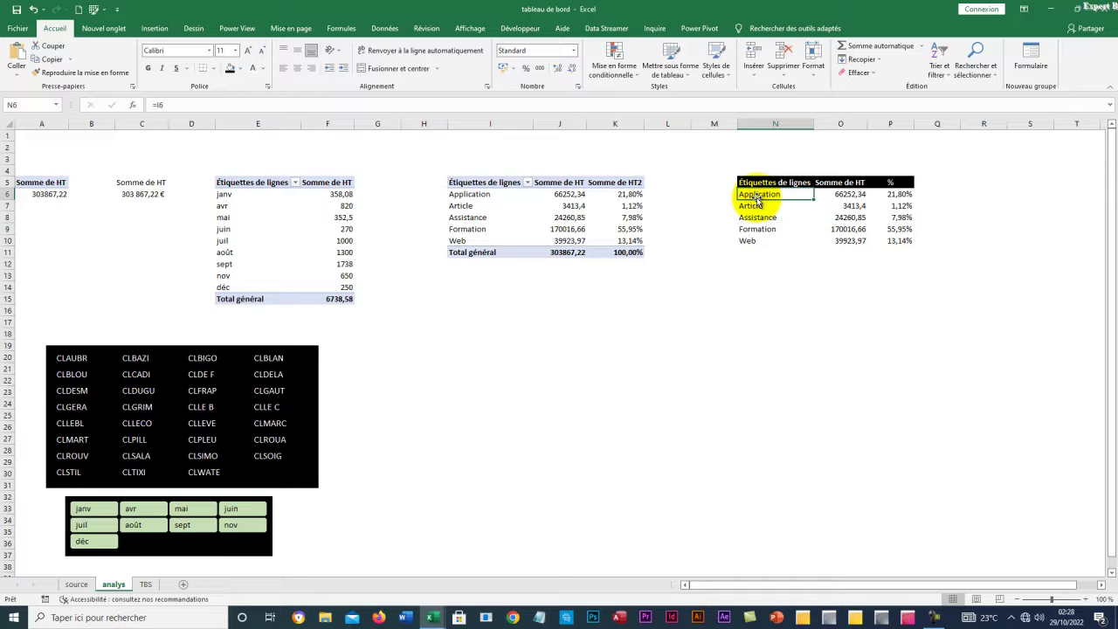
{"action": "left_click", "coordinate": [73, 585]}
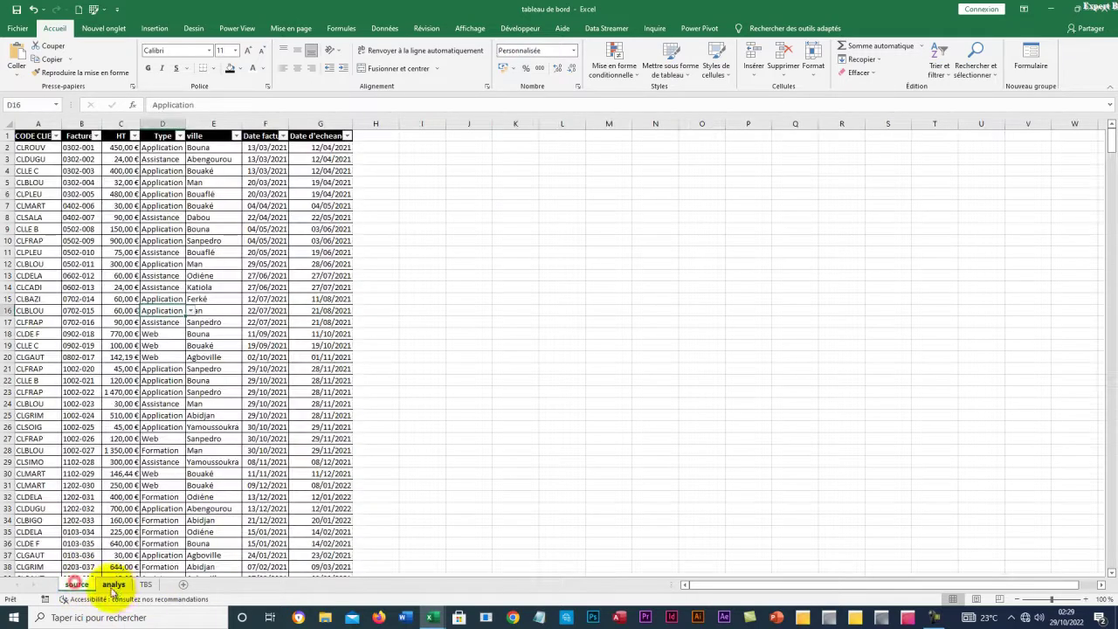
{"action": "left_click", "coordinate": [141, 587]}
Clear the first Application box's existing link and link it to cell N6 of the analys sheet
{"action": "left_click", "coordinate": [91, 205]}
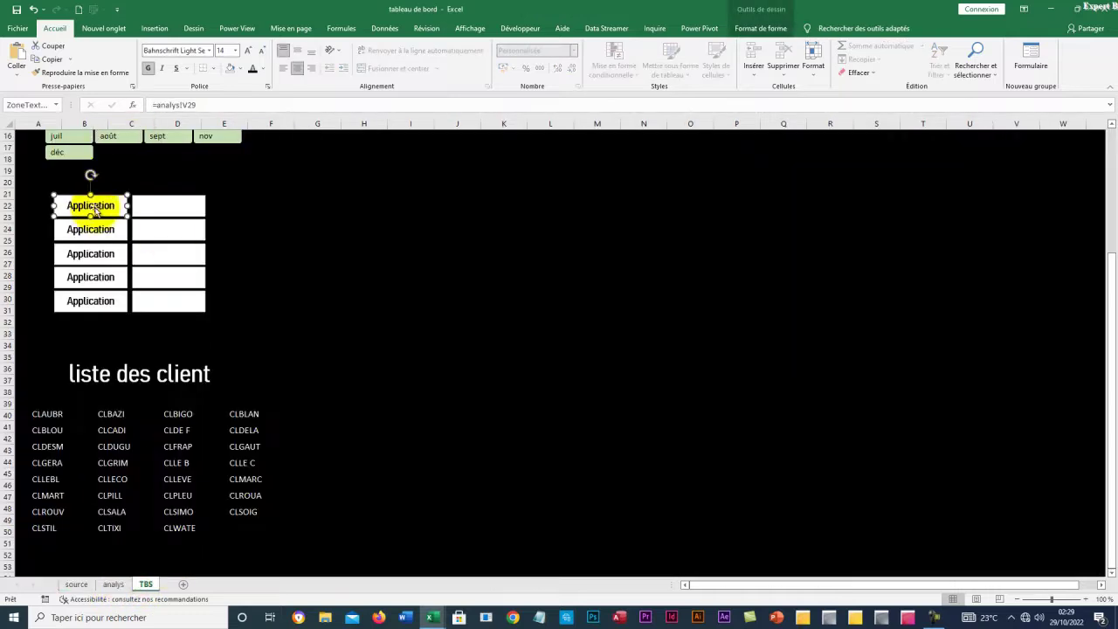
{"action": "left_click", "coordinate": [218, 104]}
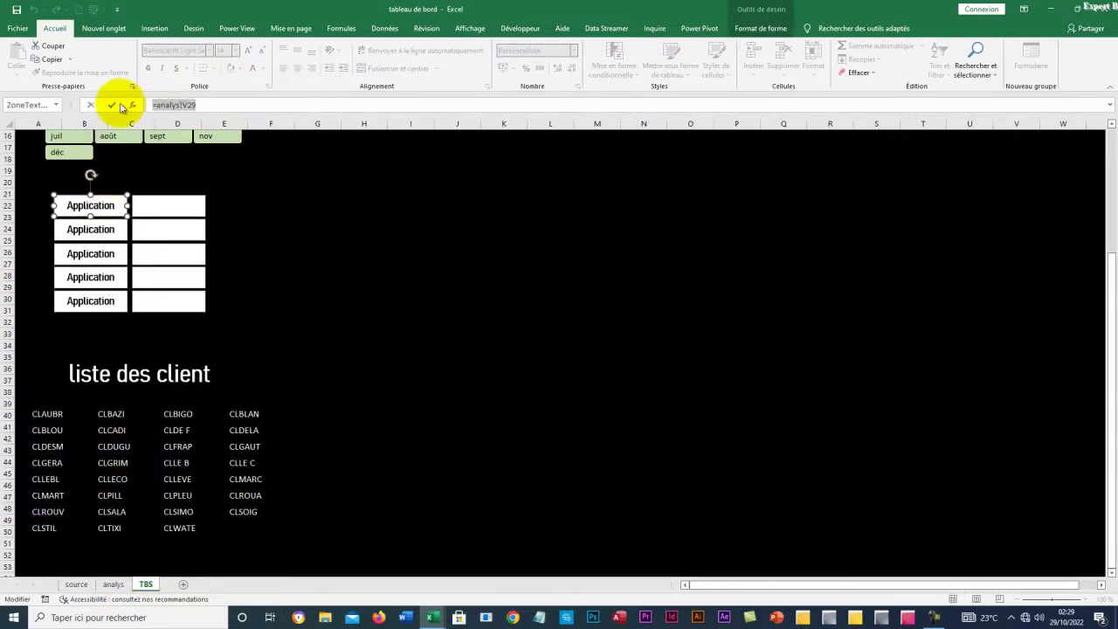
{"action": "left_click", "coordinate": [123, 106]}
{"action": "left_click", "coordinate": [317, 288]}
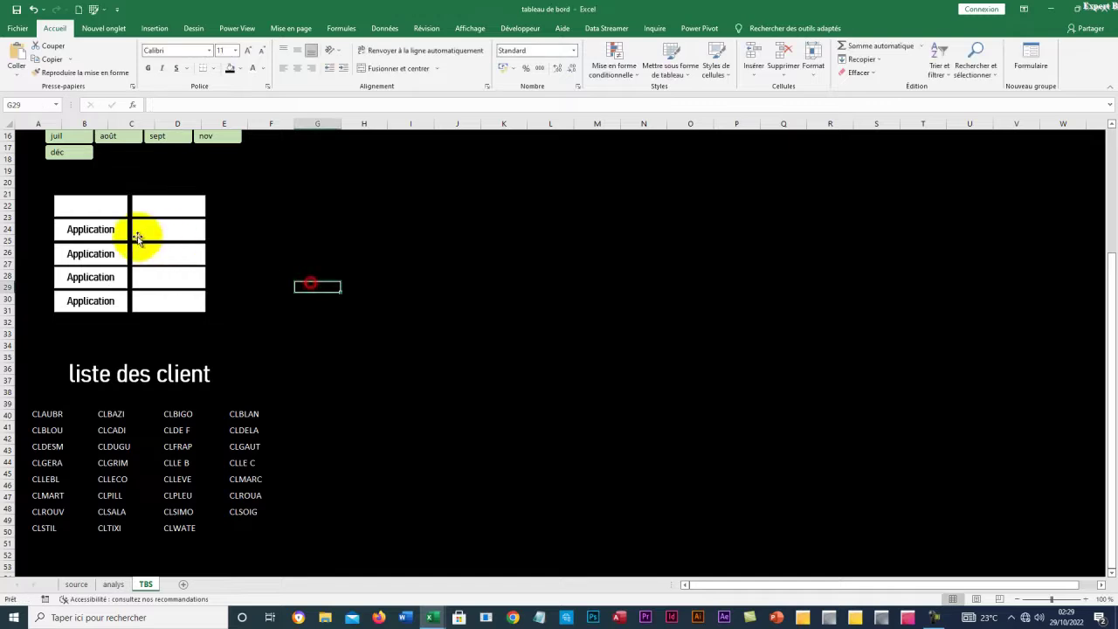
{"action": "left_click", "coordinate": [92, 204]}
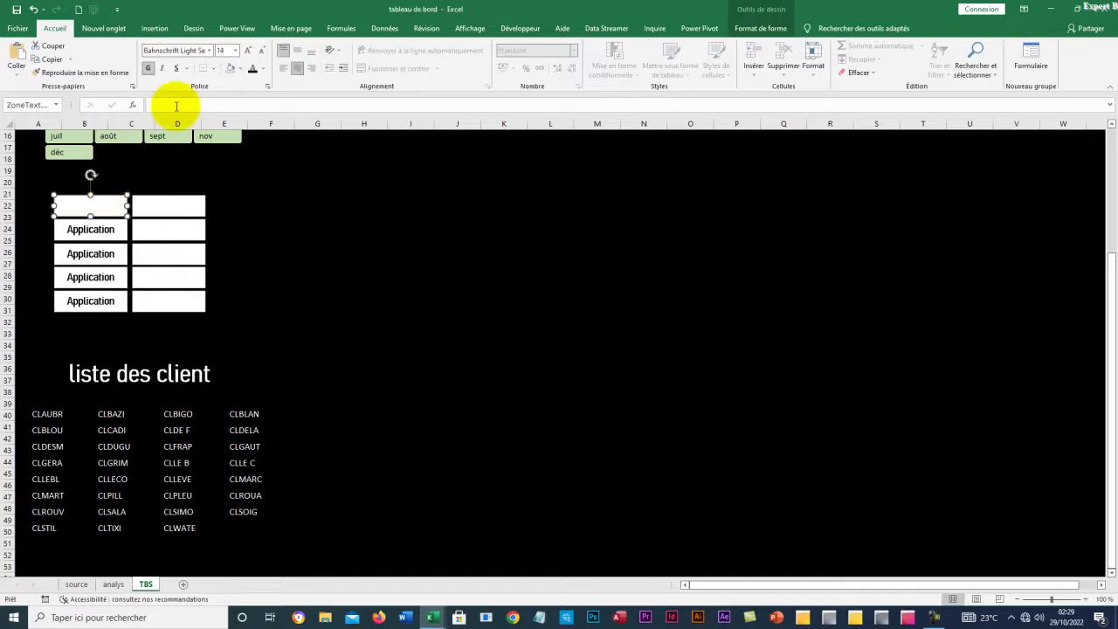
{"action": "left_click", "coordinate": [174, 106]}
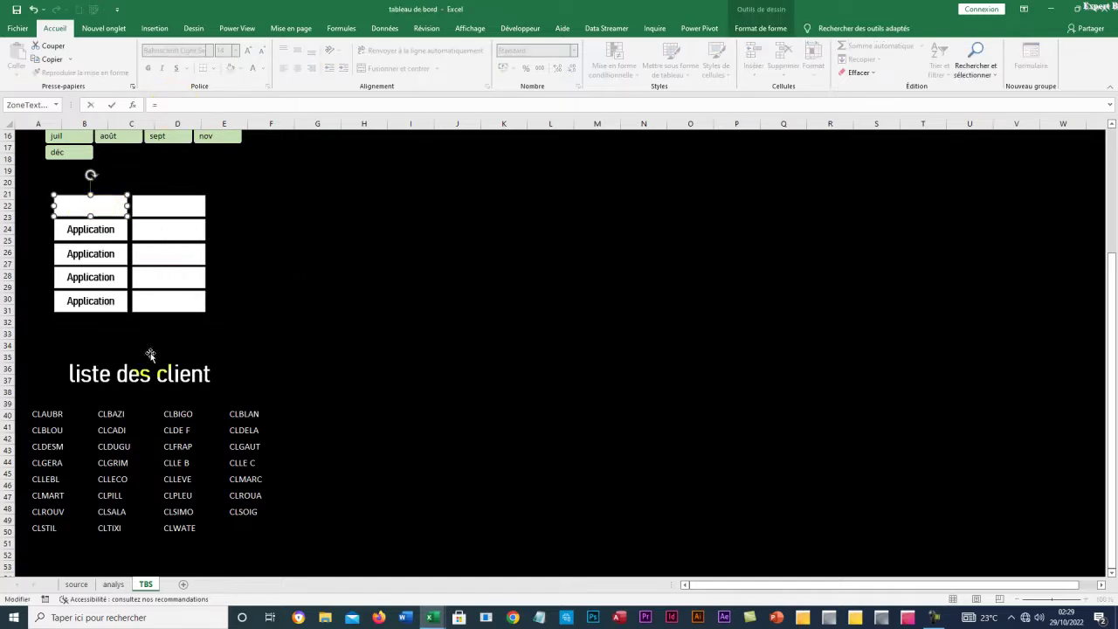
{"action": "left_click", "coordinate": [113, 585]}
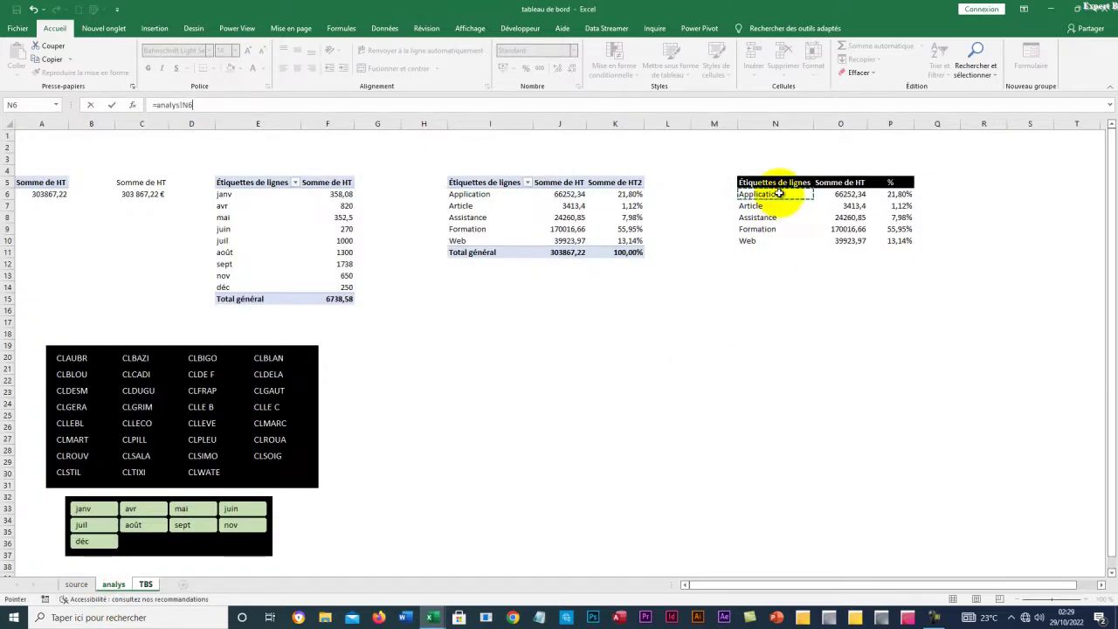
{"action": "key", "text": "Return"}
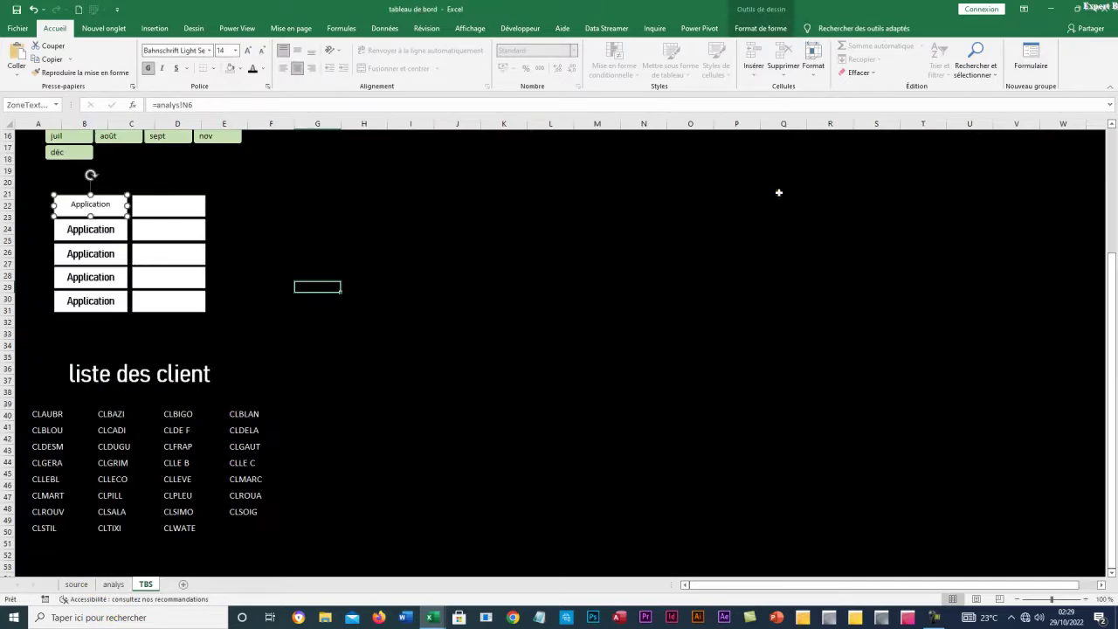
Copy the first box's link formula into the second box of the column and change it to =analys!N7
{"action": "left_click", "coordinate": [113, 231]}
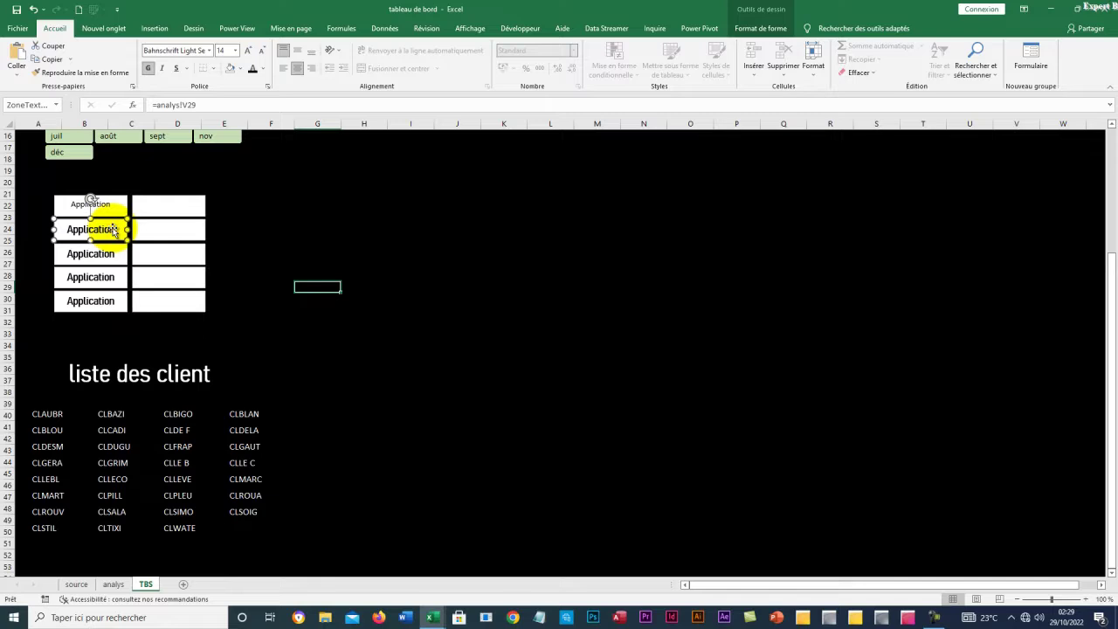
{"action": "left_click", "coordinate": [99, 208]}
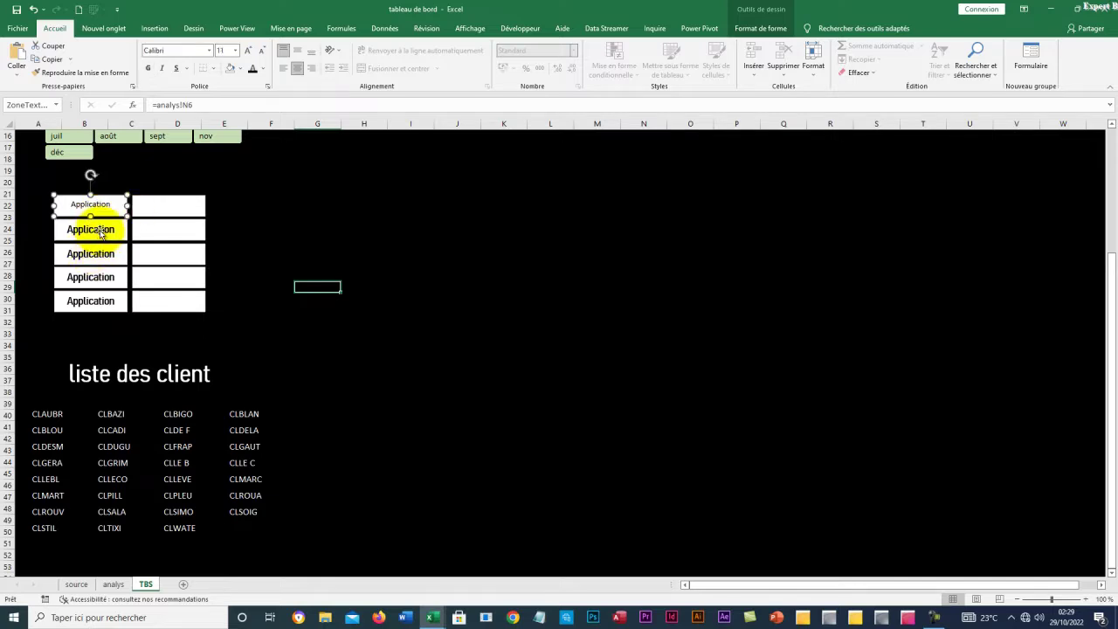
{"action": "left_click_drag", "start_coordinate": [216, 104], "coordinate": [127, 105]}
{"action": "key", "text": "ctrl+c"}
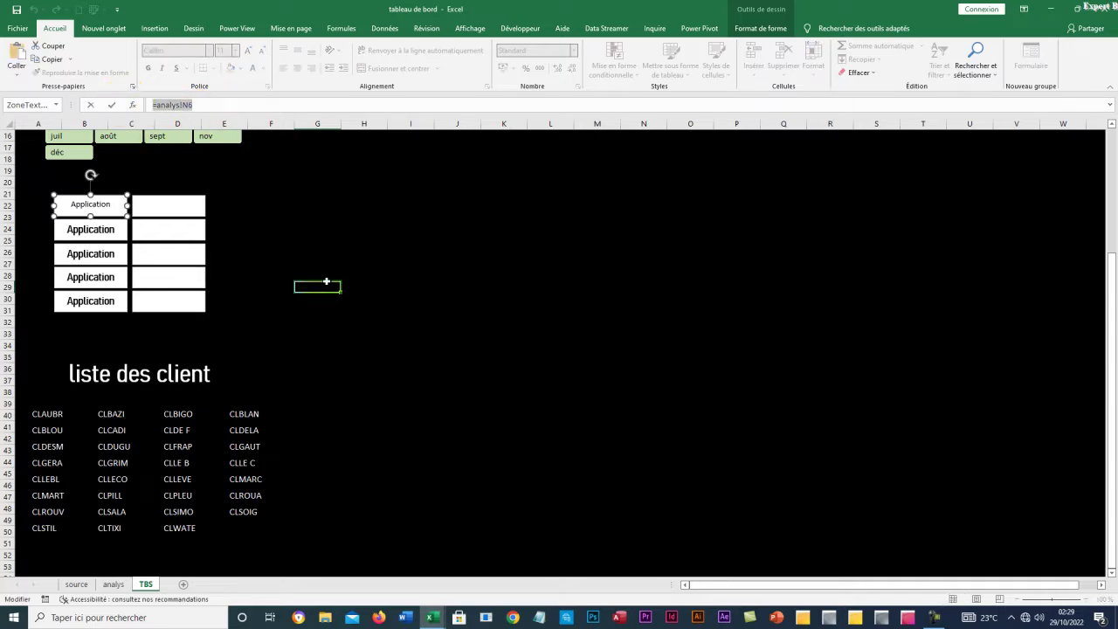
{"action": "type", "text": "="}
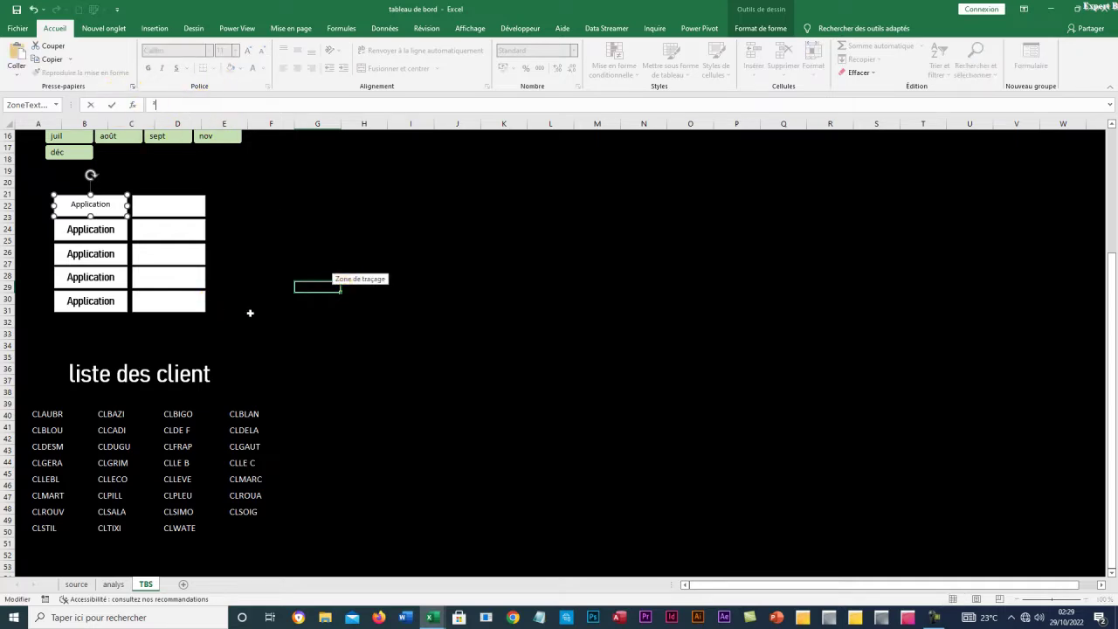
{"action": "key", "text": "Escape"}
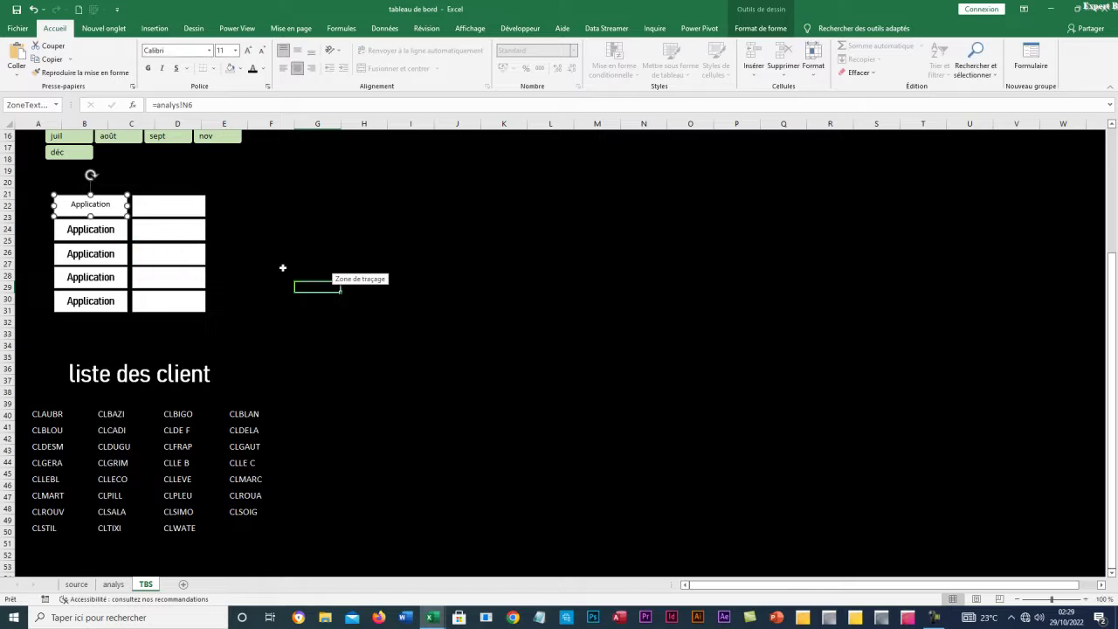
{"action": "left_click", "coordinate": [108, 229]}
{"action": "left_click_drag", "start_coordinate": [221, 106], "coordinate": [97, 105]}
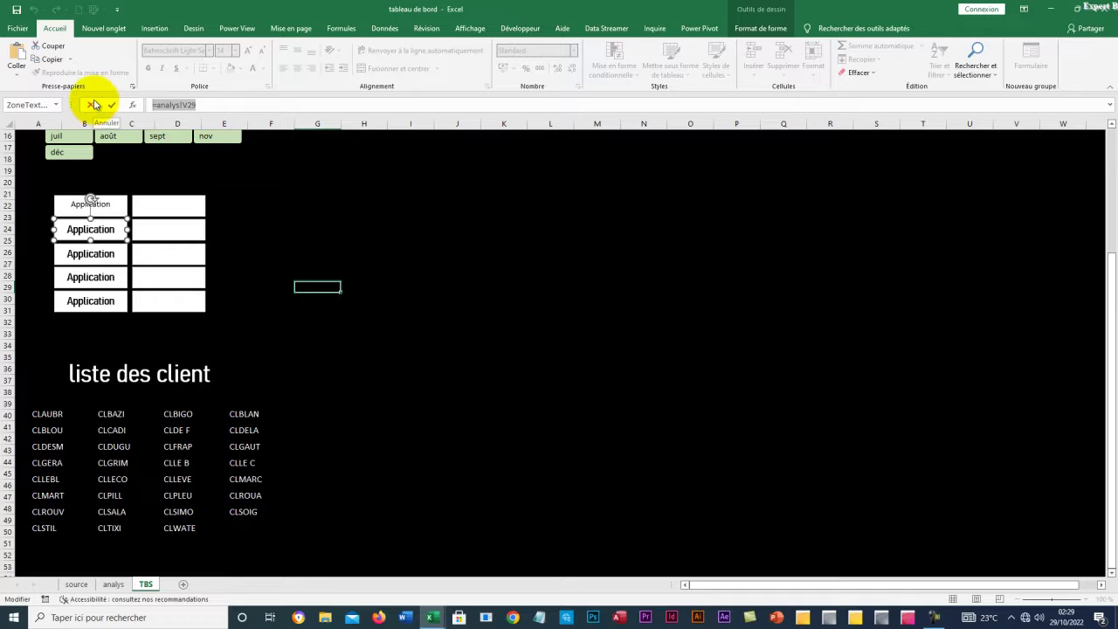
{"action": "key", "text": "ctrl+v"}
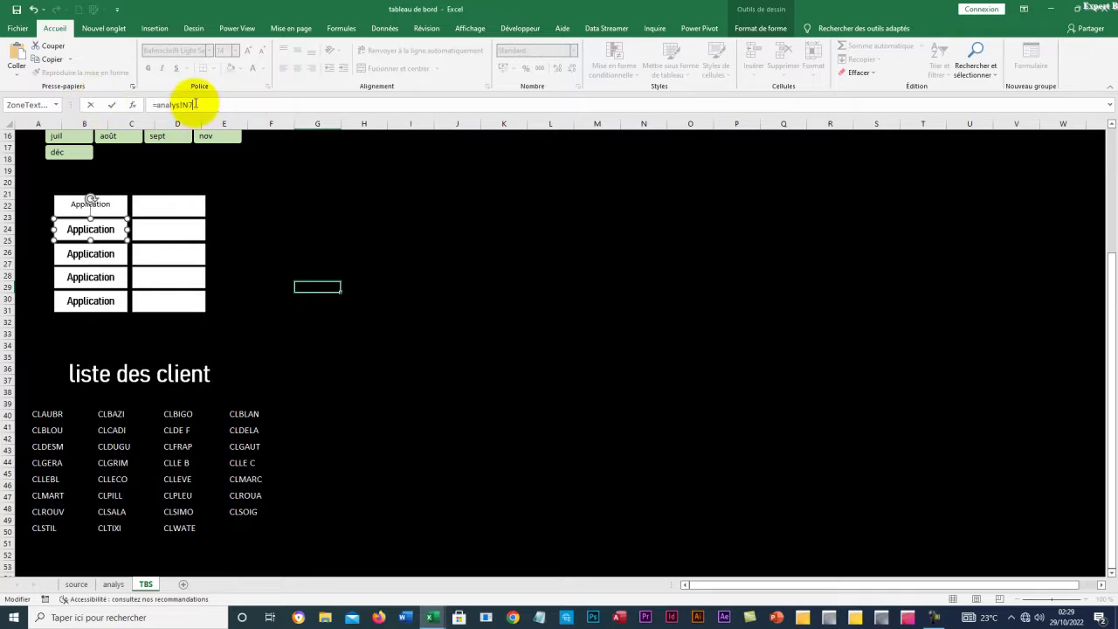
{"action": "key", "text": "Return"}
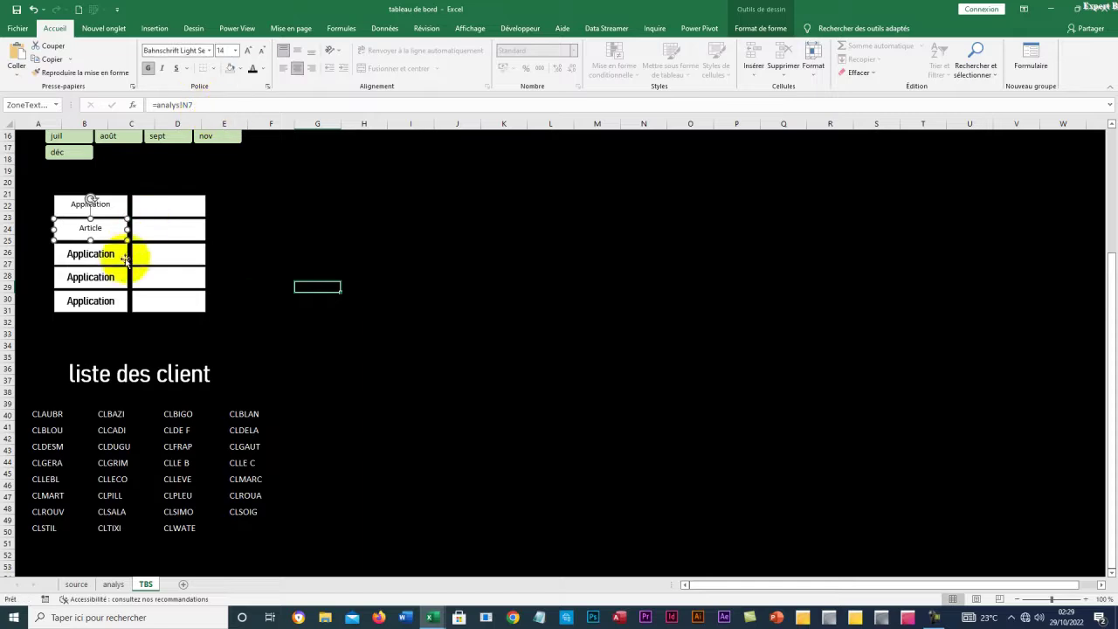
Link the third and fourth boxes of the first column to cells N8 and N9 of the analys sheet
{"action": "left_click", "coordinate": [111, 250]}
{"action": "left_click_drag", "start_coordinate": [215, 105], "coordinate": [122, 109]}
{"action": "key", "text": "ctrl+v"}
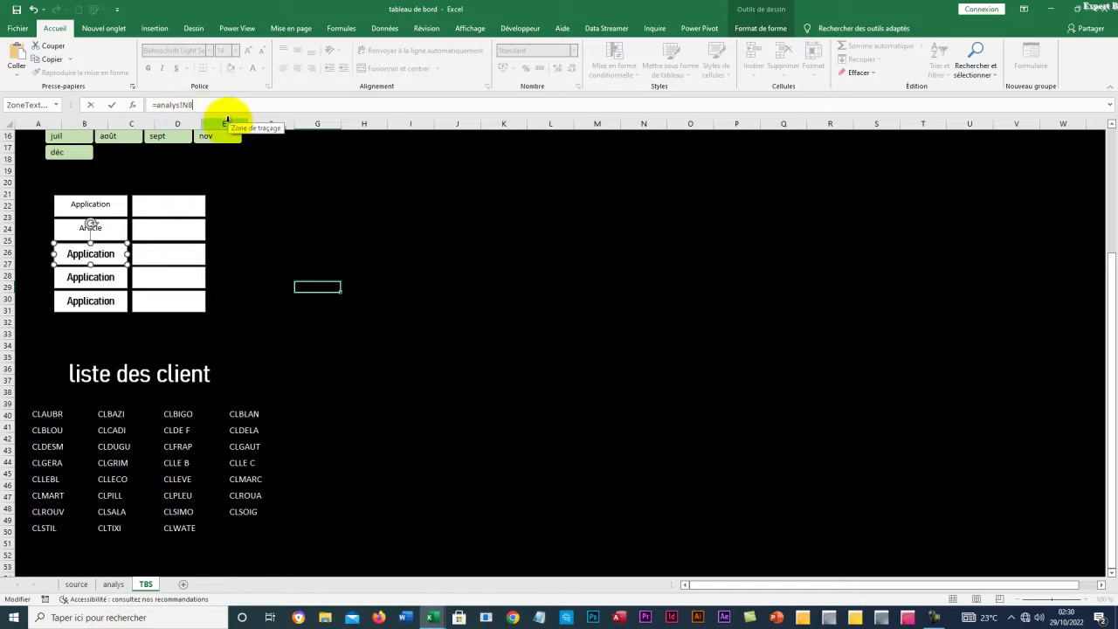
{"action": "key", "text": "Return"}
{"action": "left_click", "coordinate": [108, 278]}
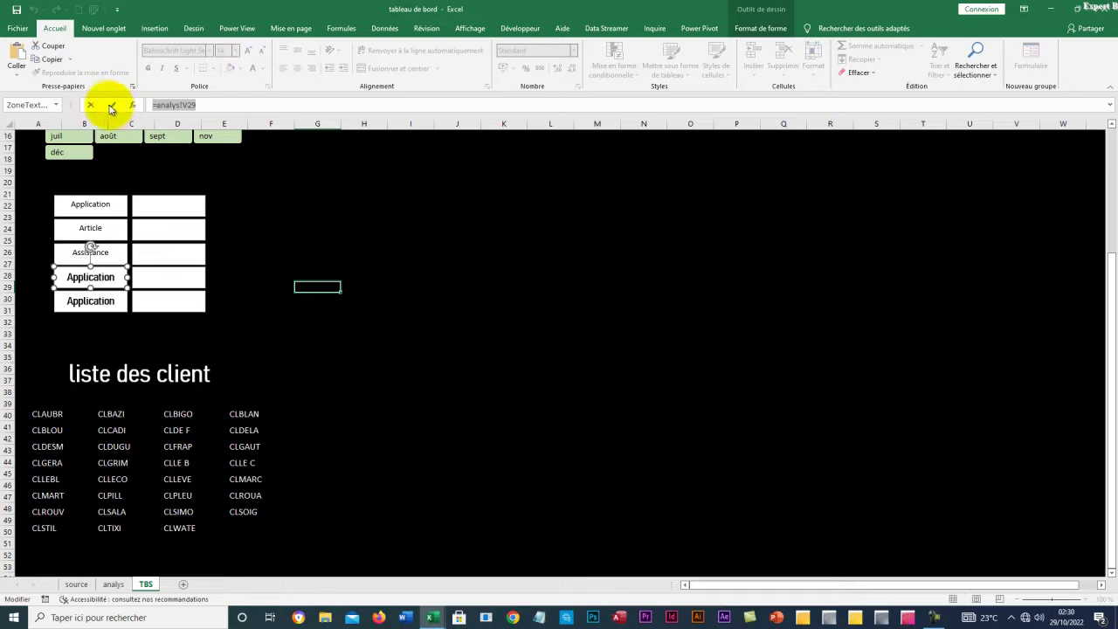
{"action": "key", "text": "ctrl+v"}
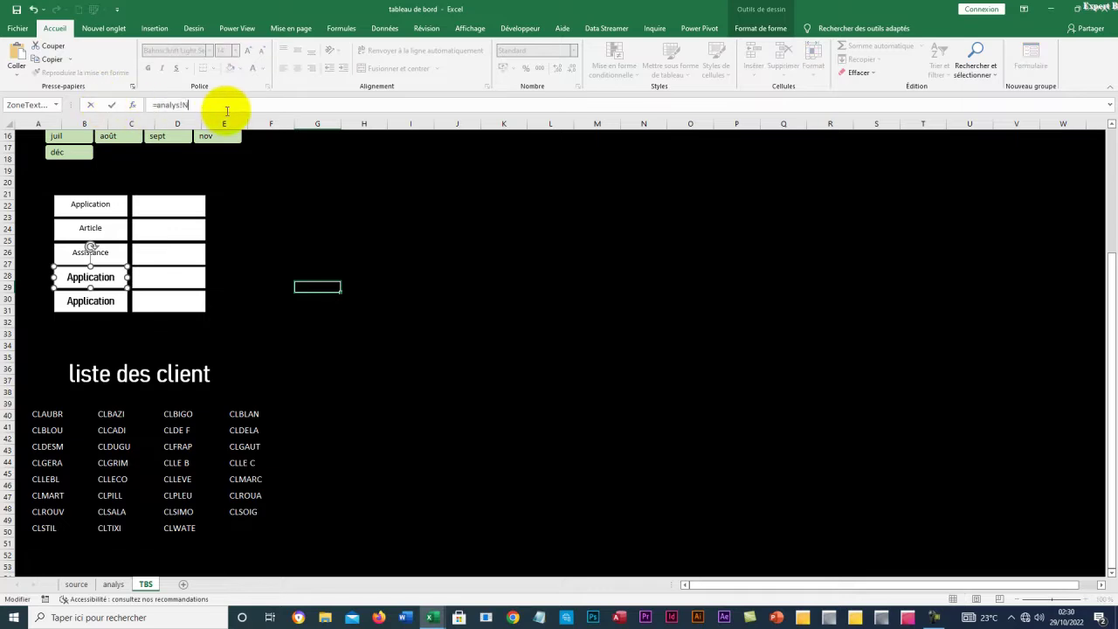
{"action": "key", "text": "Return"}
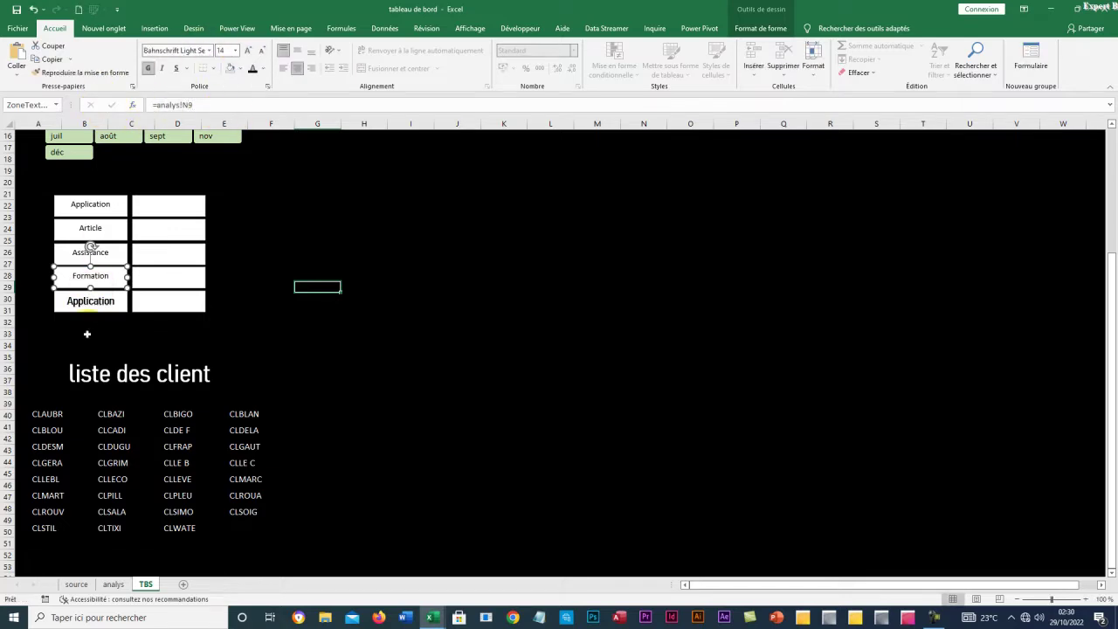
Link the fifth box of the first column to cell N10 of the analys sheet
{"action": "left_click", "coordinate": [92, 300]}
{"action": "left_click_drag", "start_coordinate": [232, 105], "coordinate": [82, 102]}
{"action": "key", "text": "ctrl+v"}
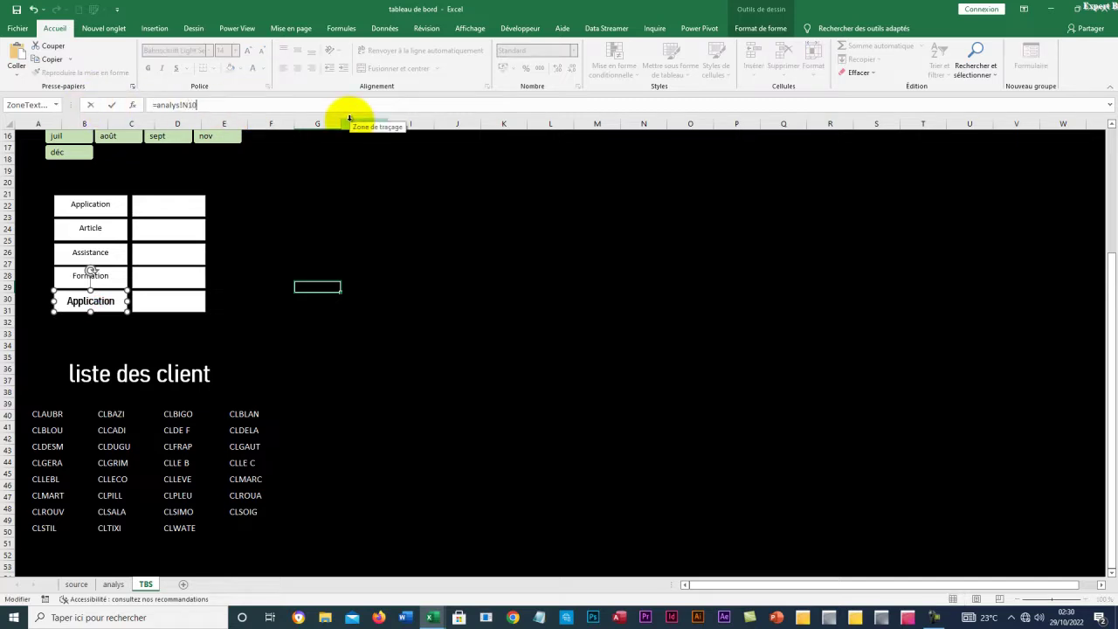
{"action": "key", "text": "Return"}
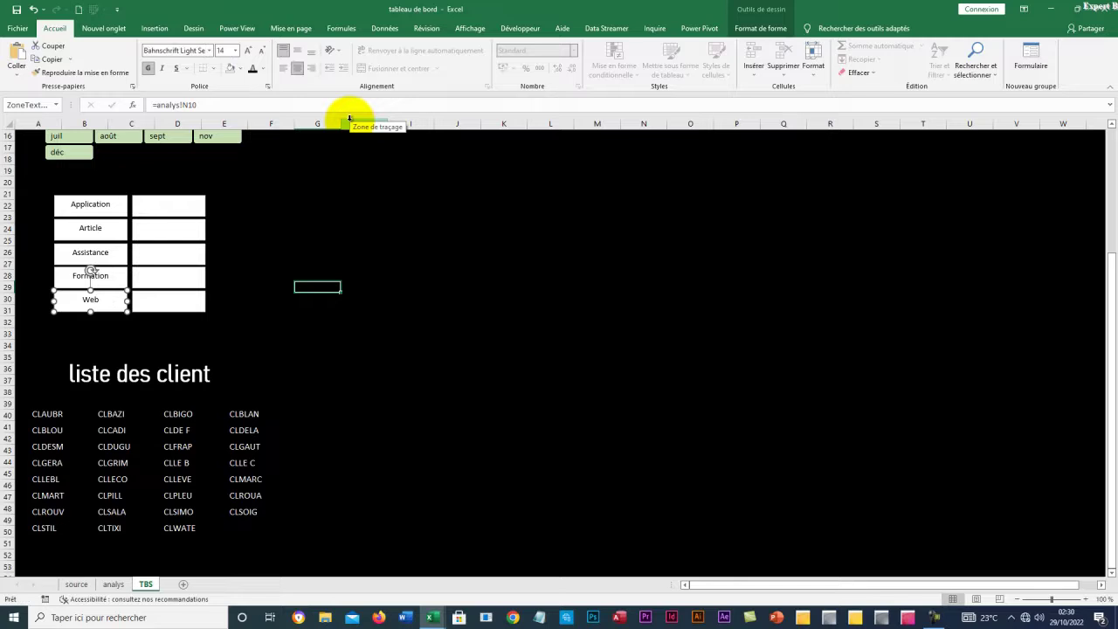
Replace the link of the box beside Application with =analys!O6
{"action": "left_click", "coordinate": [169, 207]}
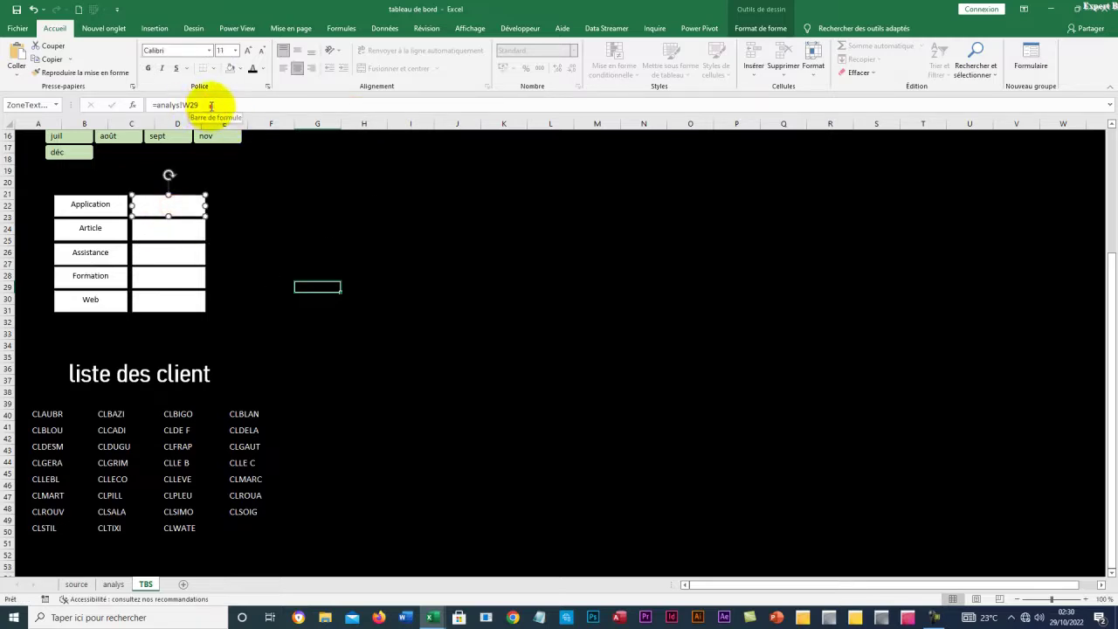
{"action": "left_click", "coordinate": [211, 106]}
{"action": "type", "text": "=analys!N6"}
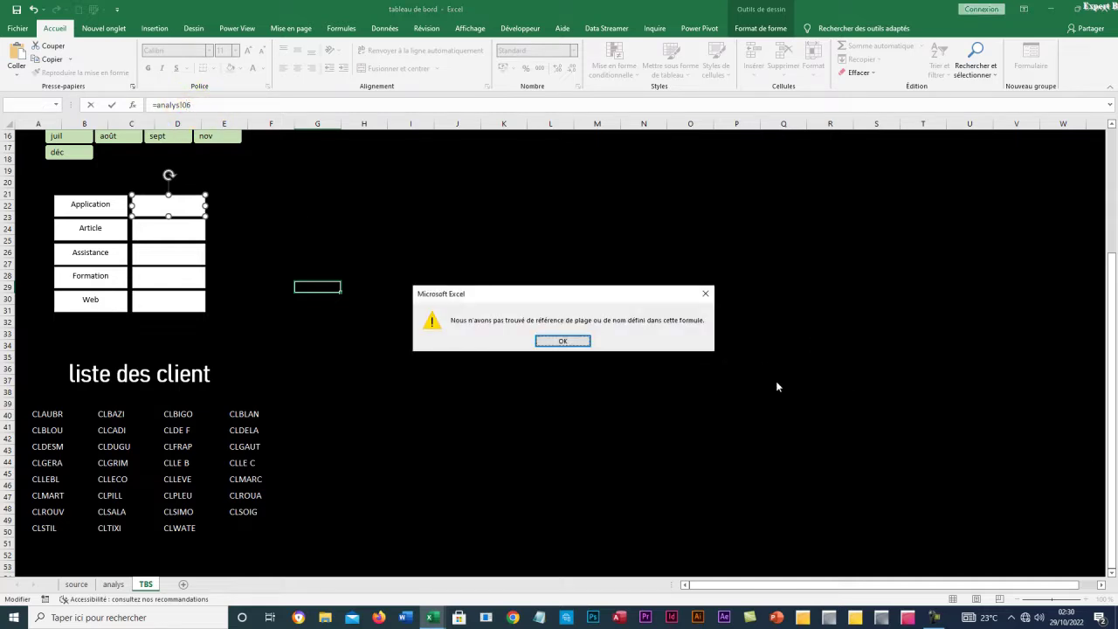
{"action": "left_click", "coordinate": [562, 341]}
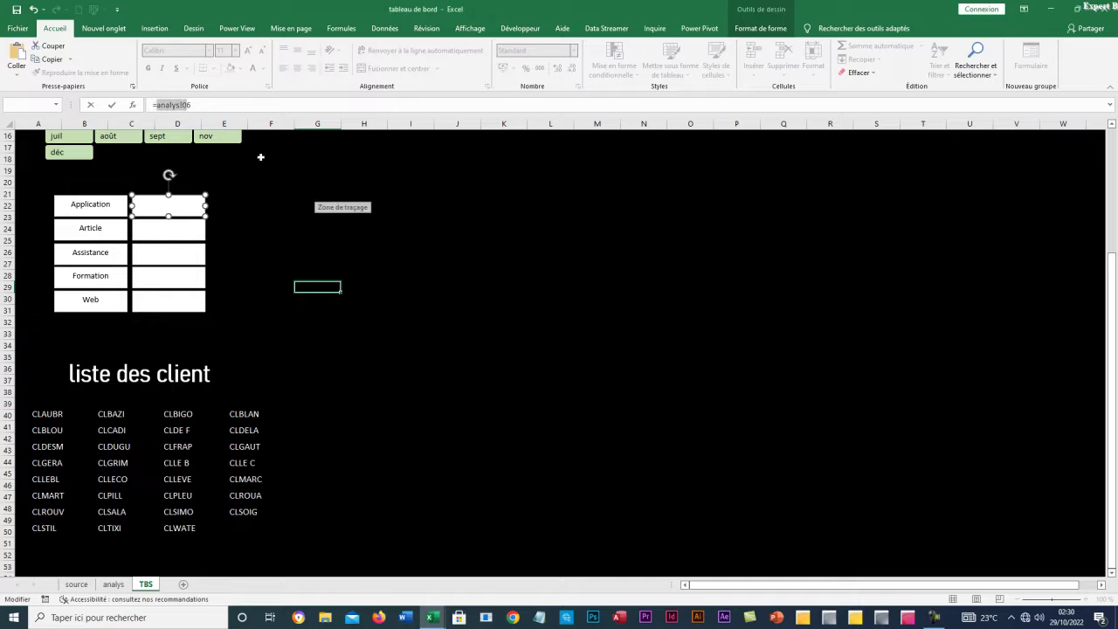
{"action": "left_click", "coordinate": [186, 105]}
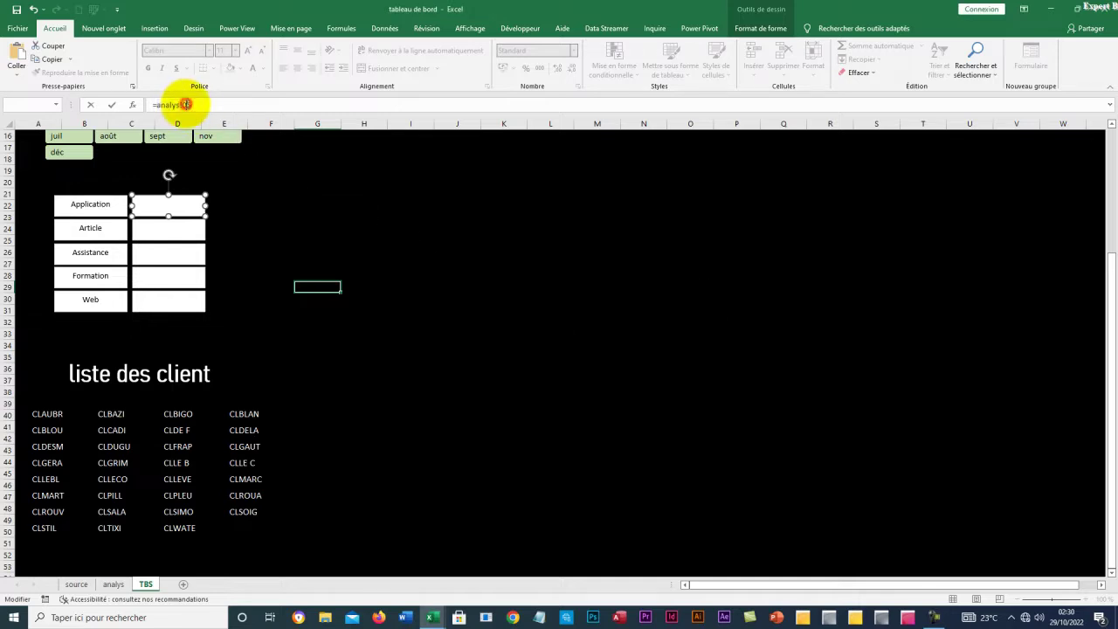
{"action": "type", "text": "O"}
{"action": "key", "text": "Return"}
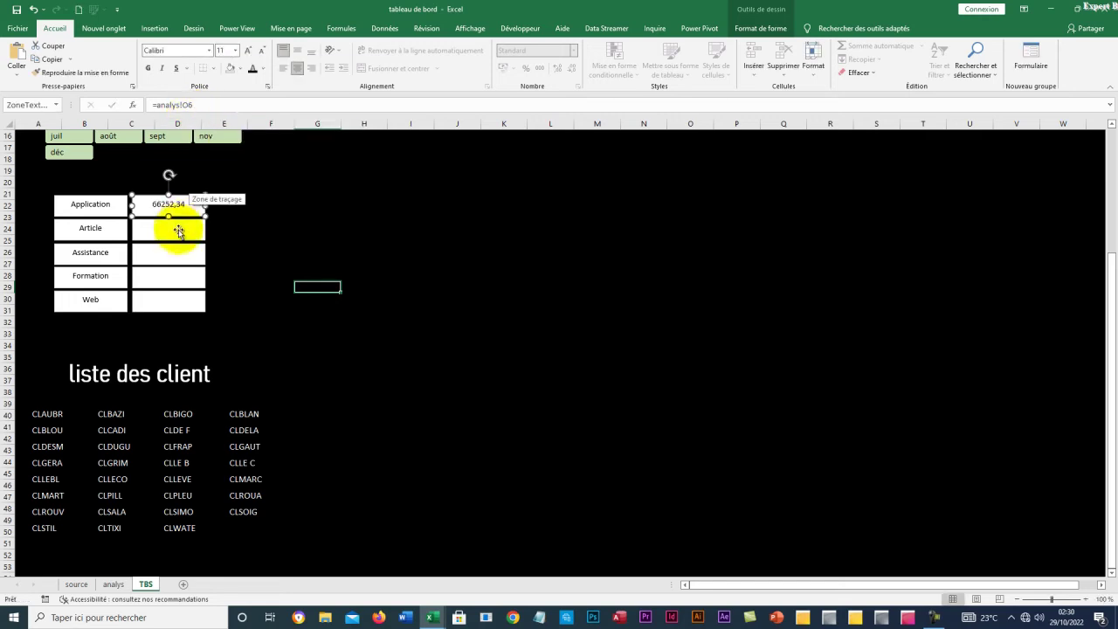
Link the box beside Article to cell O7 of the analys sheet
{"action": "left_click", "coordinate": [178, 228]}
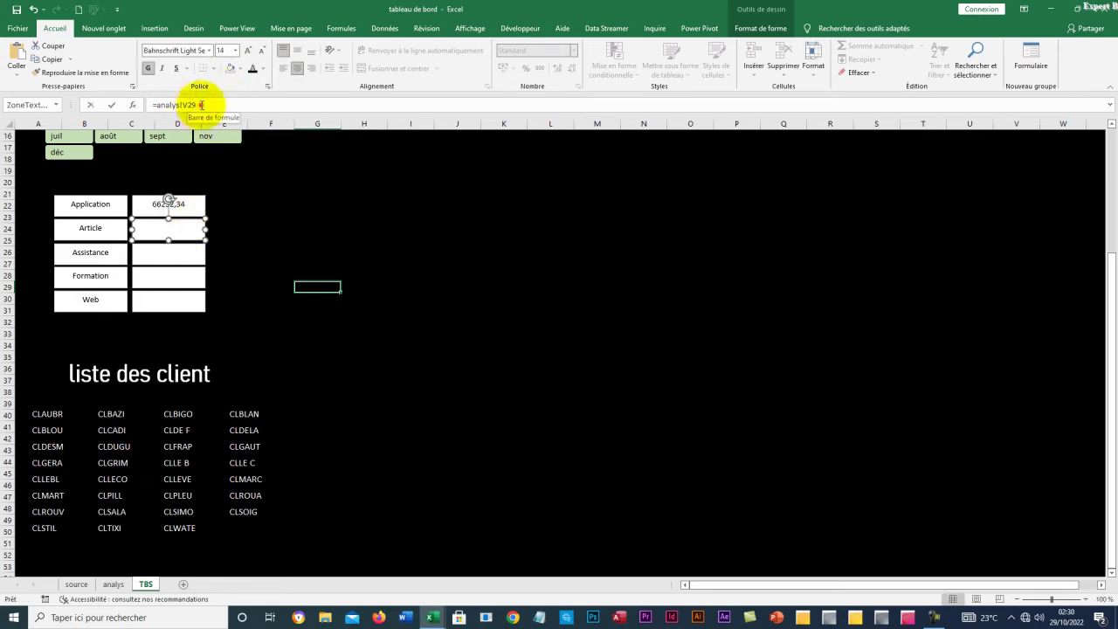
{"action": "left_click", "coordinate": [201, 105]}
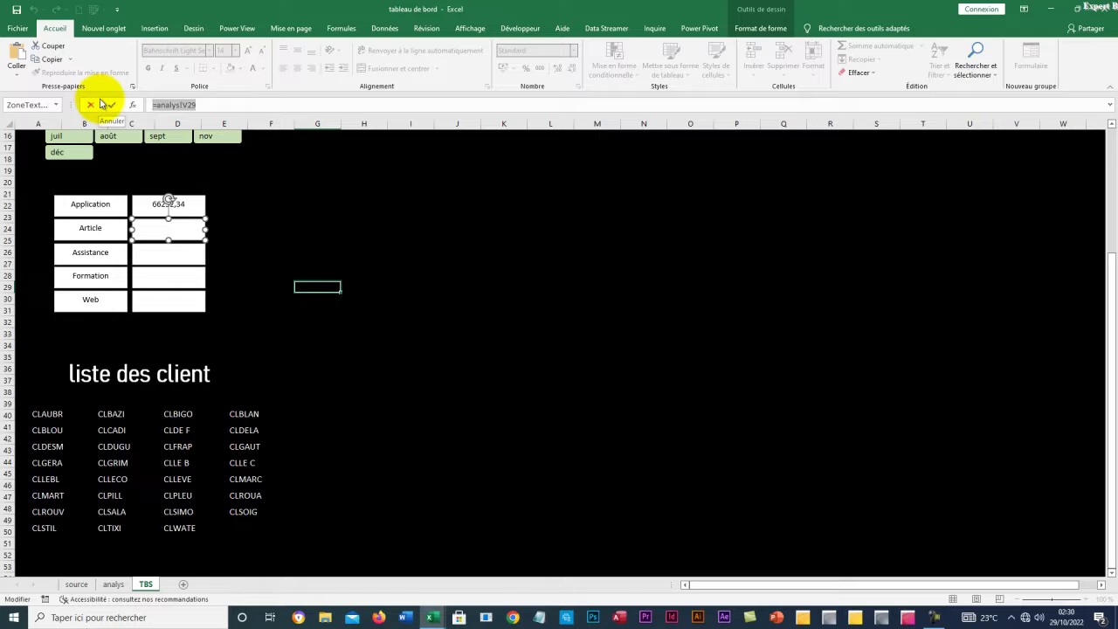
{"action": "key", "text": "ctrl+v"}
{"action": "left_click", "coordinate": [187, 104]}
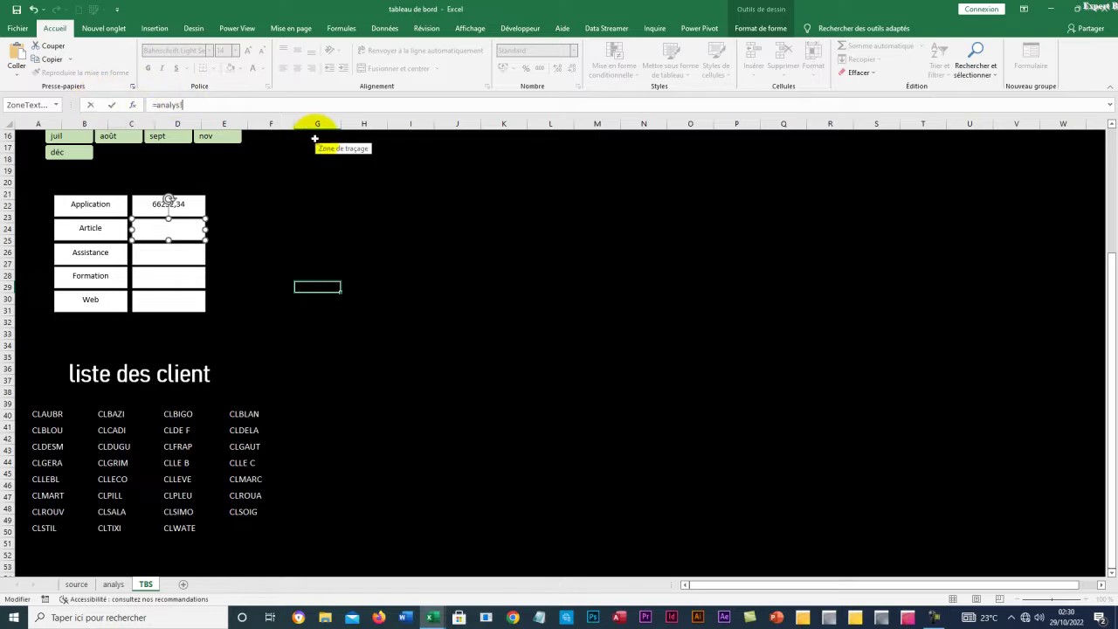
{"action": "key", "text": "Return"}
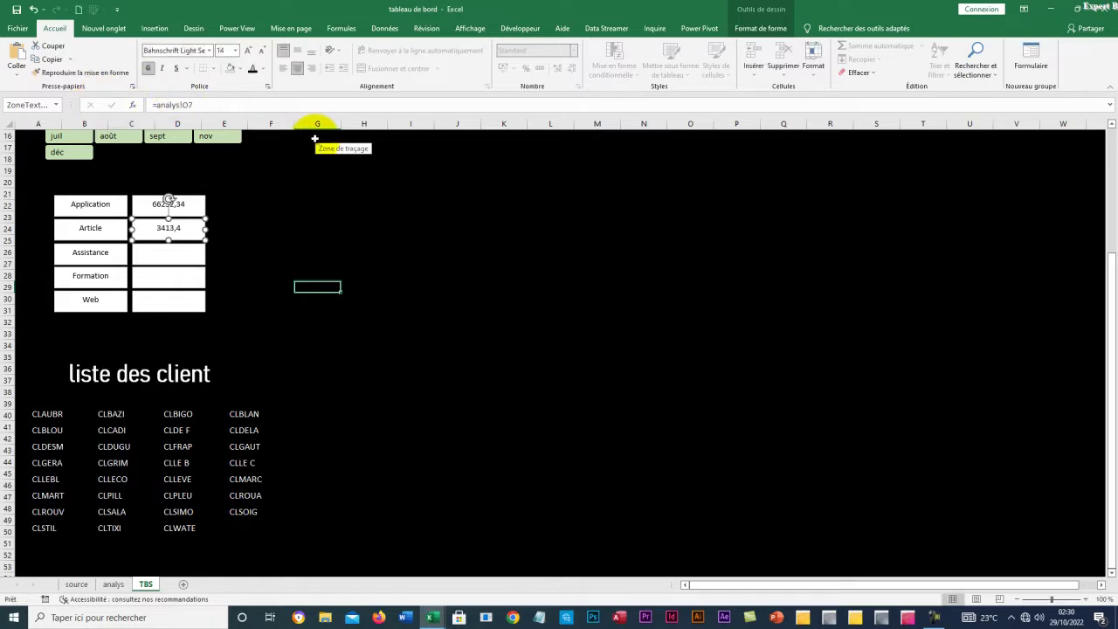
Link the boxes beside Assistance and Formation to cells O8 and O9 of the analys sheet
{"action": "left_click", "coordinate": [175, 252]}
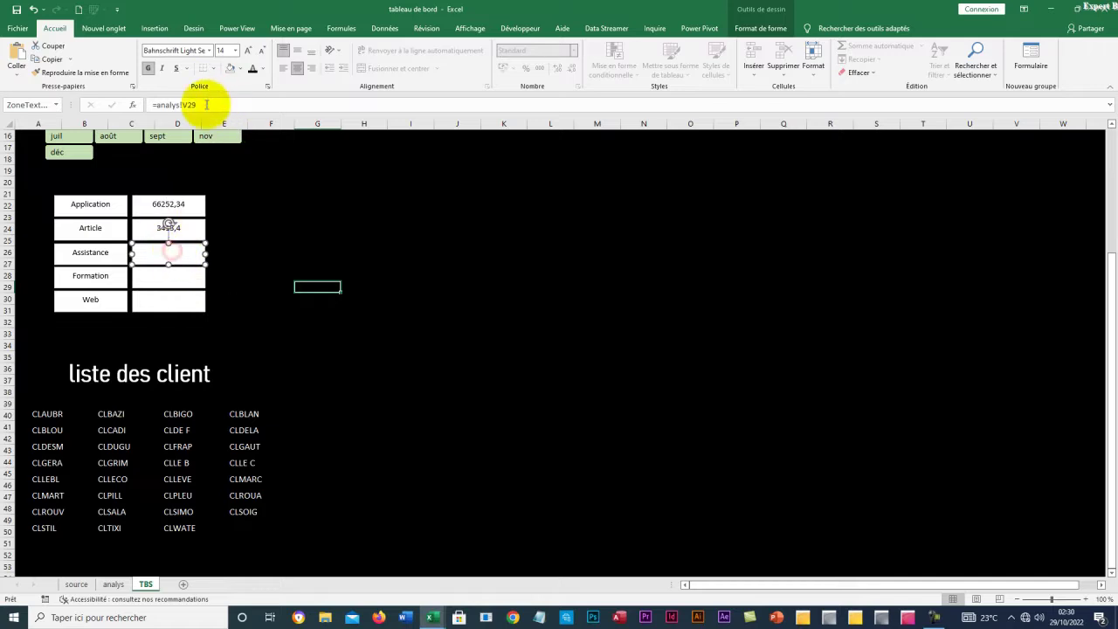
{"action": "left_click_drag", "start_coordinate": [205, 104], "coordinate": [112, 105]}
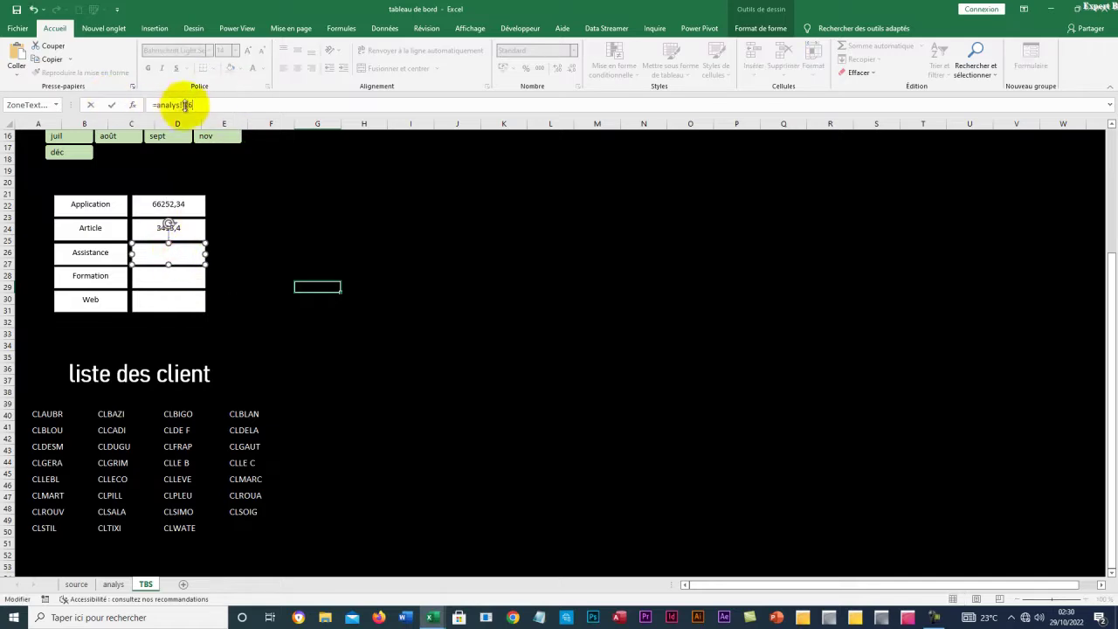
{"action": "type", "text": "=analys!N6"}
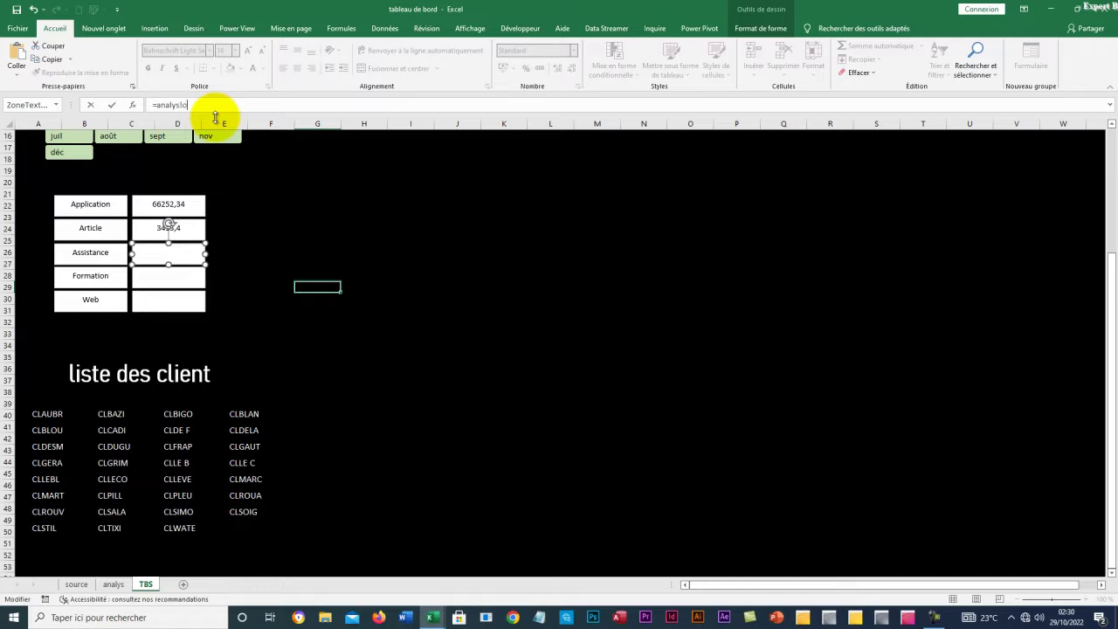
{"action": "key", "text": "Return"}
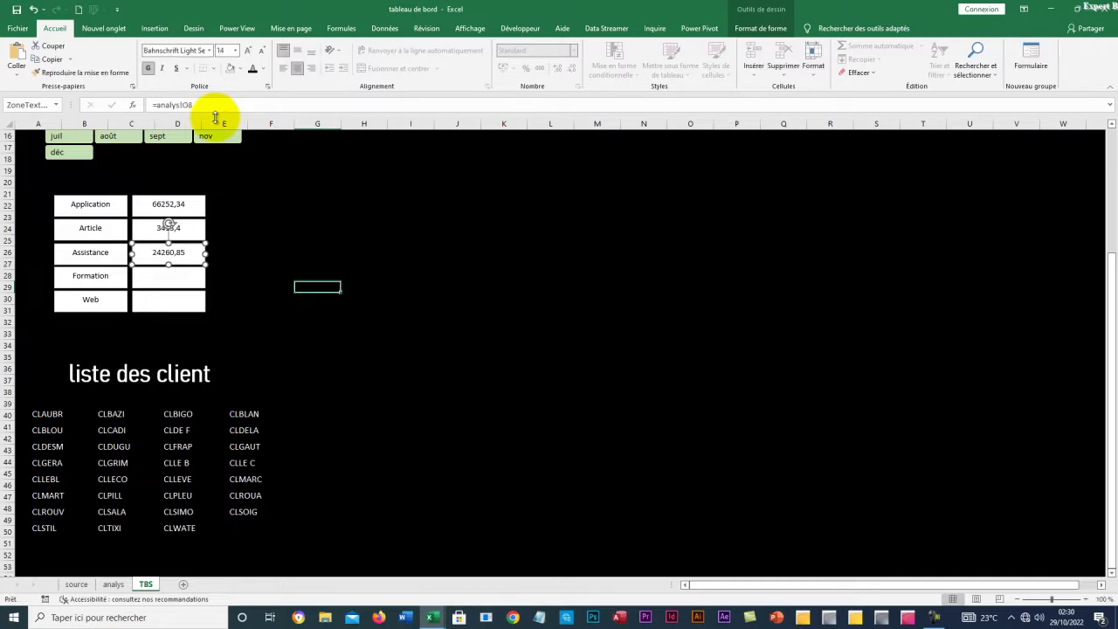
{"action": "left_click", "coordinate": [179, 277]}
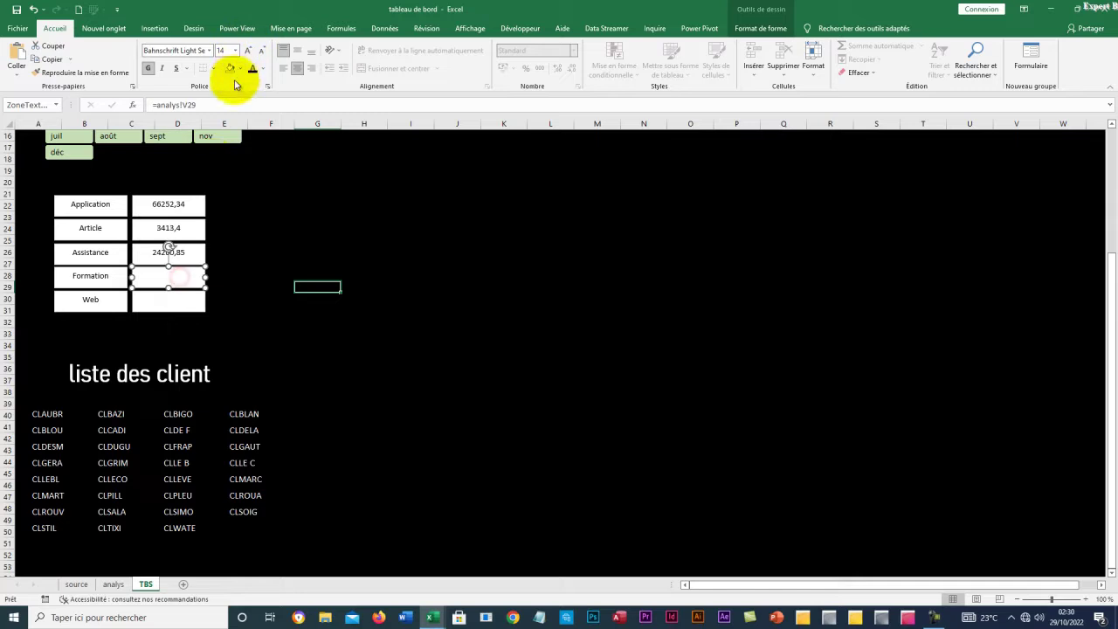
{"action": "left_click_drag", "start_coordinate": [224, 104], "coordinate": [87, 105]}
{"action": "type", "text": "=analys!N6"}
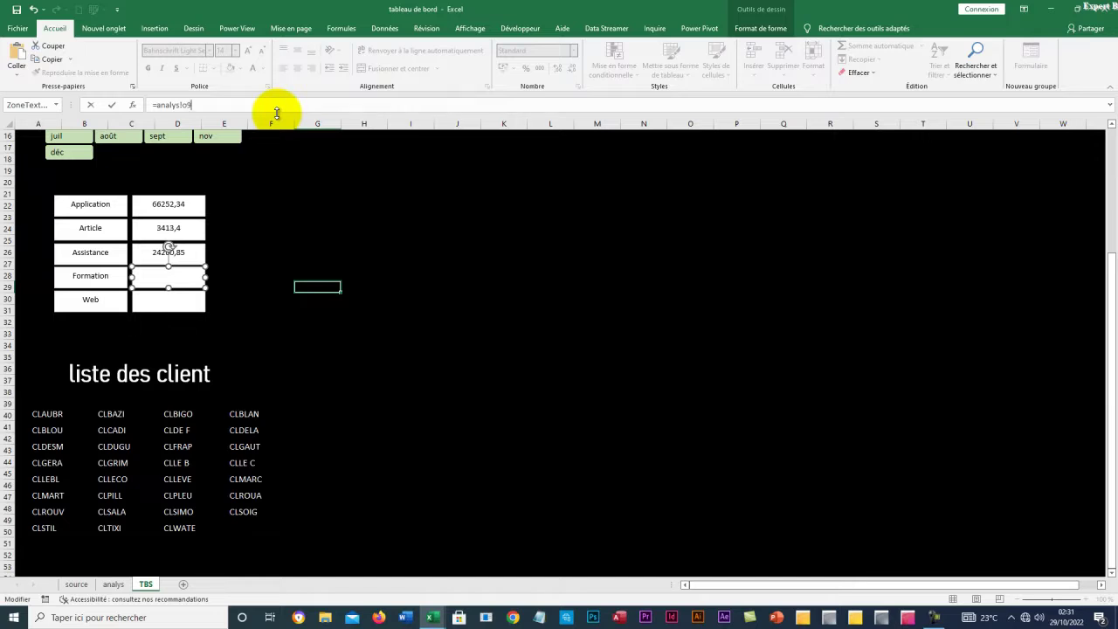
{"action": "key", "text": "Return"}
Link the box beside Web to cell O10 of the analys sheet
{"action": "left_click", "coordinate": [172, 294]}
{"action": "left_click_drag", "start_coordinate": [207, 105], "coordinate": [100, 105]}
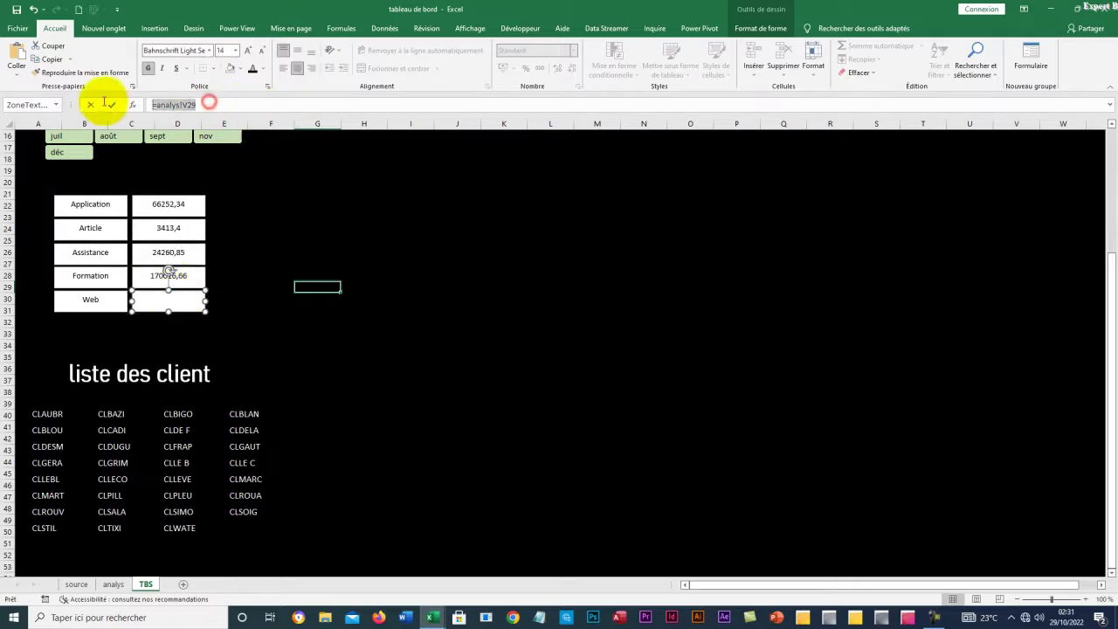
{"action": "type", "text": "=analys!N"}
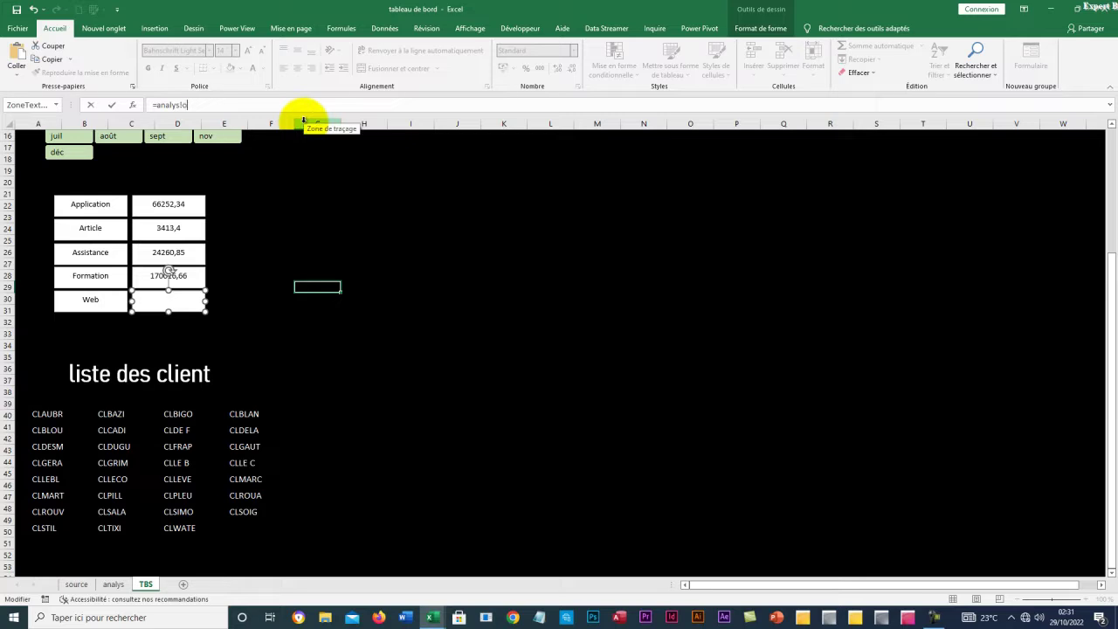
{"action": "type", "text": "10"}
{"action": "key", "text": "Return"}
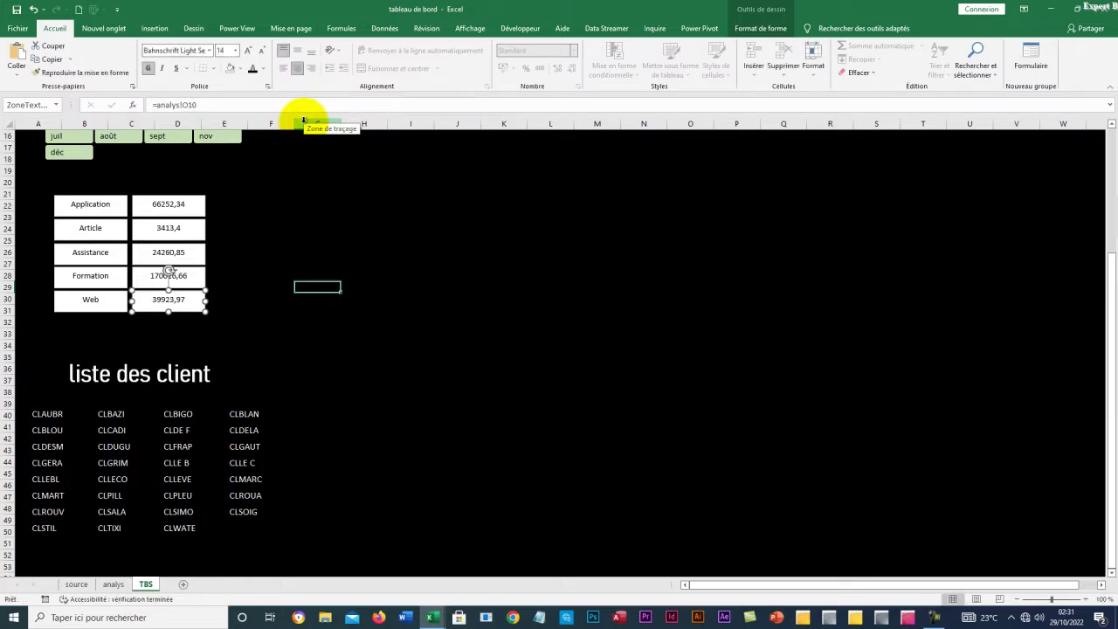
{"action": "left_click", "coordinate": [481, 307]}
Select all ten text boxes of both columns and set their font to Bahnschrift Light SemiCondensed
{"action": "left_click", "coordinate": [180, 306]}
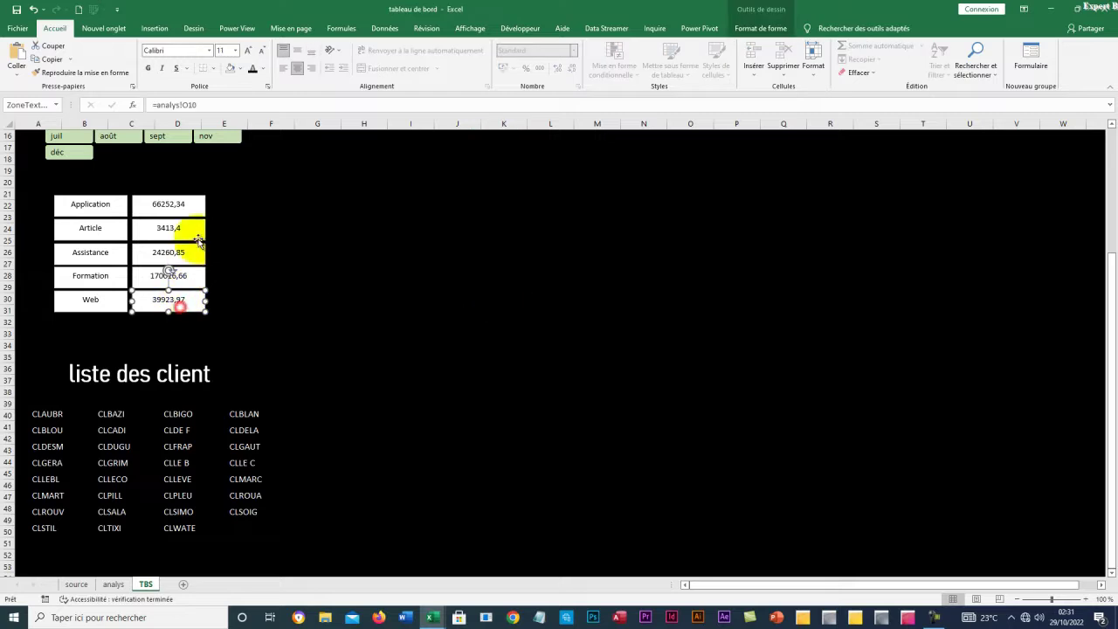
{"action": "left_click", "coordinate": [182, 207], "text": "ctrl"}
{"action": "left_click", "coordinate": [181, 231], "text": "ctrl"}
{"action": "left_click", "coordinate": [181, 255], "text": "ctrl"}
{"action": "left_click", "coordinate": [185, 278], "text": "ctrl"}
{"action": "left_click", "coordinate": [94, 210], "text": "ctrl"}
{"action": "left_click", "coordinate": [91, 229], "text": "ctrl"}
{"action": "left_click", "coordinate": [92, 255], "text": "ctrl"}
{"action": "left_click", "coordinate": [98, 276], "text": "ctrl"}
{"action": "left_click", "coordinate": [101, 298], "text": "ctrl"}
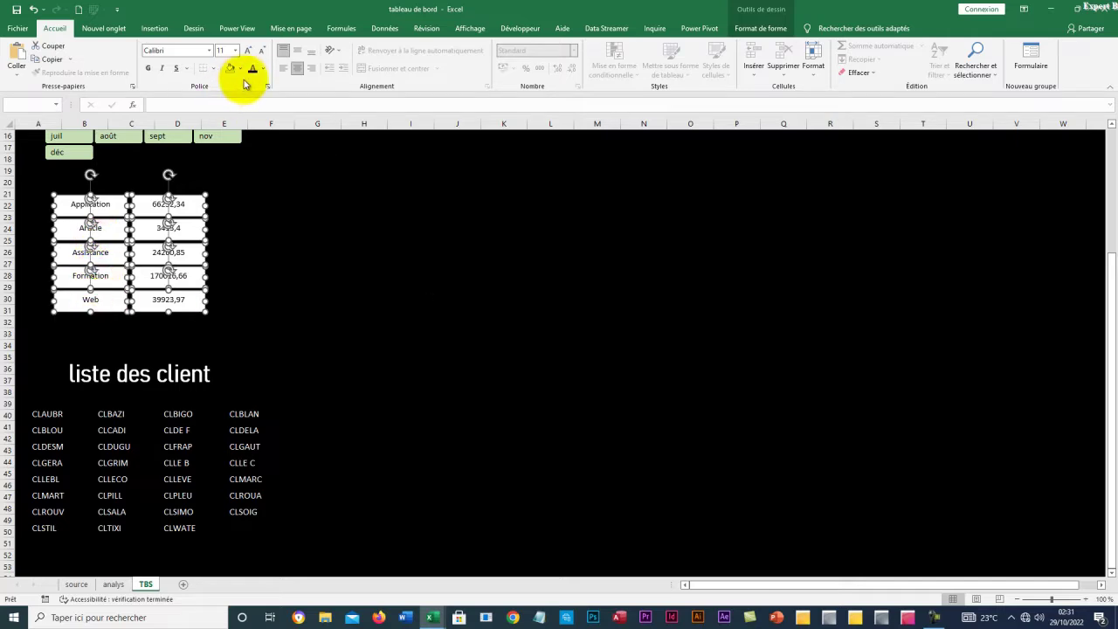
{"action": "left_click", "coordinate": [210, 50]}
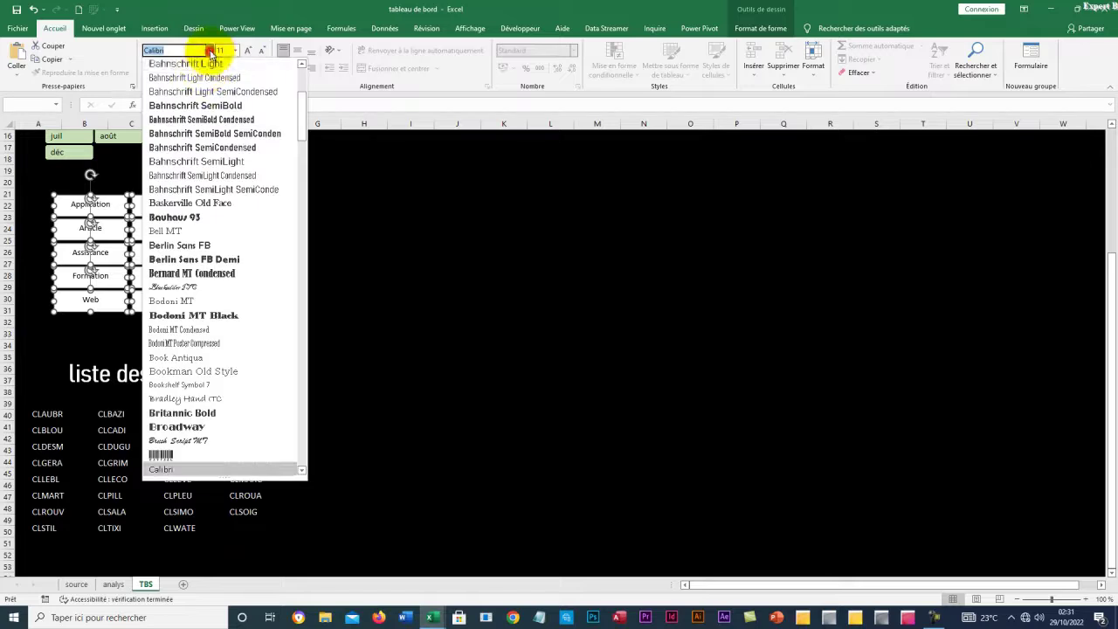
{"action": "scroll", "coordinate": [214, 96], "scroll_direction": "up", "scroll_amount": 5}
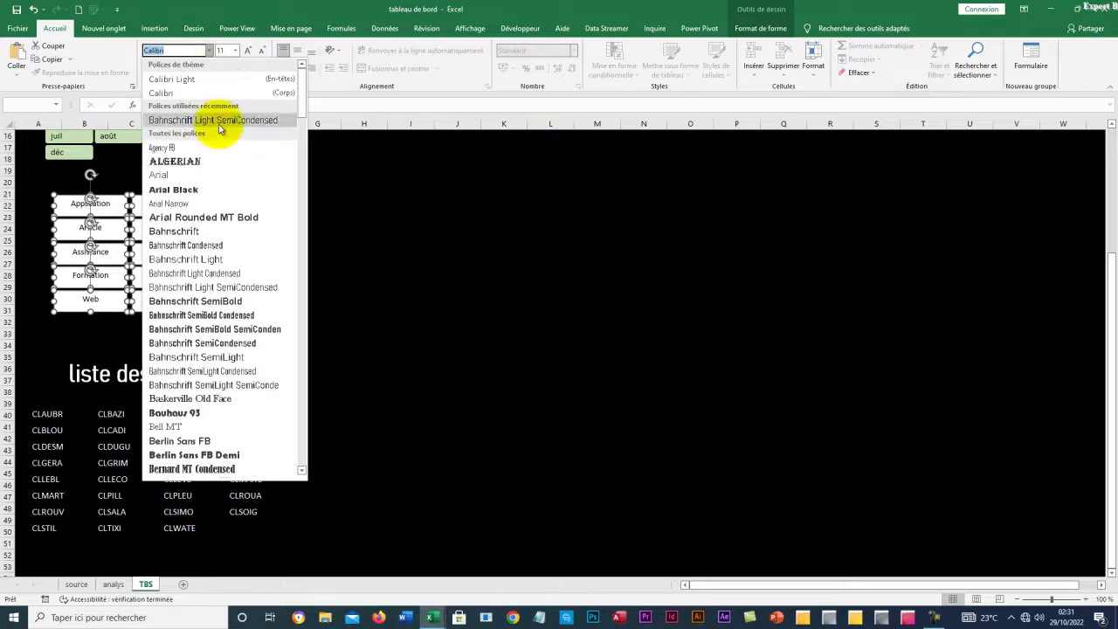
{"action": "left_click", "coordinate": [225, 120]}
Increase the selected boxes' font size to 16 and make the text bold
{"action": "left_click", "coordinate": [249, 50]}
{"action": "left_click", "coordinate": [251, 50]}
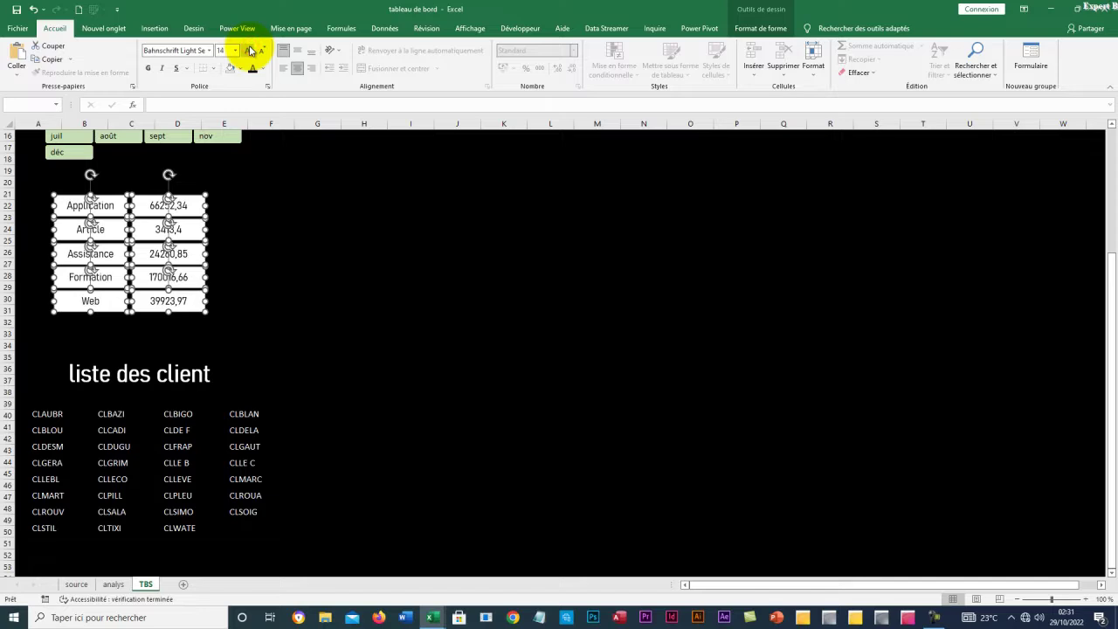
{"action": "left_click", "coordinate": [249, 50]}
{"action": "left_click", "coordinate": [149, 69]}
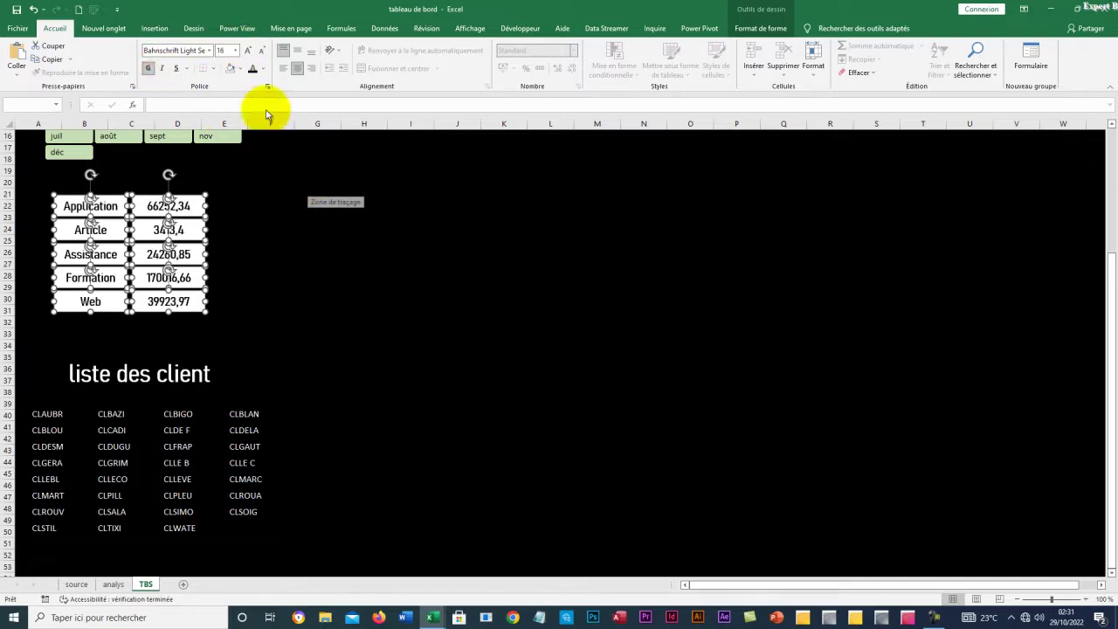
Set the ten boxes' font colour to white and remove their shape fill
{"action": "left_click", "coordinate": [262, 69]}
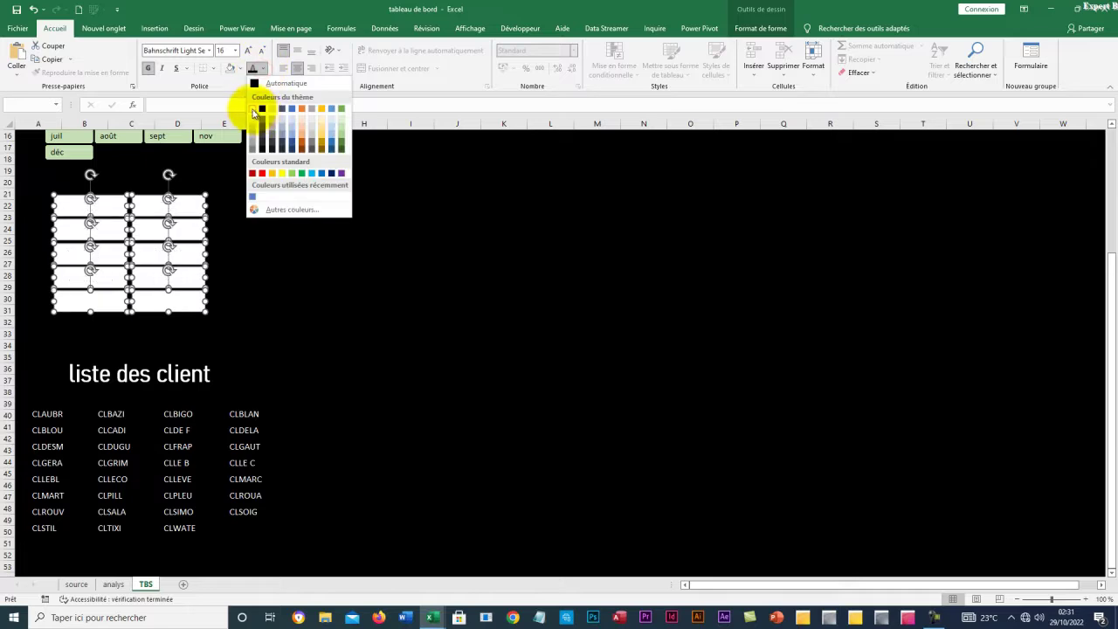
{"action": "left_click", "coordinate": [253, 108]}
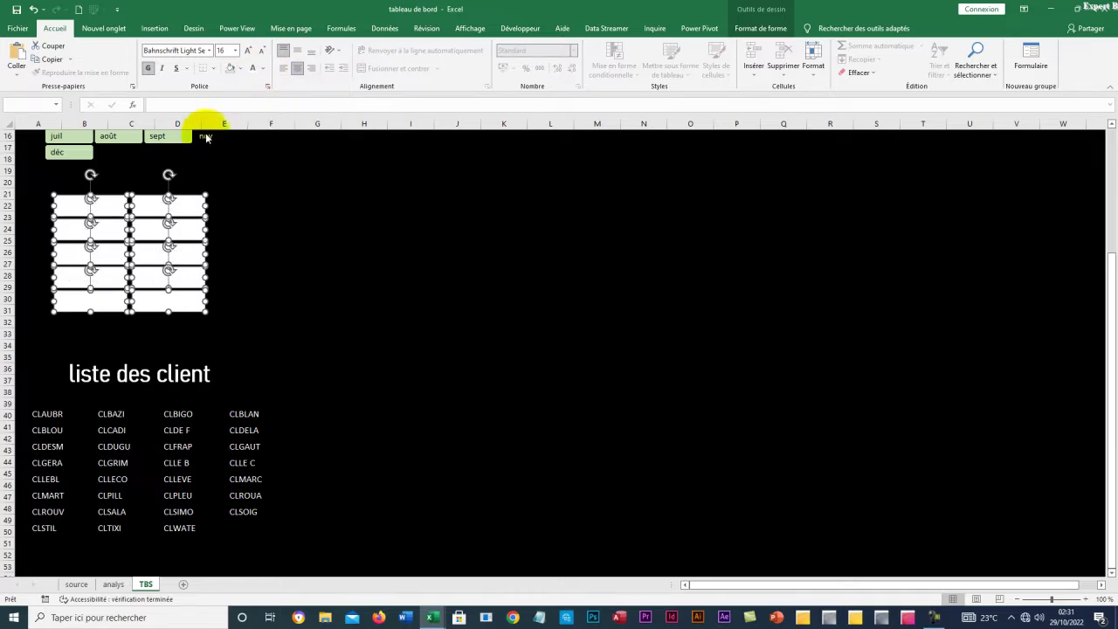
{"action": "left_click", "coordinate": [758, 28]}
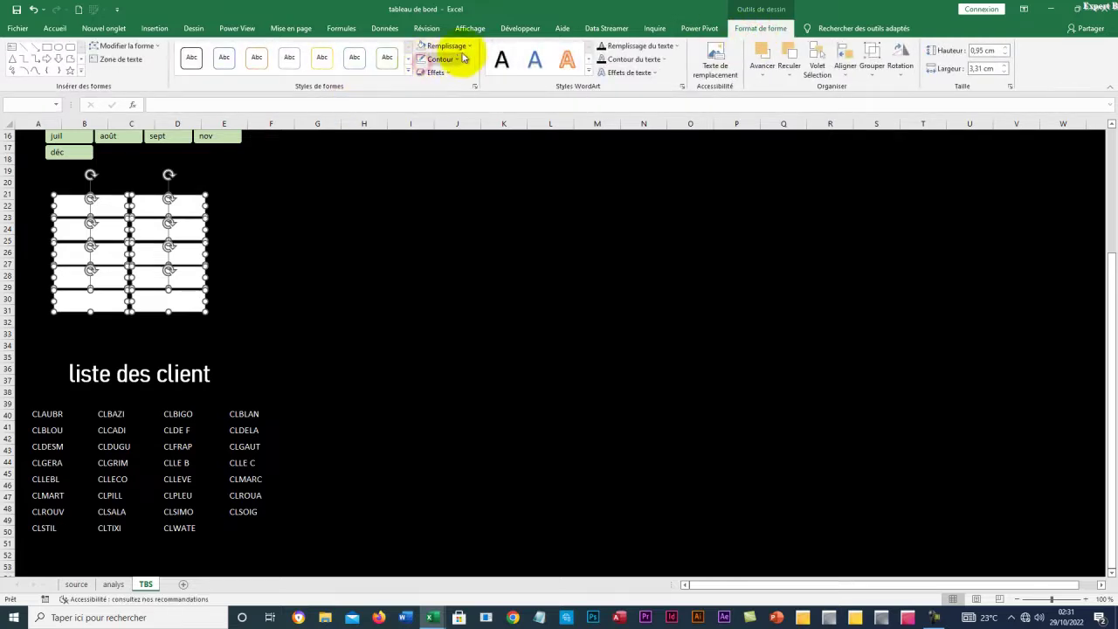
{"action": "left_click", "coordinate": [428, 46]}
{"action": "left_click", "coordinate": [446, 185]}
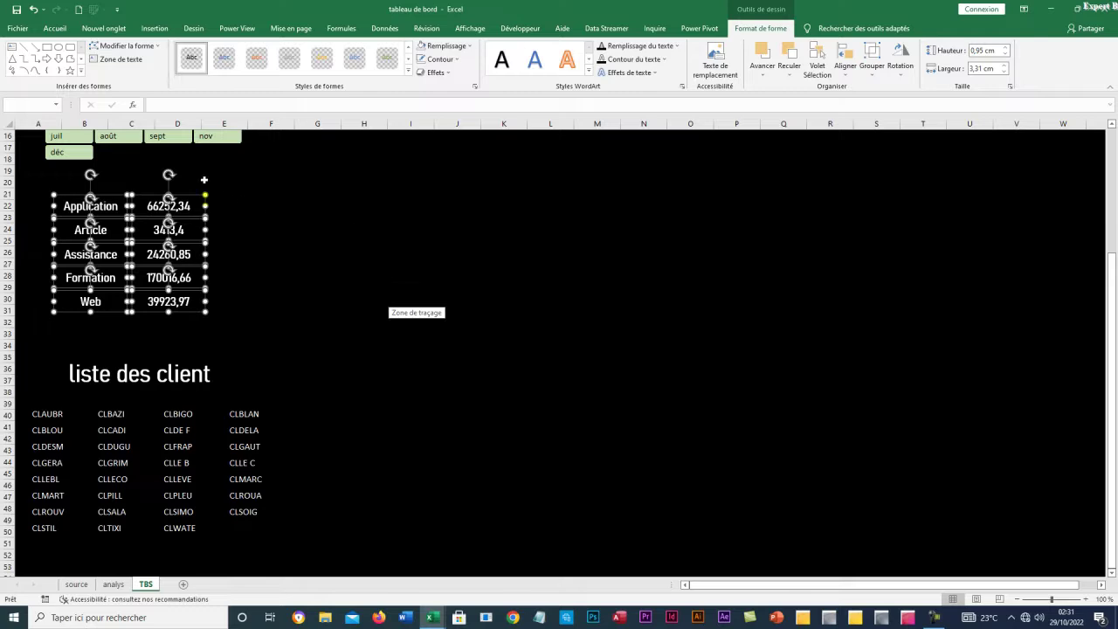
Move the ten text boxes together slightly lower, between the month slicer and the client list title, and deselect them
{"action": "left_click_drag", "start_coordinate": [136, 199], "coordinate": [137, 206]}
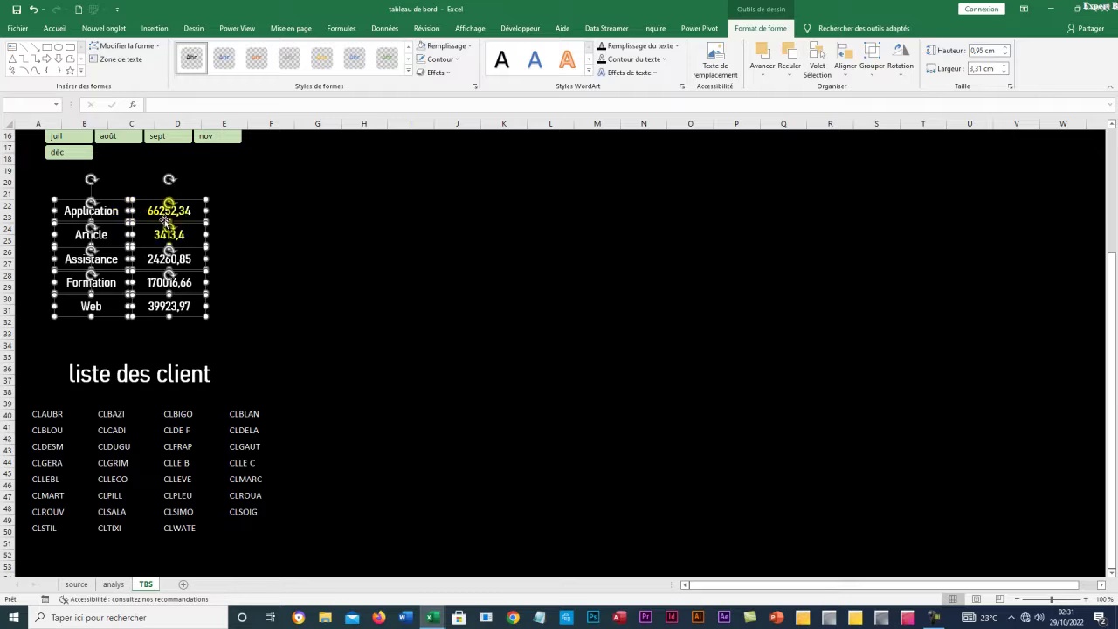
{"action": "left_click", "coordinate": [362, 289]}
{"action": "left_click", "coordinate": [337, 340]}
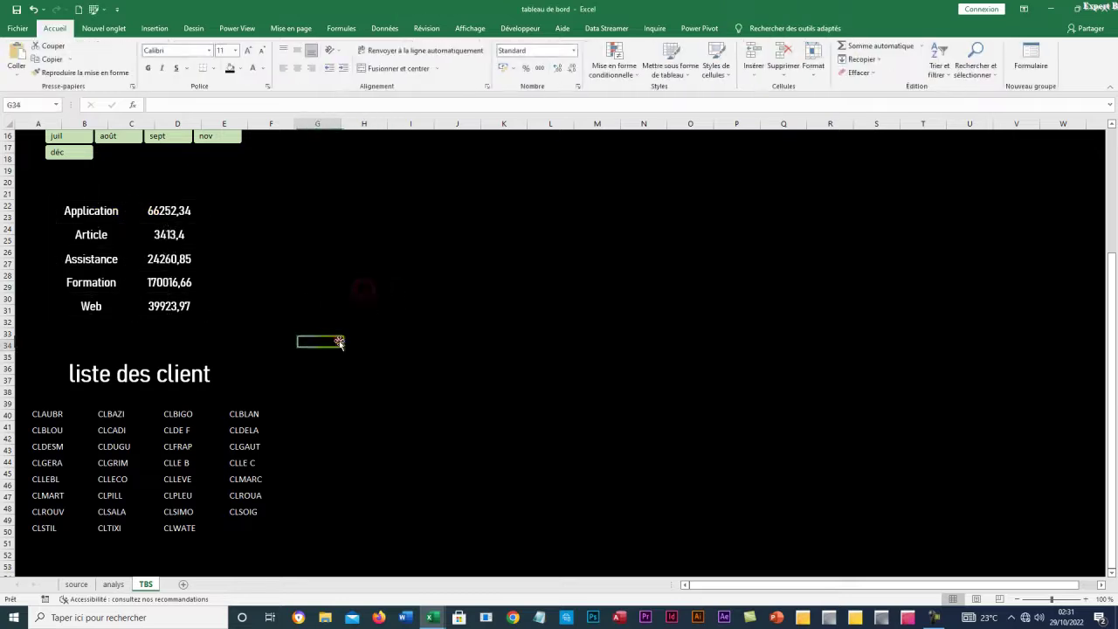
{"action": "scroll", "coordinate": [472, 378], "scroll_direction": "up", "scroll_amount": 4}
{"action": "scroll", "coordinate": [369, 369], "scroll_direction": "up", "scroll_amount": 1}
{"action": "scroll", "coordinate": [349, 332], "scroll_direction": "down", "scroll_amount": 1}
{"action": "left_click", "coordinate": [234, 246]}
{"action": "right_click", "coordinate": [229, 241]}
{"action": "right_click", "coordinate": [210, 263]}
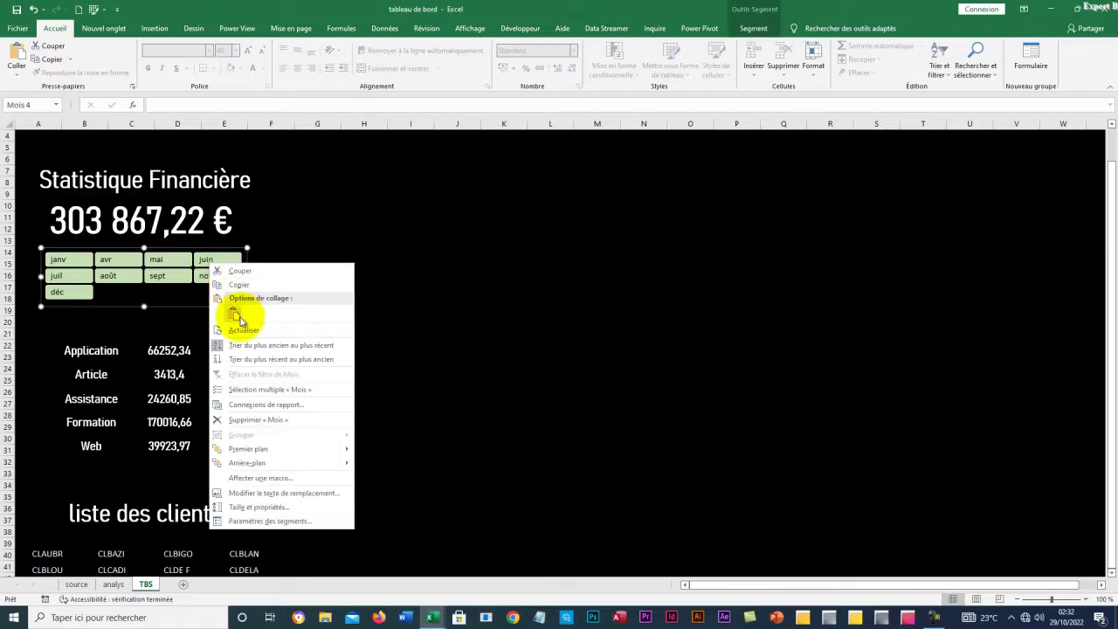
{"action": "right_click", "coordinate": [166, 298]}
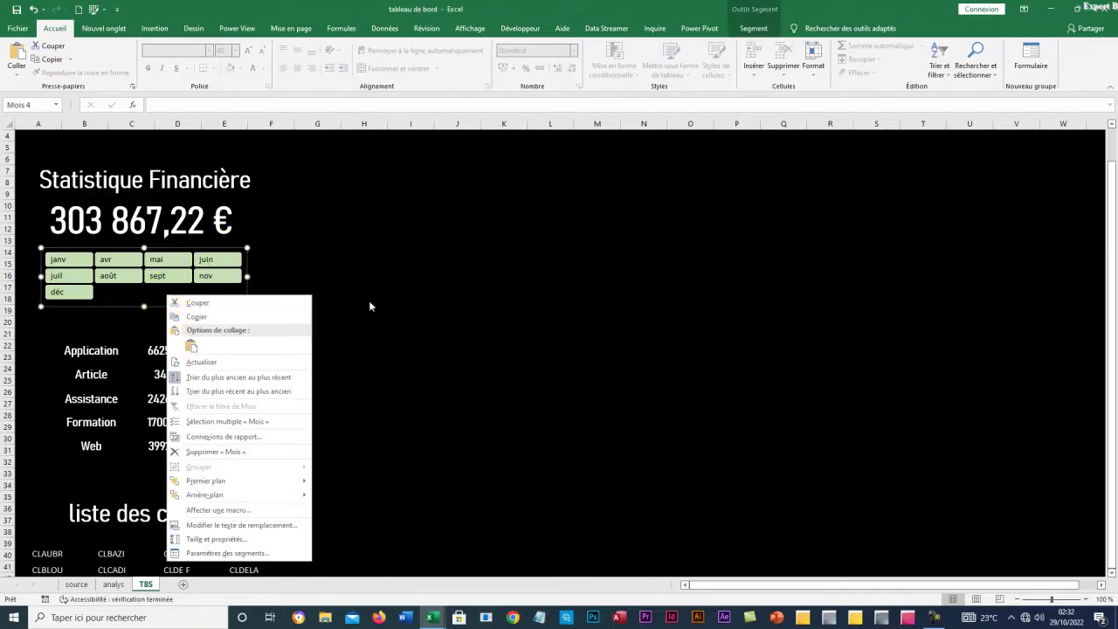
{"action": "left_click", "coordinate": [403, 303]}
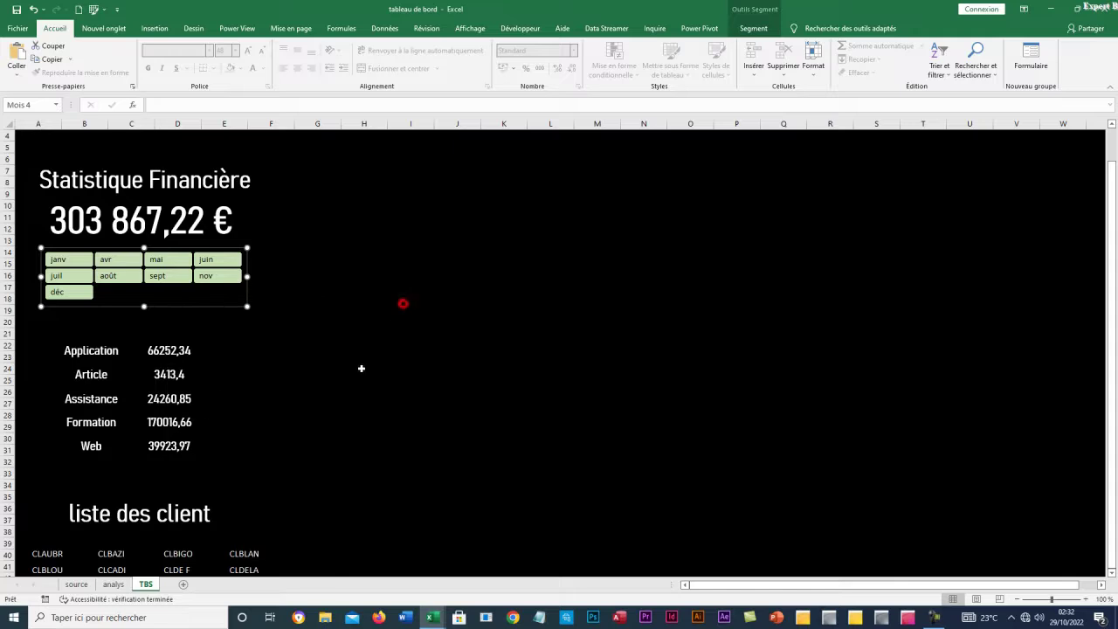
Clear the filter of the CODE CLIENT slicer
{"action": "left_click", "coordinate": [316, 516]}
{"action": "scroll", "coordinate": [260, 531], "scroll_direction": "down", "scroll_amount": 3}
{"action": "left_click", "coordinate": [199, 482]}
{"action": "right_click", "coordinate": [200, 482]}
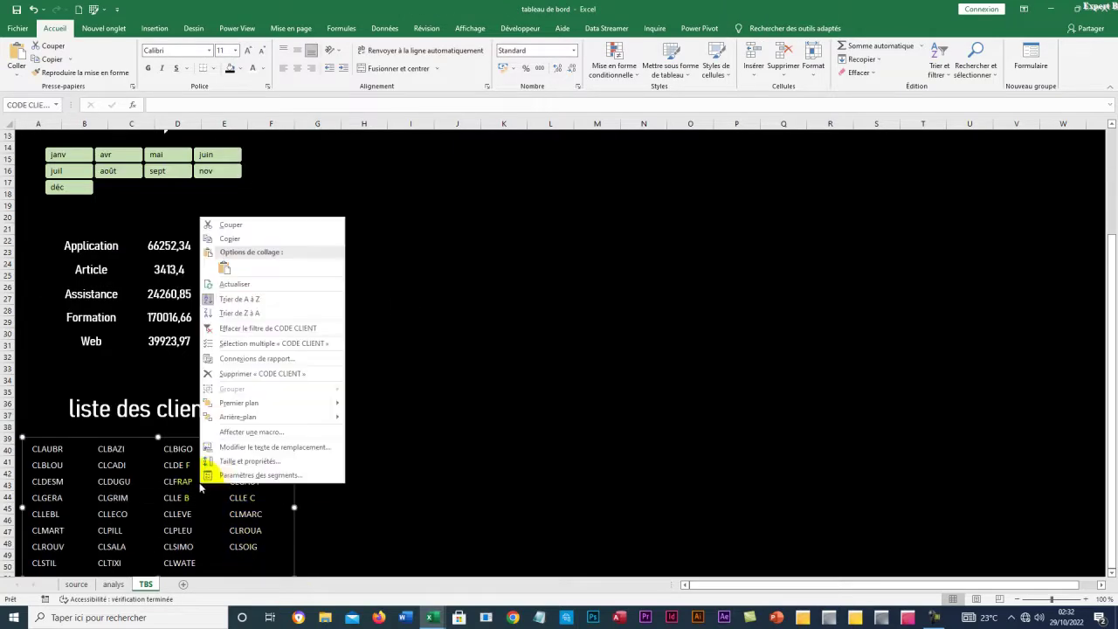
{"action": "left_click", "coordinate": [242, 328]}
{"action": "left_click", "coordinate": [367, 335]}
{"action": "scroll", "coordinate": [367, 336], "scroll_direction": "up", "scroll_amount": 4}
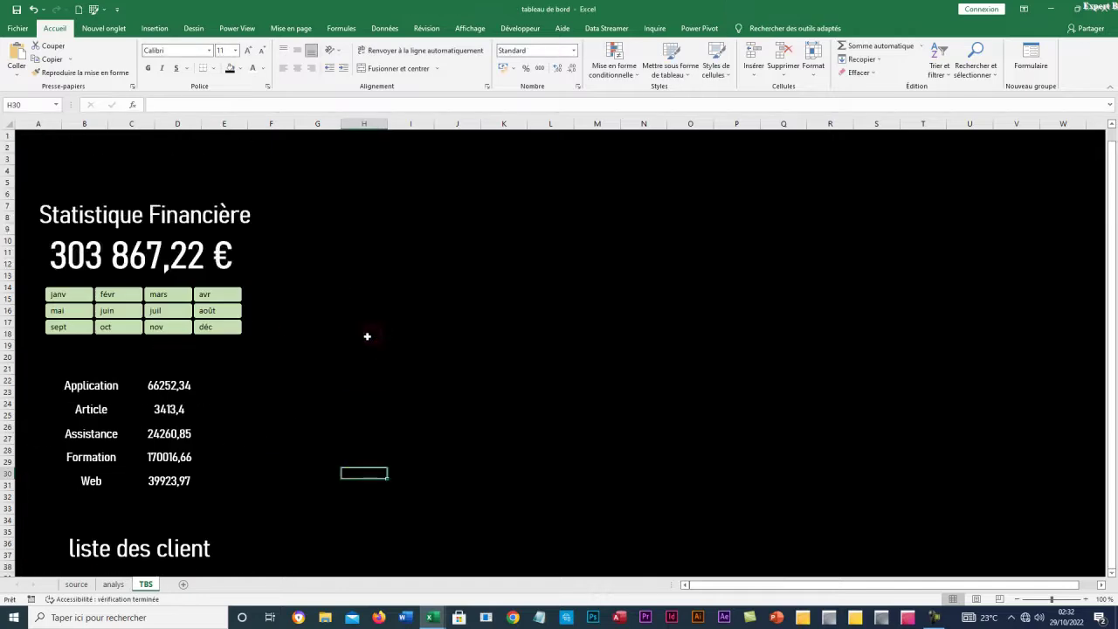
{"action": "scroll", "coordinate": [381, 337], "scroll_direction": "down", "scroll_amount": 3}
{"action": "left_click", "coordinate": [303, 337]}
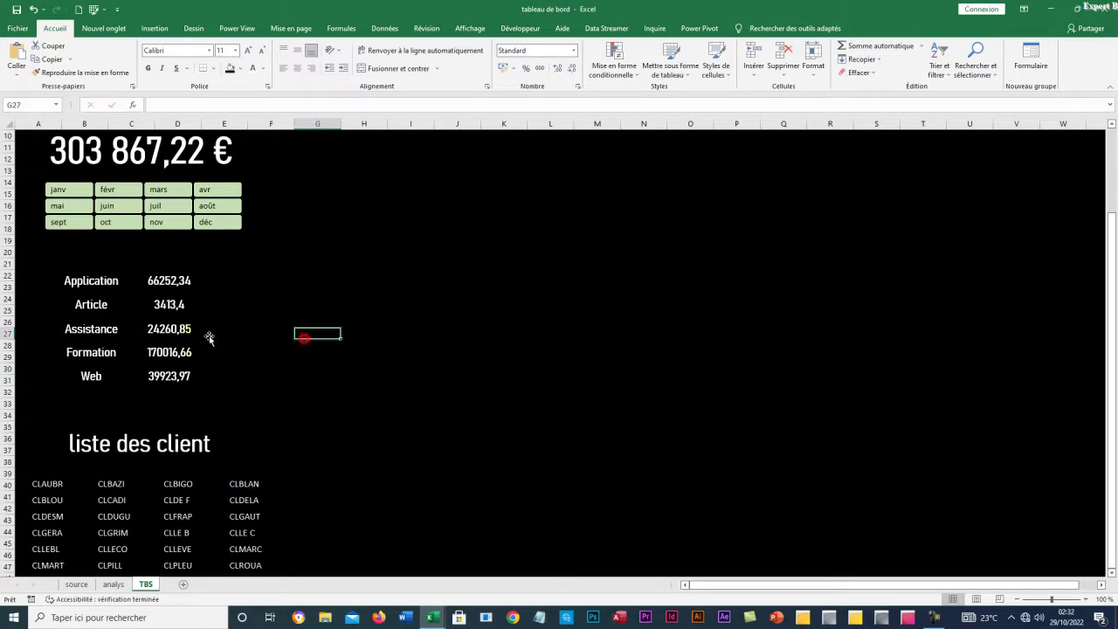
{"action": "left_click", "coordinate": [280, 285]}
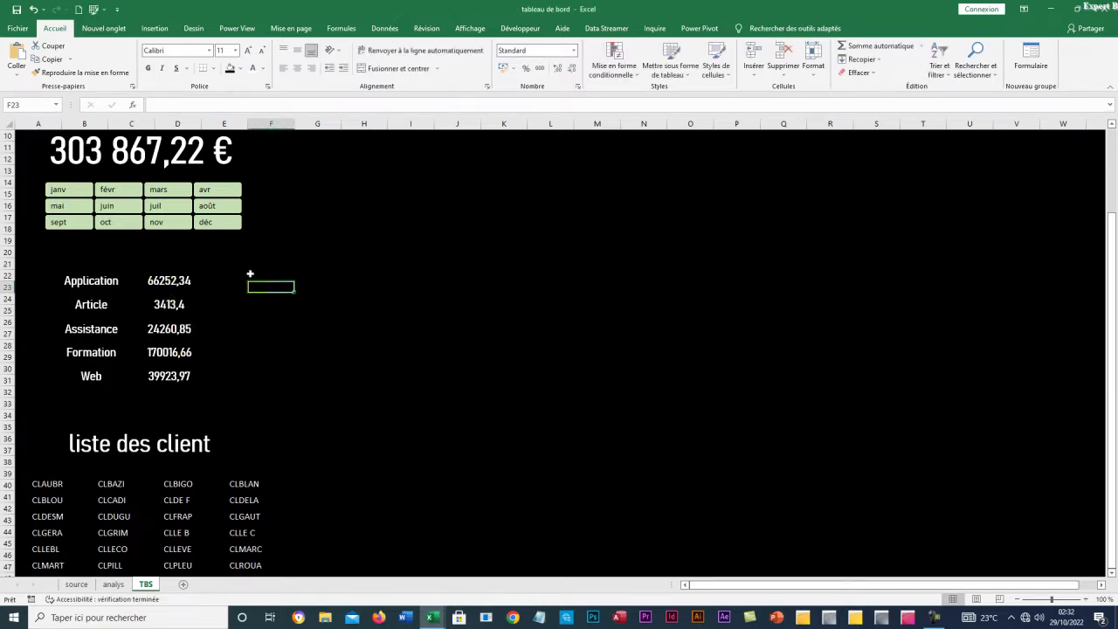
{"action": "scroll", "coordinate": [201, 262], "scroll_direction": "up", "scroll_amount": 1}
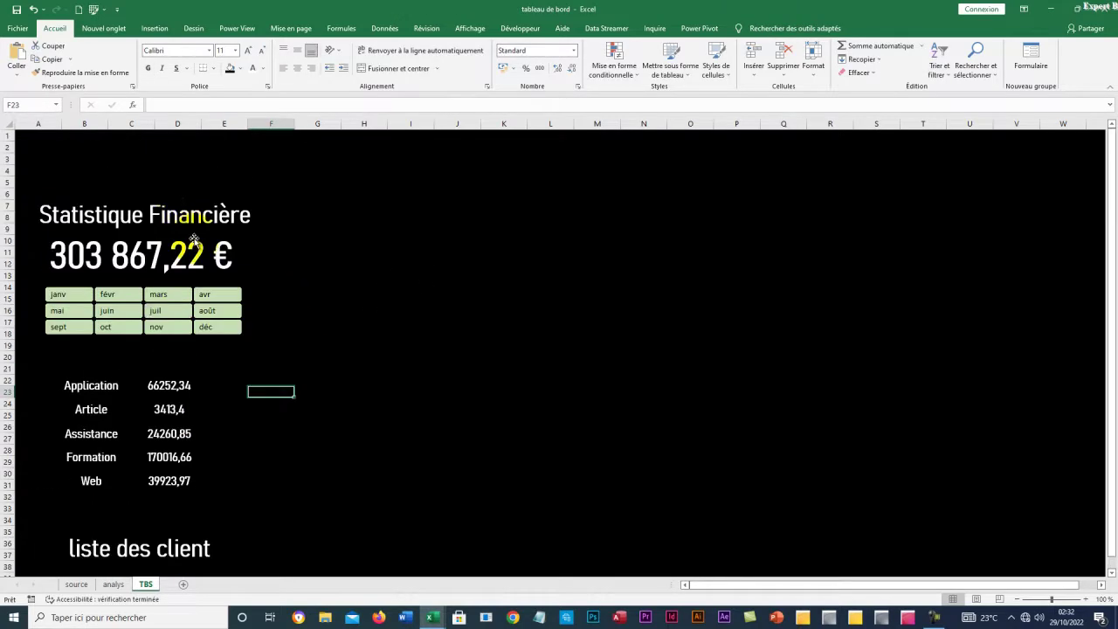
{"action": "left_click", "coordinate": [190, 147]}
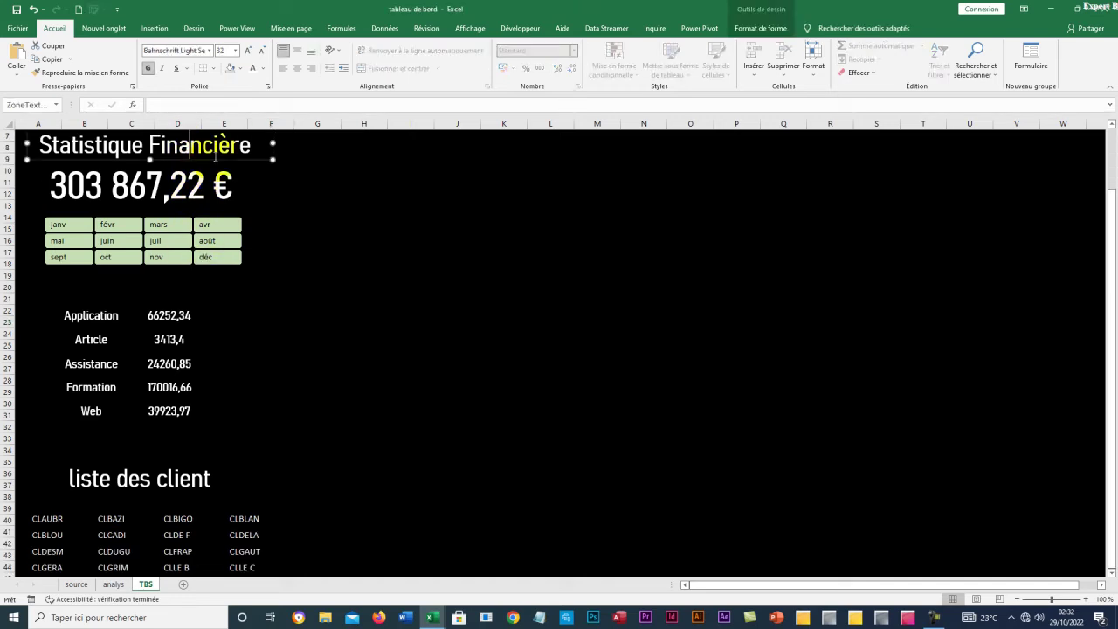
{"action": "left_click_drag", "start_coordinate": [214, 158], "coordinate": [101, 290]}
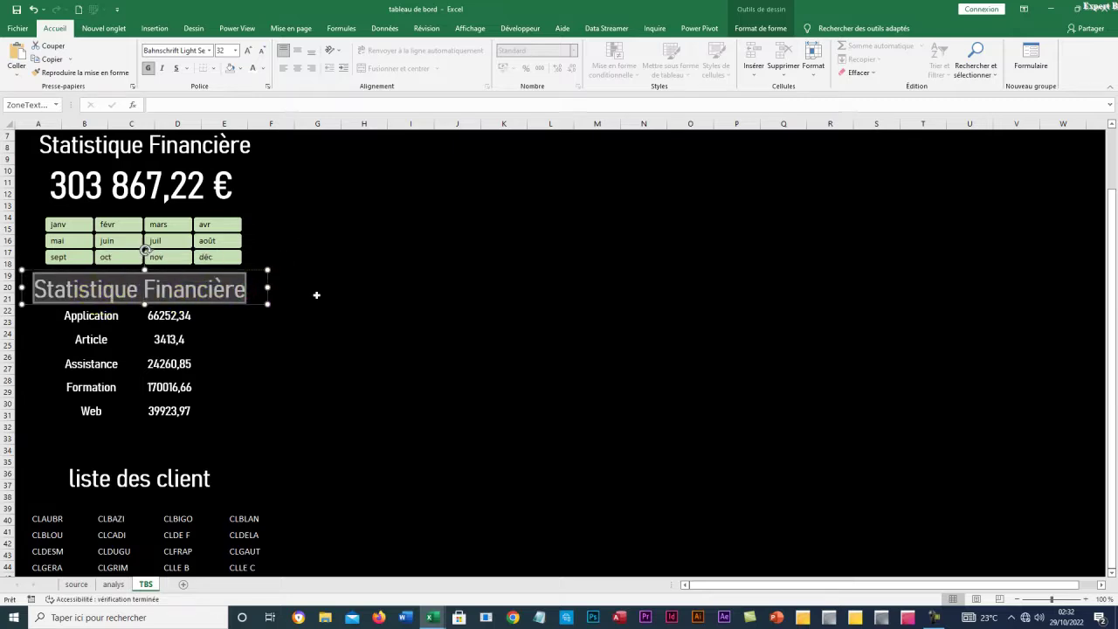
{"action": "left_click", "coordinate": [265, 302]}
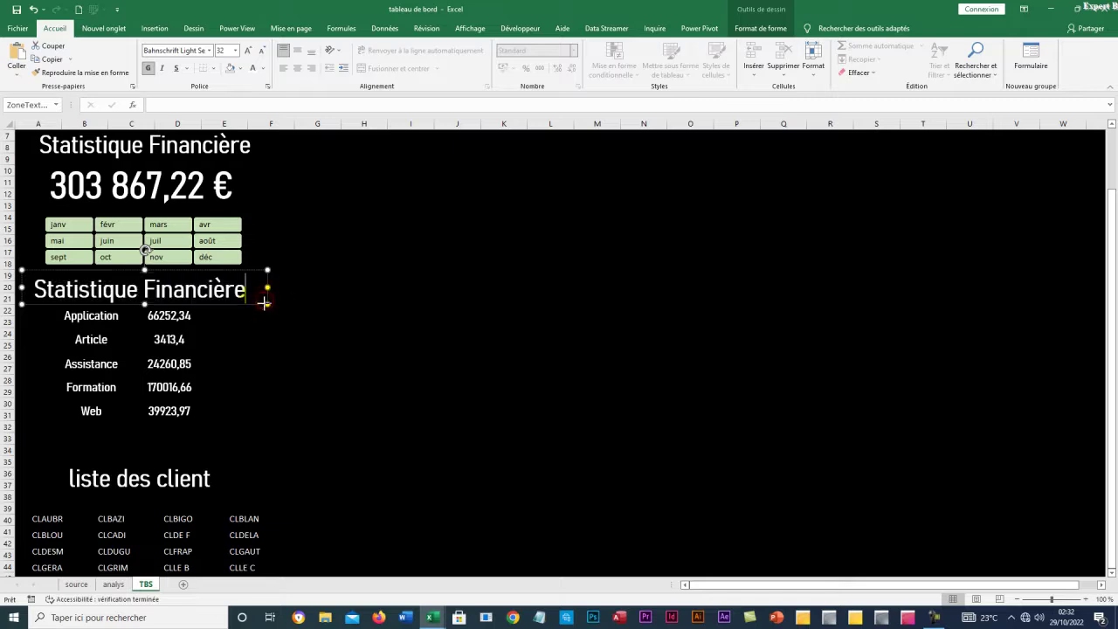
{"action": "key", "text": "Delete"}
{"action": "left_click", "coordinate": [341, 300]}
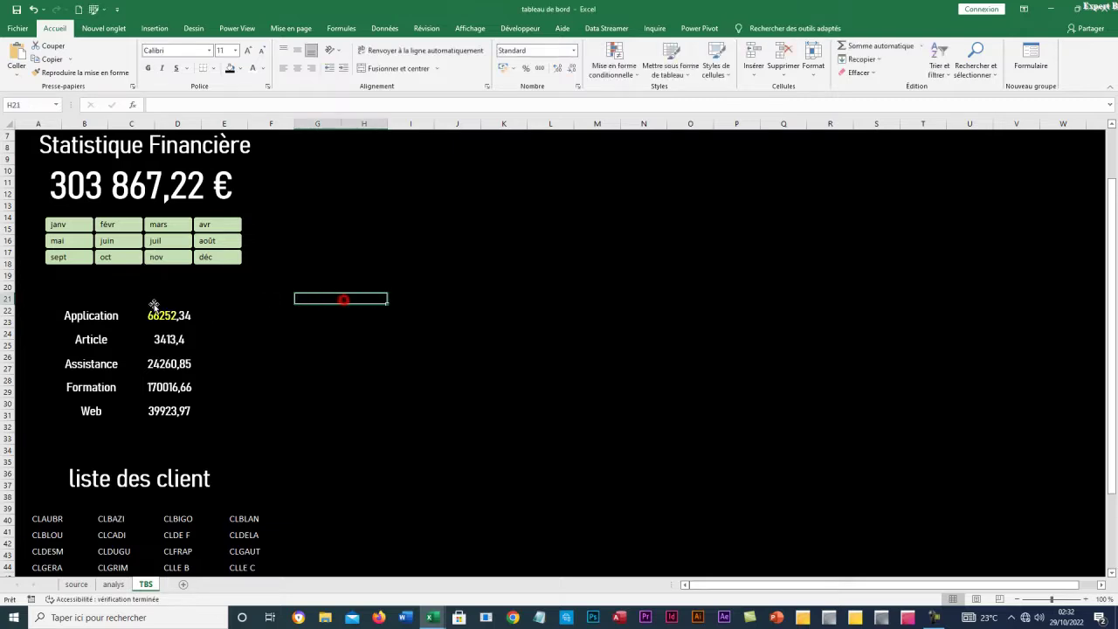
Select the ten sales-type text boxes together and move them slightly up, closer to the month slicer
{"action": "left_click", "coordinate": [149, 307]}
{"action": "left_click", "coordinate": [105, 308]}
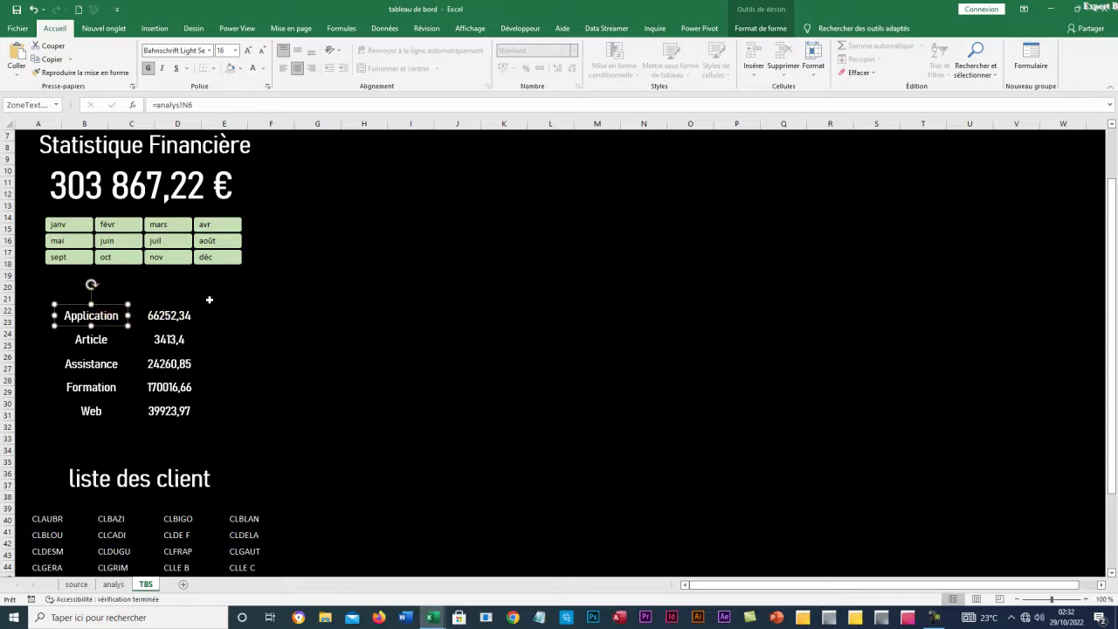
{"action": "left_click", "coordinate": [217, 299]}
{"action": "left_click", "coordinate": [97, 323]}
{"action": "left_click", "coordinate": [149, 323], "text": "shift"}
{"action": "left_click", "coordinate": [99, 345], "text": "shift"}
{"action": "left_click", "coordinate": [96, 364], "text": "shift"}
{"action": "left_click", "coordinate": [159, 340], "text": "shift"}
{"action": "left_click", "coordinate": [162, 365], "text": "shift"}
{"action": "left_click", "coordinate": [166, 384], "text": "shift"}
{"action": "left_click", "coordinate": [169, 411], "text": "shift"}
{"action": "left_click", "coordinate": [90, 387], "text": "shift"}
{"action": "left_click", "coordinate": [93, 414], "text": "shift"}
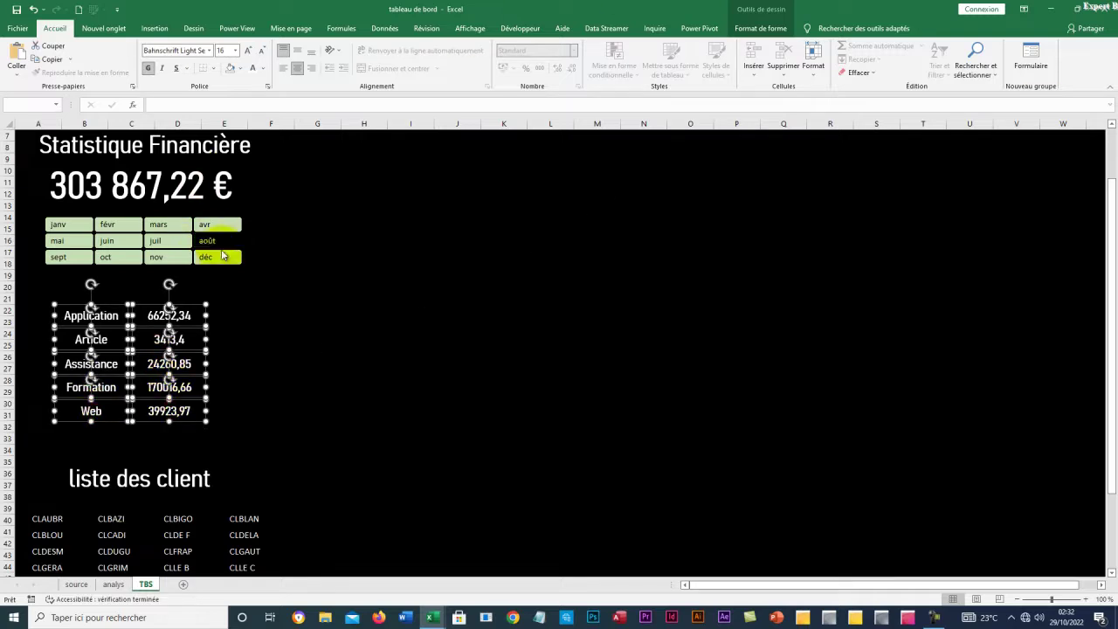
{"action": "left_click_drag", "start_coordinate": [142, 305], "coordinate": [151, 287]}
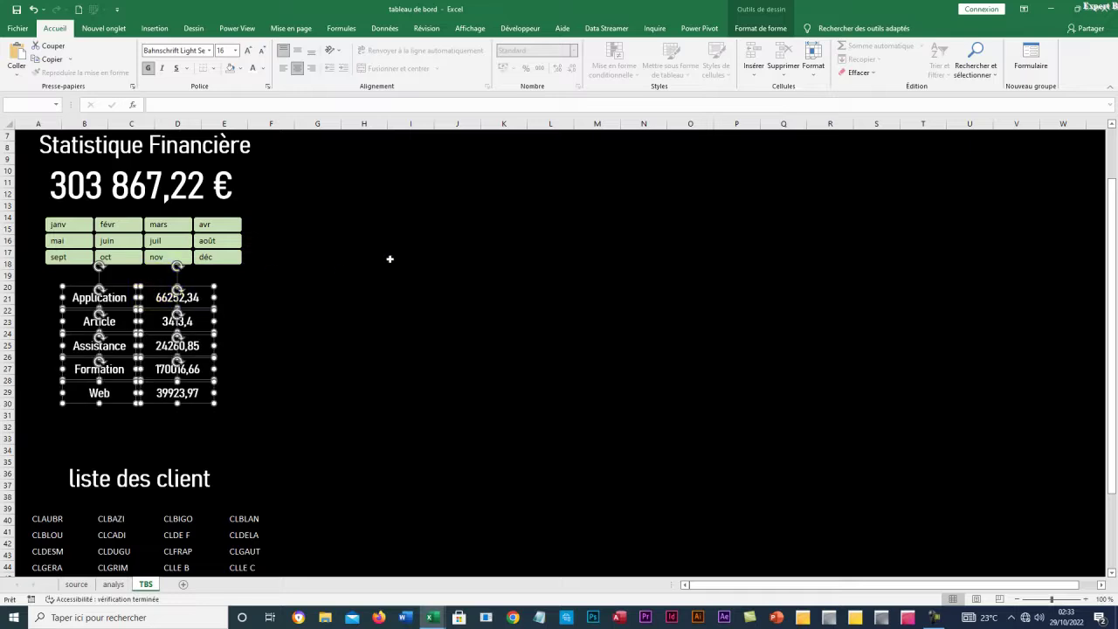
Group the ten selected text boxes into one object and deselect it
{"action": "left_click", "coordinate": [769, 27]}
{"action": "left_click", "coordinate": [879, 73]}
{"action": "left_click", "coordinate": [888, 91]}
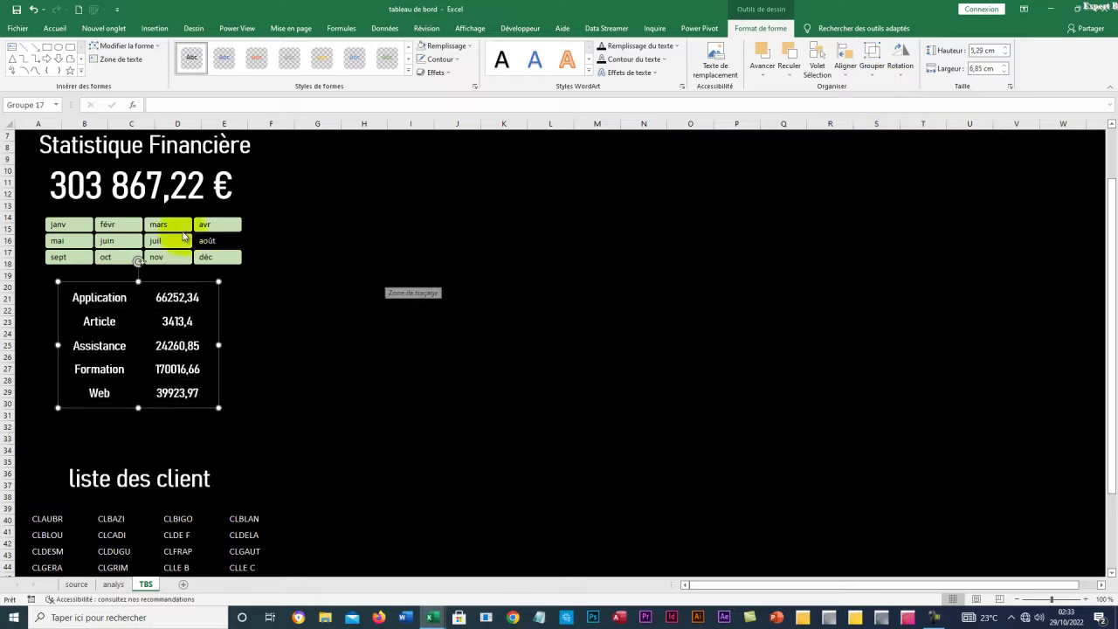
{"action": "left_click", "coordinate": [294, 299]}
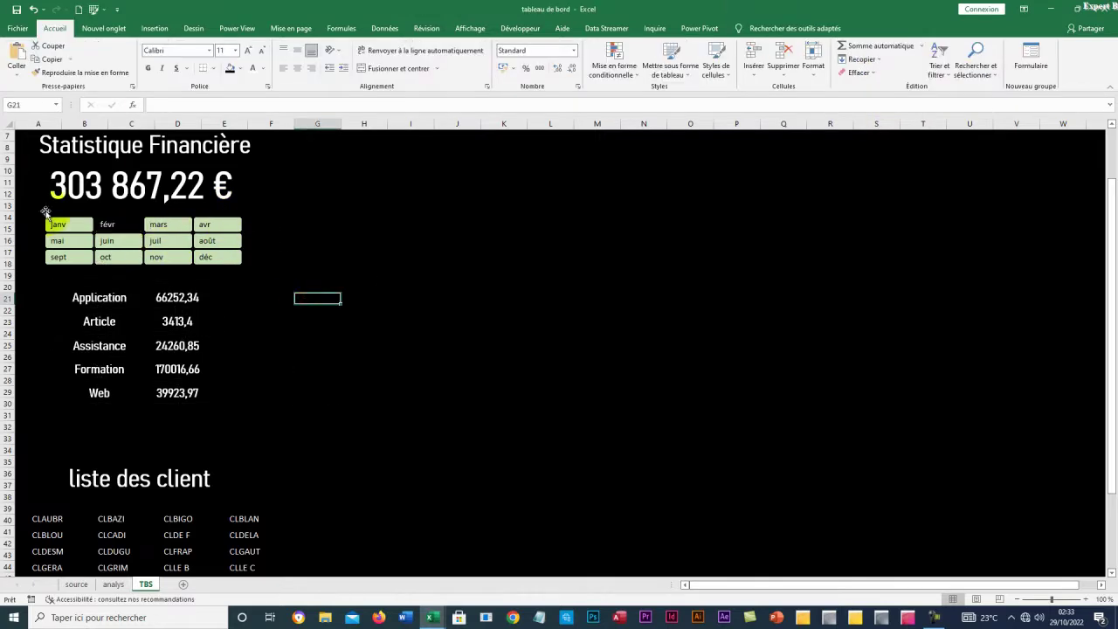
Move the month slicer aside to the empty area around columns I to L and place the grouped boxes directly under the sales total
{"action": "scroll", "coordinate": [354, 441], "scroll_direction": "down", "scroll_amount": 2}
{"action": "scroll", "coordinate": [355, 442], "scroll_direction": "up", "scroll_amount": 2}
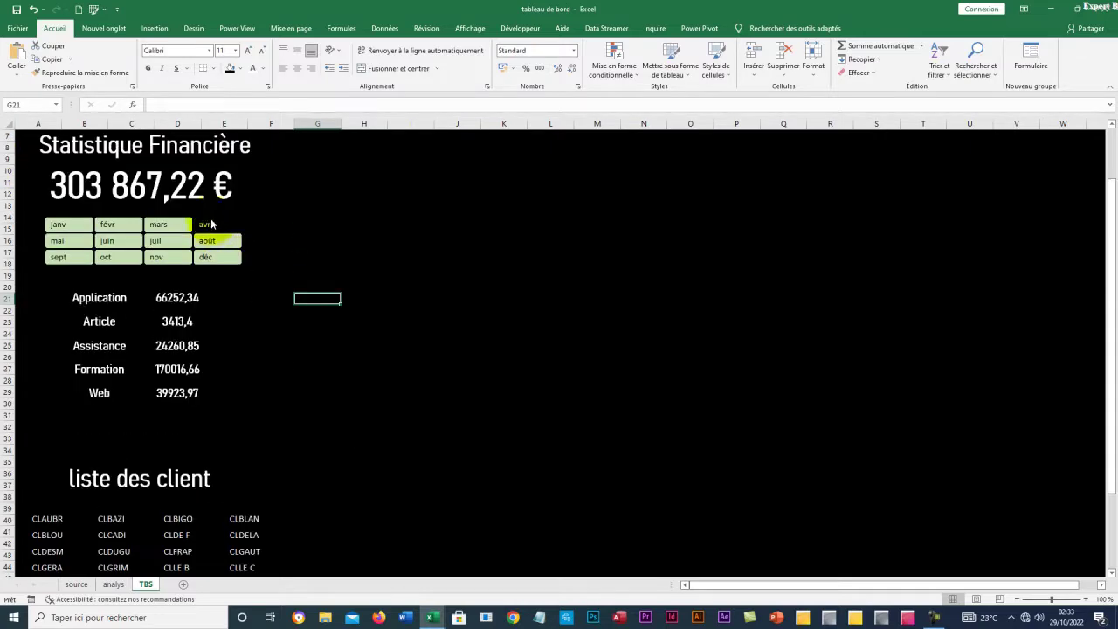
{"action": "left_click_drag", "start_coordinate": [208, 210], "coordinate": [587, 294]}
{"action": "left_click", "coordinate": [134, 274]}
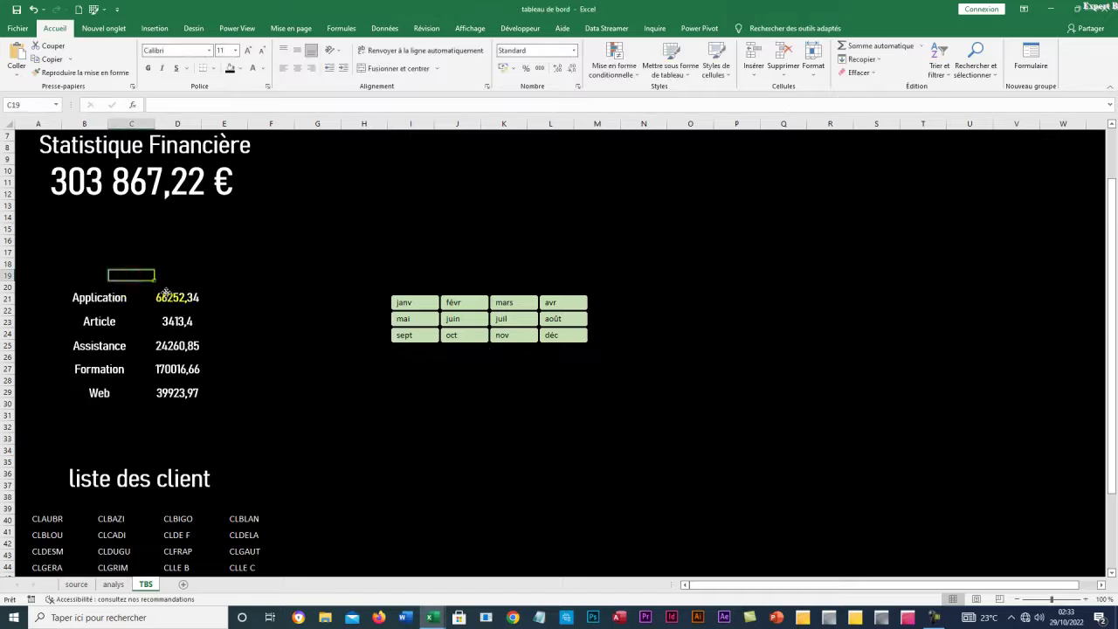
{"action": "left_click", "coordinate": [154, 283]}
{"action": "left_click_drag", "start_coordinate": [149, 204], "coordinate": [151, 203]}
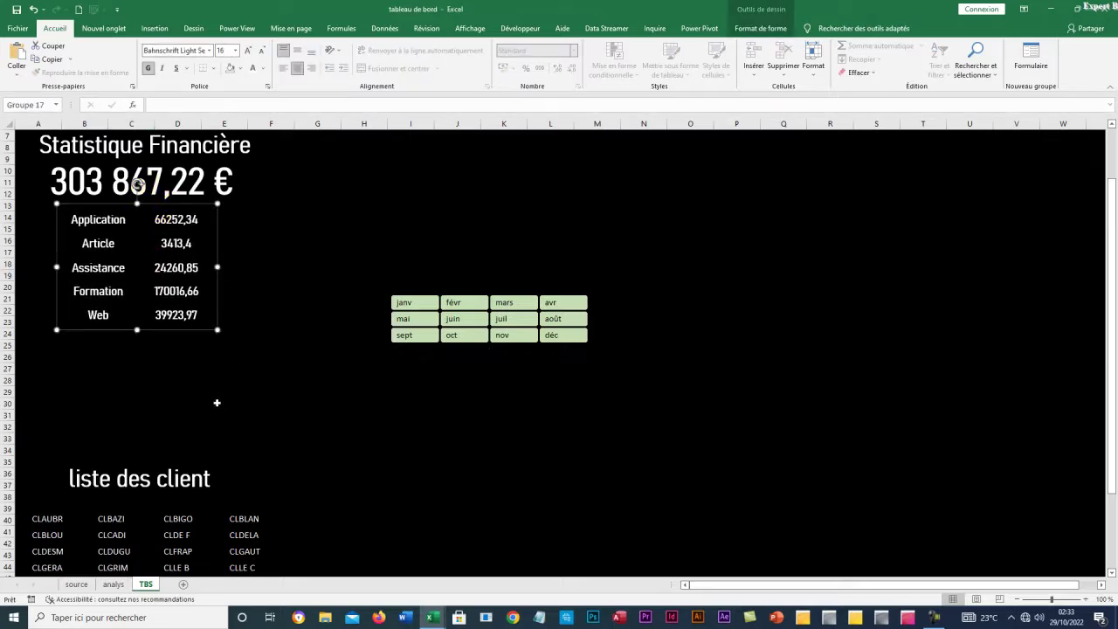
Move the month slicer back between the grouped boxes and the "liste des client" title, and deselect it
{"action": "scroll", "coordinate": [216, 408], "scroll_direction": "down", "scroll_amount": 4}
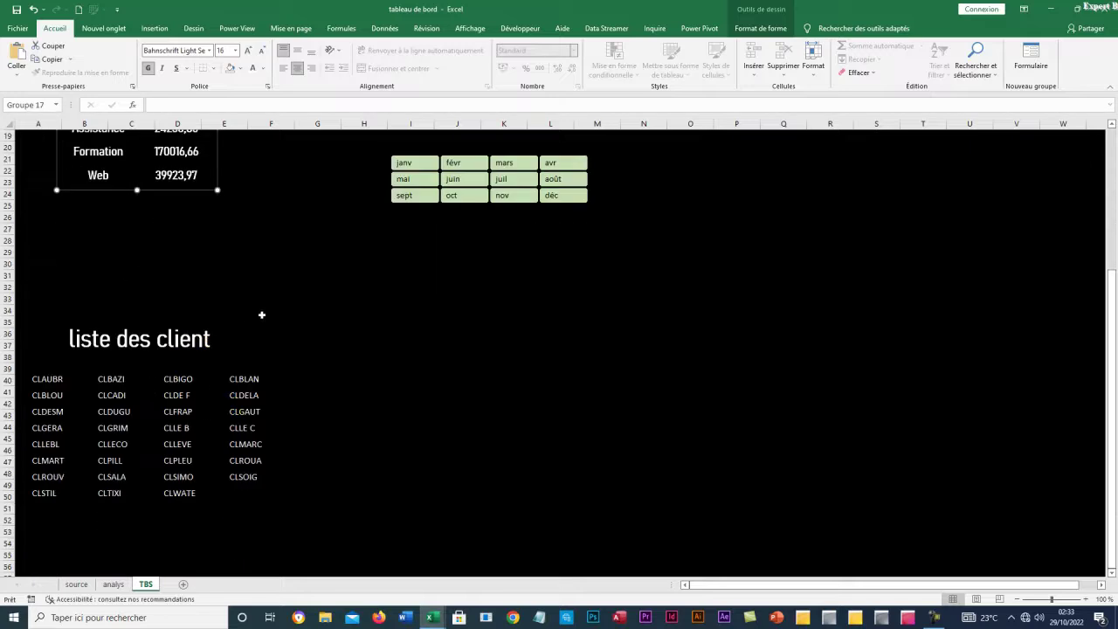
{"action": "left_click_drag", "start_coordinate": [564, 155], "coordinate": [215, 237]}
{"action": "left_click", "coordinate": [427, 242]}
Nudge the grouped boxes slightly lower to leave more space beneath the sales total, and review the layout
{"action": "scroll", "coordinate": [425, 262], "scroll_direction": "up", "scroll_amount": 6}
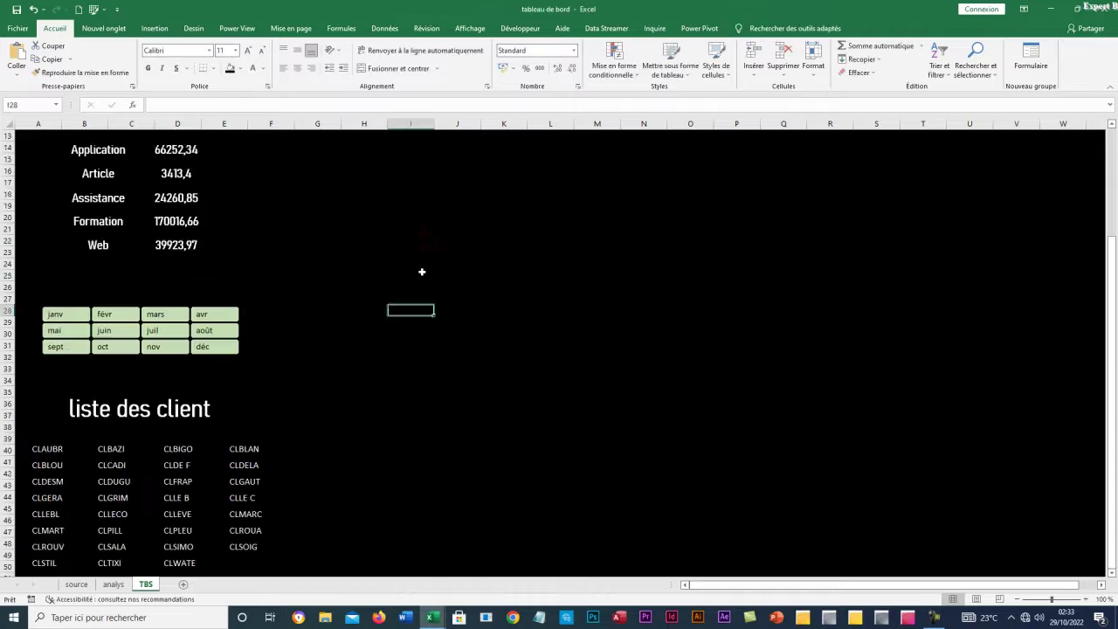
{"action": "left_click_drag", "start_coordinate": [213, 342], "coordinate": [215, 349]}
{"action": "left_click", "coordinate": [379, 341]}
{"action": "scroll", "coordinate": [439, 338], "scroll_direction": "down", "scroll_amount": 2}
{"action": "scroll", "coordinate": [439, 338], "scroll_direction": "up", "scroll_amount": 2}
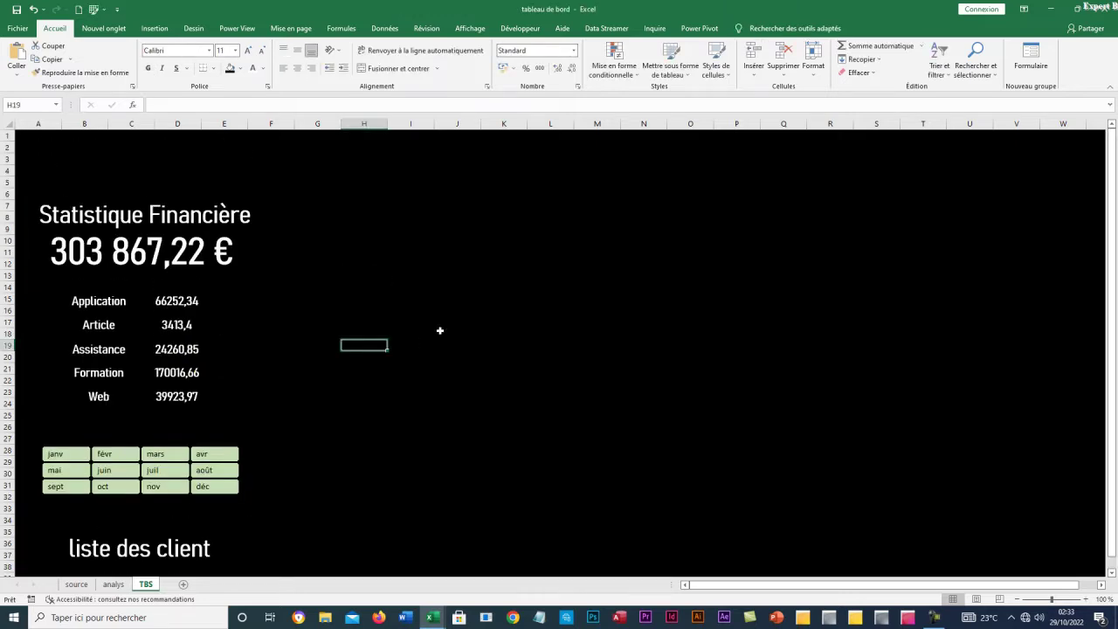
{"action": "scroll", "coordinate": [258, 343], "scroll_direction": "down", "scroll_amount": 3}
{"action": "scroll", "coordinate": [255, 344], "scroll_direction": "up", "scroll_amount": 3}
Apply the euro accounting format to the Somme de HT values in O6:O10 of the analys sheet and return to the TBS sheet
{"action": "left_click", "coordinate": [115, 585]}
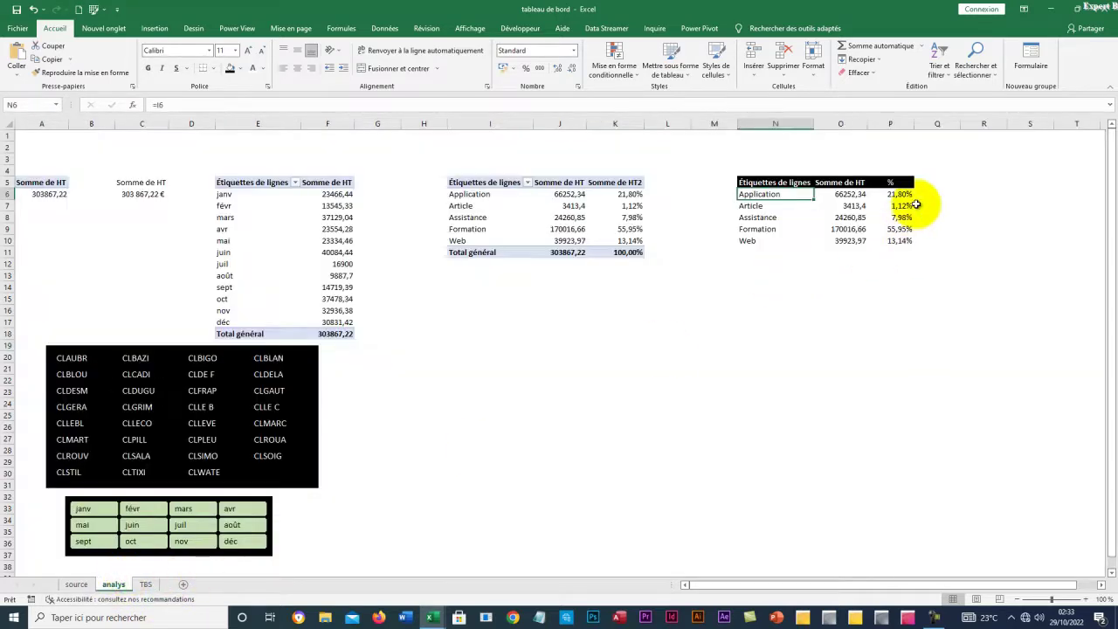
{"action": "left_click_drag", "start_coordinate": [845, 192], "coordinate": [846, 242]}
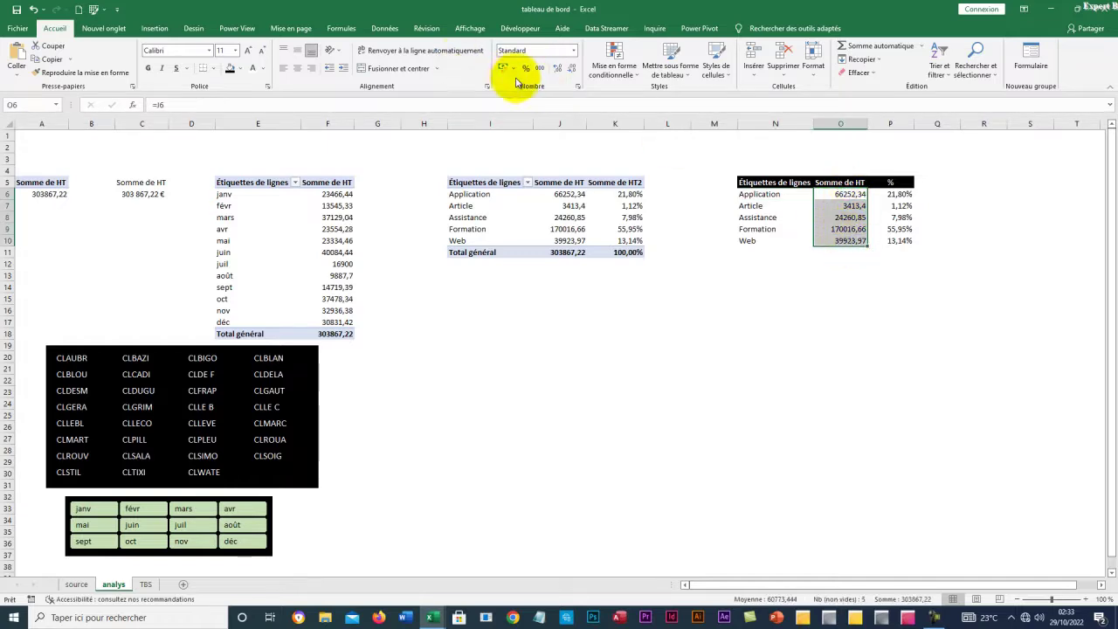
{"action": "left_click", "coordinate": [513, 68]}
{"action": "left_click", "coordinate": [532, 84]}
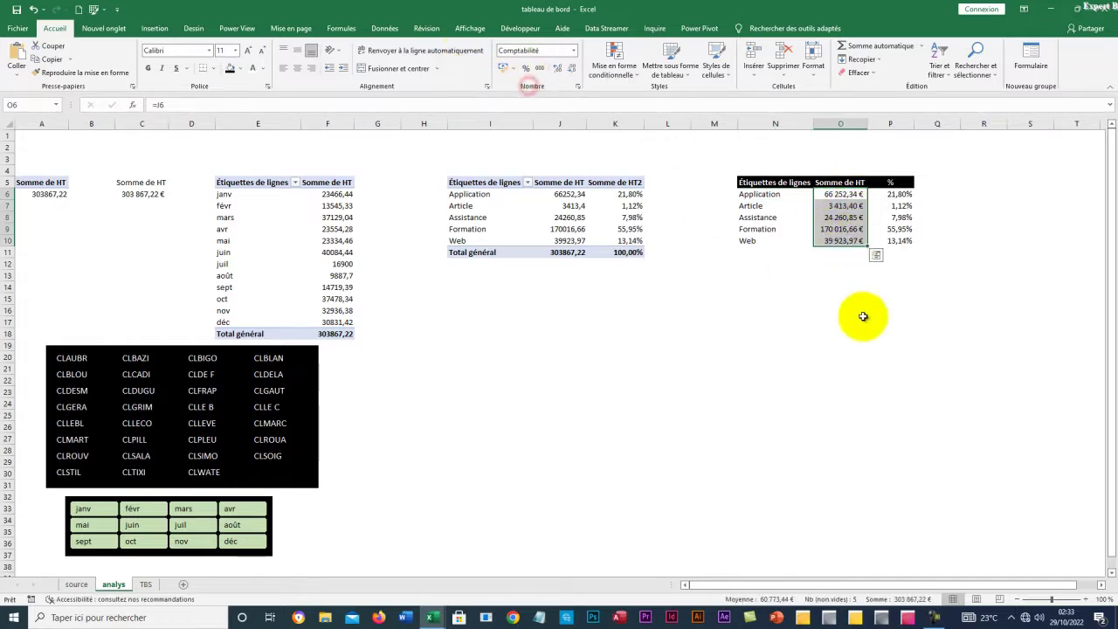
{"action": "left_click", "coordinate": [852, 310]}
{"action": "left_click", "coordinate": [145, 584]}
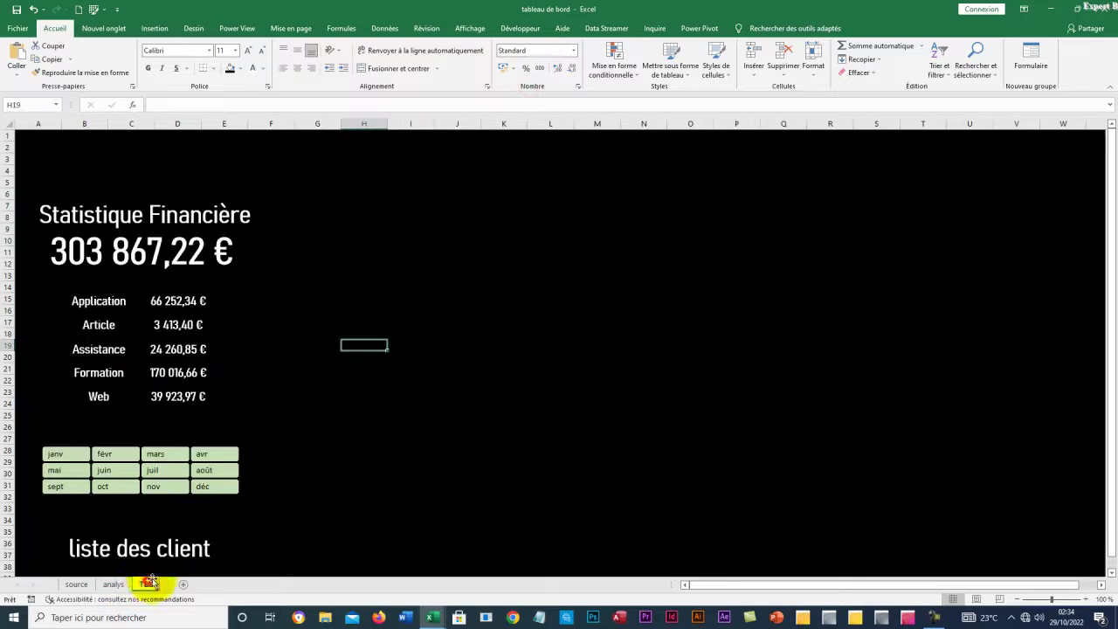
{"action": "left_click", "coordinate": [289, 369]}
{"action": "left_click", "coordinate": [318, 311]}
{"action": "scroll", "coordinate": [437, 451], "scroll_direction": "down", "scroll_amount": 4}
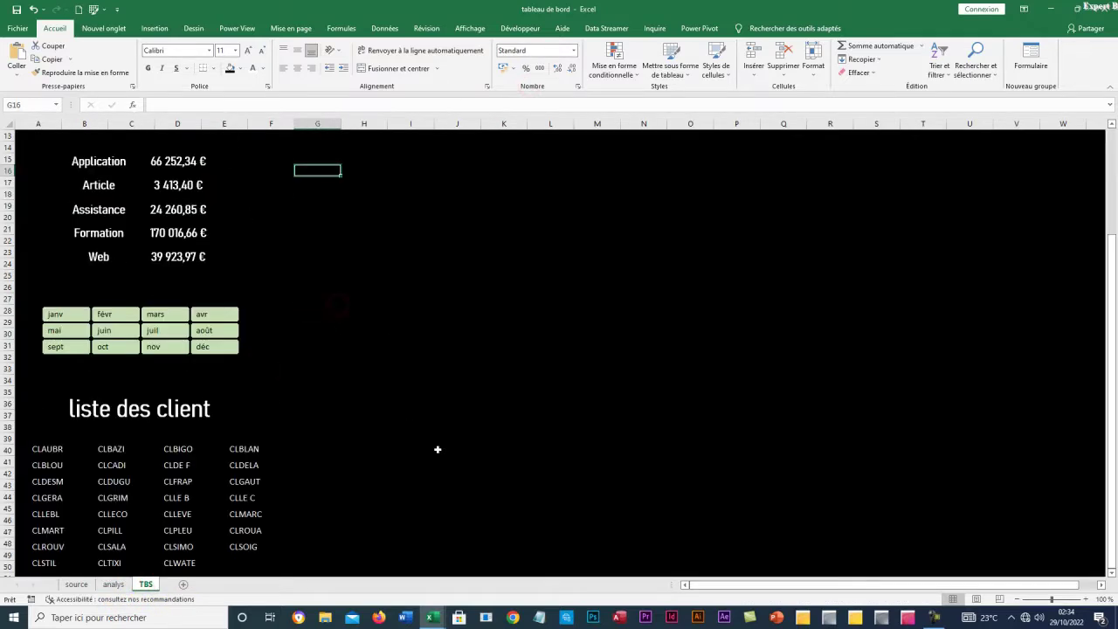